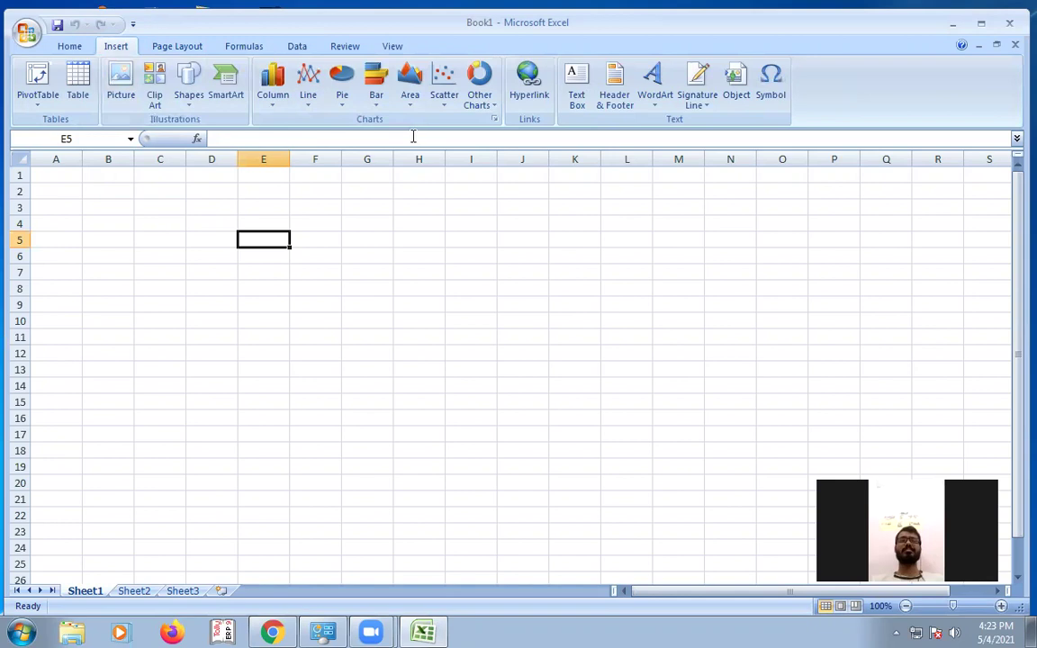
{"action": "left_click", "coordinate": [171, 46]}
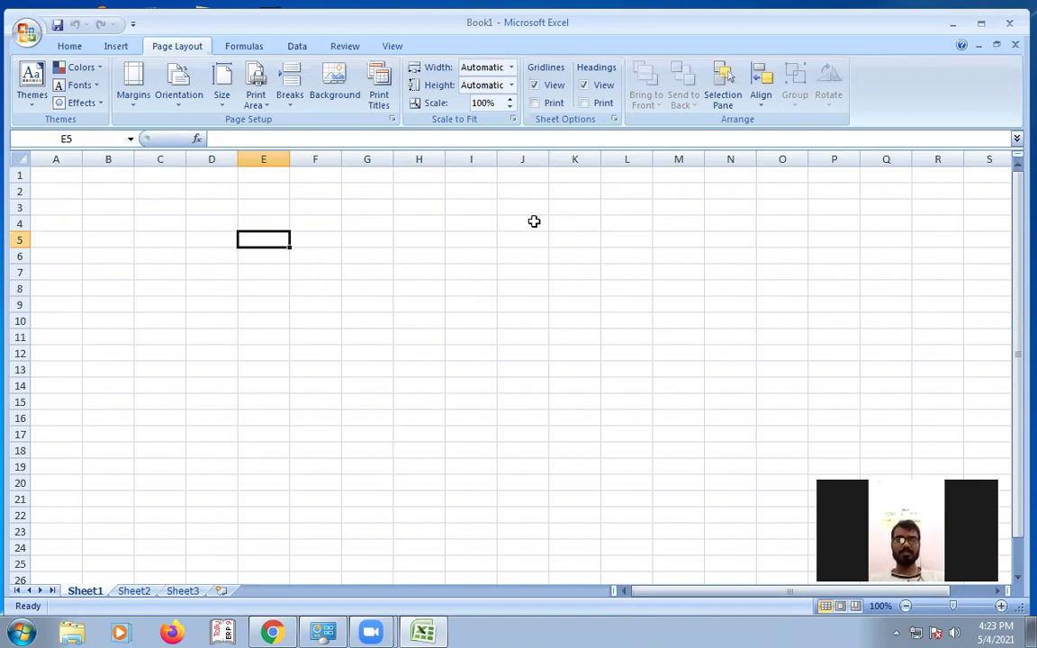
{"action": "left_click", "coordinate": [421, 256]}
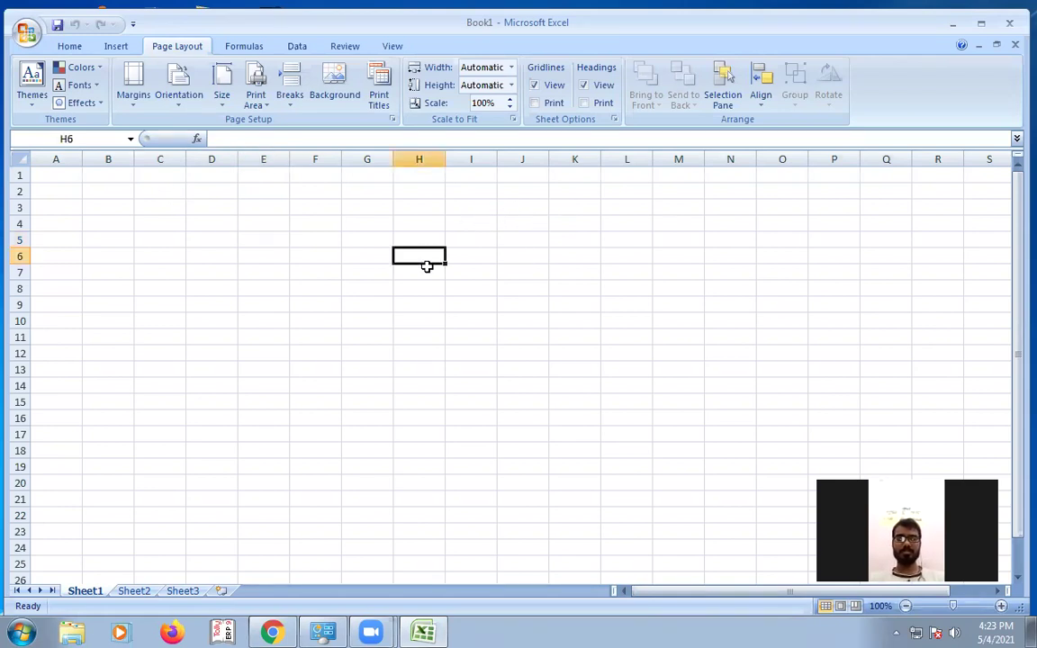
{"action": "left_click", "coordinate": [646, 223]}
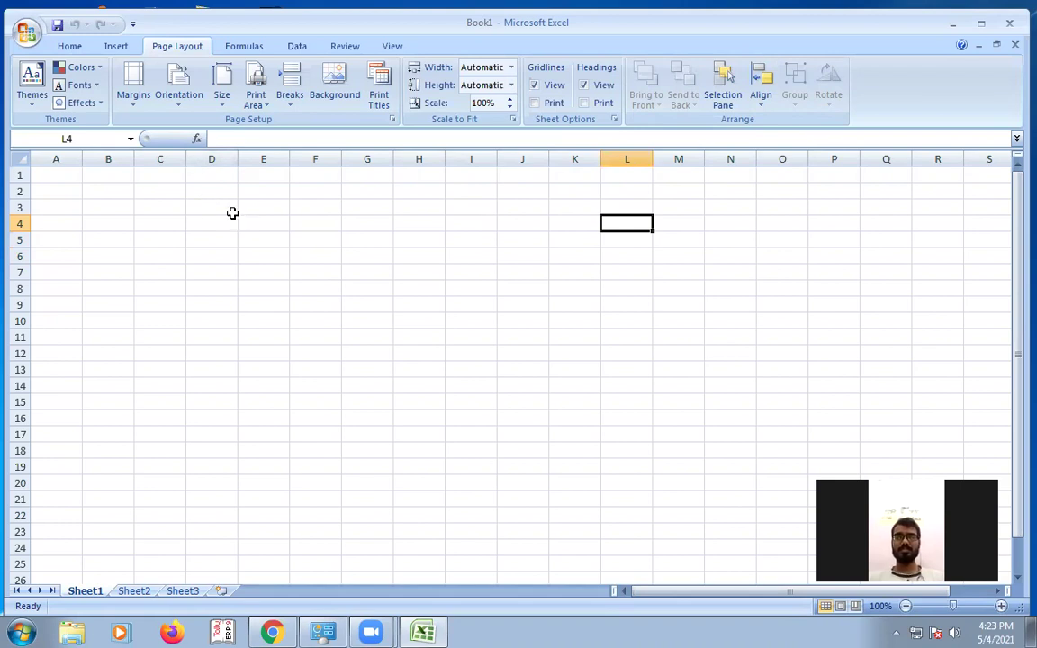
{"action": "left_click", "coordinate": [159, 221]}
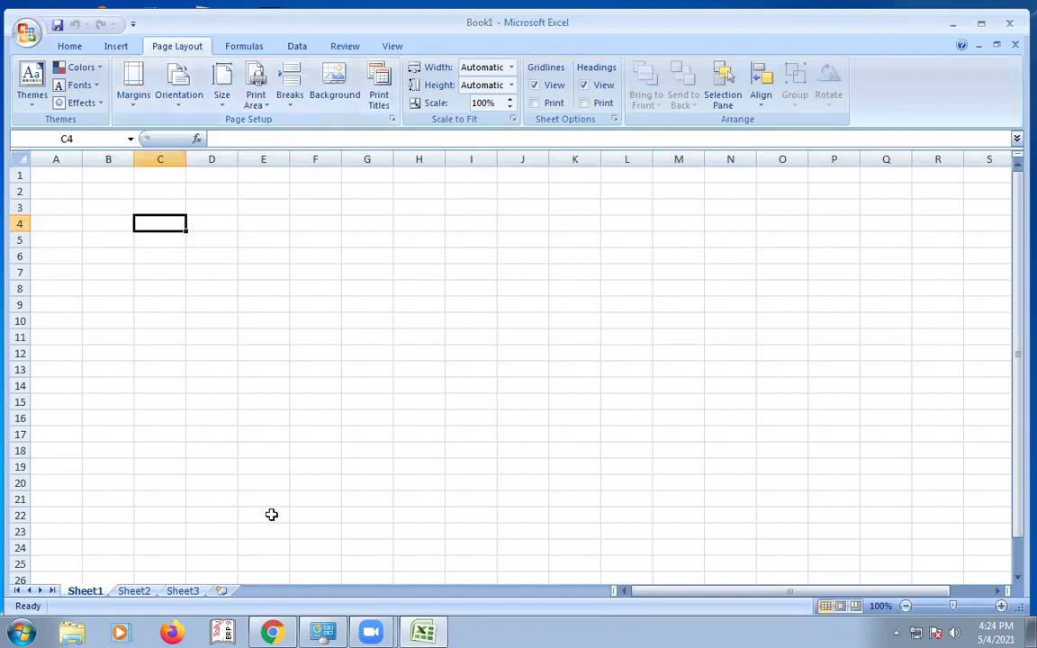
{"action": "left_click", "coordinate": [180, 106]}
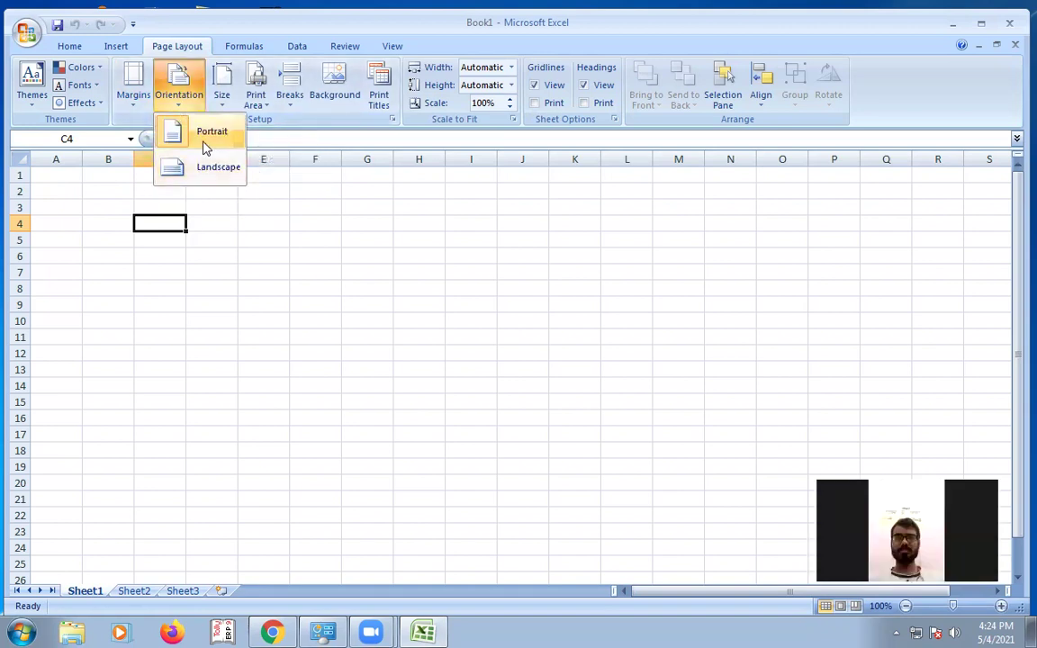
{"action": "left_click", "coordinate": [428, 239]}
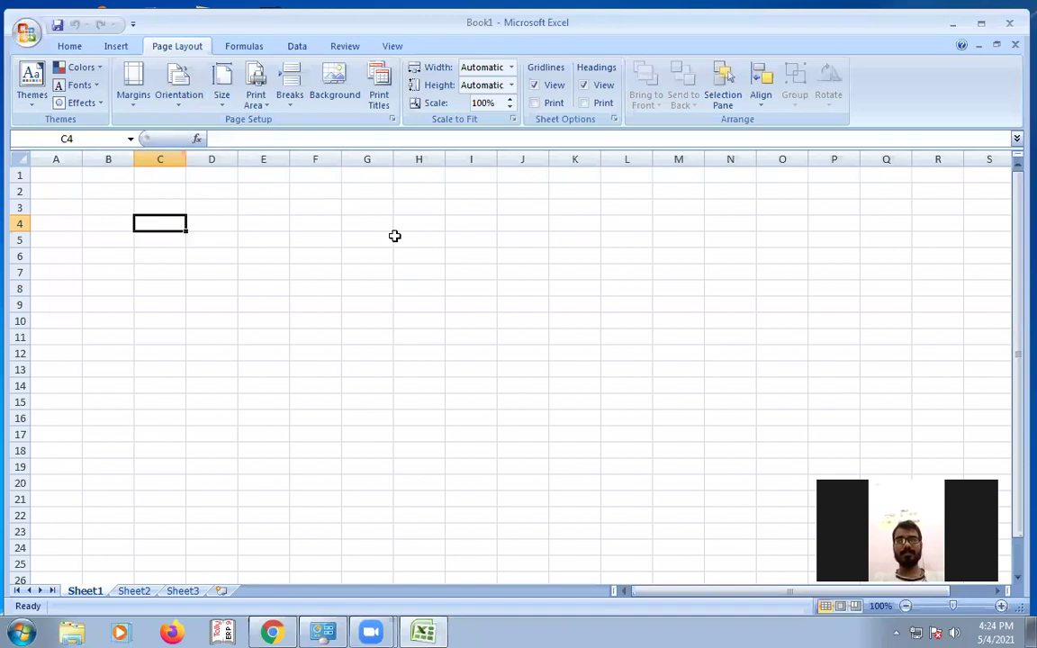
Step: Enter the note "portrait :- vertical view of the sheet" in cell E4, with the worksheet zoomed to 115%
{"action": "key", "text": "ctrl+a"}
{"action": "scroll", "coordinate": [313, 247], "scroll_direction": "up", "scroll_amount": 1}
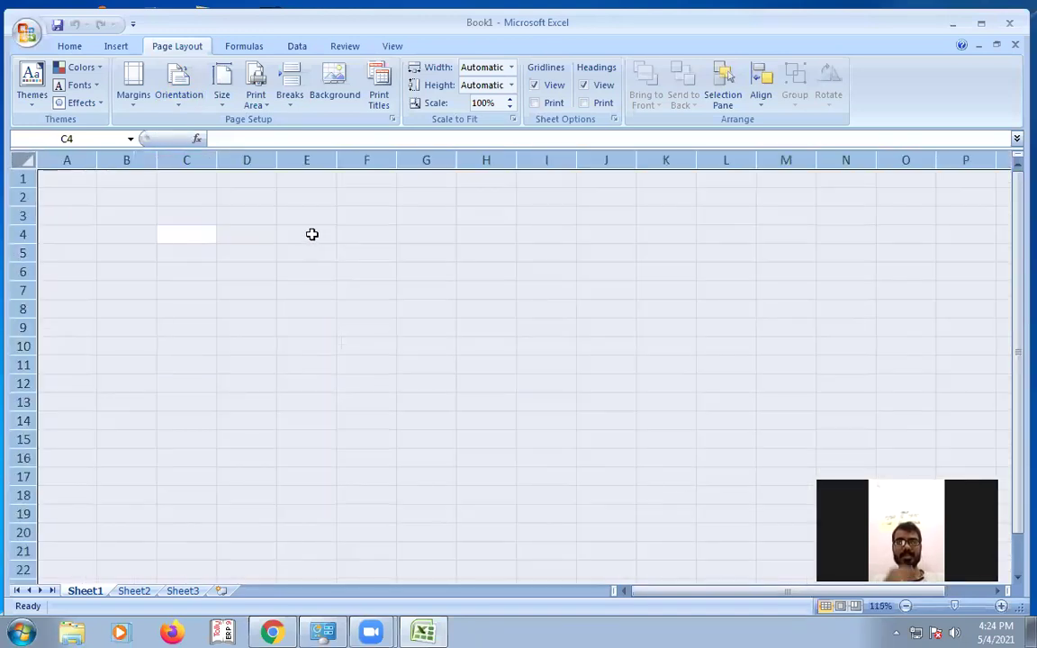
{"action": "left_click", "coordinate": [311, 234]}
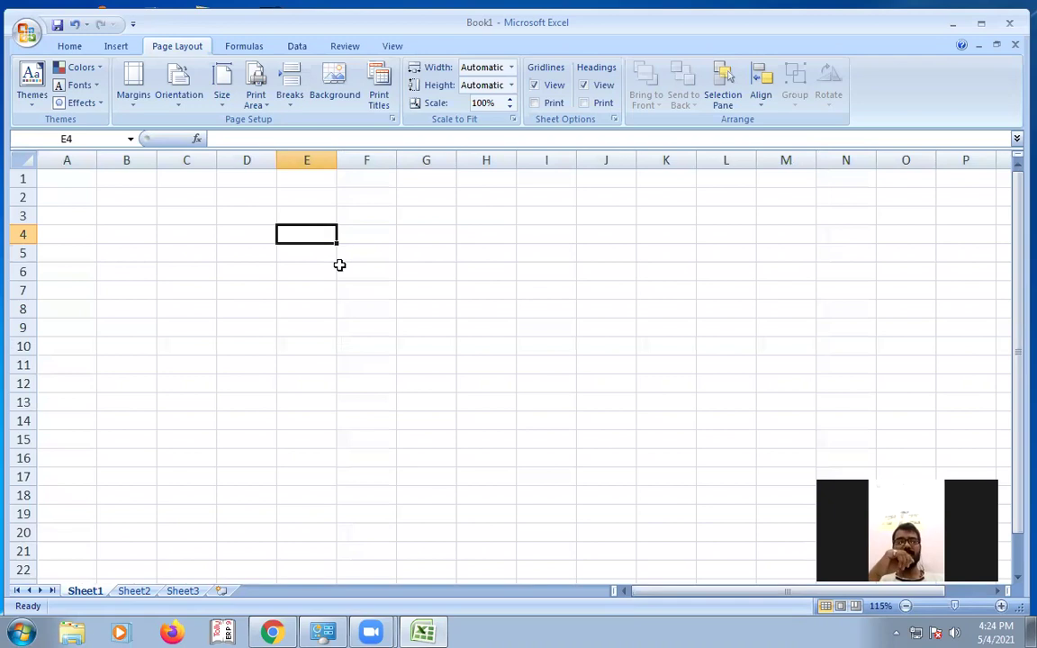
{"action": "type", "text": "portra"}
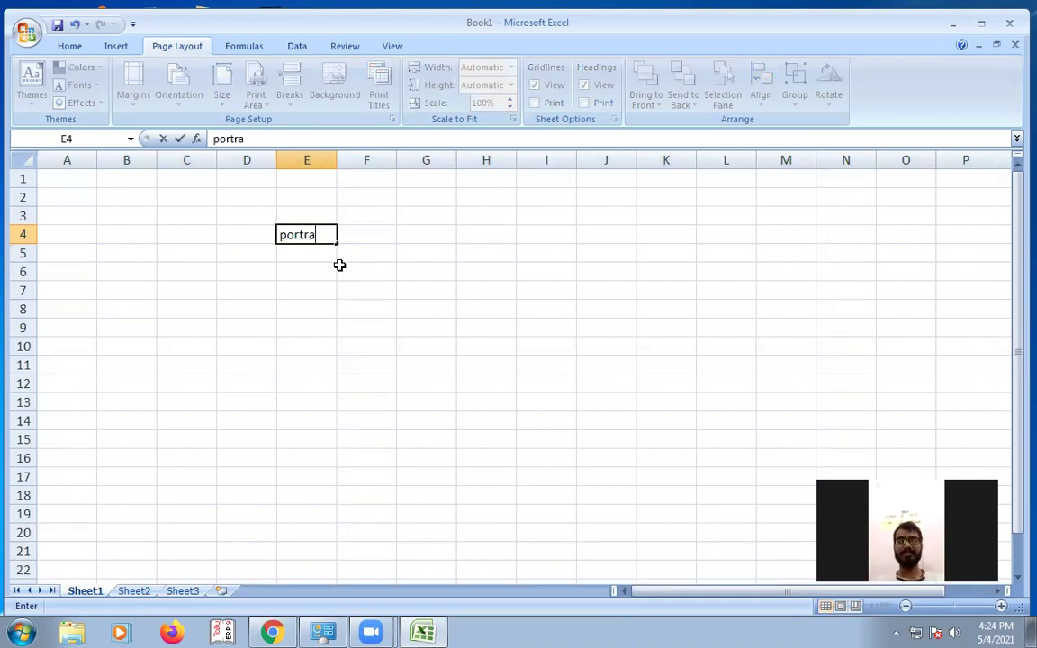
{"action": "type", "text": "it :- vertica"}
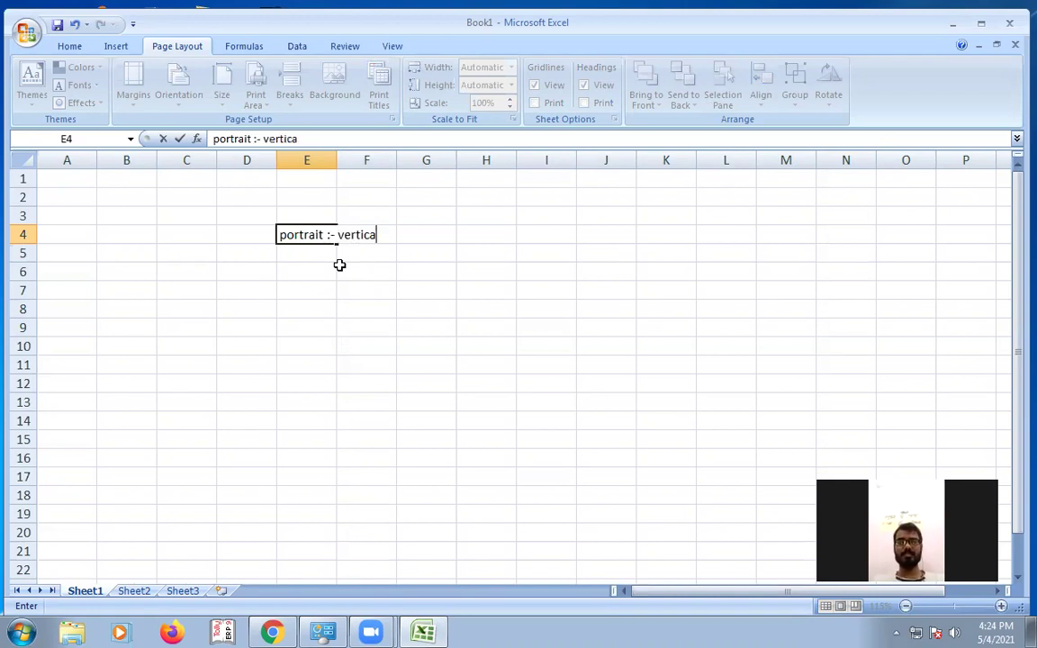
{"action": "type", "text": "l view of the shee"}
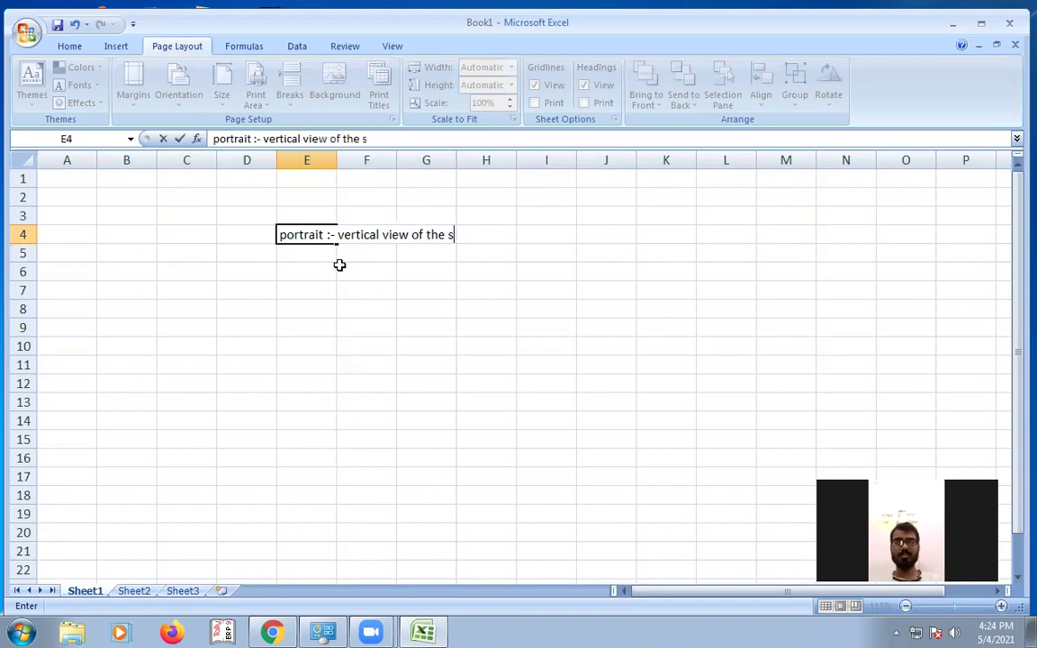
{"action": "key", "text": "Return"}
{"action": "key", "text": "Return"}
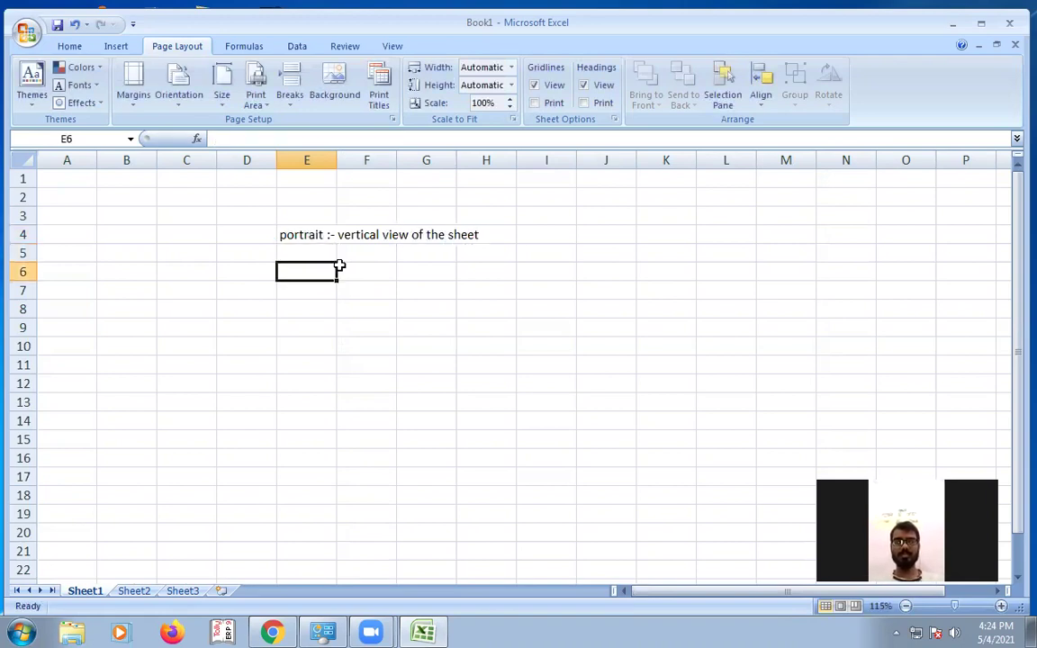
Step: Enter the note "landscape :- Horizontal view of the sheet" in cell E6
{"action": "type", "text": "landscape :-"}
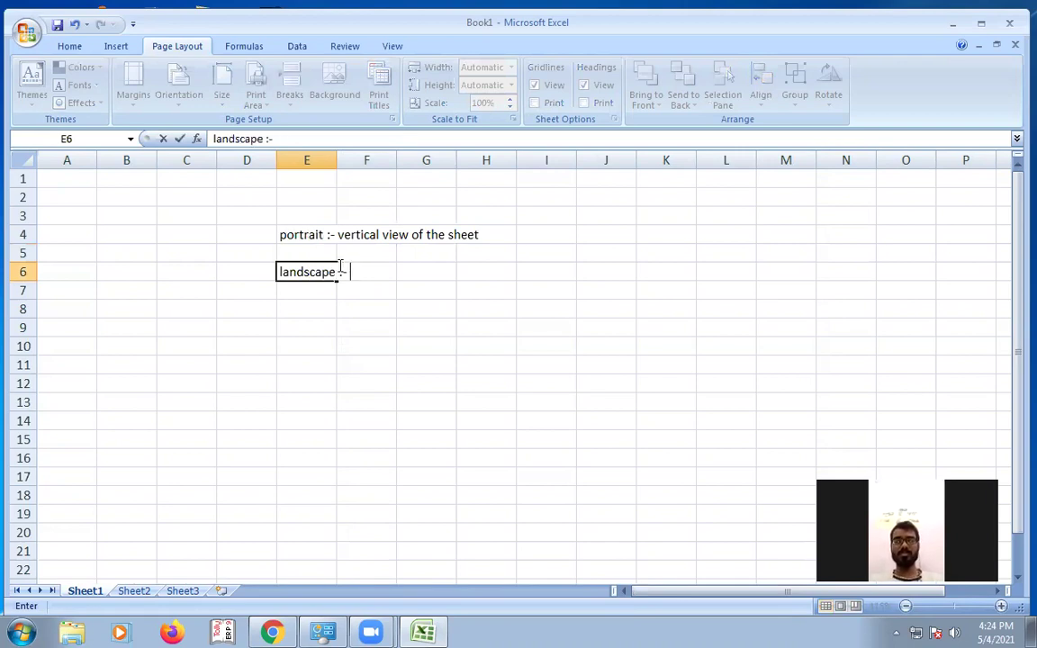
{"action": "type", "text": " Horizontal vo"}
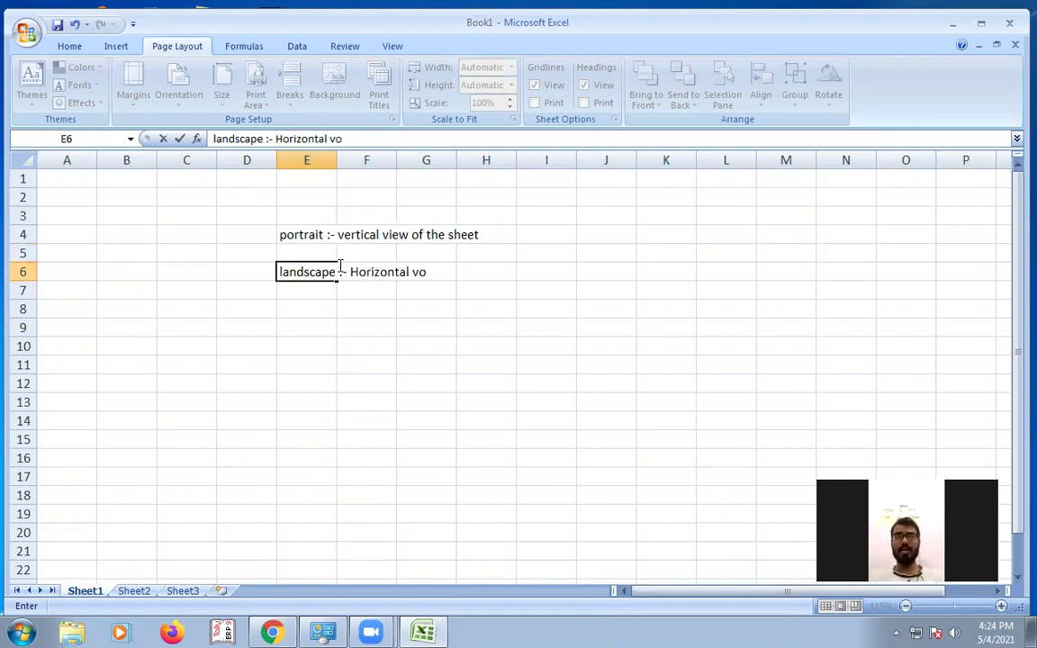
{"action": "key", "text": "BackSpace"}
{"action": "type", "text": "iew of the sheet"}
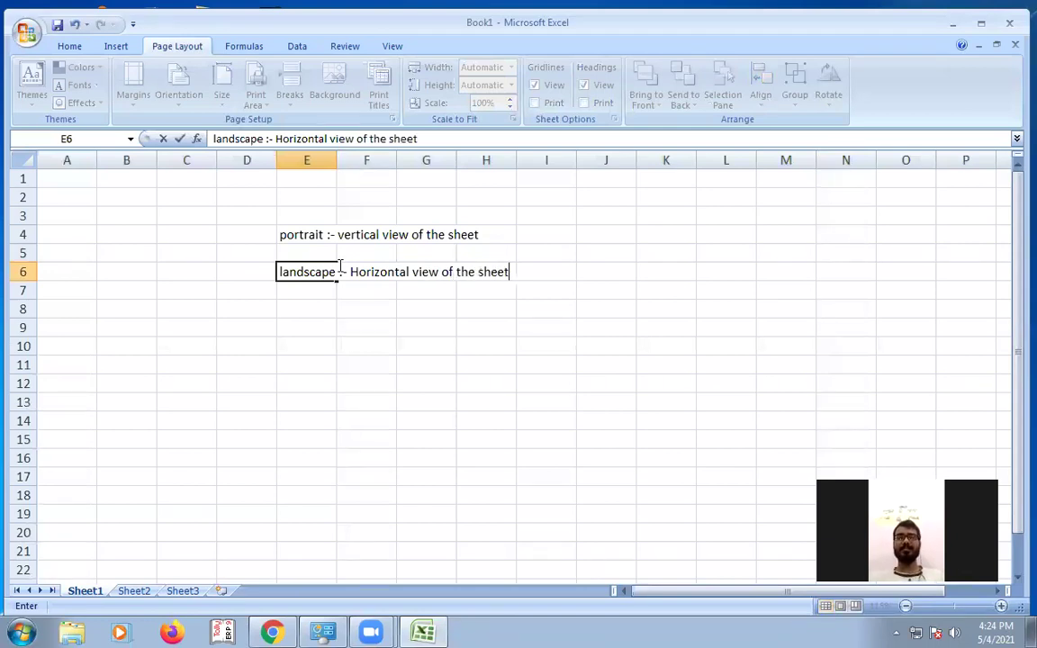
{"action": "left_click", "coordinate": [279, 350]}
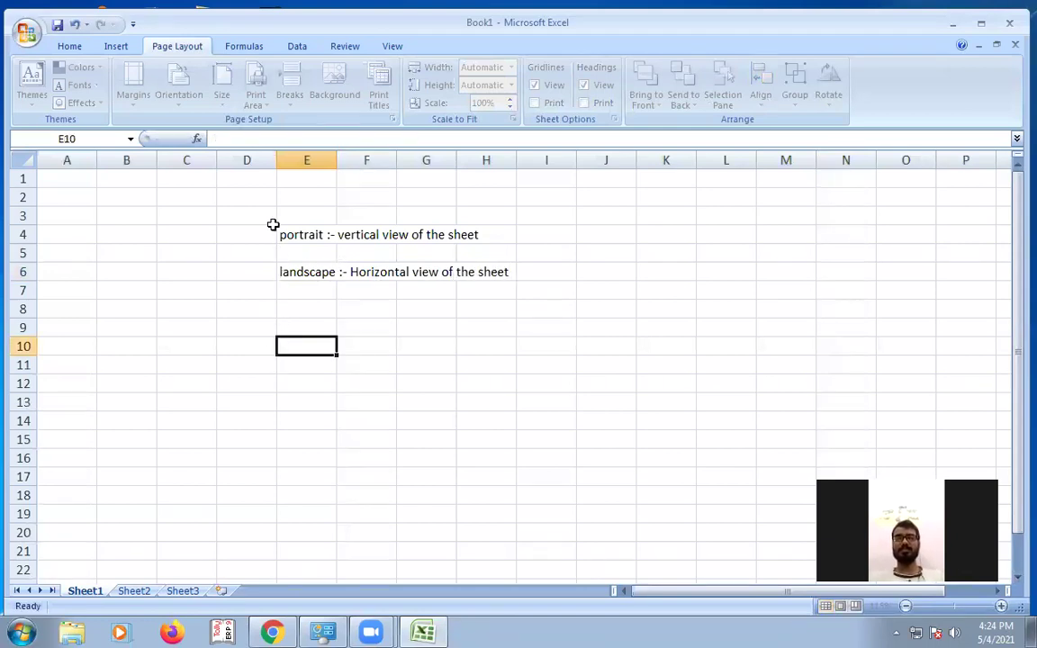
Step: Set the page orientation to Portrait and open the print preview of the sheet
{"action": "left_click_drag", "start_coordinate": [279, 216], "coordinate": [642, 415]}
{"action": "left_click_drag", "start_coordinate": [247, 216], "coordinate": [641, 443]}
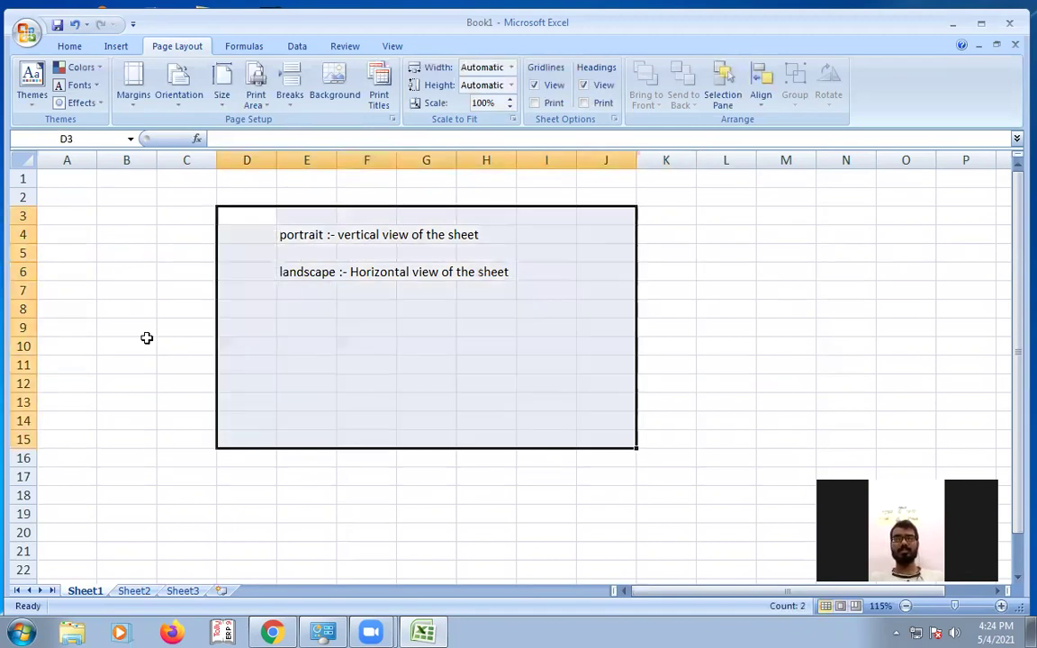
{"action": "left_click", "coordinate": [146, 337]}
{"action": "left_click", "coordinate": [185, 106]}
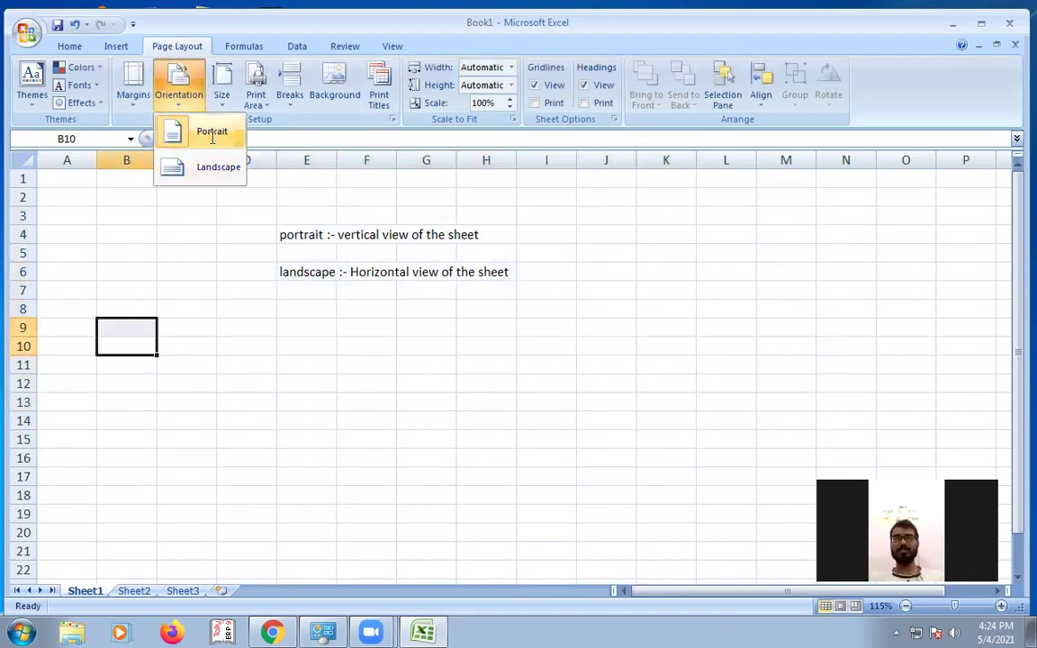
{"action": "left_click", "coordinate": [210, 135]}
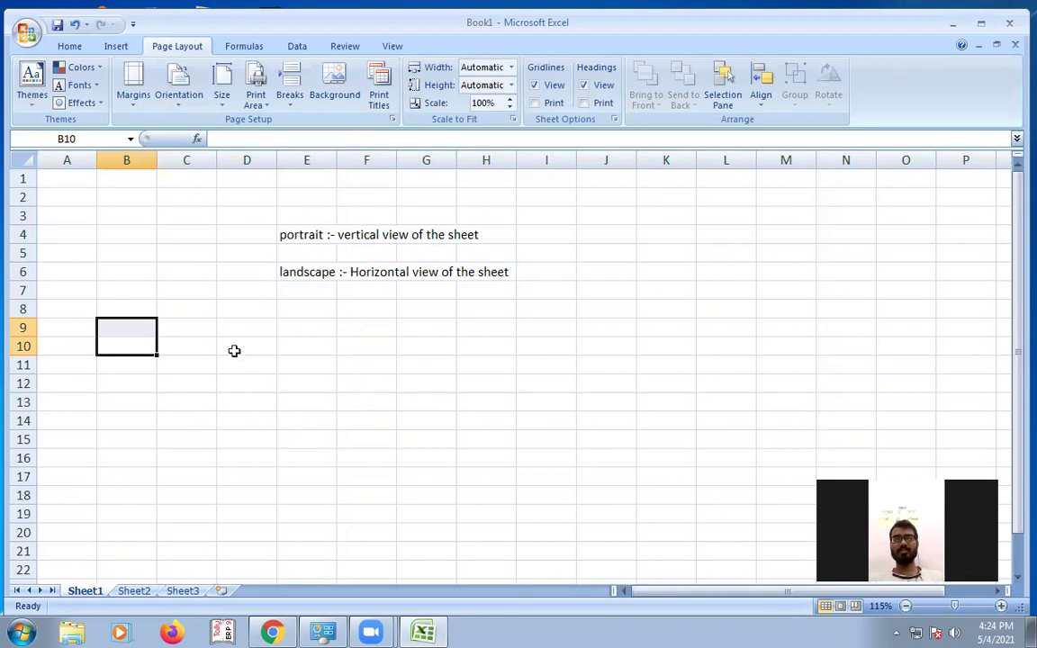
{"action": "left_click", "coordinate": [28, 31]}
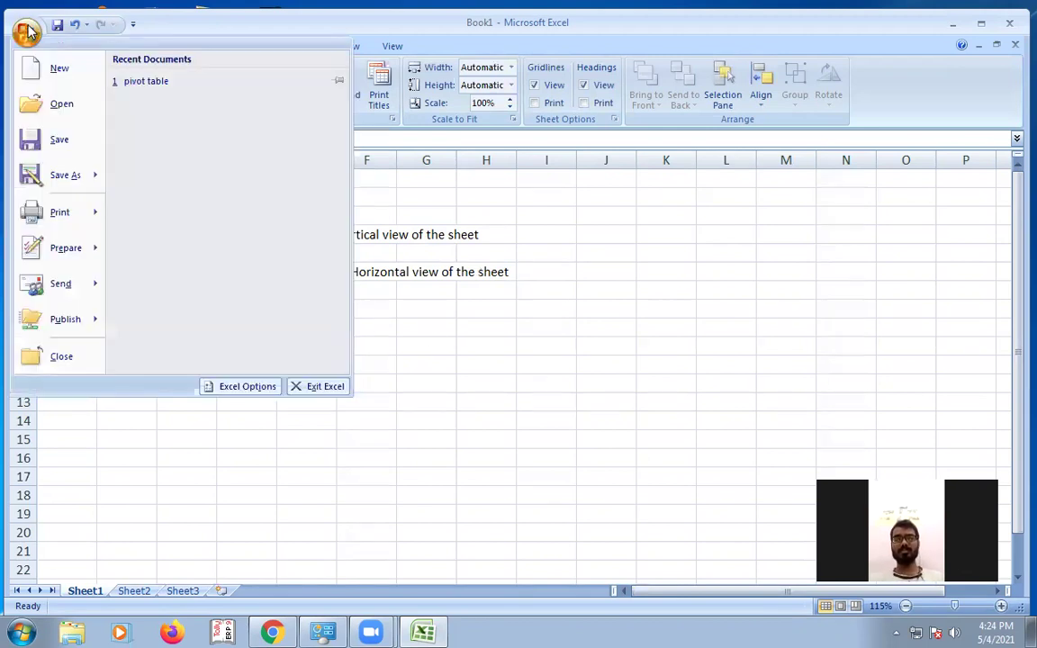
{"action": "mouse_move", "coordinate": [64, 216]}
{"action": "left_click", "coordinate": [168, 180]}
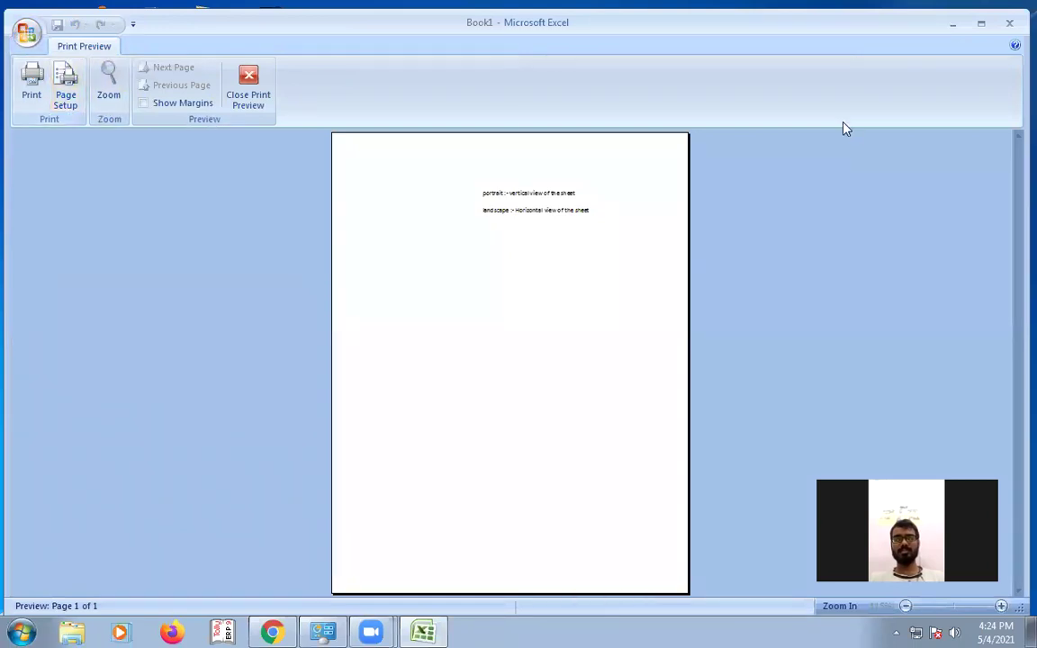
Step: Change the page orientation to Landscape from the print preview's page setup and close the preview
{"action": "left_click", "coordinate": [77, 106]}
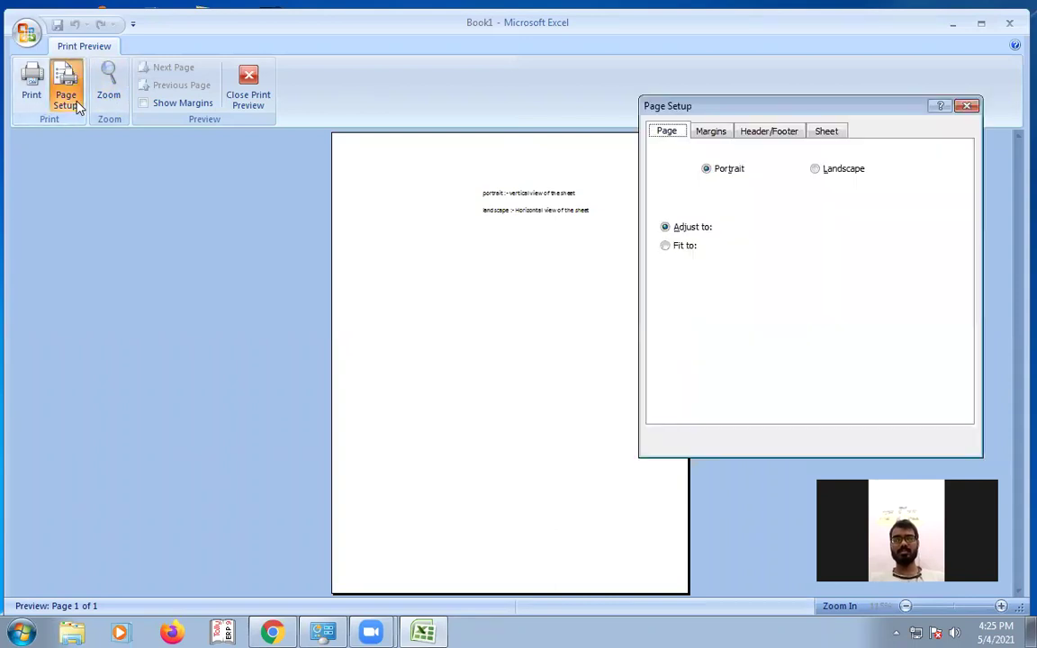
{"action": "left_click", "coordinate": [819, 171]}
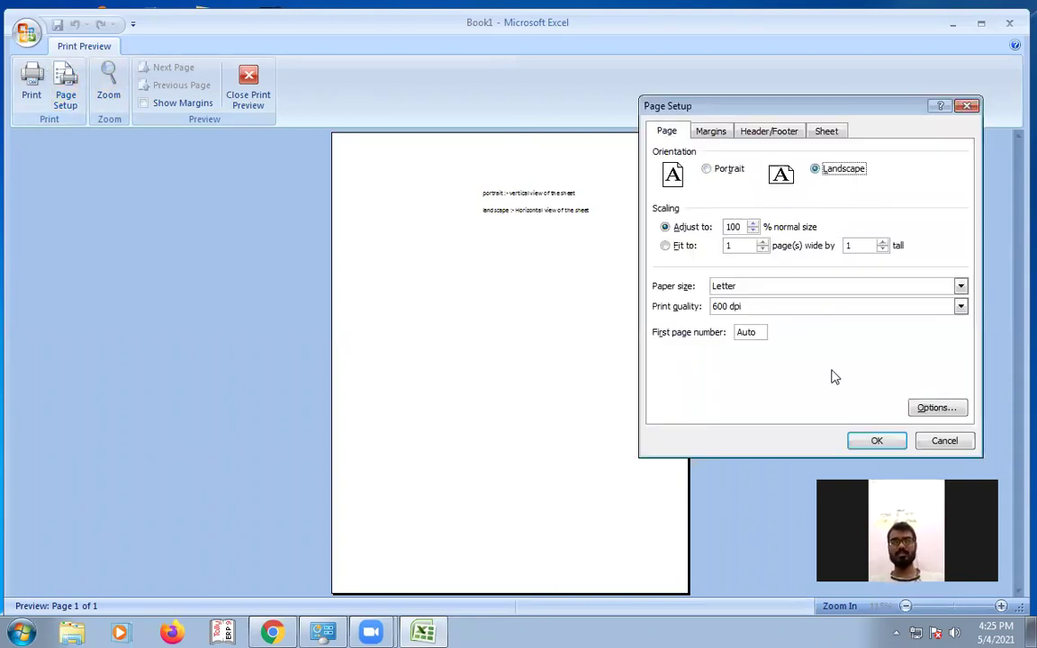
{"action": "key", "text": "Return"}
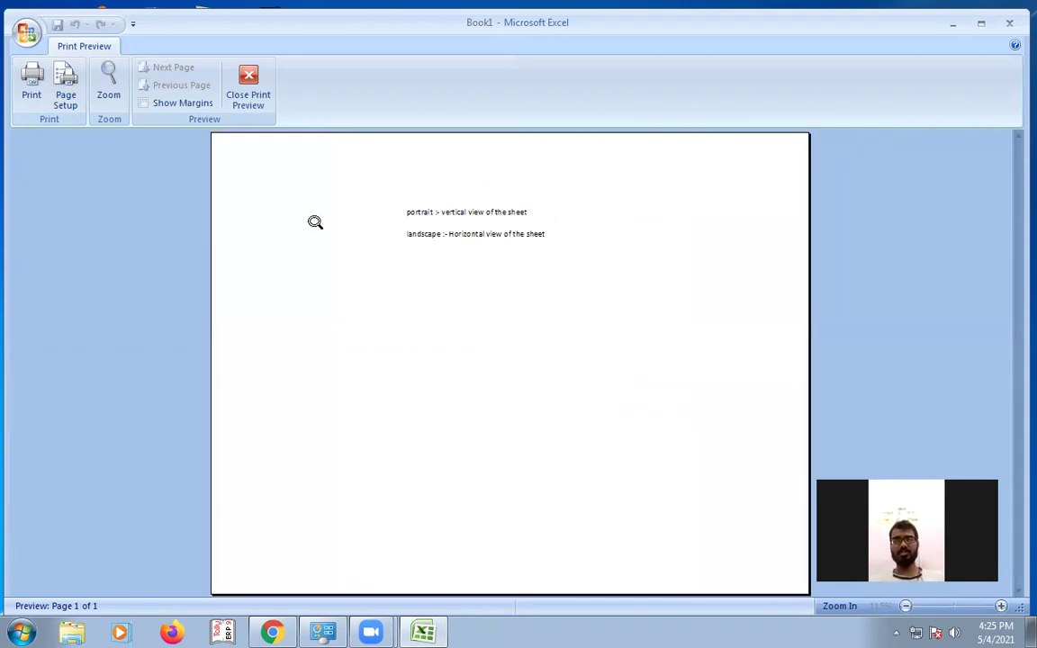
{"action": "left_click", "coordinate": [241, 107]}
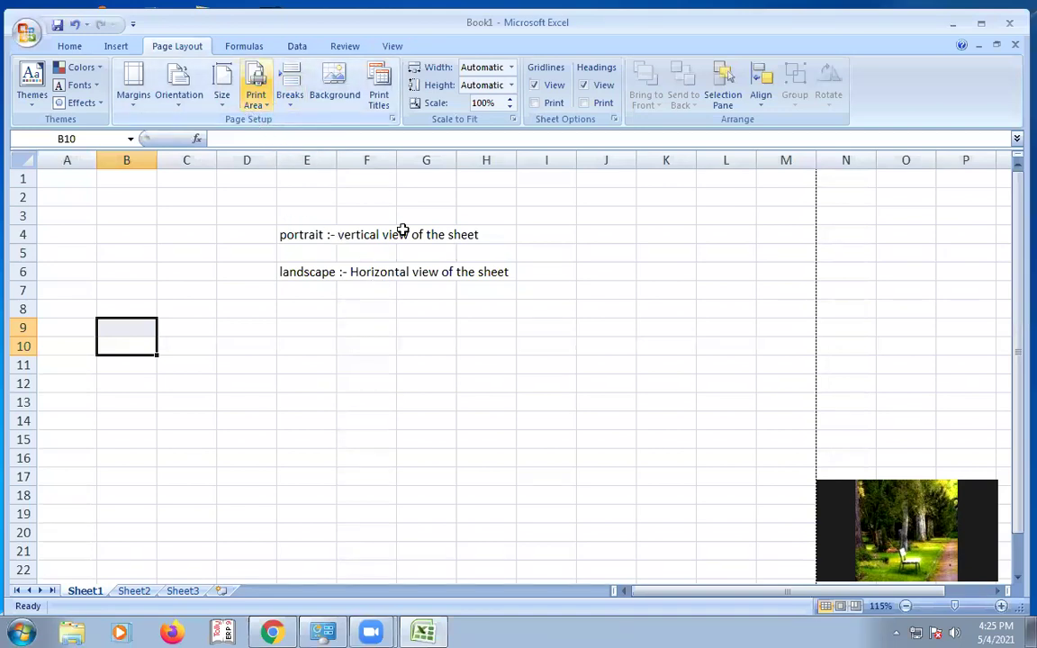
Step: Copy the landscape note from E6:H6 and paste it starting at cell C16
{"action": "left_click_drag", "start_coordinate": [296, 270], "coordinate": [463, 268]}
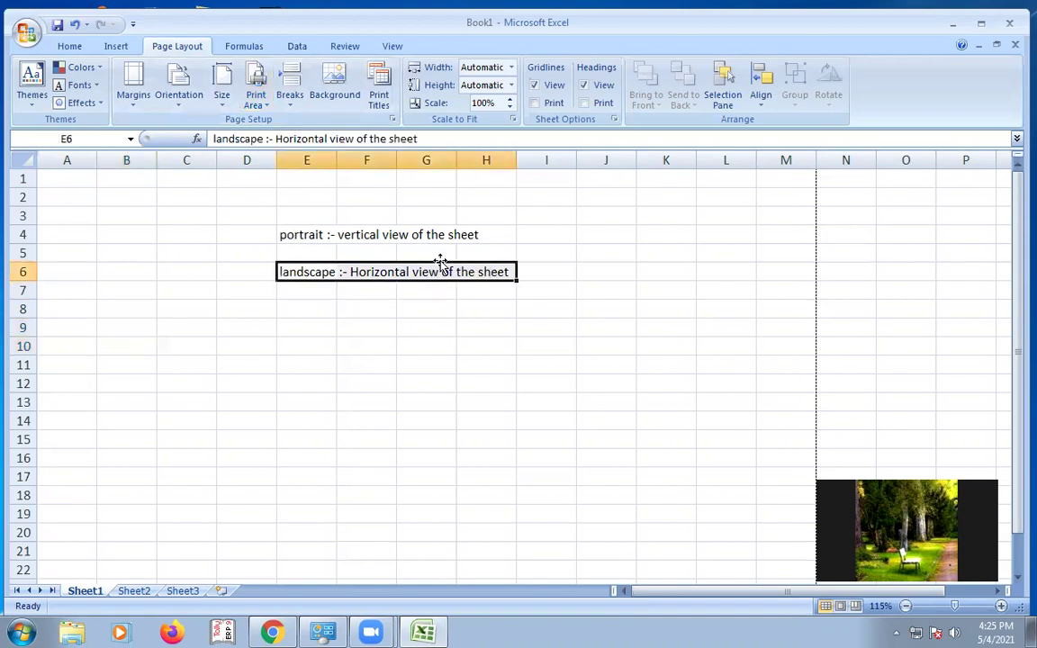
{"action": "right_click", "coordinate": [433, 275]}
{"action": "left_click", "coordinate": [468, 306]}
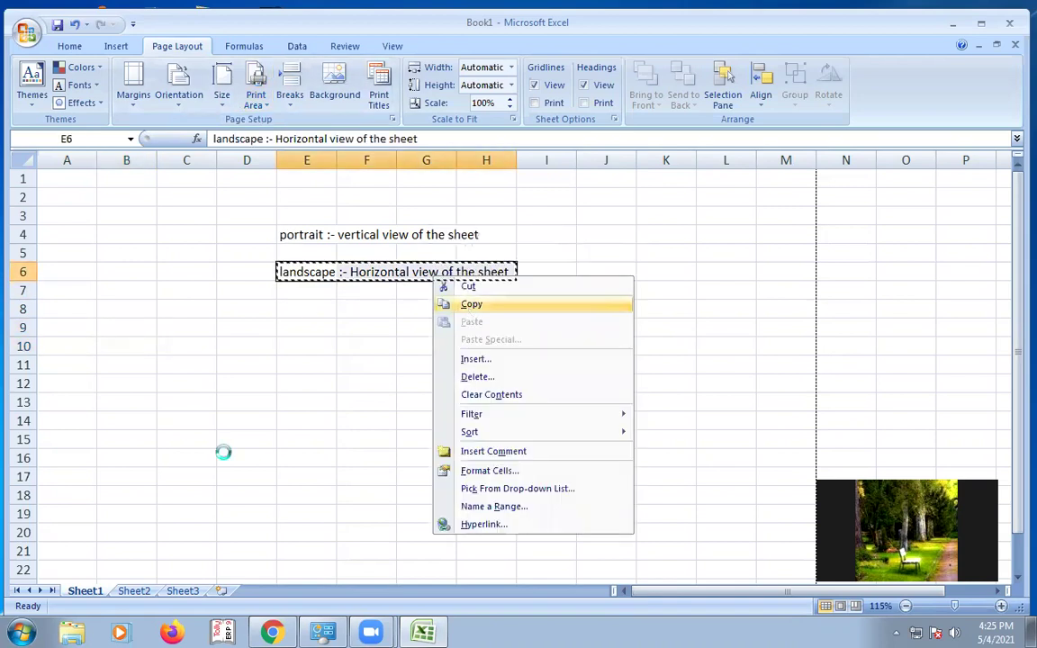
{"action": "right_click", "coordinate": [203, 456]}
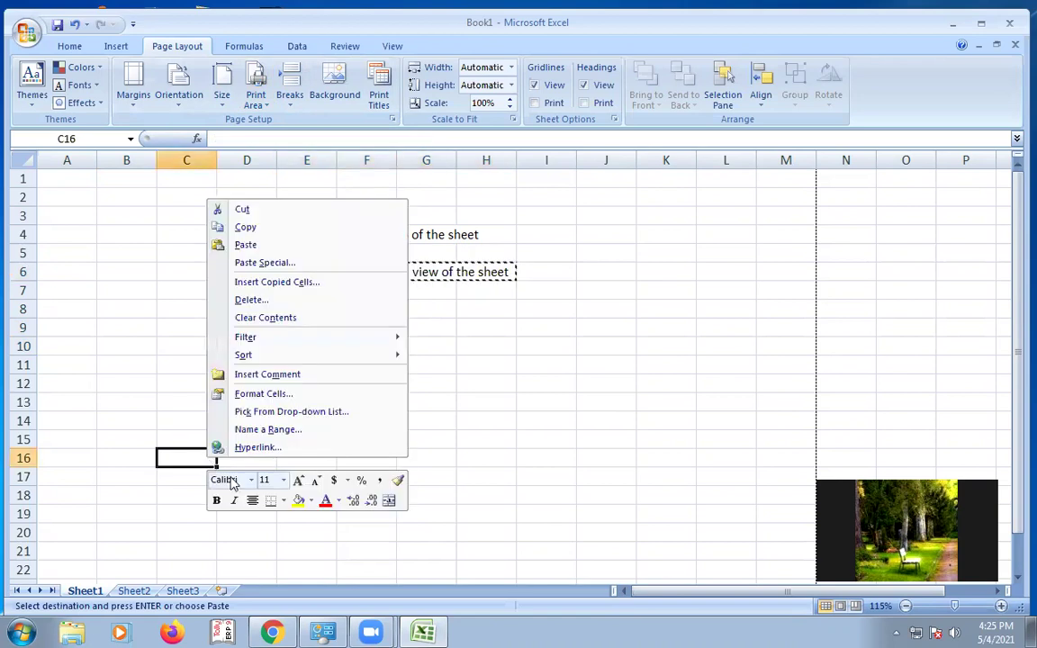
{"action": "left_click", "coordinate": [245, 245]}
{"action": "left_click", "coordinate": [402, 327]}
Step: Clear the copy selection and fill the portrait note from E4:H4 down through row 11
{"action": "left_click_drag", "start_coordinate": [304, 277], "coordinate": [517, 281]}
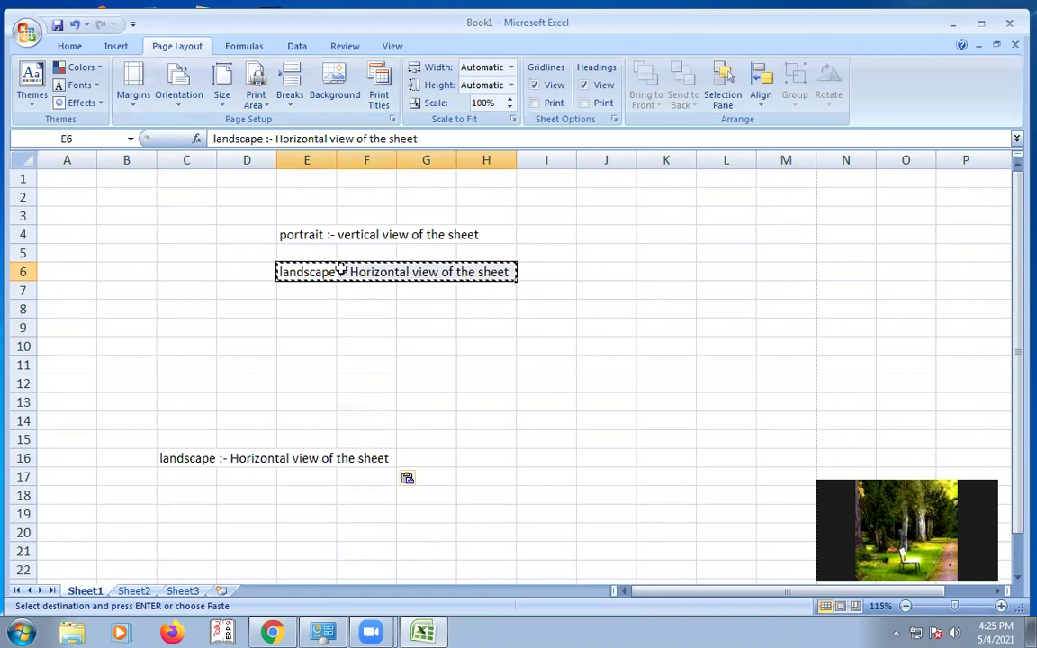
{"action": "key", "text": "Escape"}
{"action": "left_click_drag", "start_coordinate": [304, 232], "coordinate": [519, 370]}
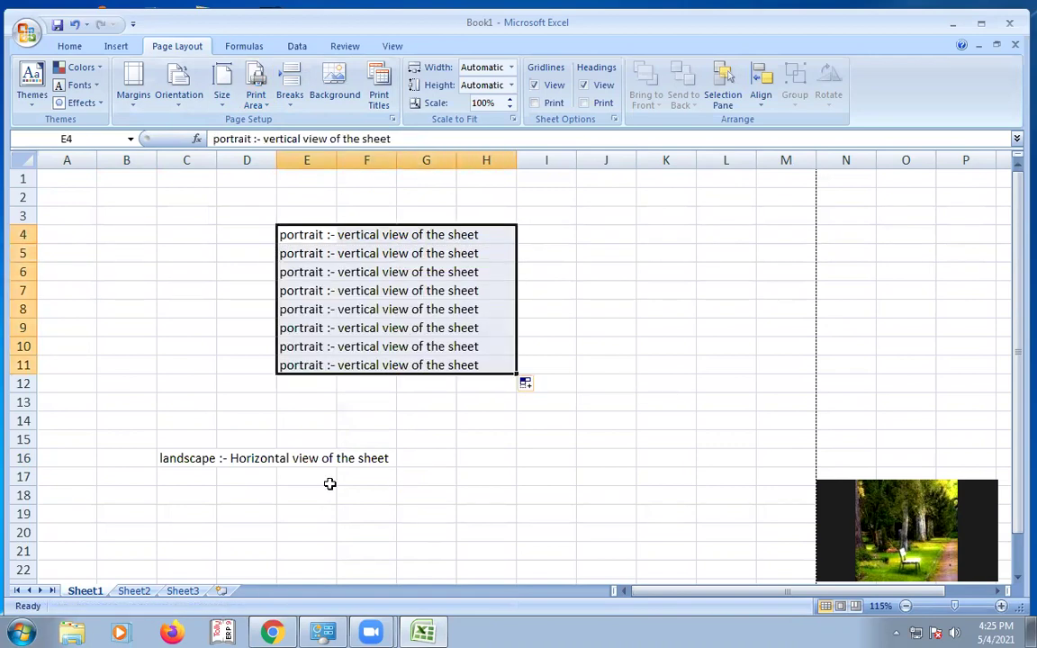
{"action": "left_click", "coordinate": [450, 421]}
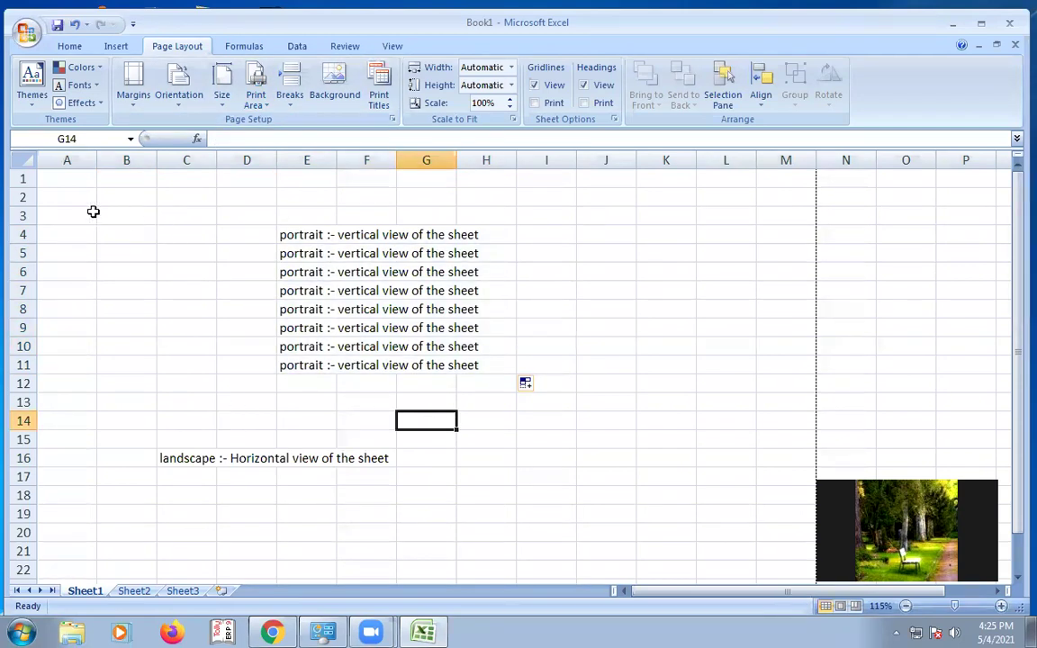
{"action": "left_click_drag", "start_coordinate": [273, 230], "coordinate": [474, 380]}
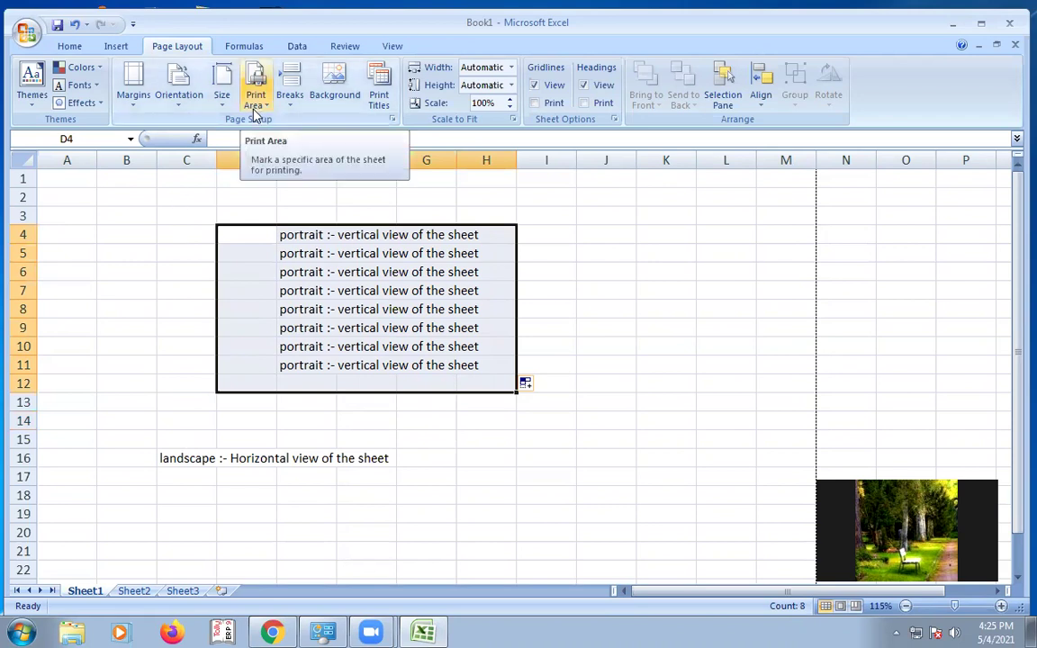
{"action": "left_click", "coordinate": [283, 272]}
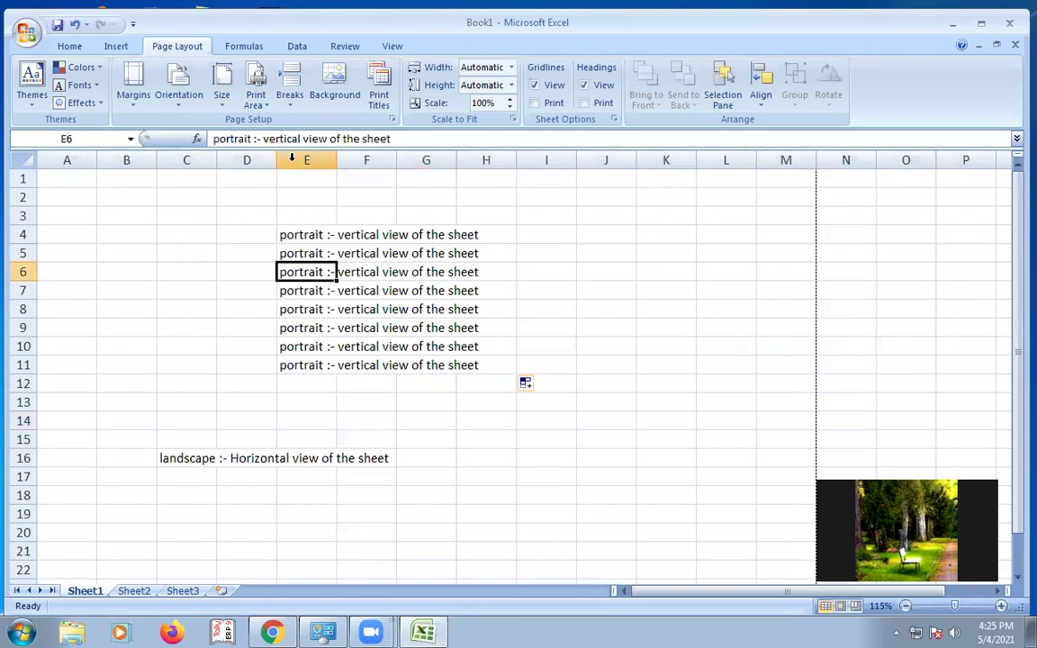
{"action": "left_click", "coordinate": [243, 199]}
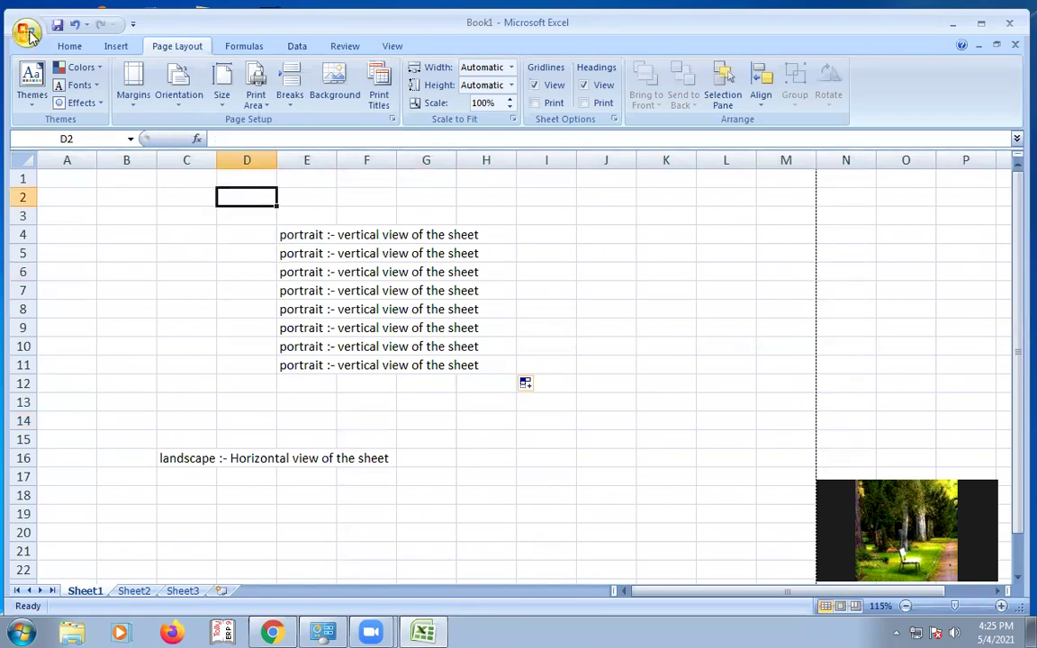
{"action": "left_click", "coordinate": [26, 33]}
{"action": "left_click", "coordinate": [52, 212]}
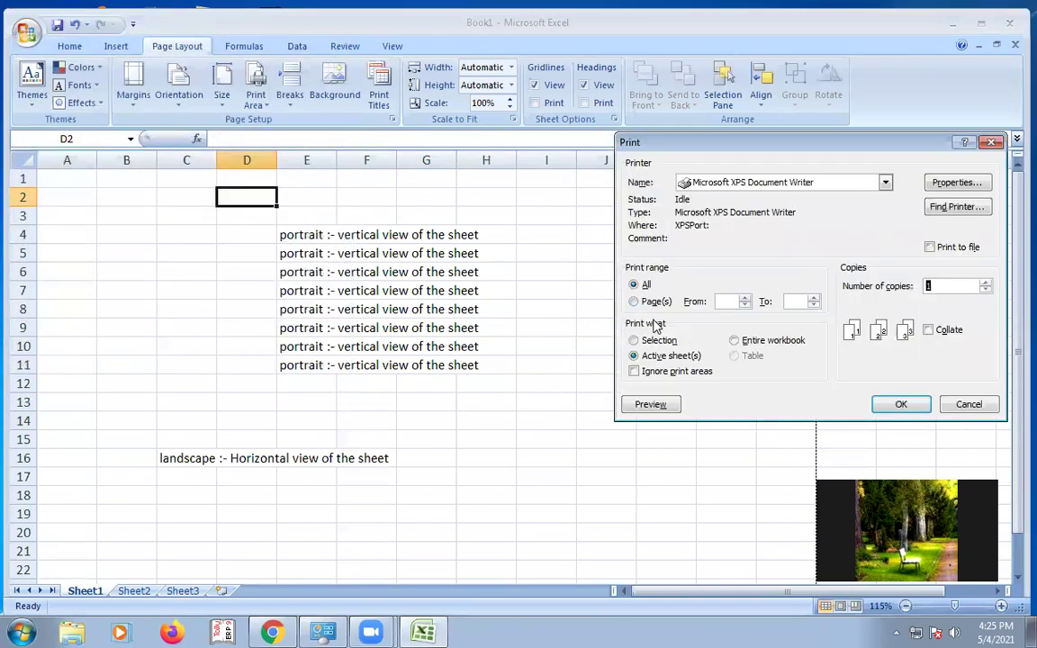
{"action": "left_click", "coordinate": [968, 404]}
Step: Change the page orientation to Portrait from the print preview's page setup and close the preview
{"action": "left_click", "coordinate": [25, 34]}
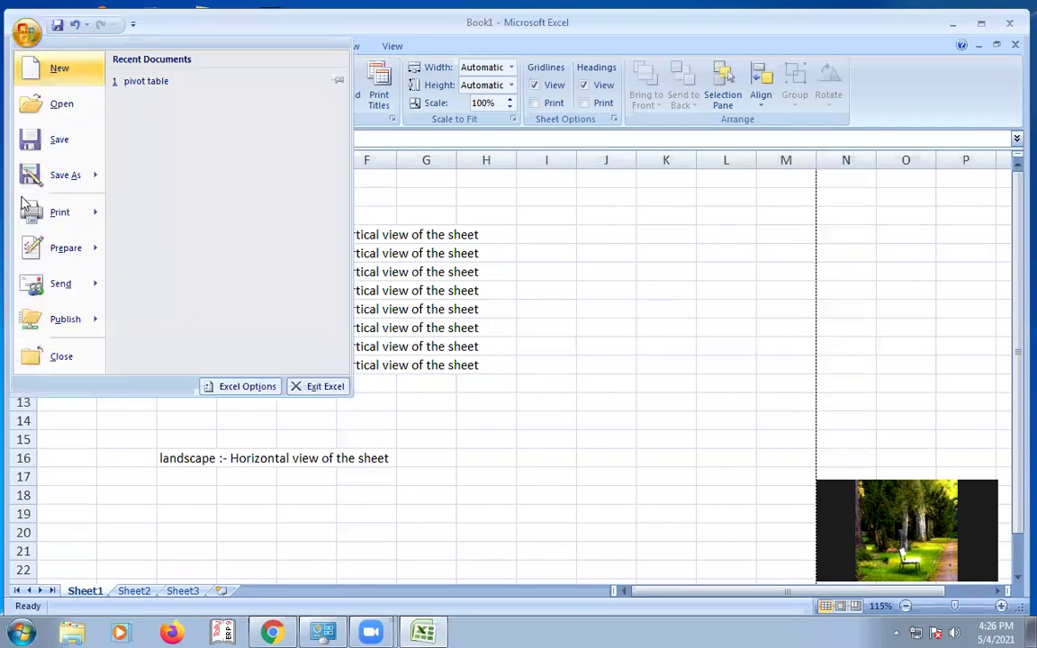
{"action": "mouse_move", "coordinate": [60, 212]}
{"action": "left_click", "coordinate": [149, 187]}
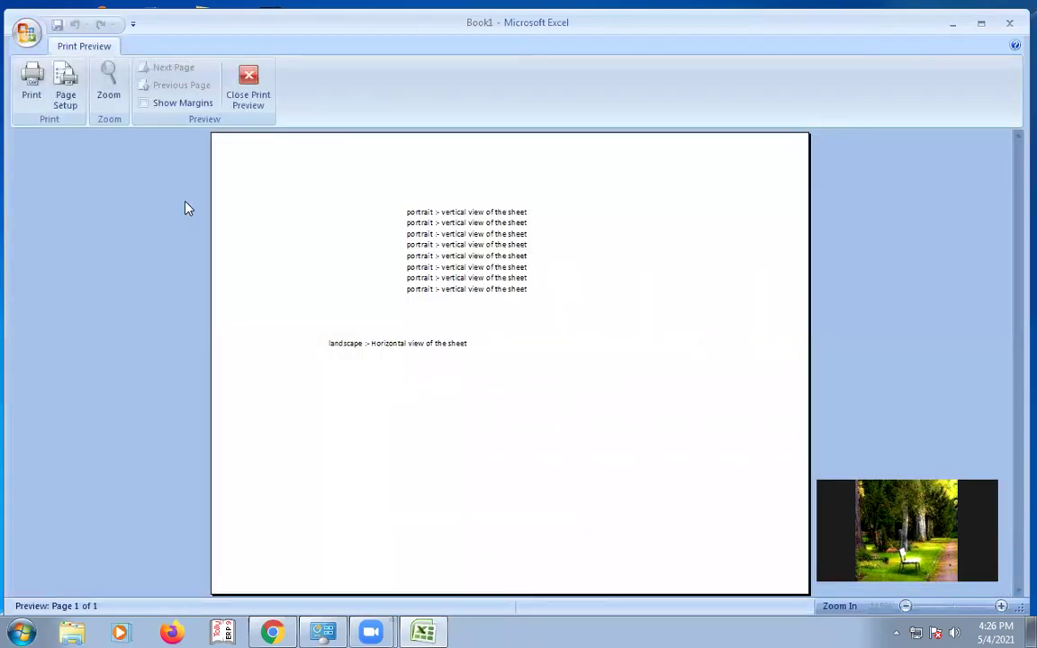
{"action": "left_click", "coordinate": [67, 113]}
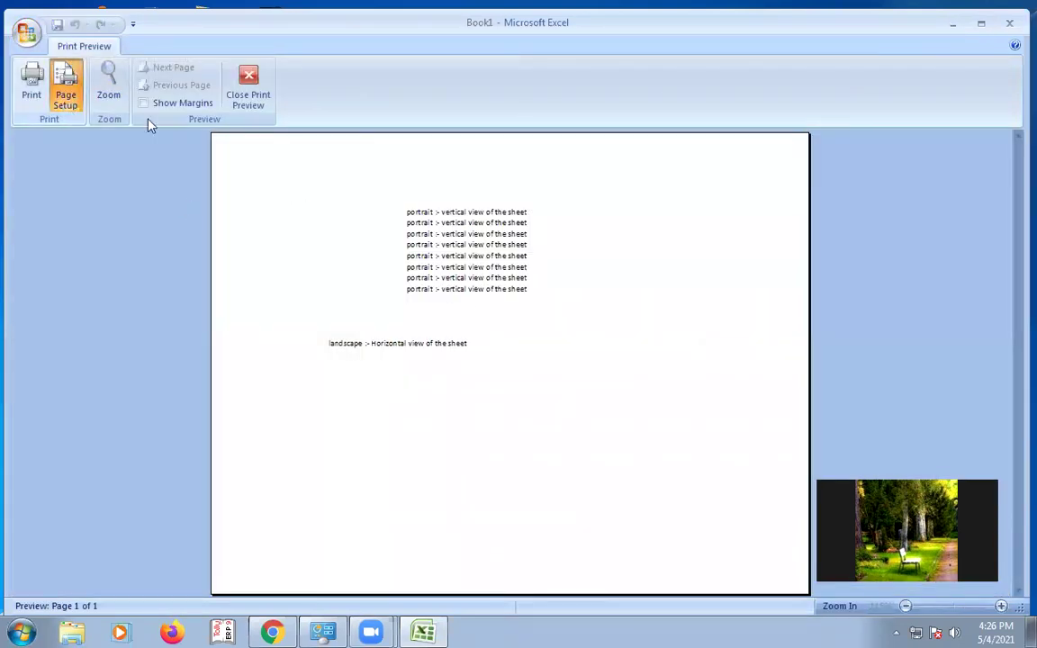
{"action": "left_click", "coordinate": [729, 171]}
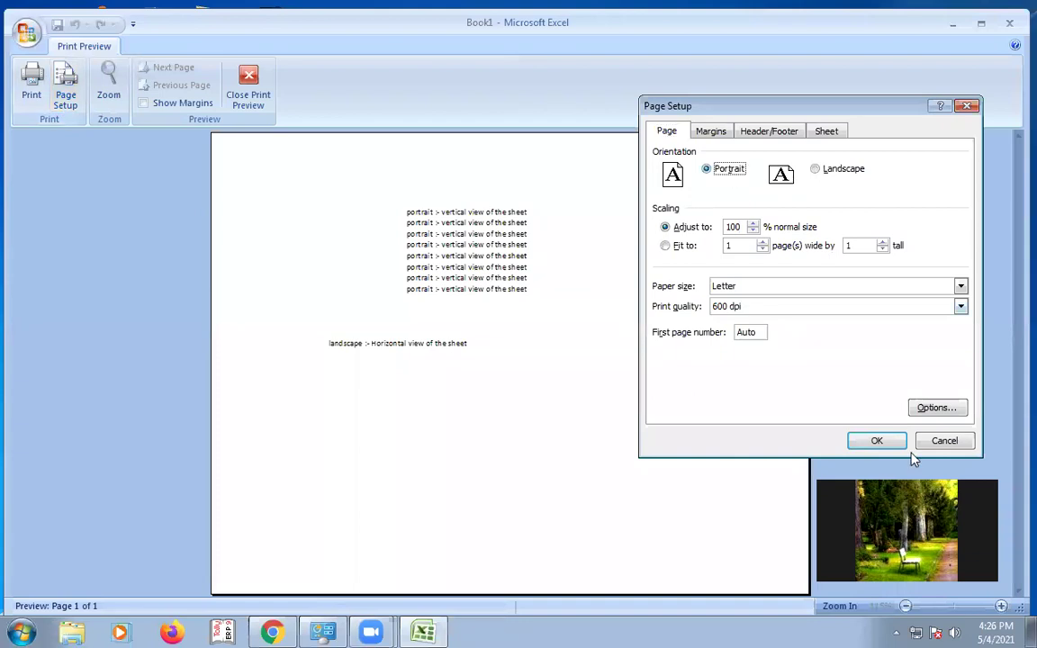
{"action": "left_click", "coordinate": [877, 440]}
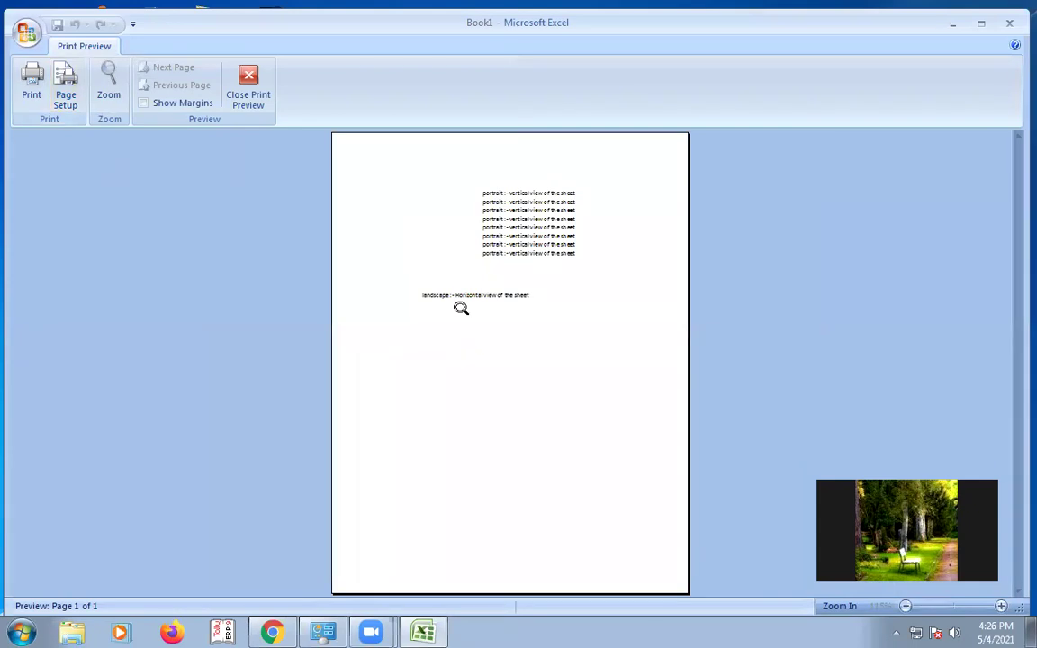
{"action": "left_click", "coordinate": [247, 104]}
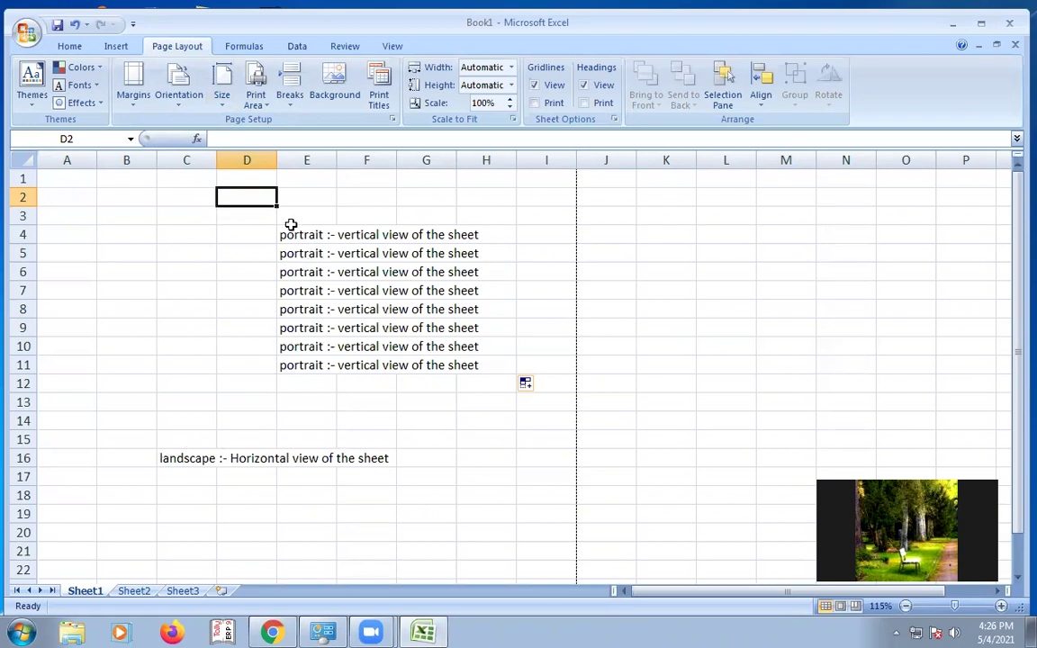
Step: Set the block of portrait notes in E4:H11 as the print area and deselect it
{"action": "left_click_drag", "start_coordinate": [281, 231], "coordinate": [490, 370]}
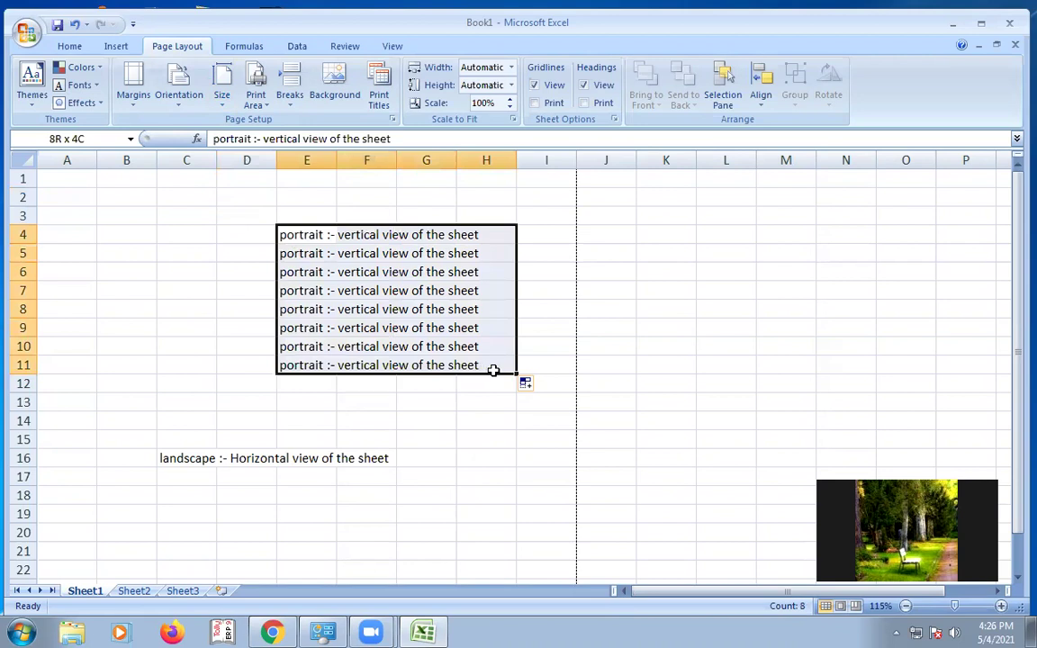
{"action": "left_click_drag", "start_coordinate": [491, 370], "coordinate": [489, 369]}
{"action": "left_click", "coordinate": [1015, 415]}
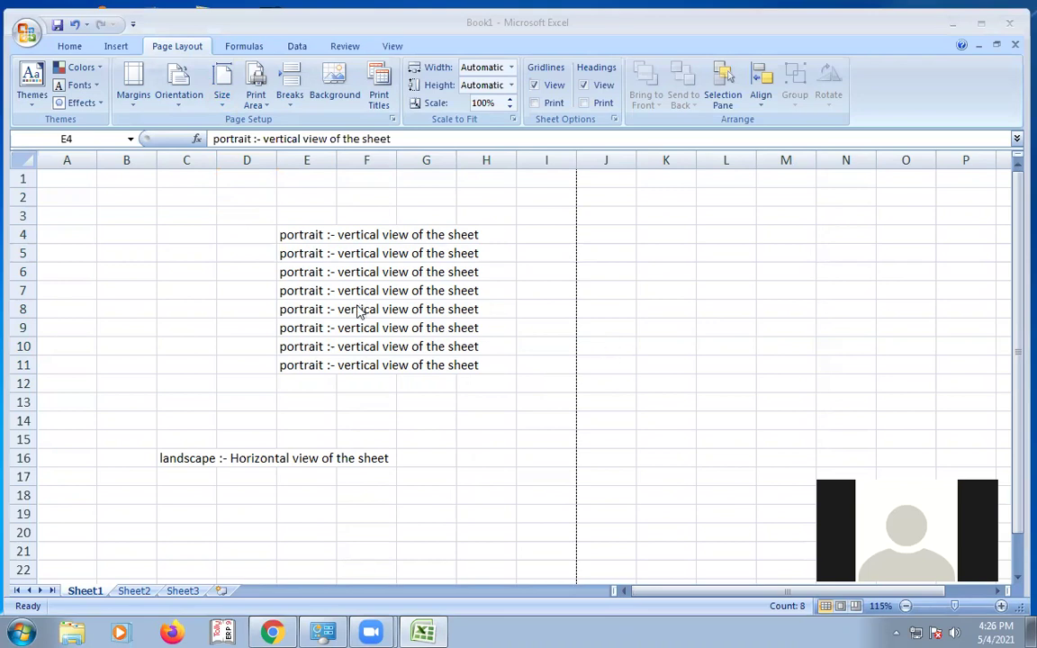
{"action": "left_click_drag", "start_coordinate": [293, 232], "coordinate": [473, 363]}
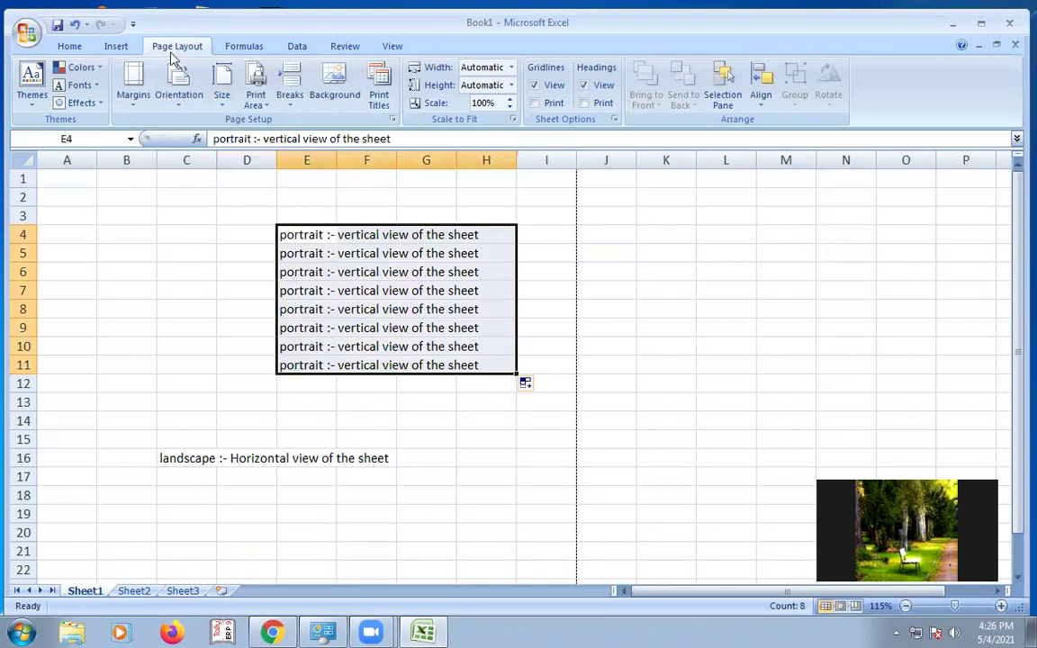
{"action": "left_click", "coordinate": [258, 103]}
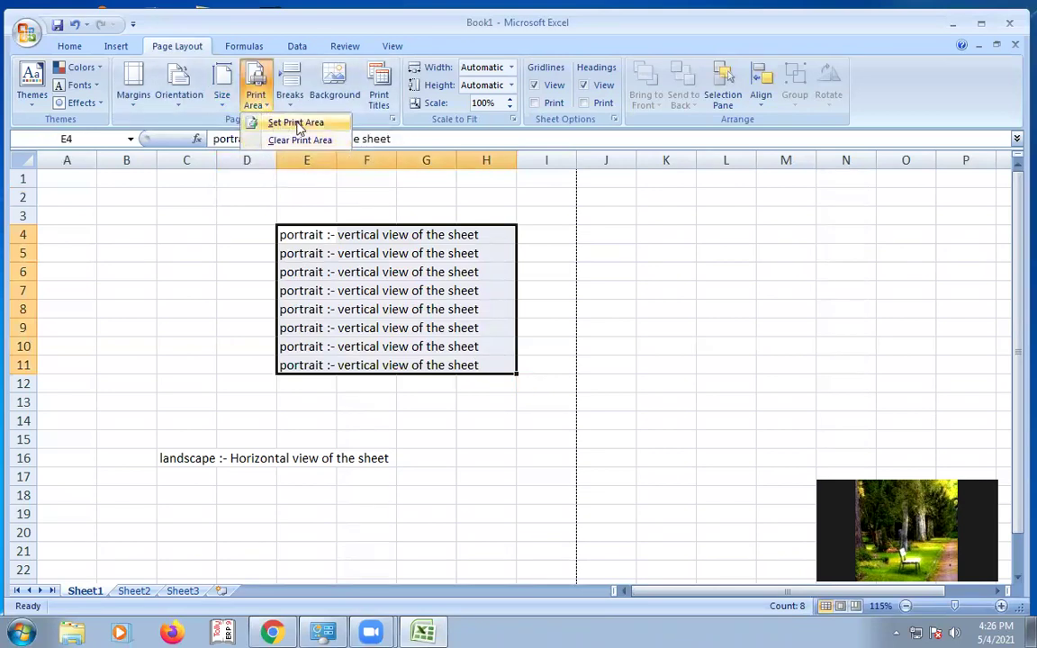
{"action": "left_click", "coordinate": [287, 124]}
{"action": "left_click", "coordinate": [243, 272]}
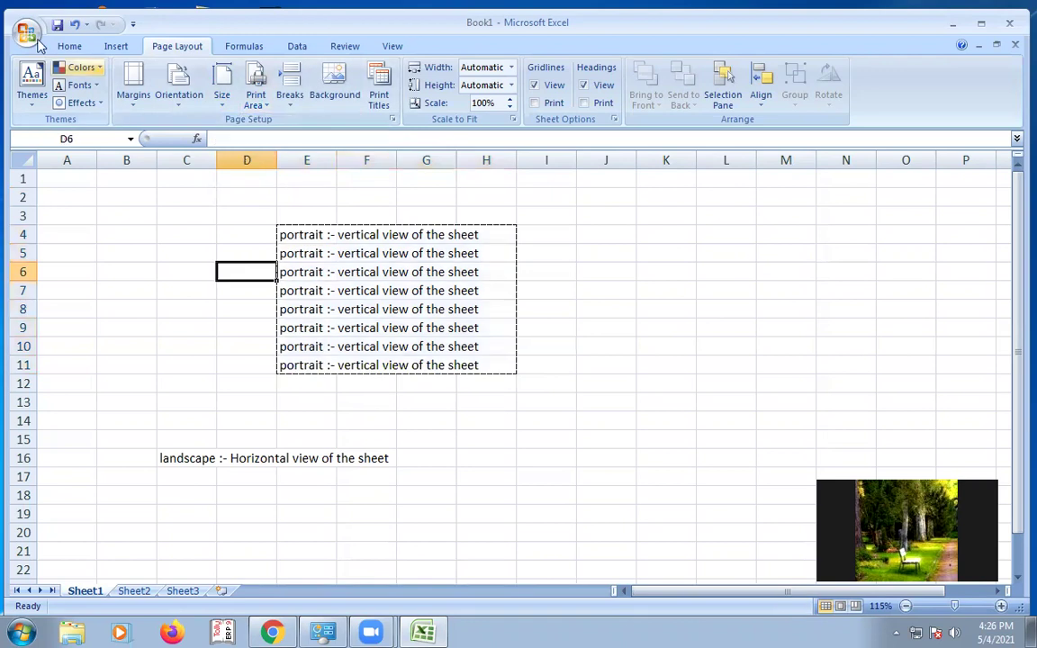
Step: Check the sheet with its print area in print preview, and return to the worksheet
{"action": "left_click", "coordinate": [26, 33]}
{"action": "mouse_move", "coordinate": [60, 212]}
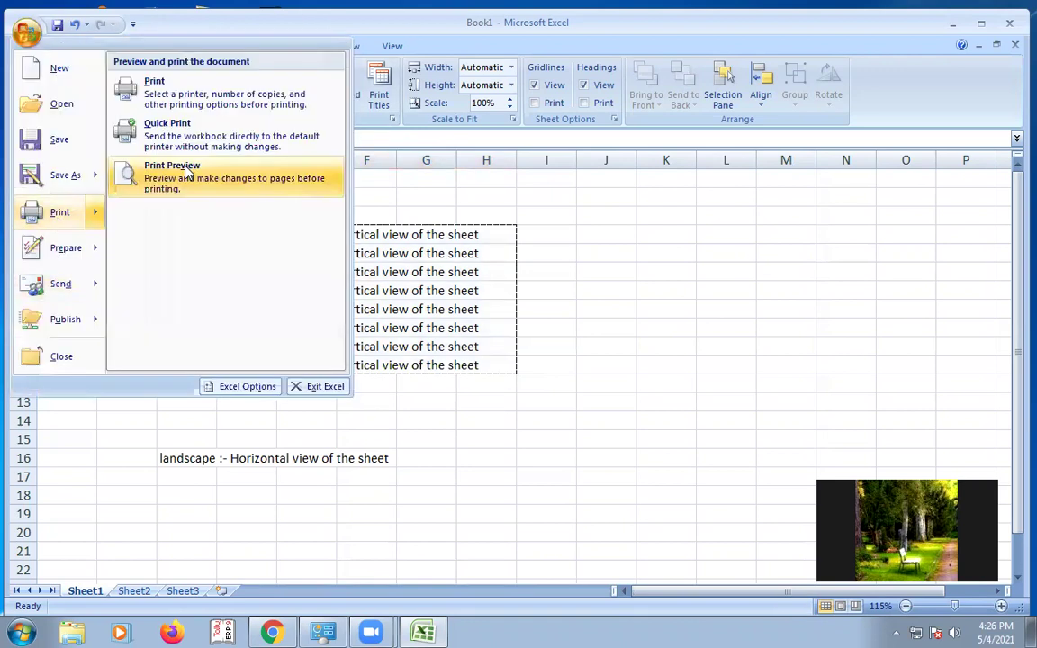
{"action": "left_click", "coordinate": [166, 171]}
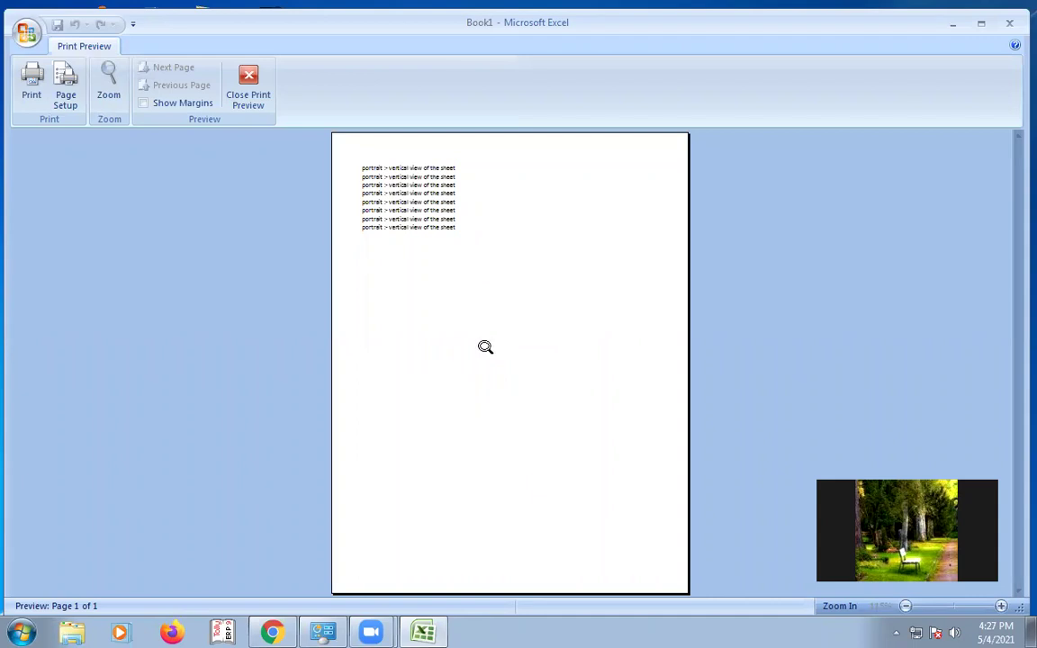
{"action": "left_click", "coordinate": [248, 97]}
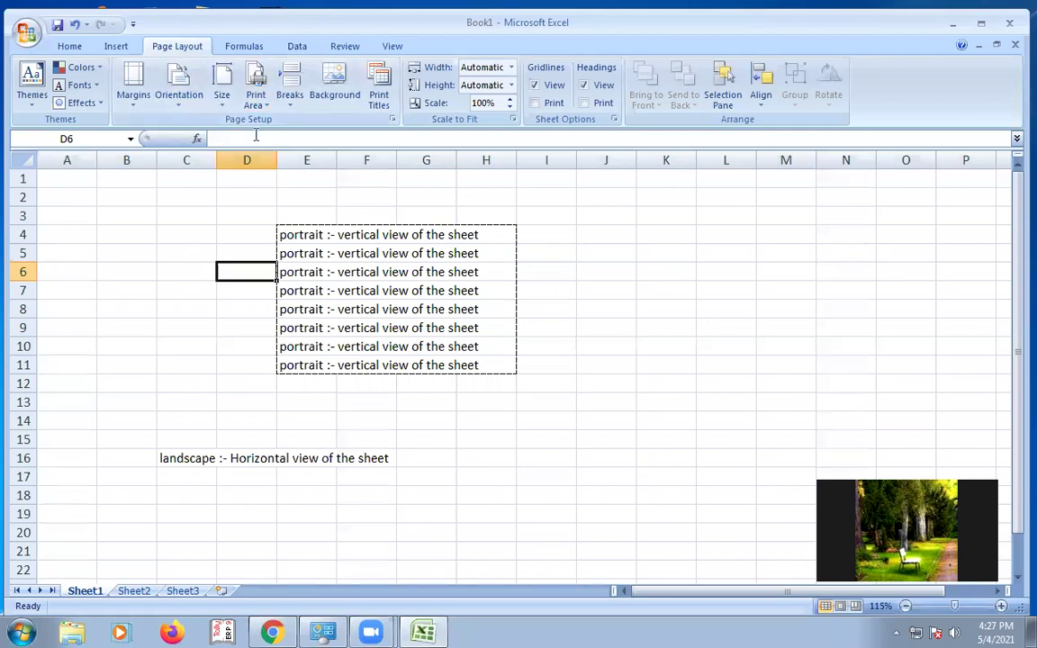
Step: Clear the print area from the portrait notes in E4:H11
{"action": "left_click_drag", "start_coordinate": [288, 231], "coordinate": [470, 360]}
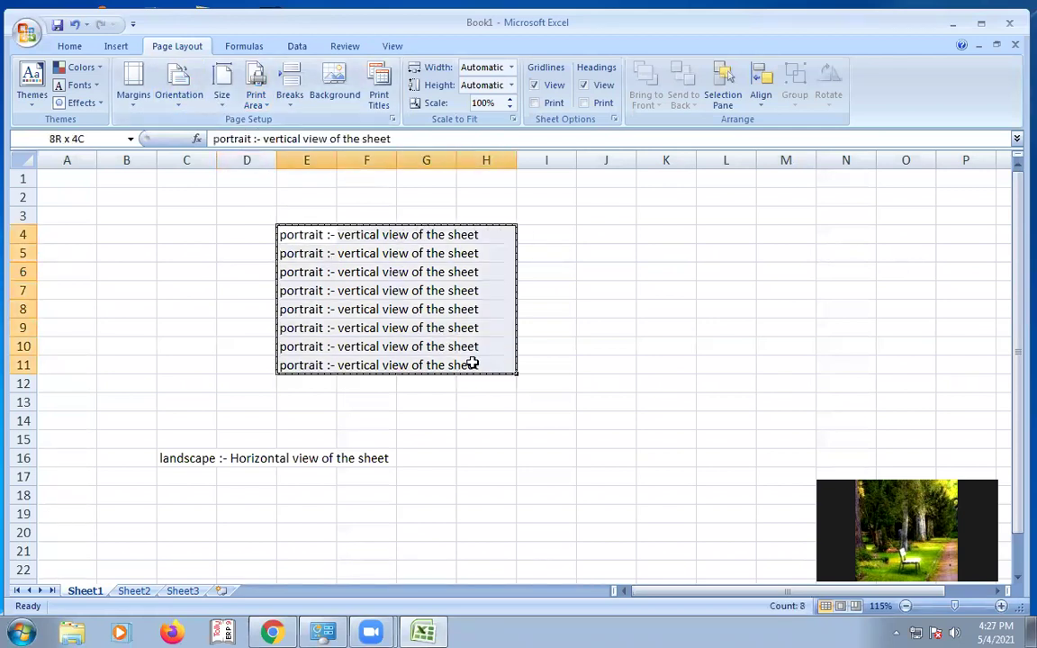
{"action": "left_click", "coordinate": [257, 103]}
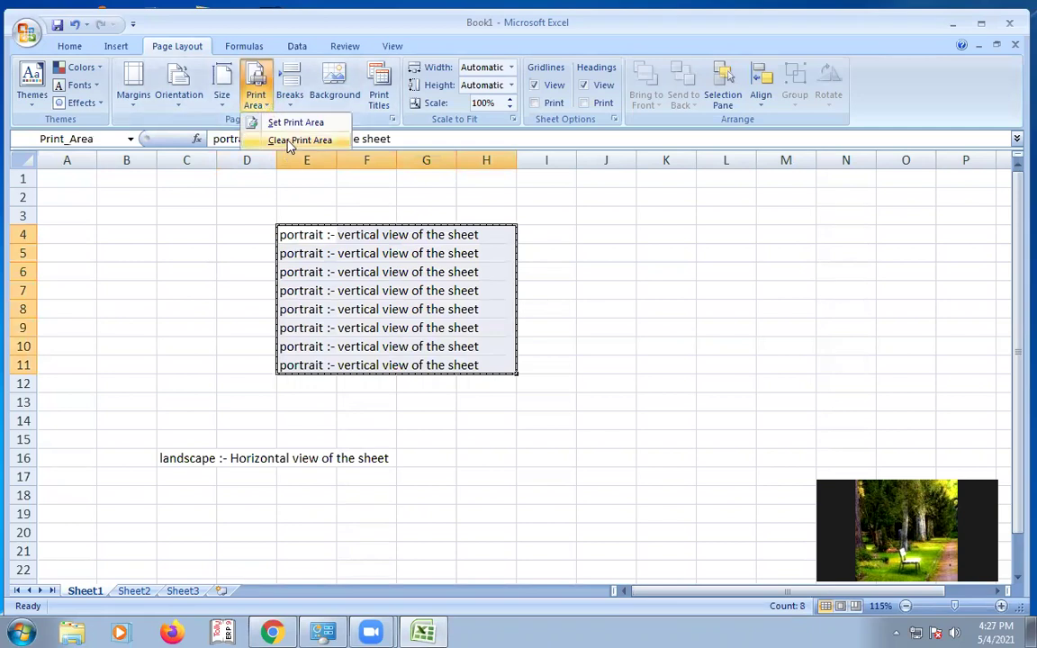
{"action": "left_click", "coordinate": [315, 140]}
{"action": "left_click", "coordinate": [317, 304]}
Step: Select E4:H12, inspect the sheet in print preview without a print area, and close the preview
{"action": "left_click_drag", "start_coordinate": [280, 234], "coordinate": [470, 372]}
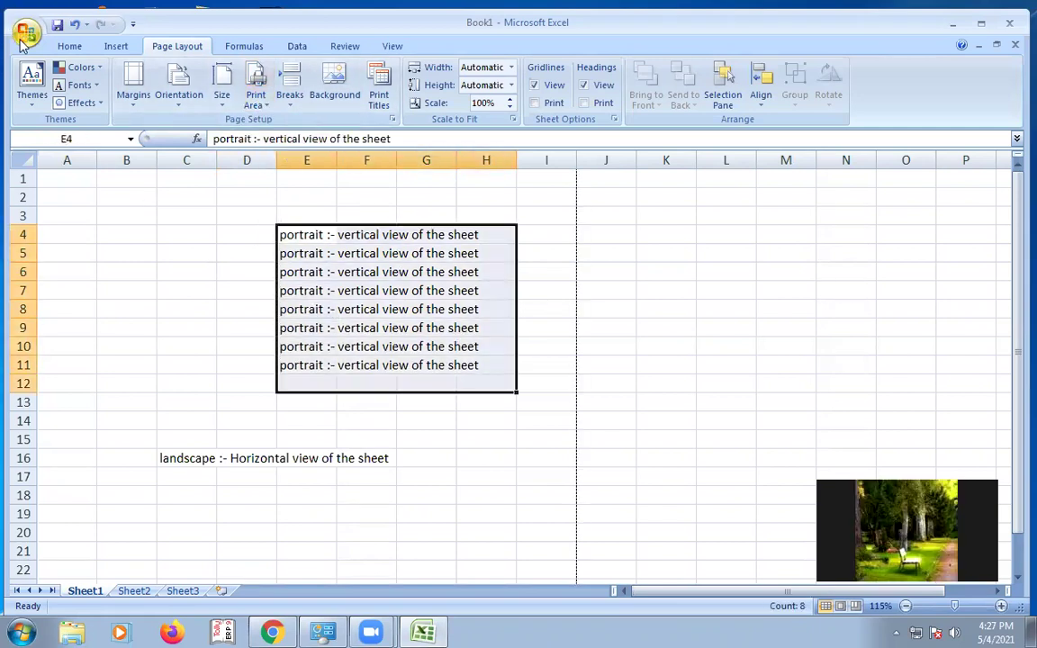
{"action": "left_click", "coordinate": [27, 33]}
{"action": "mouse_move", "coordinate": [30, 234]}
{"action": "mouse_move", "coordinate": [41, 213]}
{"action": "left_click", "coordinate": [170, 189]}
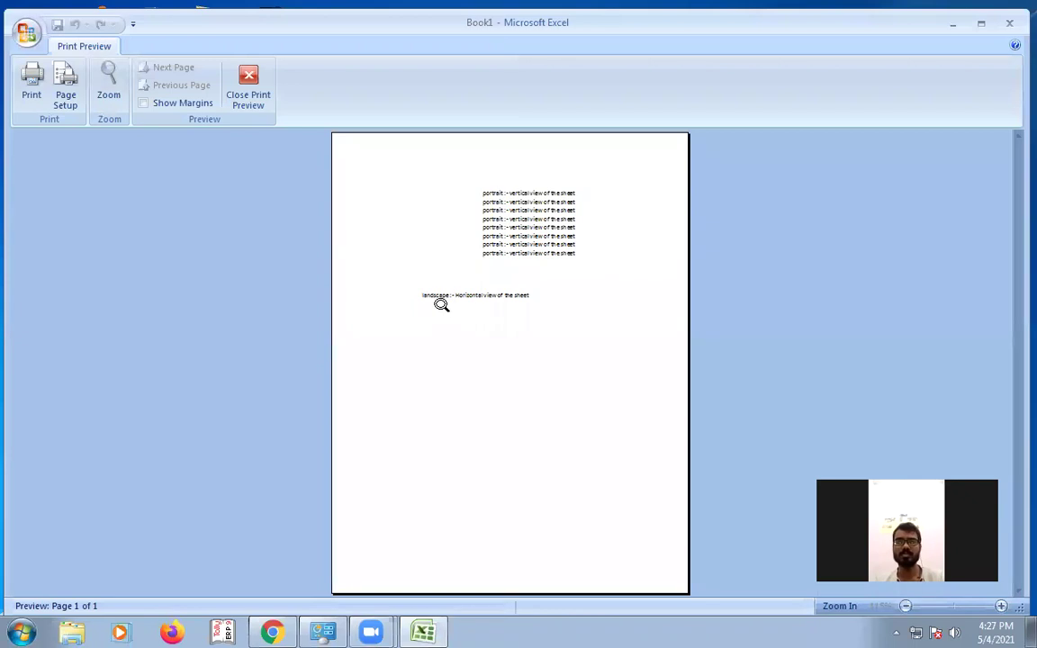
{"action": "left_click", "coordinate": [248, 90]}
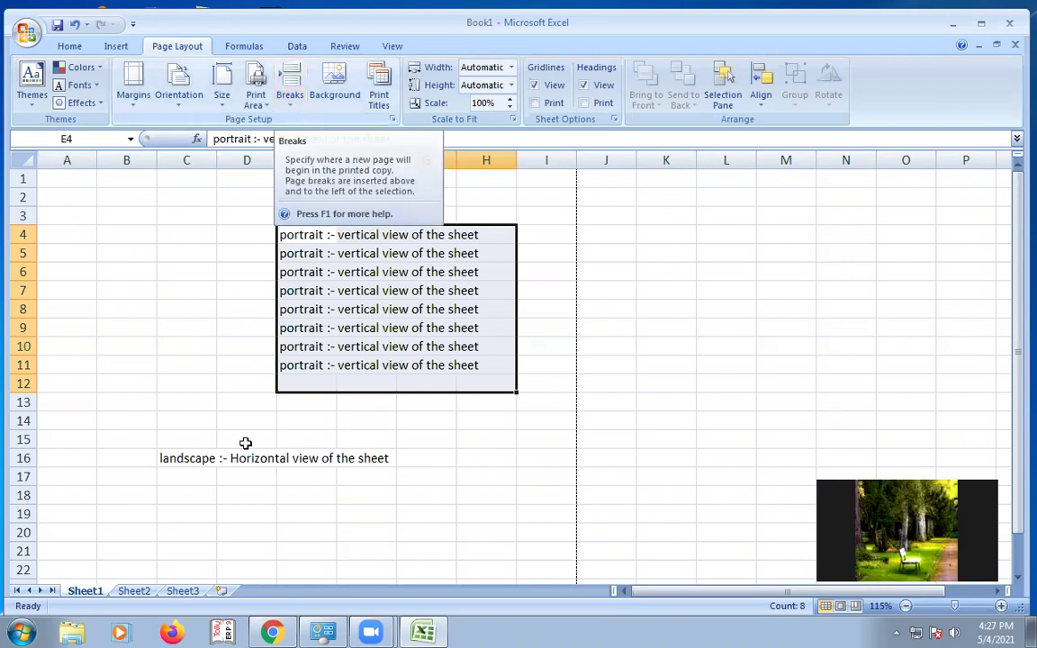
Step: Insert a page break at cell D9
{"action": "left_click", "coordinate": [161, 378]}
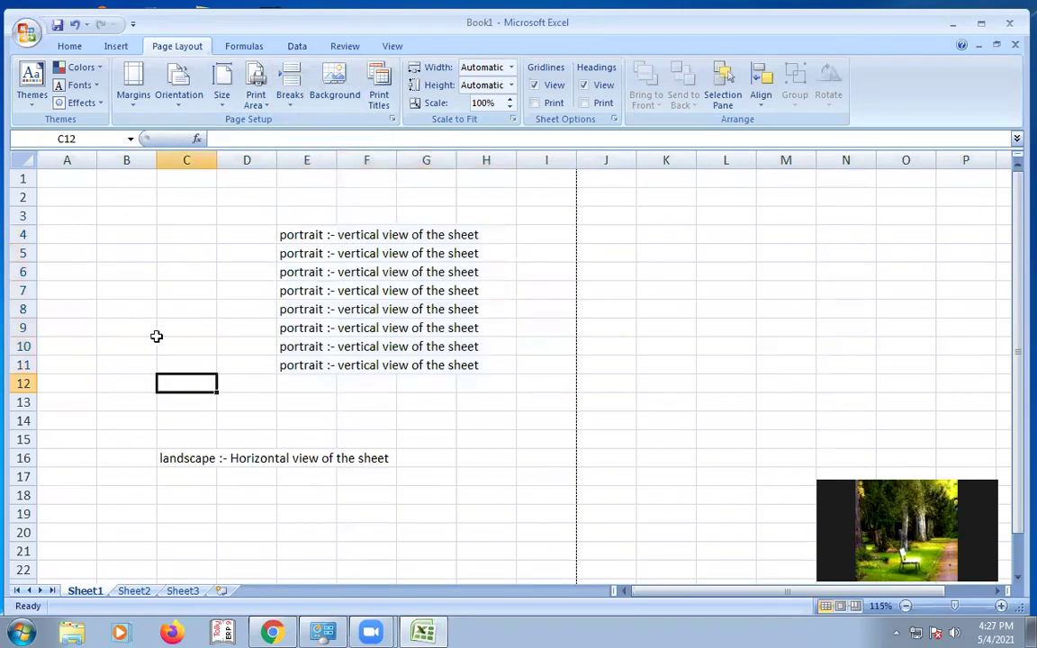
{"action": "left_click", "coordinate": [121, 329]}
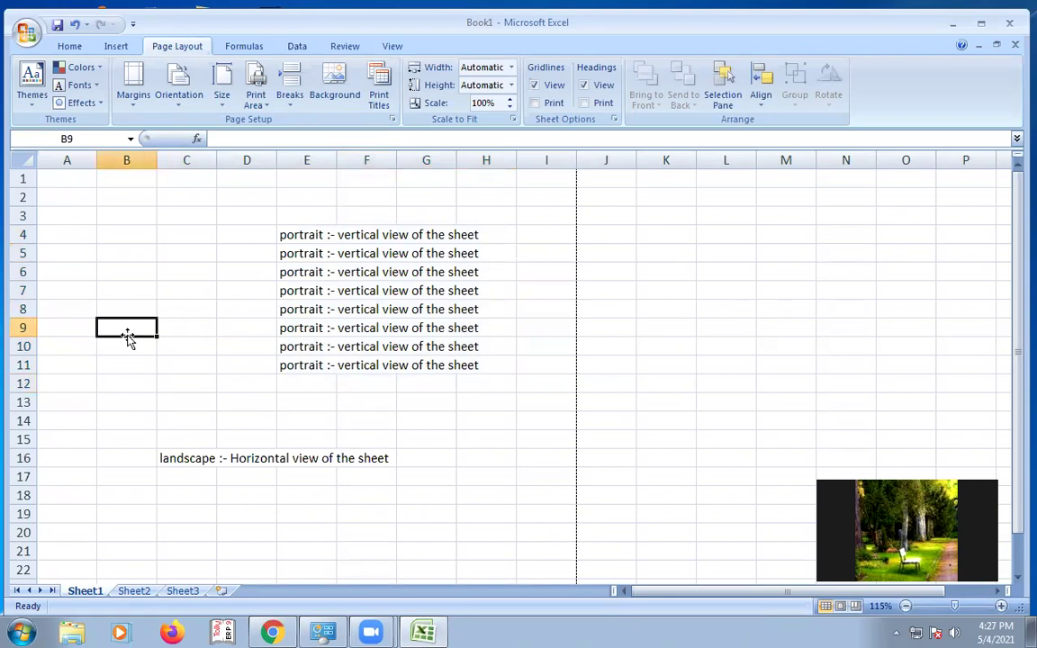
{"action": "left_click", "coordinate": [266, 326]}
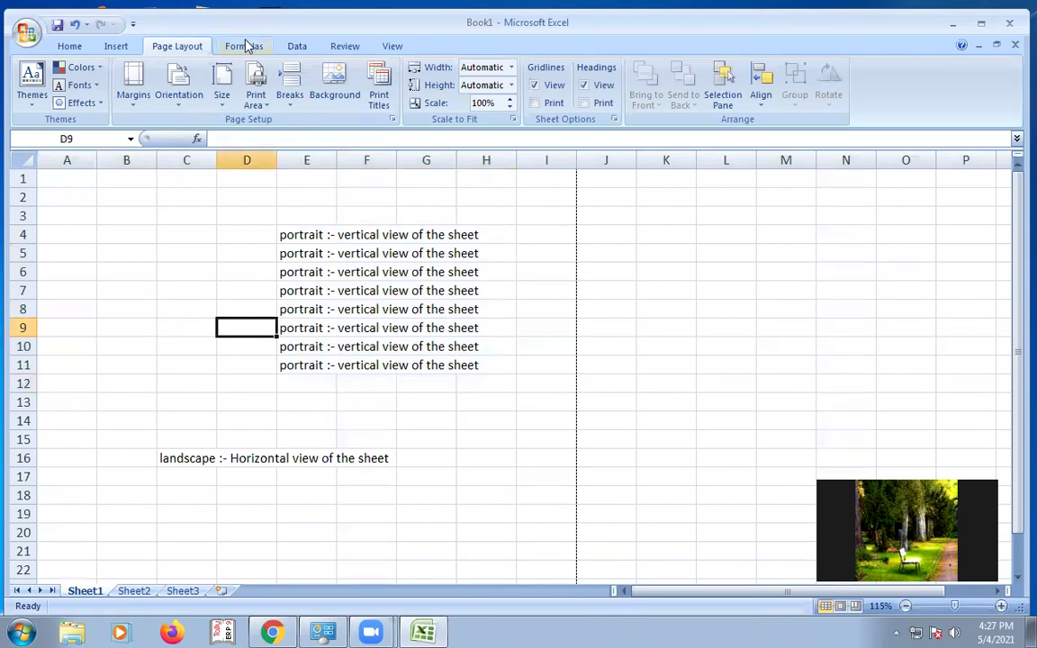
{"action": "left_click", "coordinate": [292, 97]}
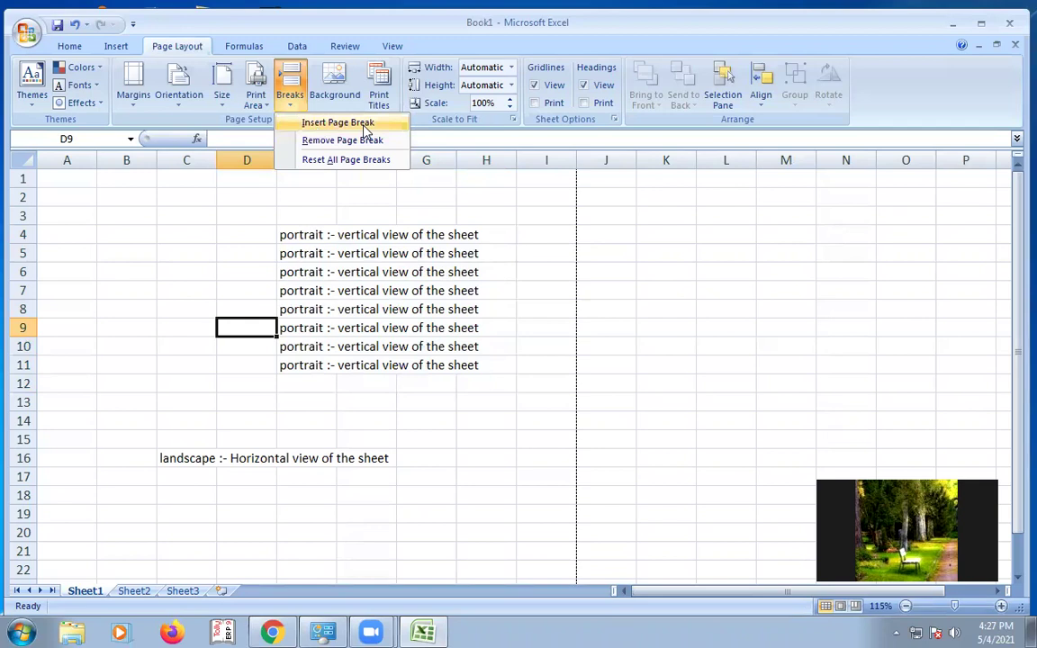
{"action": "left_click", "coordinate": [339, 124]}
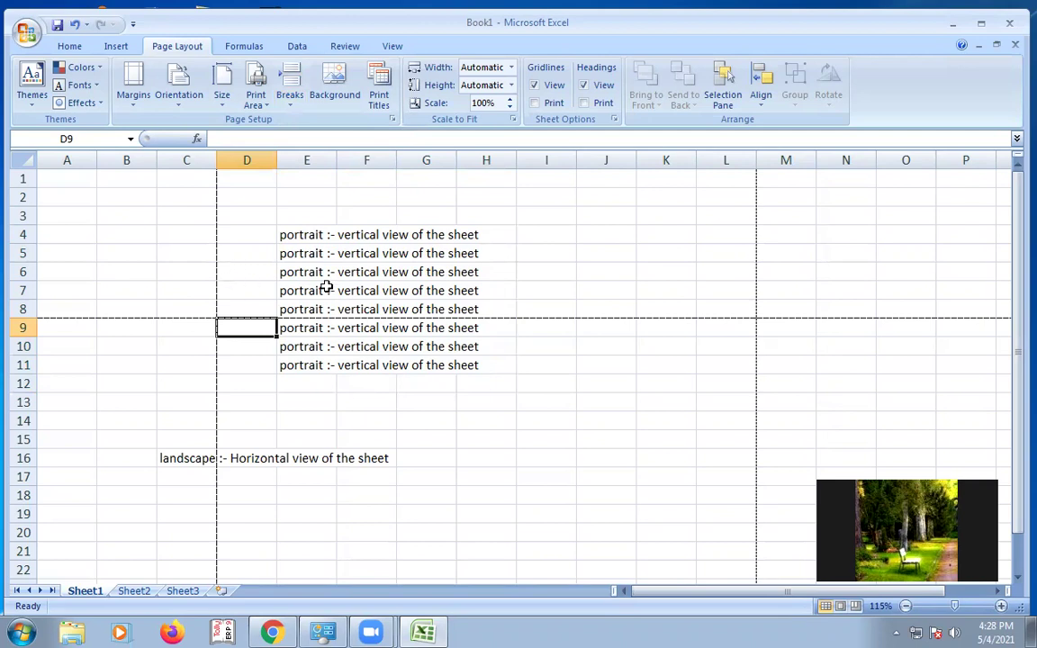
Step: Examine how the page breaks split the notes, paging through the print preview to its last page and closing it
{"action": "left_click_drag", "start_coordinate": [317, 349], "coordinate": [547, 514]}
{"action": "left_click_drag", "start_coordinate": [486, 309], "coordinate": [287, 206]}
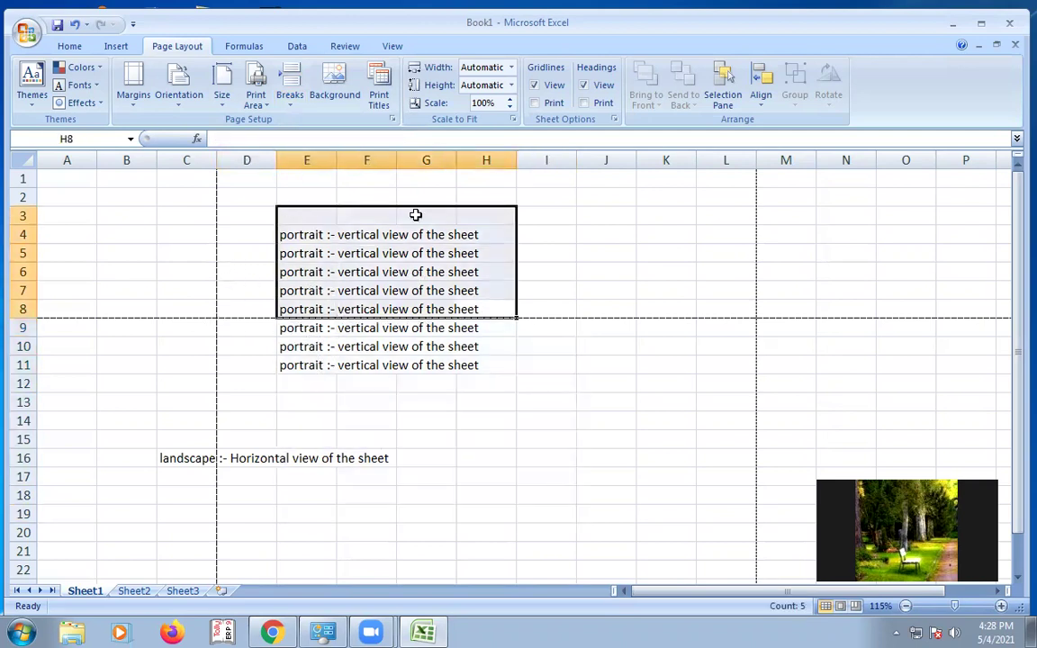
{"action": "left_click", "coordinate": [26, 33]}
{"action": "mouse_move", "coordinate": [59, 212]}
{"action": "left_click", "coordinate": [199, 174]}
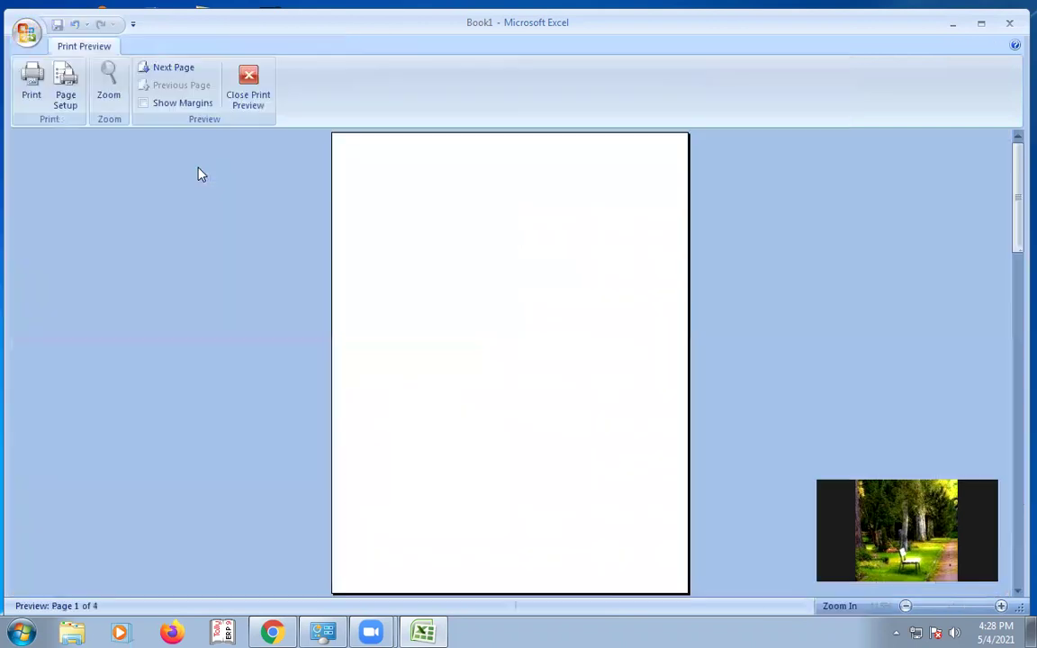
{"action": "scroll", "coordinate": [551, 308], "scroll_direction": "down", "scroll_amount": 2}
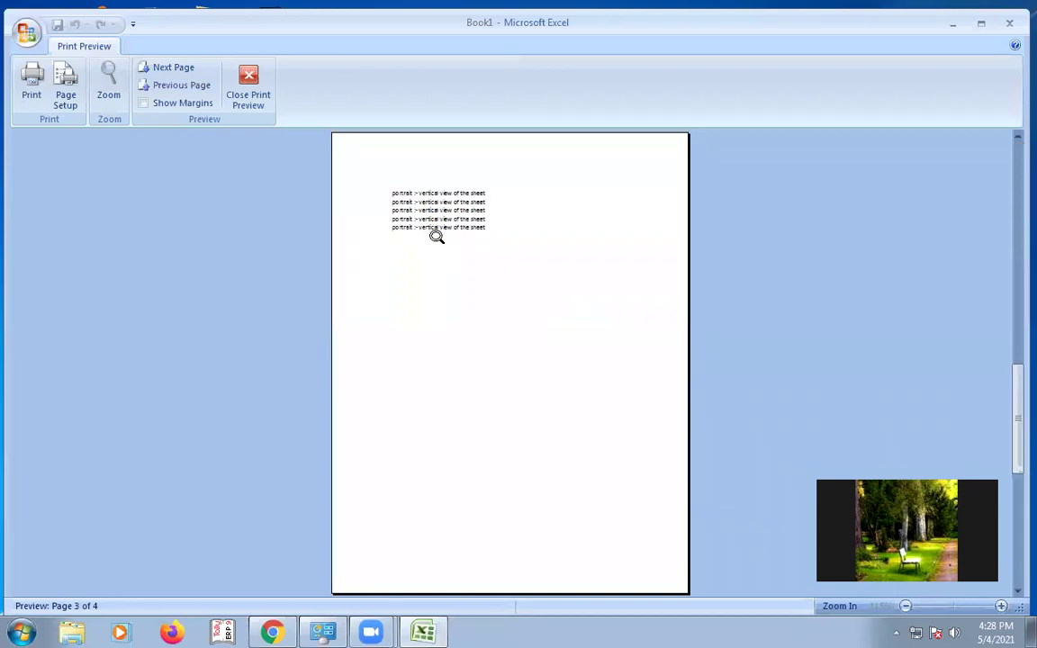
{"action": "scroll", "coordinate": [436, 236], "scroll_direction": "down", "scroll_amount": 1}
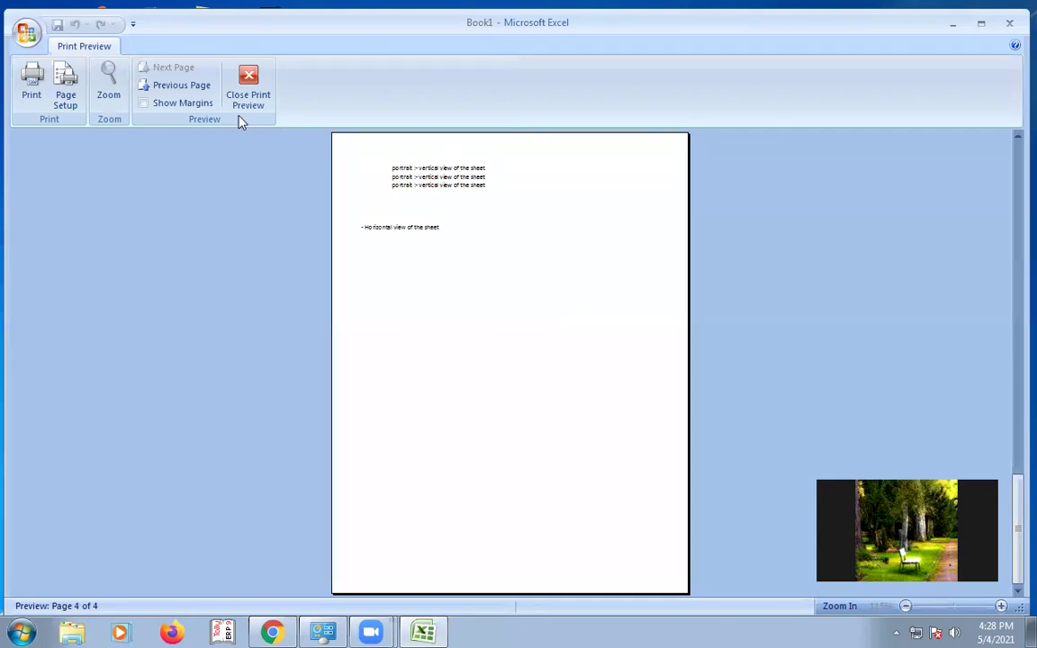
{"action": "left_click", "coordinate": [248, 87]}
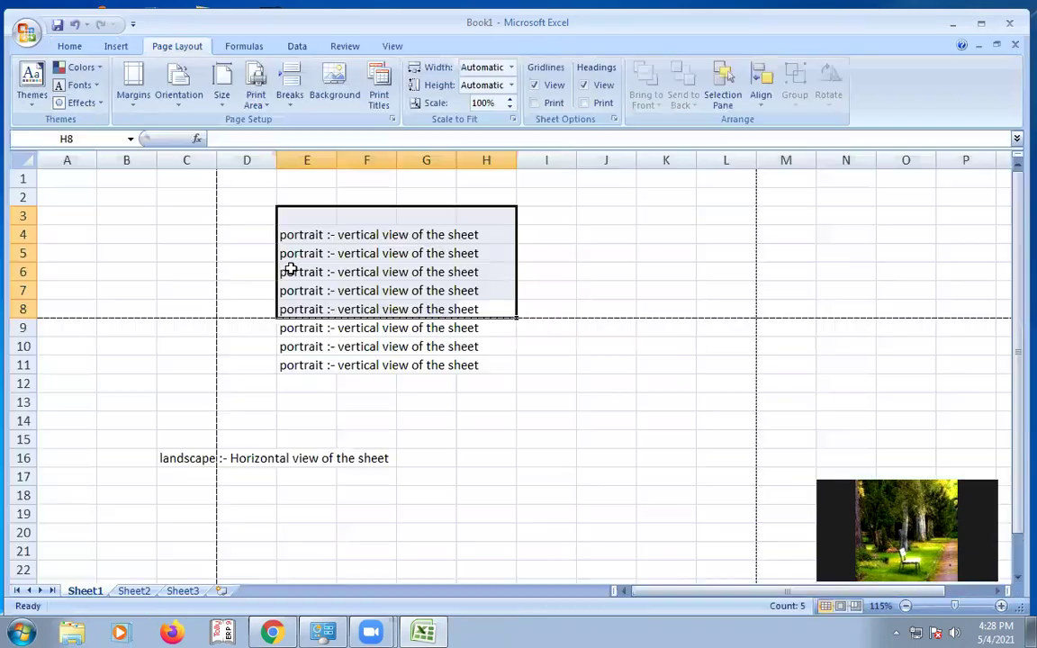
Step: Remove the page break inserted at cell D9
{"action": "left_click", "coordinate": [290, 90]}
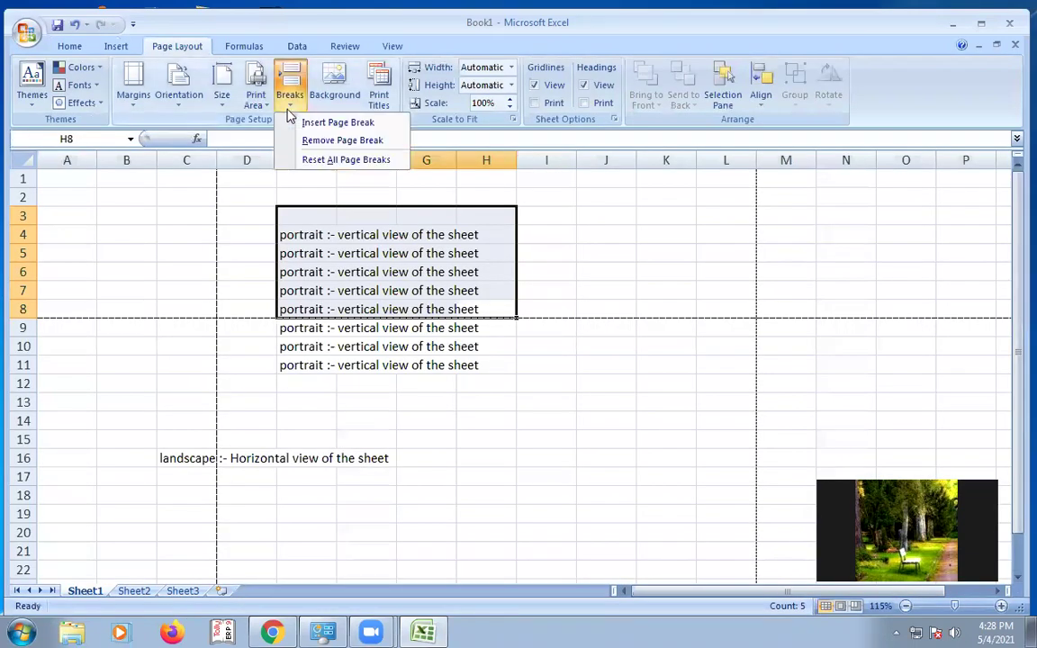
{"action": "left_click", "coordinate": [325, 143]}
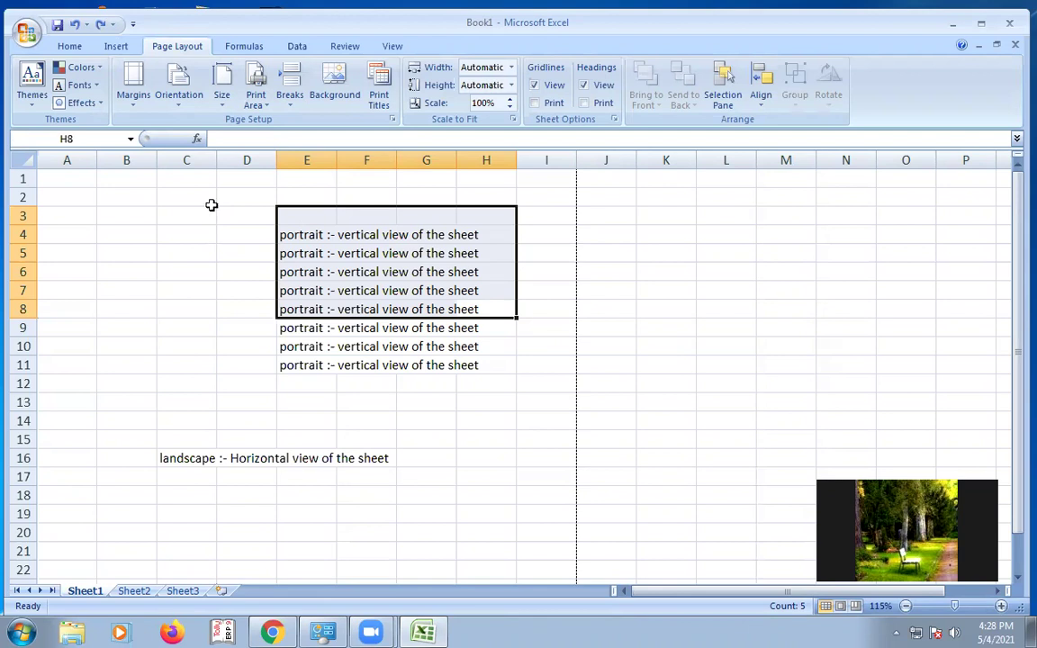
Step: Set the Penguins image from the Sample Pictures folder as the sheet background
{"action": "left_click", "coordinate": [421, 411]}
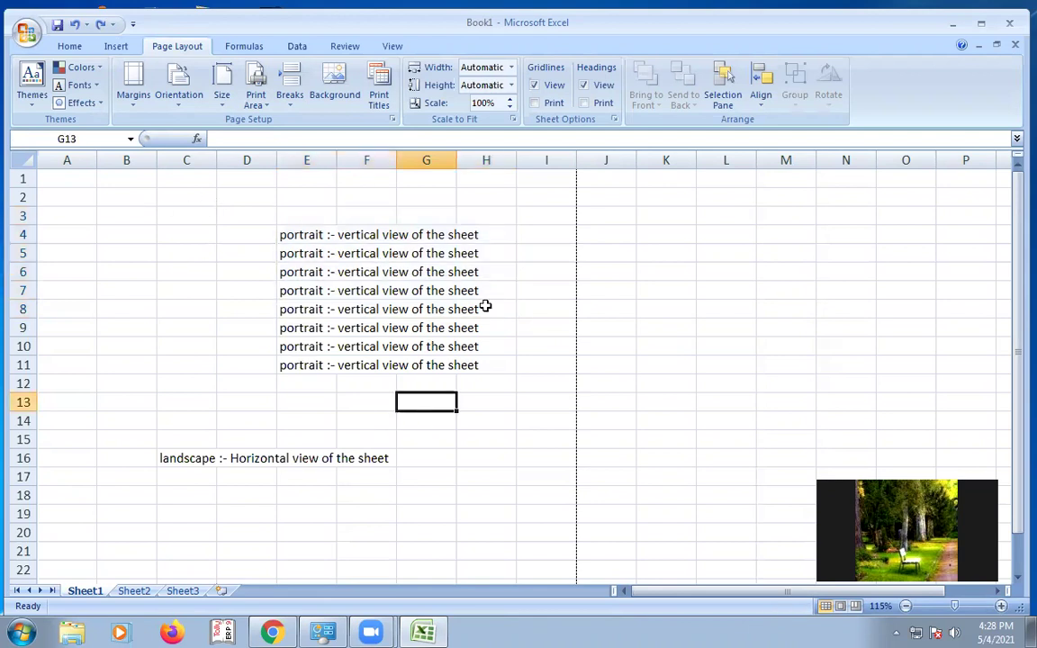
{"action": "left_click", "coordinate": [180, 271]}
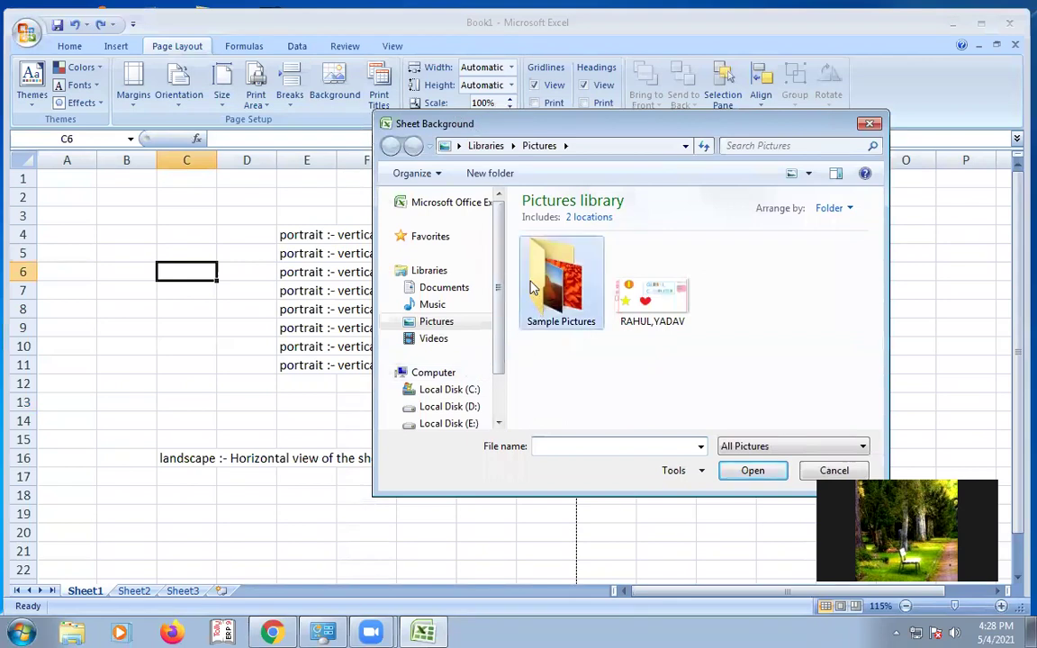
{"action": "double_click", "coordinate": [561, 279]}
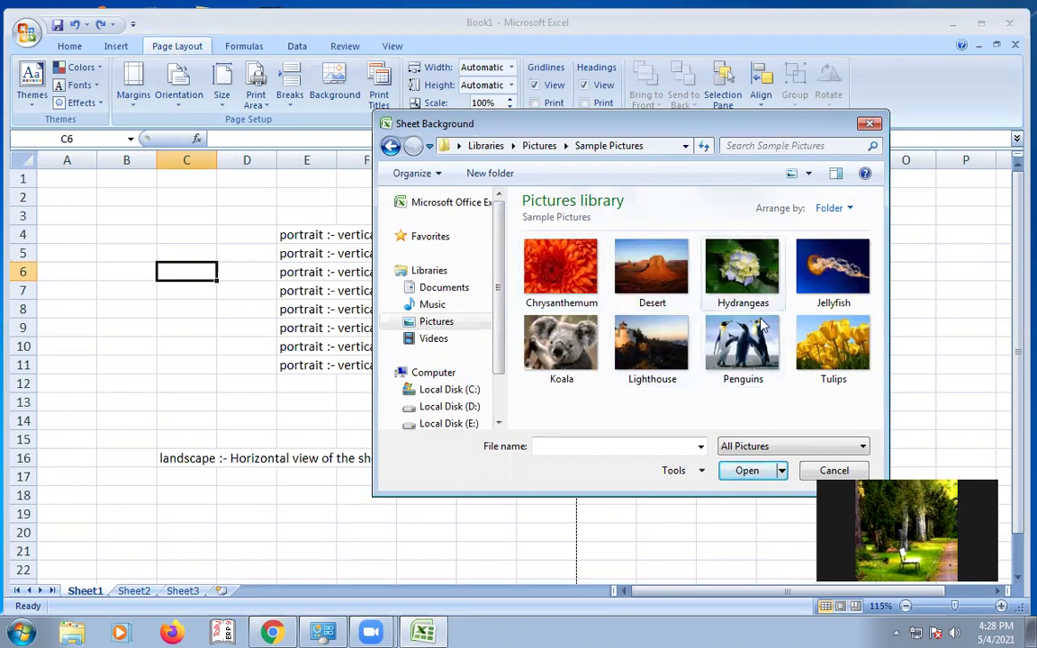
{"action": "left_click", "coordinate": [709, 347]}
{"action": "left_click", "coordinate": [747, 470]}
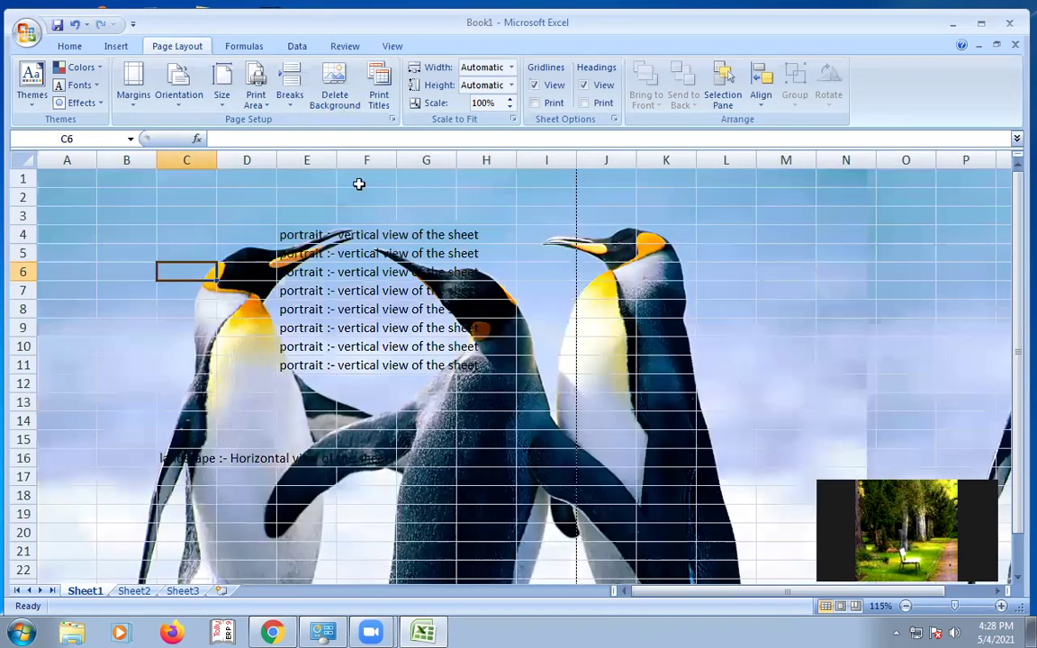
Step: Select C3:J20 over the background picture and delete the sheet background
{"action": "left_click_drag", "start_coordinate": [155, 190], "coordinate": [700, 481]}
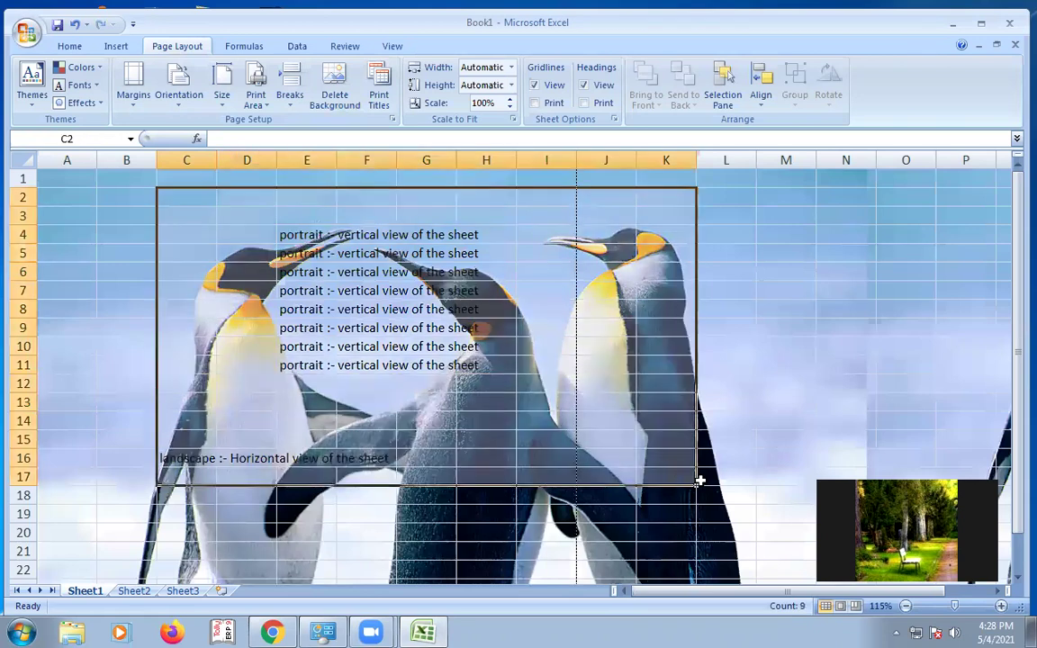
{"action": "left_click", "coordinate": [219, 257]}
{"action": "left_click_drag", "start_coordinate": [165, 215], "coordinate": [598, 526]}
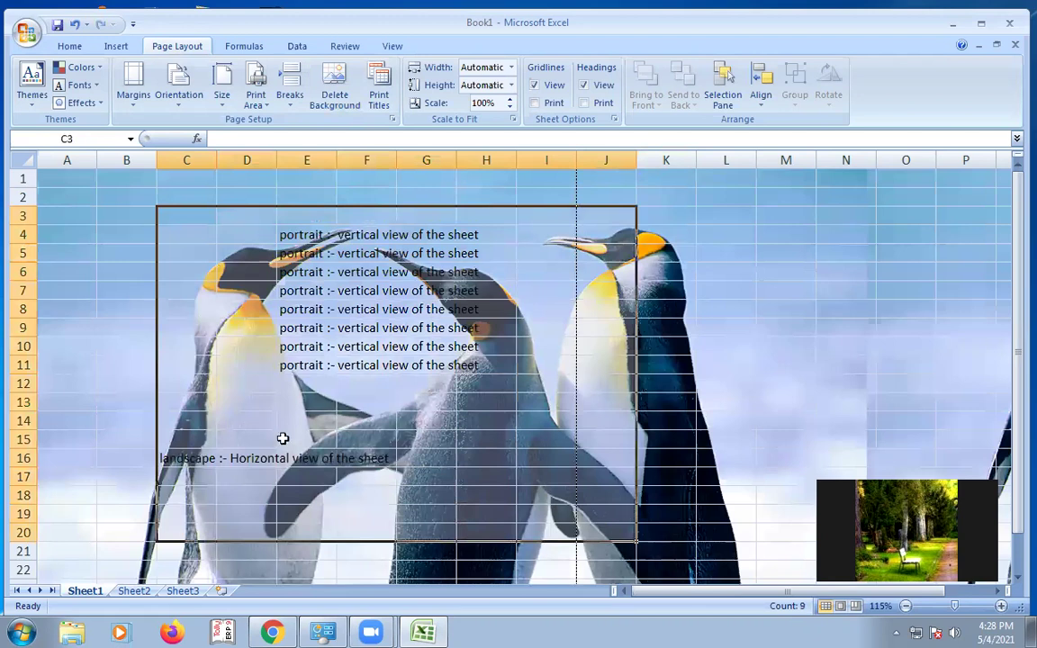
{"action": "left_click", "coordinate": [335, 101]}
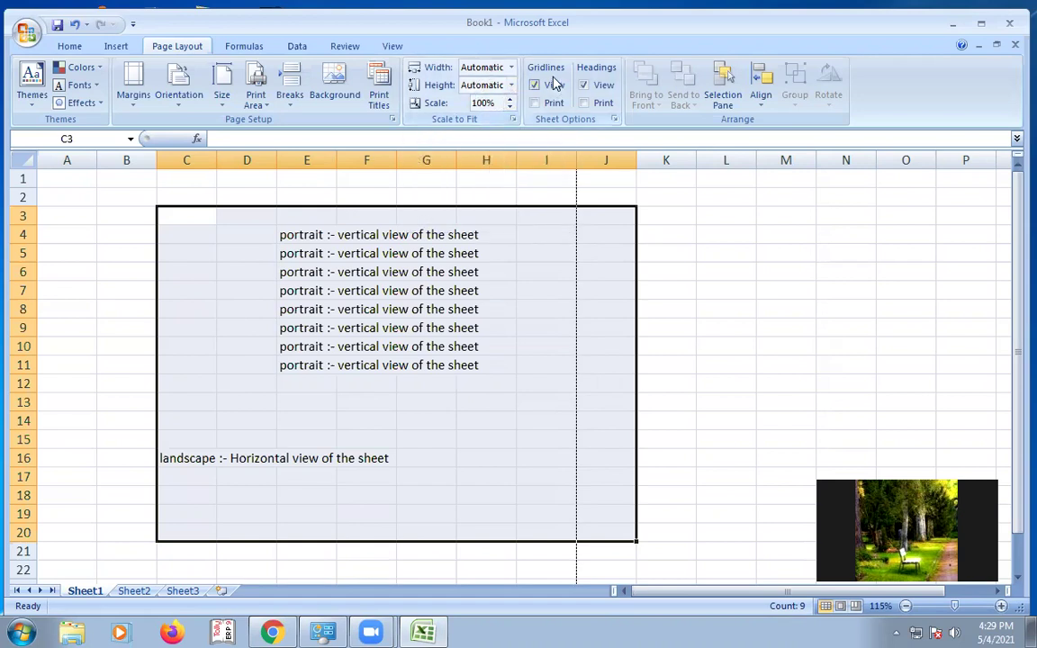
{"action": "left_click", "coordinate": [540, 193]}
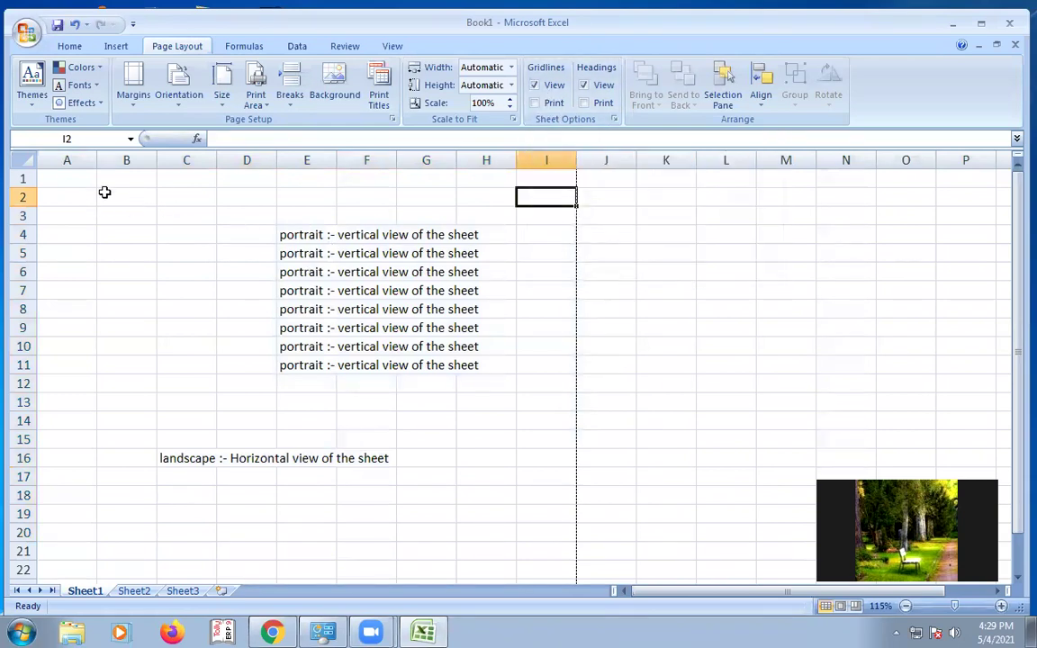
{"action": "left_click_drag", "start_coordinate": [106, 196], "coordinate": [126, 438]}
{"action": "left_click_drag", "start_coordinate": [86, 294], "coordinate": [153, 286]}
{"action": "left_click_drag", "start_coordinate": [135, 327], "coordinate": [185, 328]}
{"action": "left_click_drag", "start_coordinate": [107, 382], "coordinate": [416, 422]}
{"action": "left_click", "coordinate": [416, 422]}
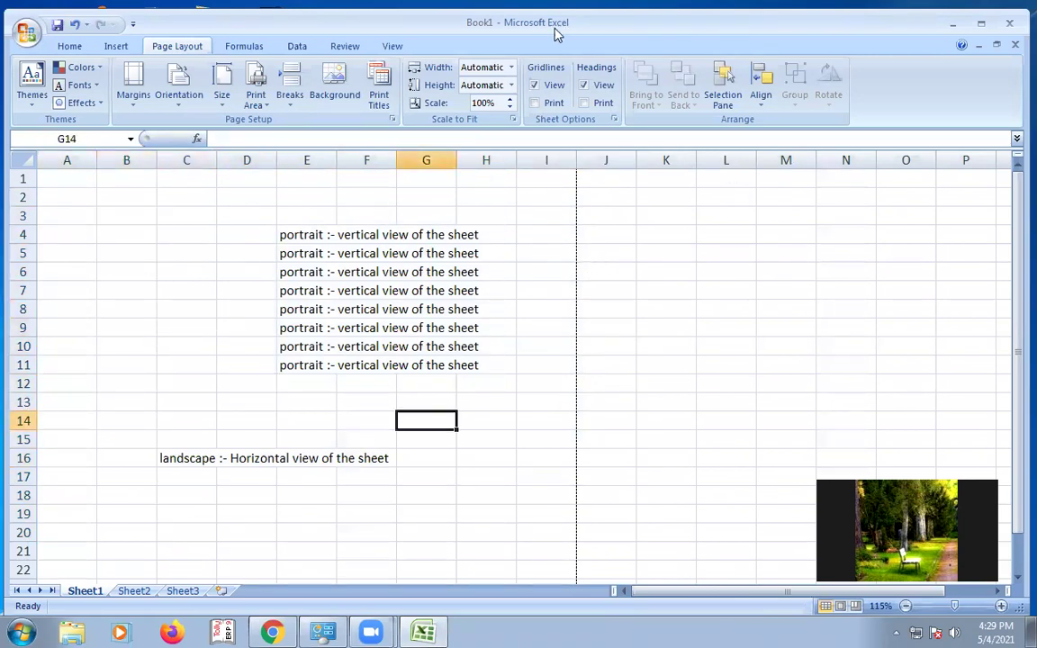
Step: Hide the gridlines on the worksheet, look over the blank cell area, and display the gridlines again
{"action": "left_click", "coordinate": [533, 86]}
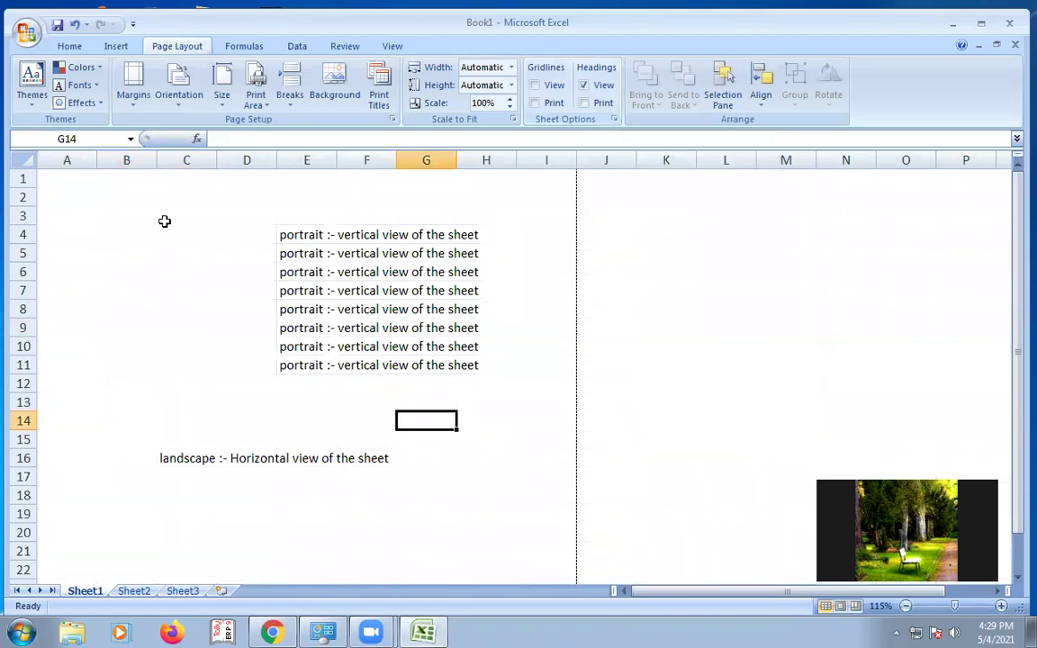
{"action": "left_click_drag", "start_coordinate": [67, 197], "coordinate": [546, 440]}
{"action": "left_click", "coordinate": [432, 478]}
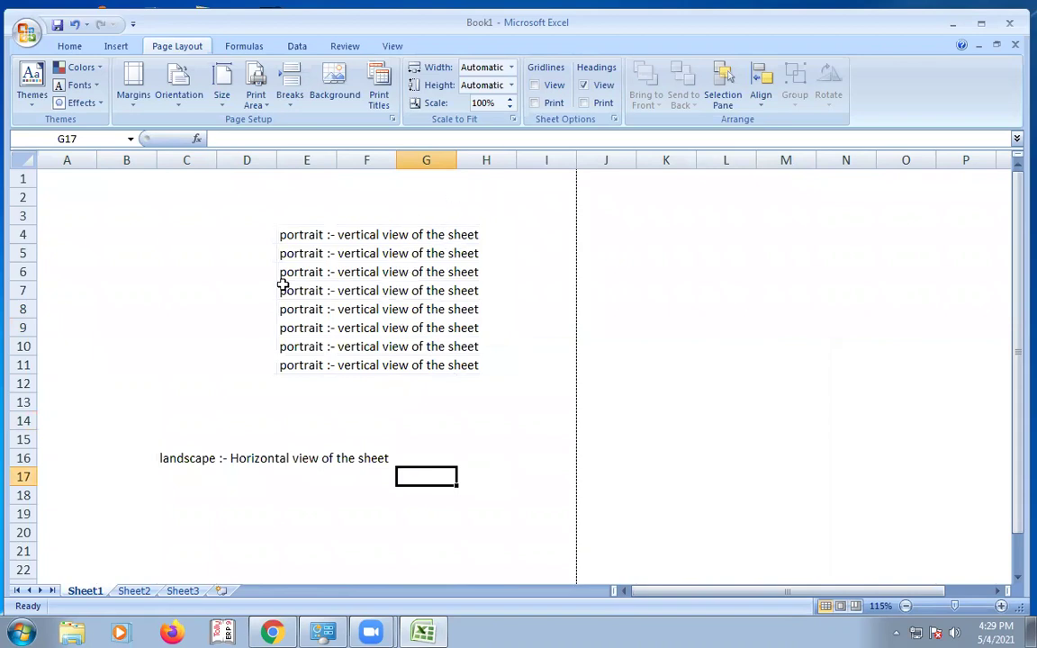
{"action": "left_click", "coordinate": [196, 215]}
{"action": "left_click", "coordinate": [534, 86]}
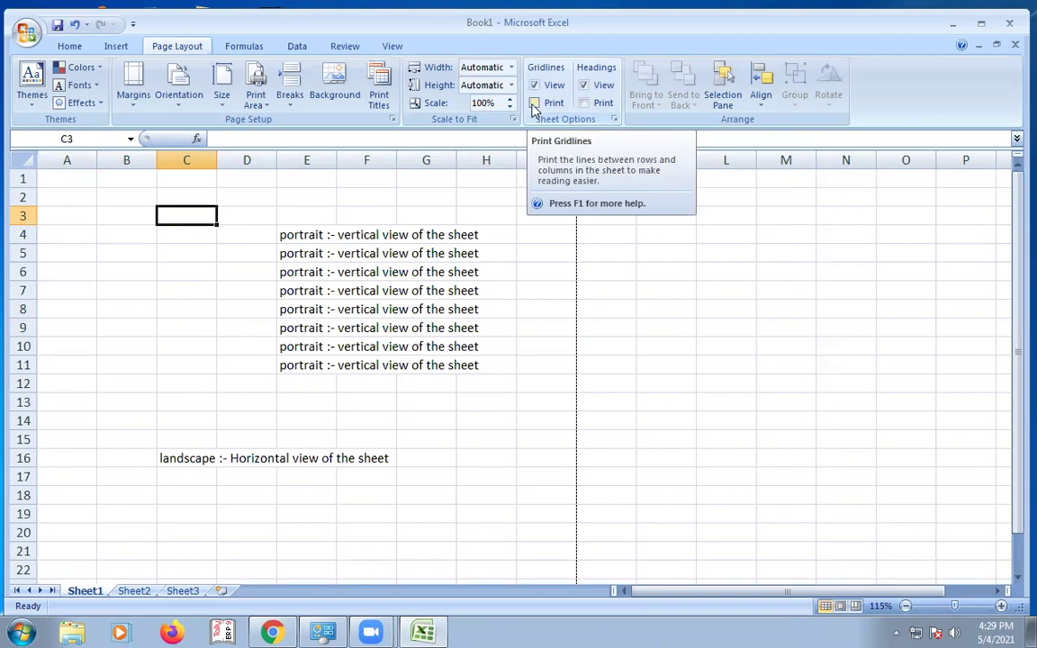
Step: Inspect the sheet in print preview with gridline printing off, and close the preview
{"action": "left_click", "coordinate": [171, 290]}
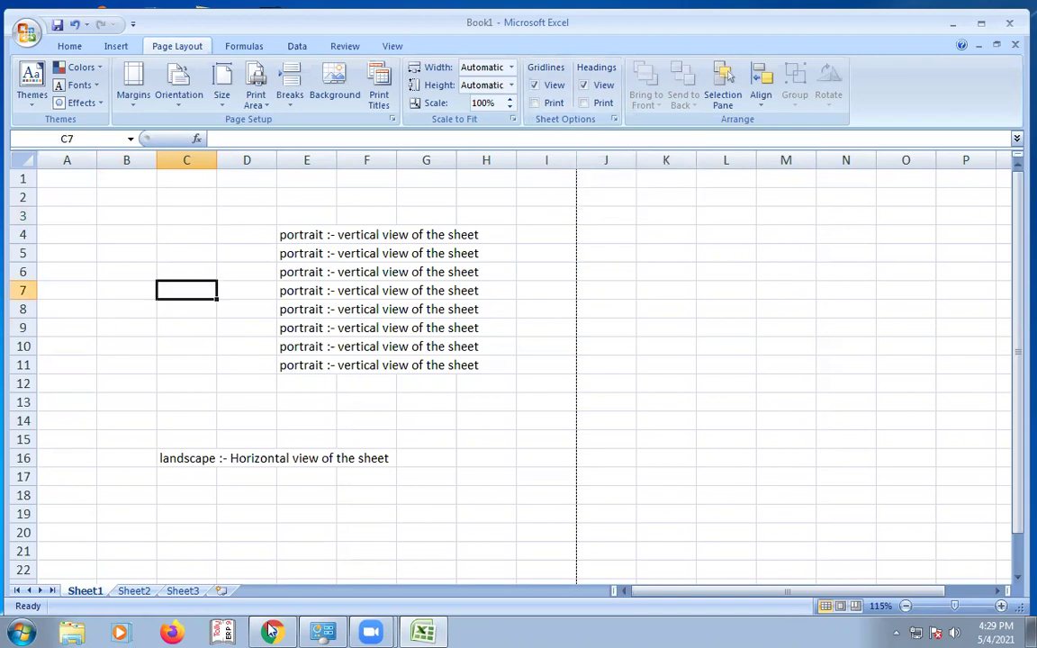
{"action": "left_click", "coordinate": [28, 34]}
{"action": "mouse_move", "coordinate": [61, 207]}
{"action": "left_click", "coordinate": [200, 173]}
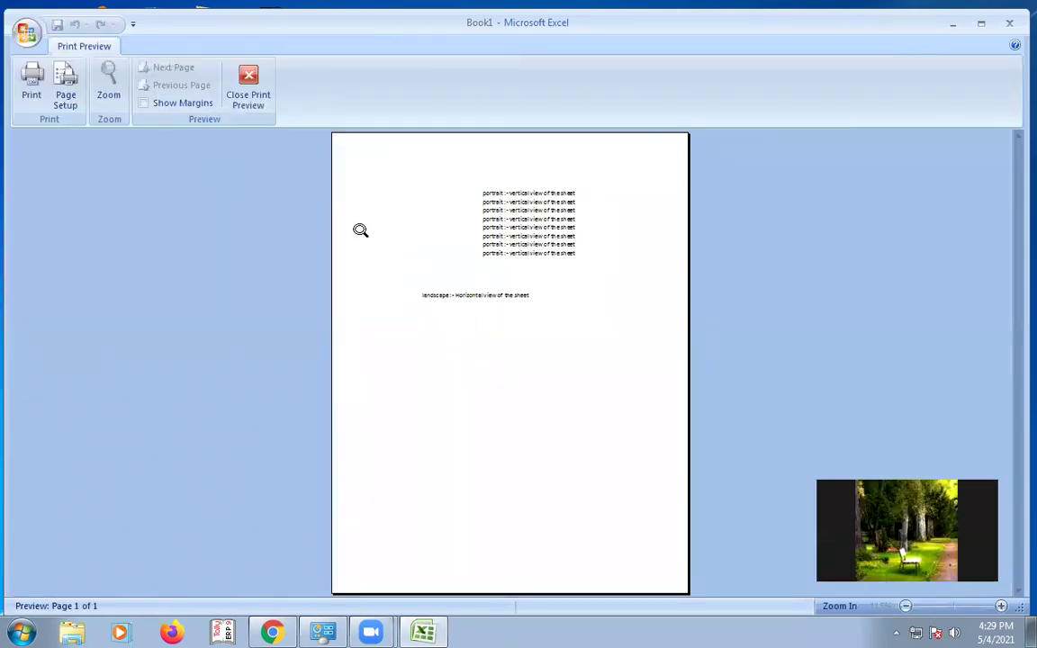
{"action": "left_click", "coordinate": [248, 95]}
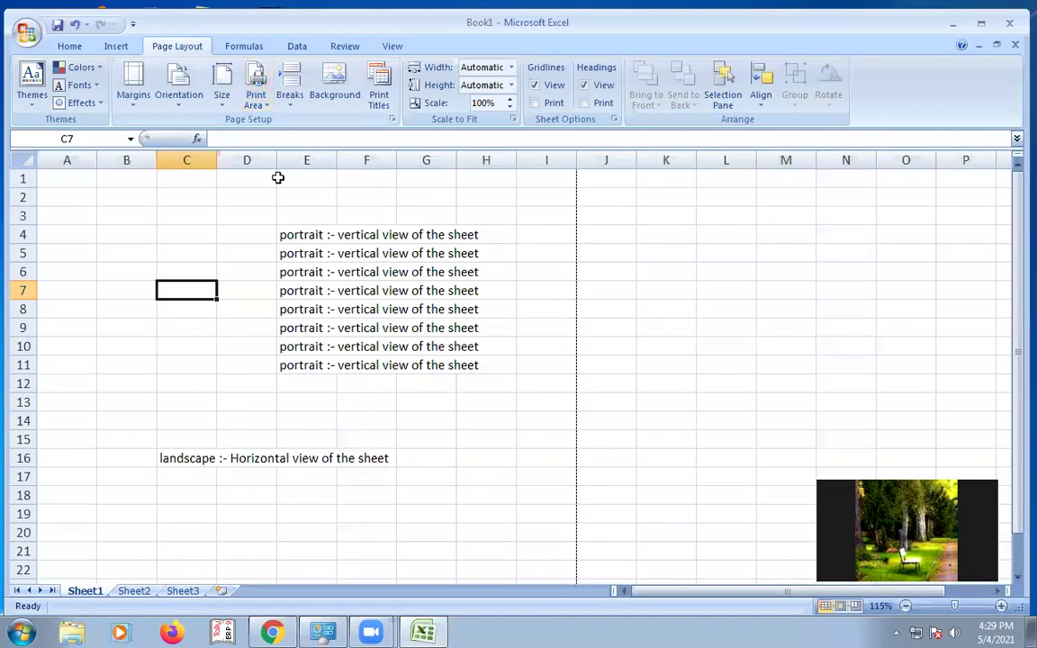
Step: Enable printing of gridlines, check the sheet in print preview, and close the preview
{"action": "left_click", "coordinate": [533, 103]}
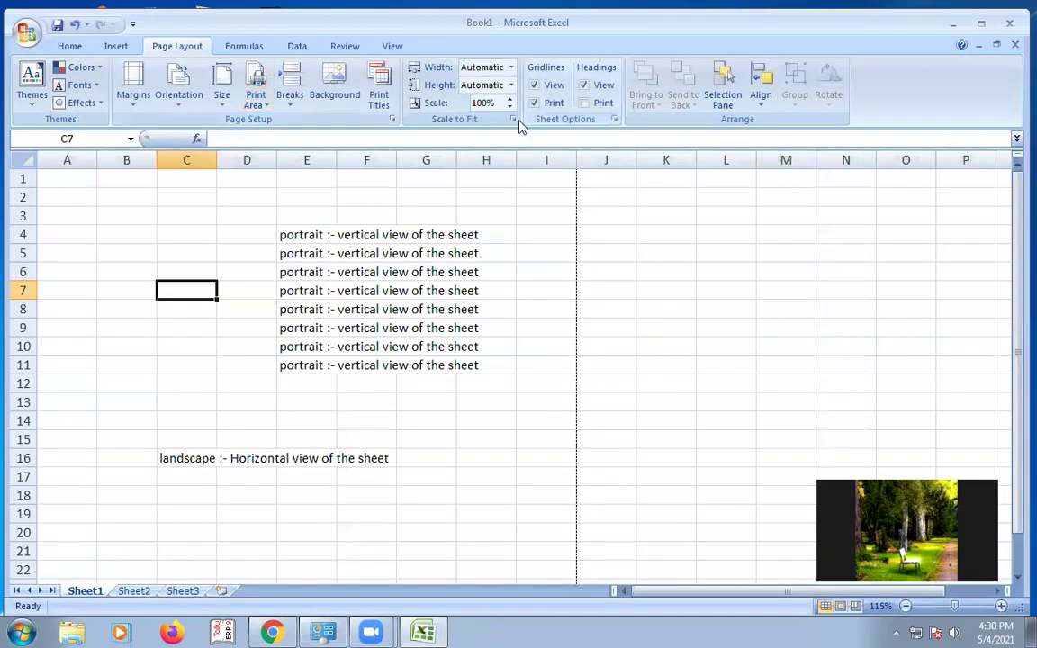
{"action": "left_click", "coordinate": [25, 33]}
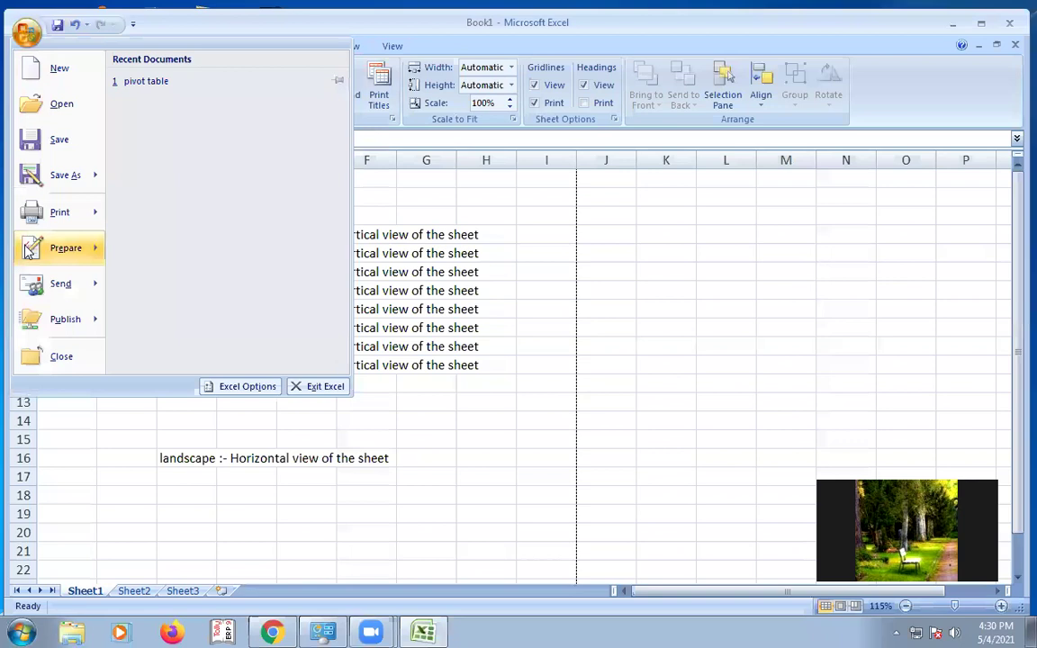
{"action": "mouse_move", "coordinate": [67, 209]}
{"action": "left_click", "coordinate": [216, 178]}
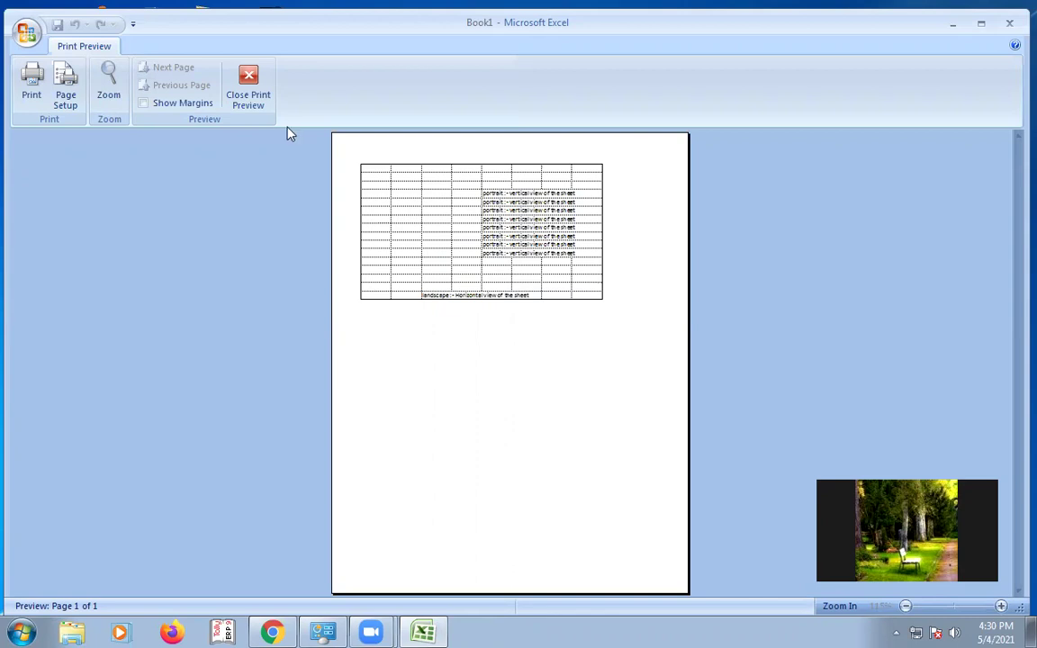
{"action": "left_click", "coordinate": [247, 89]}
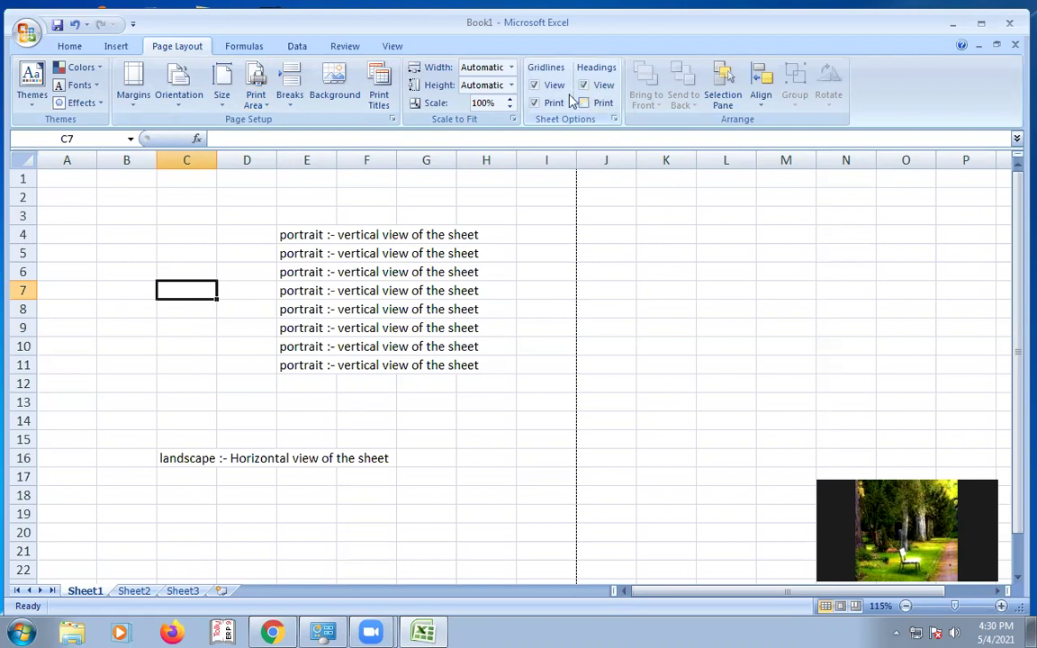
Step: Point out the row headings and column headings A to J, hide the headings on the sheet, and display them again
{"action": "left_click", "coordinate": [288, 194]}
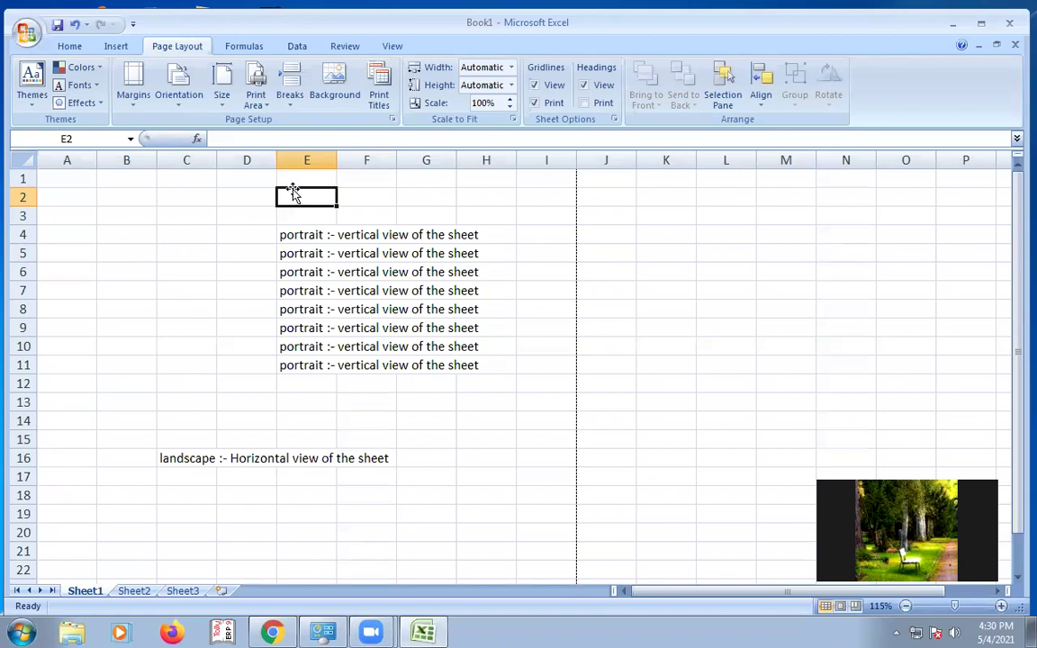
{"action": "left_click_drag", "start_coordinate": [15, 180], "coordinate": [21, 420]}
{"action": "left_click_drag", "start_coordinate": [67, 159], "coordinate": [607, 167]}
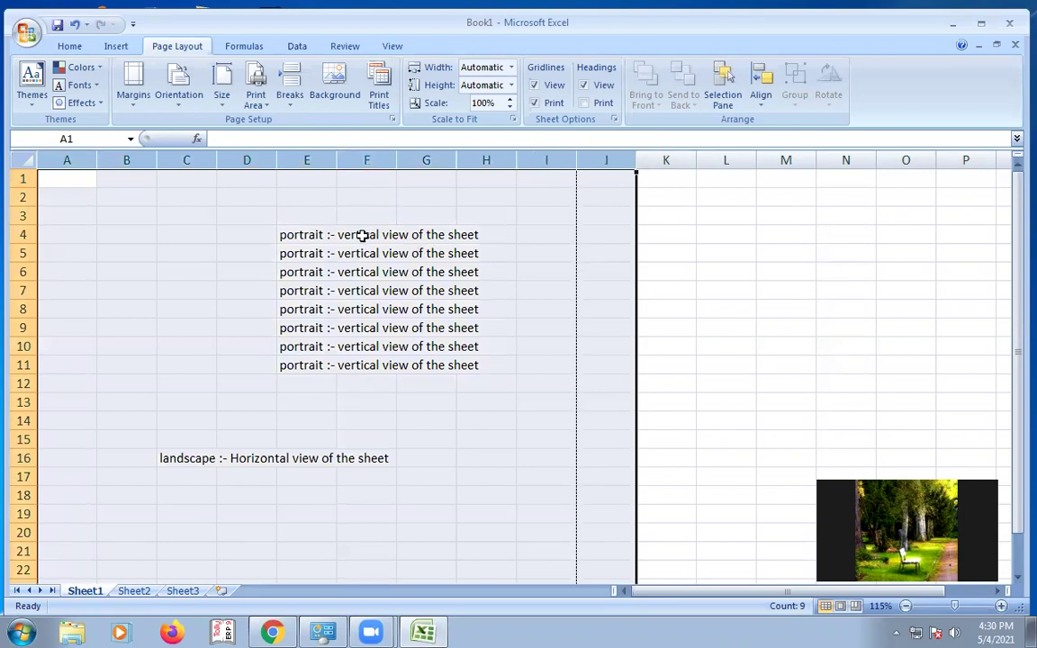
{"action": "left_click", "coordinate": [400, 179]}
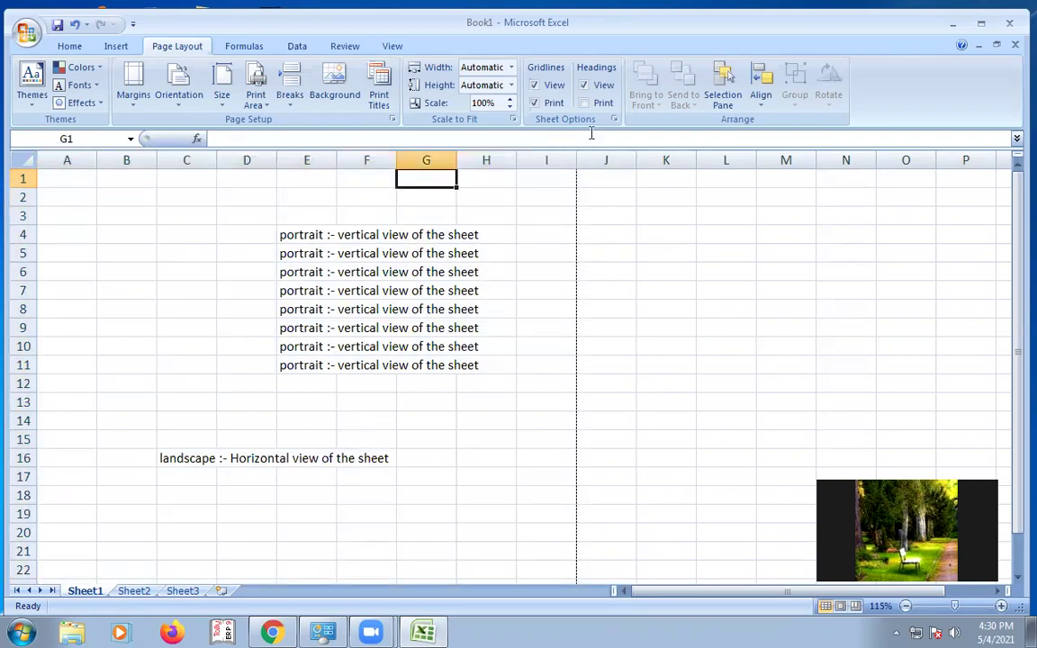
{"action": "left_click", "coordinate": [584, 86]}
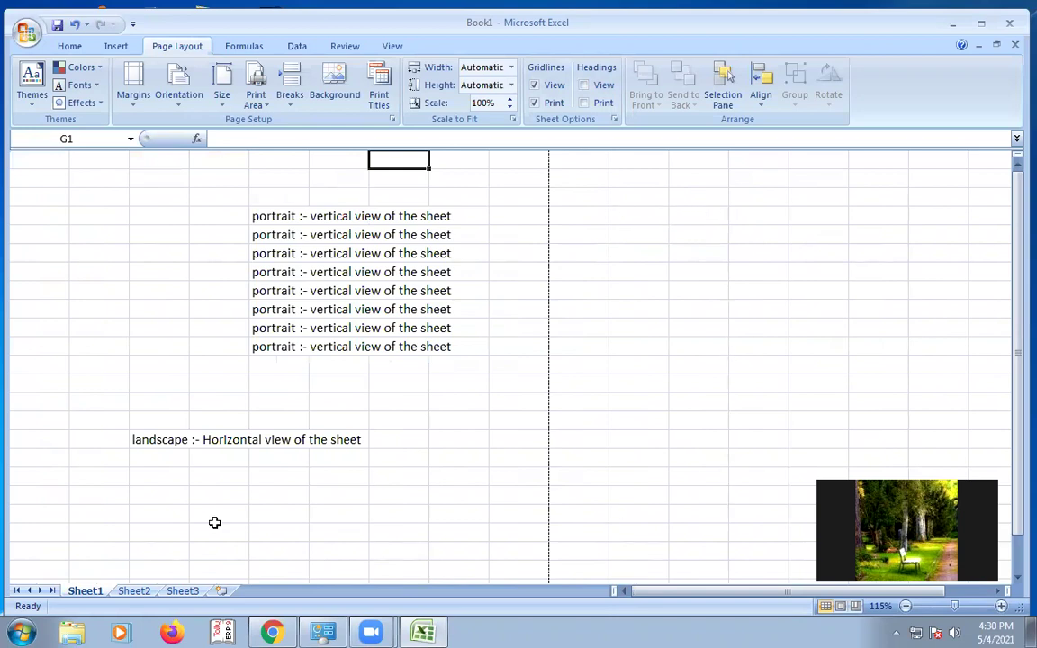
{"action": "left_click", "coordinate": [585, 85]}
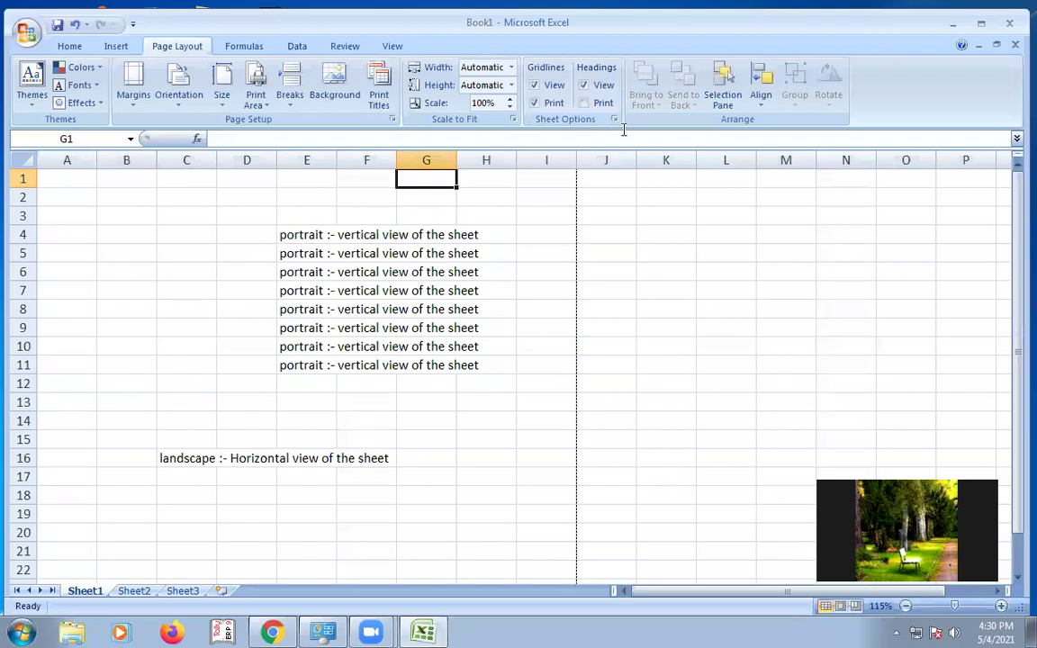
Step: Enable printing of row and column headings, check the sheet in print preview, and close the preview
{"action": "left_click", "coordinate": [584, 104]}
{"action": "left_click", "coordinate": [27, 34]}
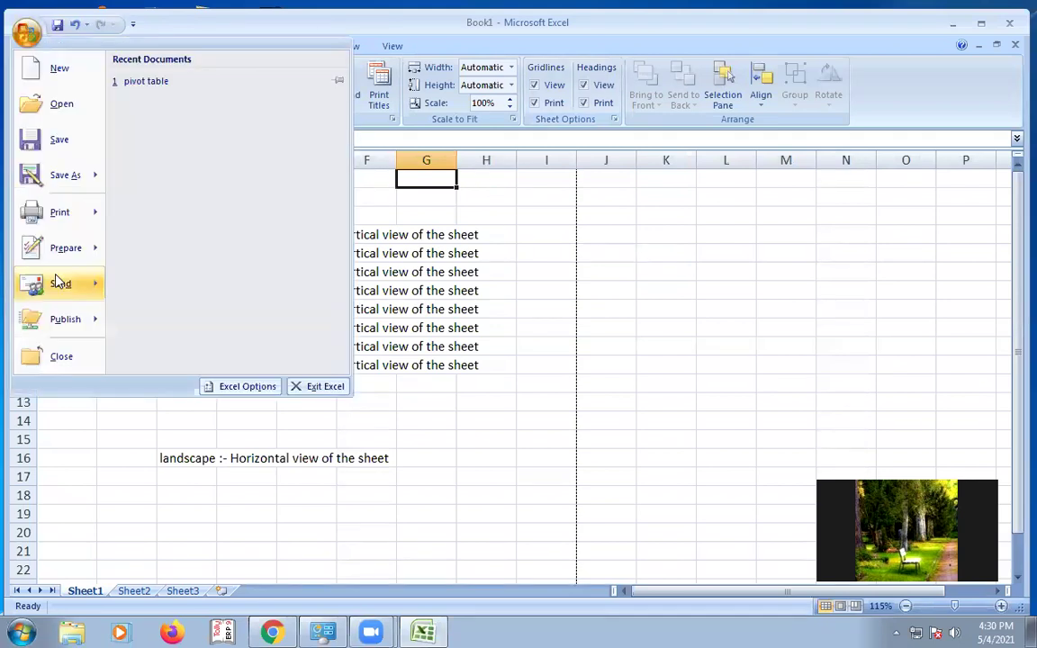
{"action": "mouse_move", "coordinate": [59, 222]}
{"action": "left_click", "coordinate": [191, 167]}
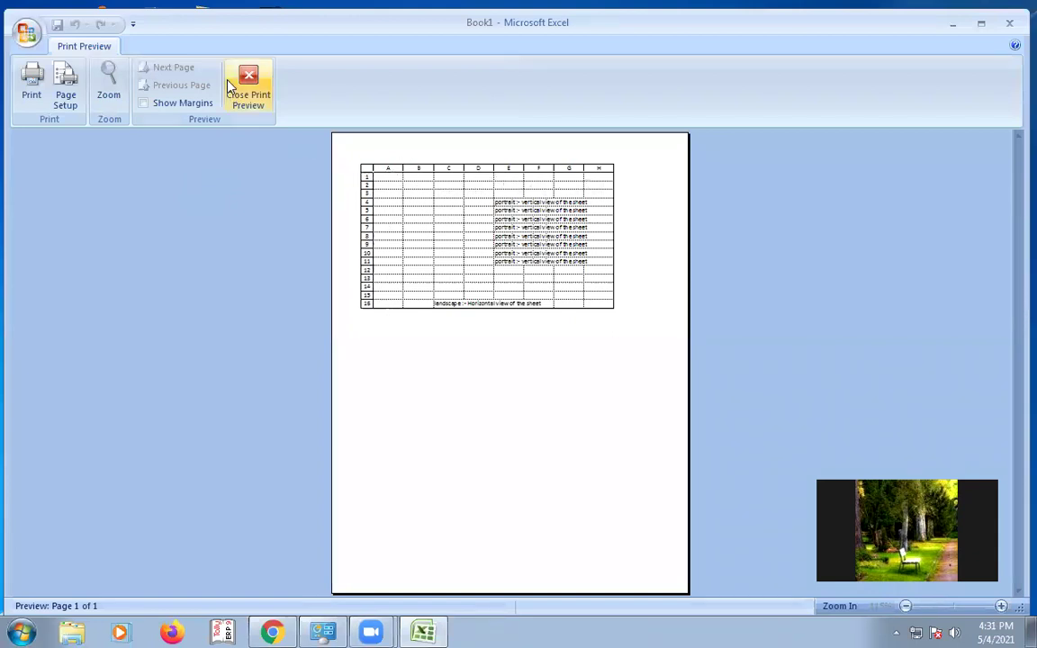
{"action": "left_click", "coordinate": [248, 99]}
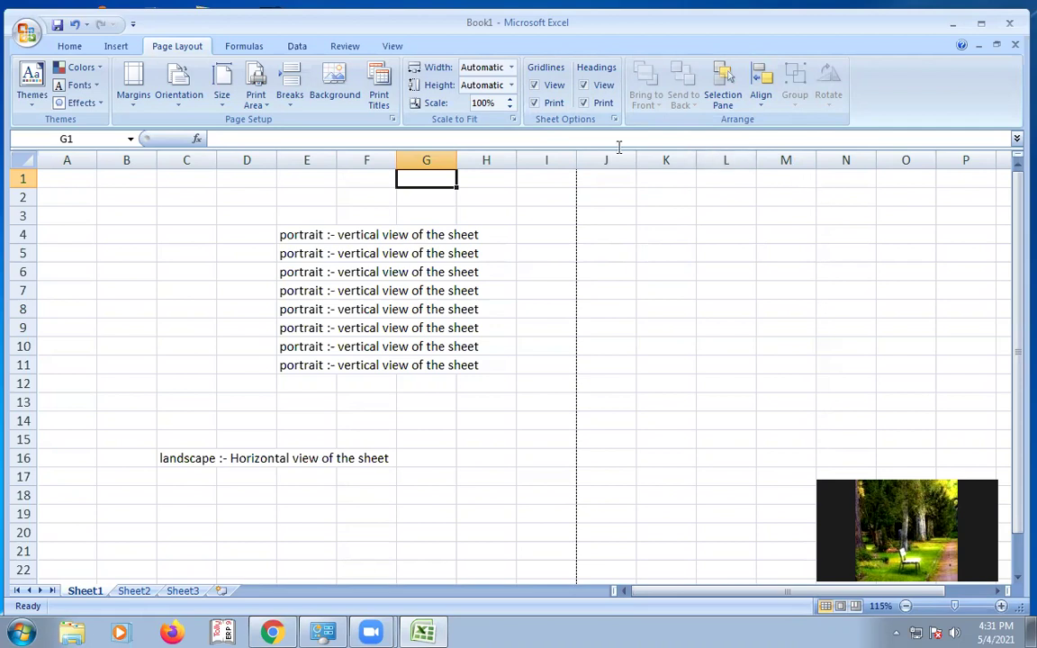
Step: Bring up the formula functions and switch to the empty Sheet2
{"action": "left_click", "coordinate": [252, 48]}
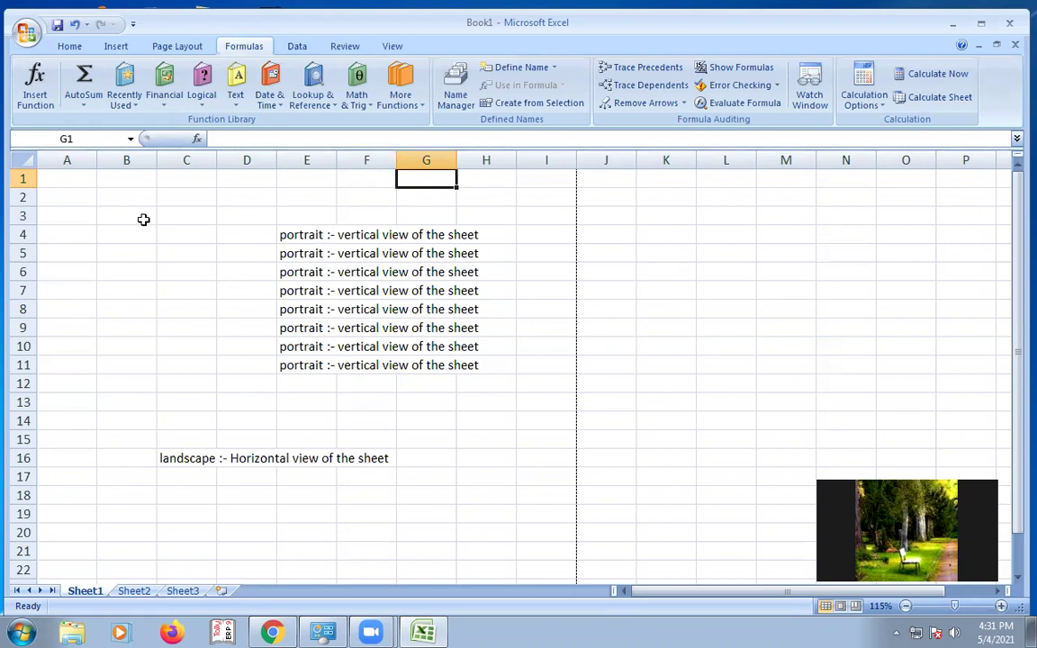
{"action": "left_click_drag", "start_coordinate": [144, 221], "coordinate": [432, 419]}
{"action": "left_click", "coordinate": [259, 384]}
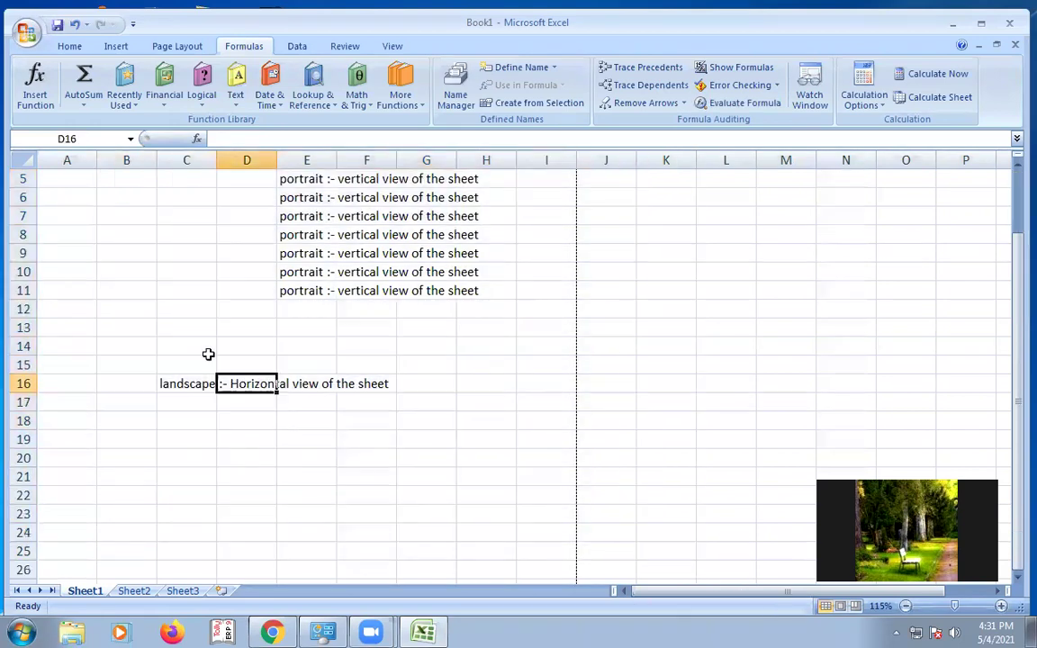
{"action": "scroll", "coordinate": [208, 354], "scroll_direction": "up", "scroll_amount": 2}
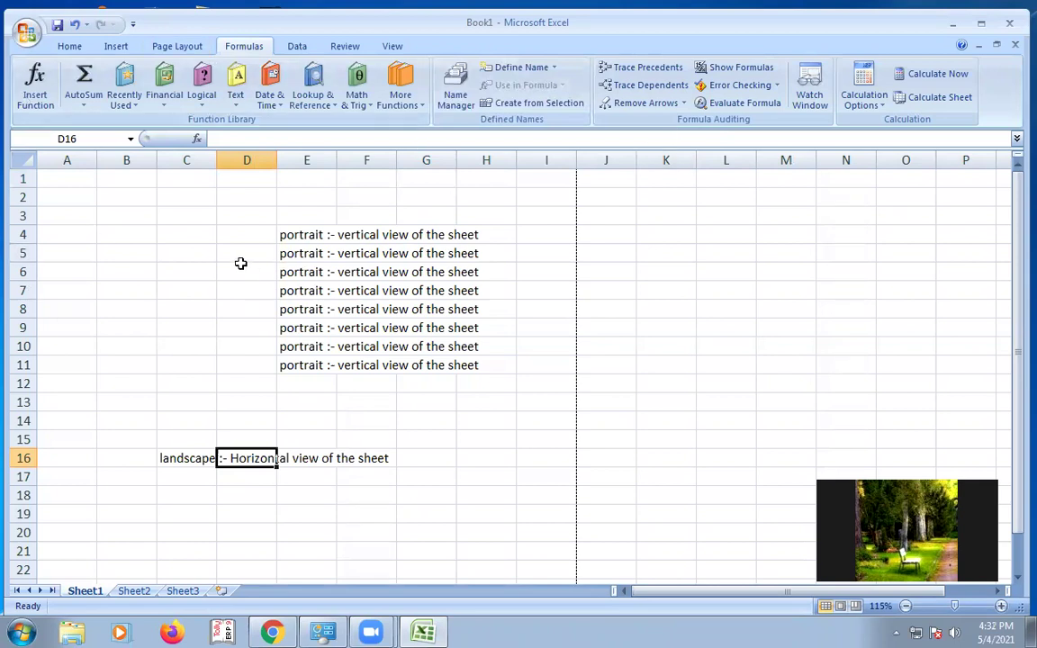
{"action": "left_click", "coordinate": [183, 360]}
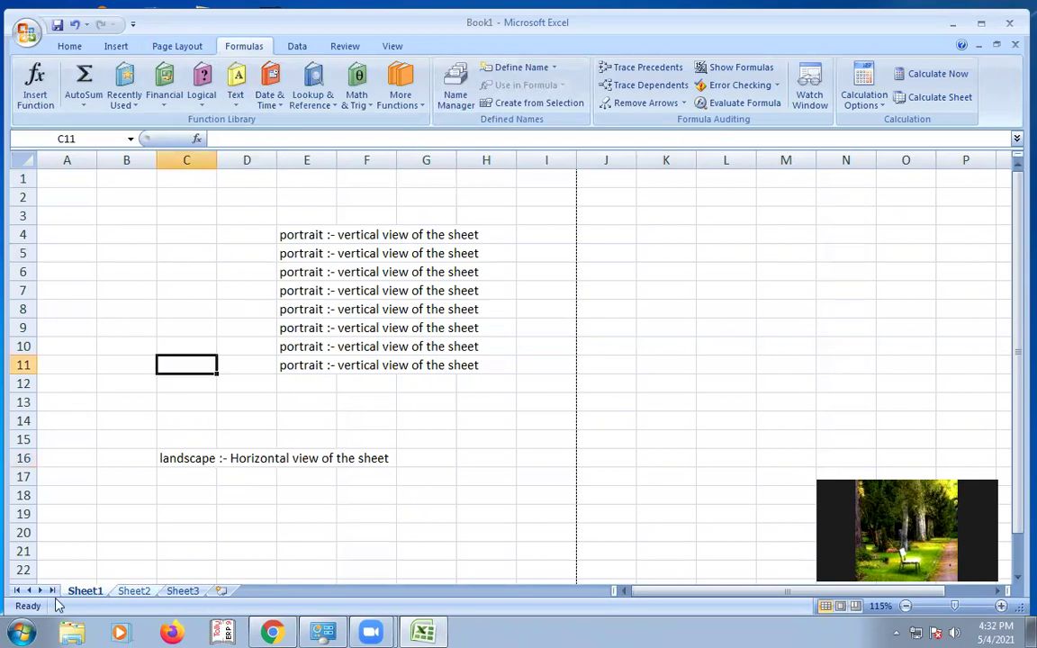
{"action": "scroll", "coordinate": [88, 427], "scroll_direction": "up", "scroll_amount": 1, "text": "ctrl"}
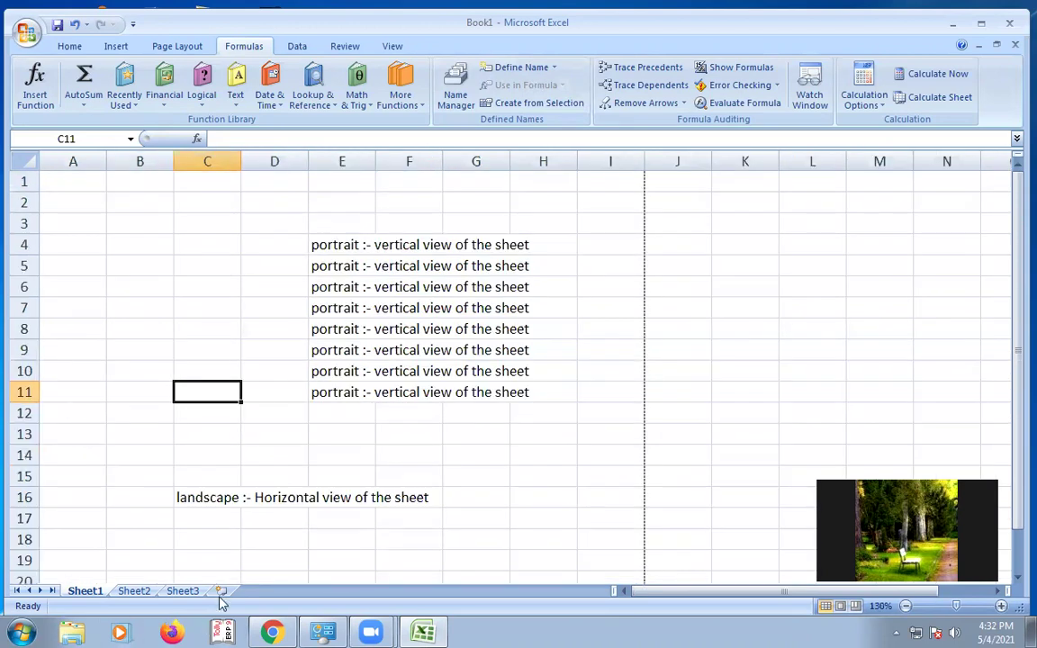
{"action": "left_click", "coordinate": [134, 592]}
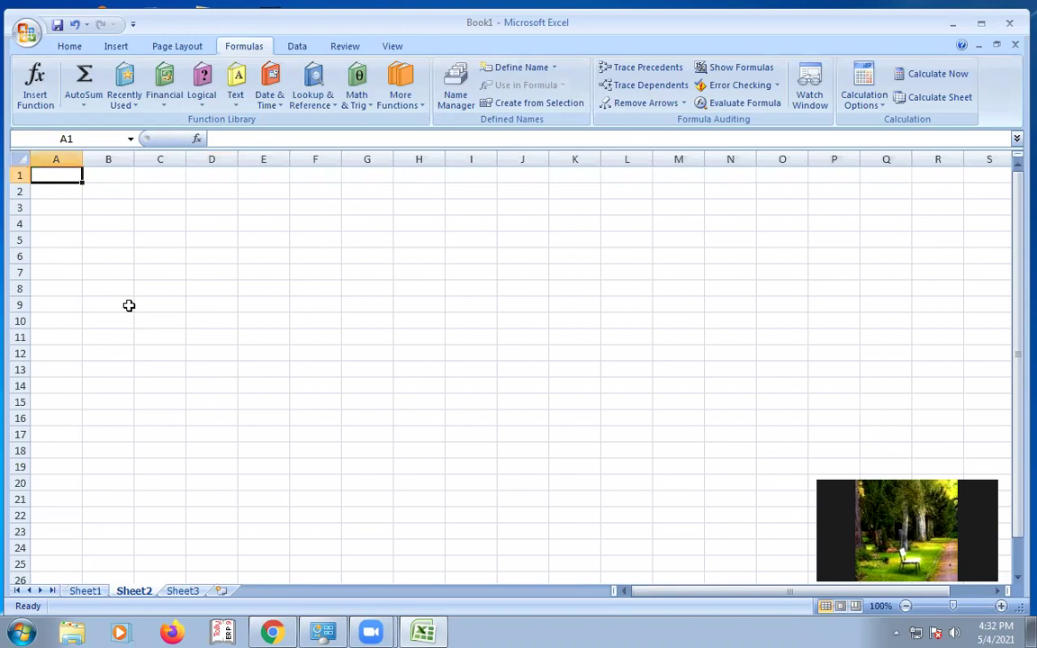
{"action": "scroll", "coordinate": [130, 310], "scroll_direction": "up", "scroll_amount": 3, "text": "ctrl"}
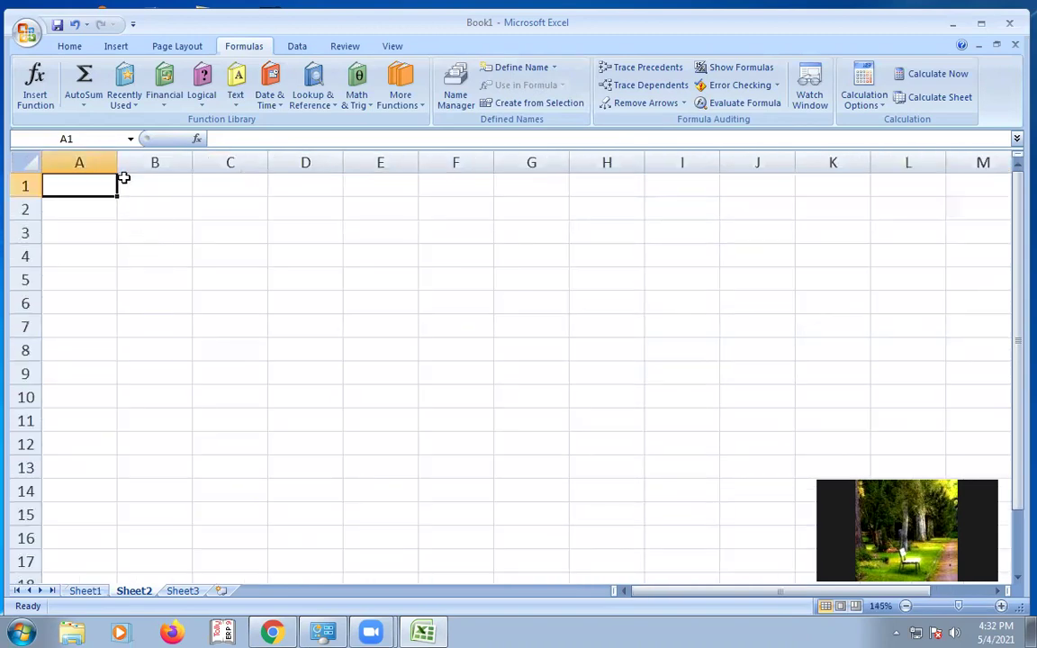
Step: Look through the AutoSum, Recently Used, Financial and Logical function lists without inserting a function
{"action": "left_click", "coordinate": [83, 106]}
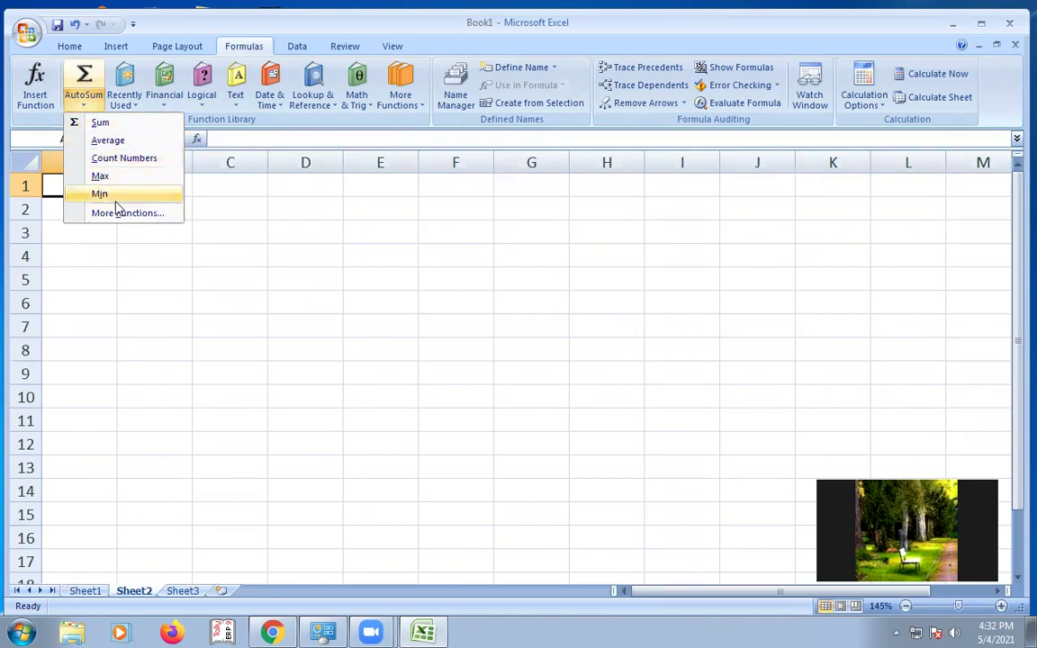
{"action": "left_click", "coordinate": [127, 138]}
{"action": "left_click", "coordinate": [133, 105]}
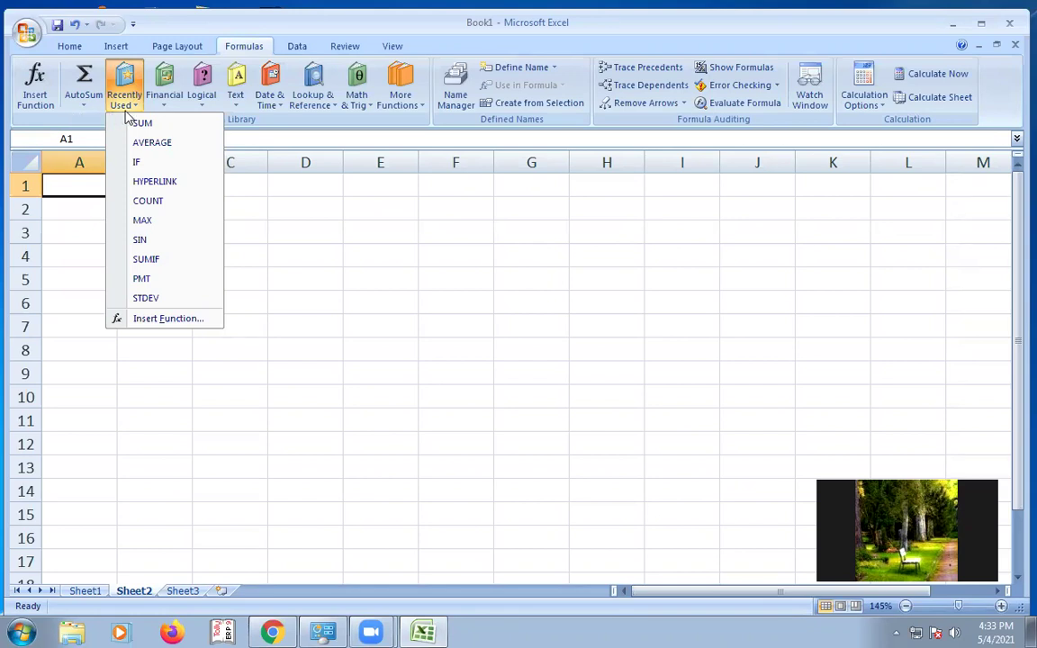
{"action": "left_click", "coordinate": [402, 303]}
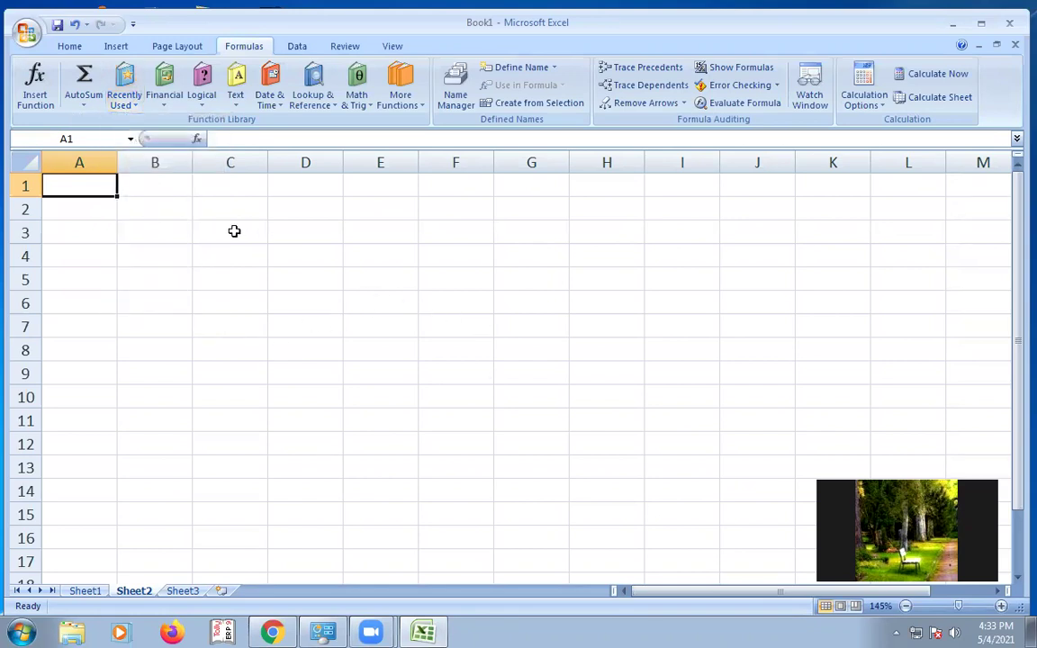
{"action": "left_click", "coordinate": [171, 106]}
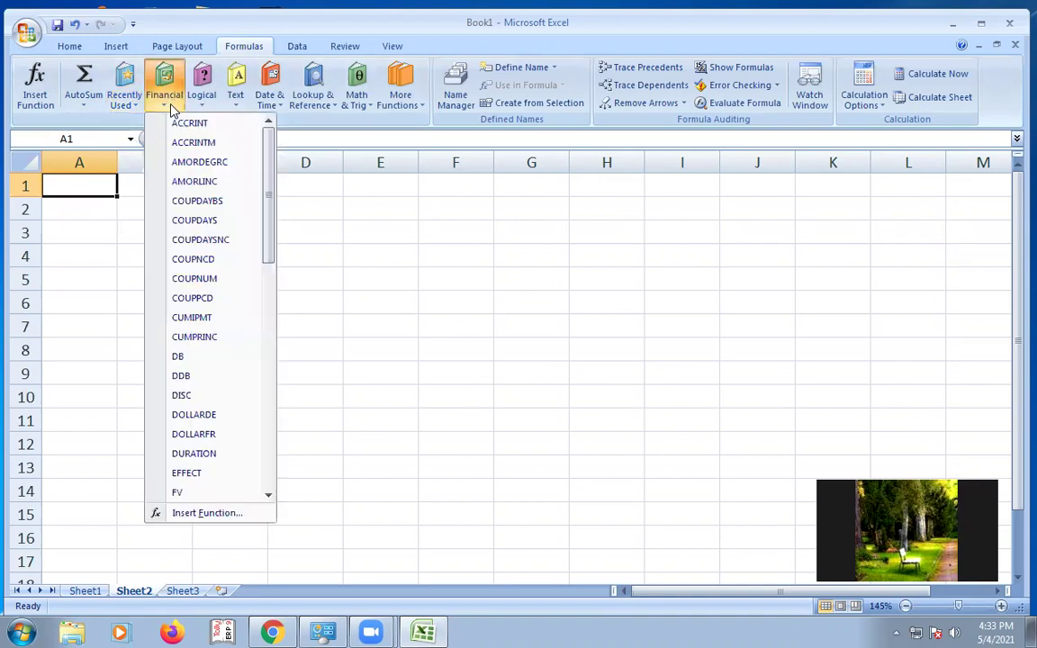
{"action": "left_click", "coordinate": [203, 106]}
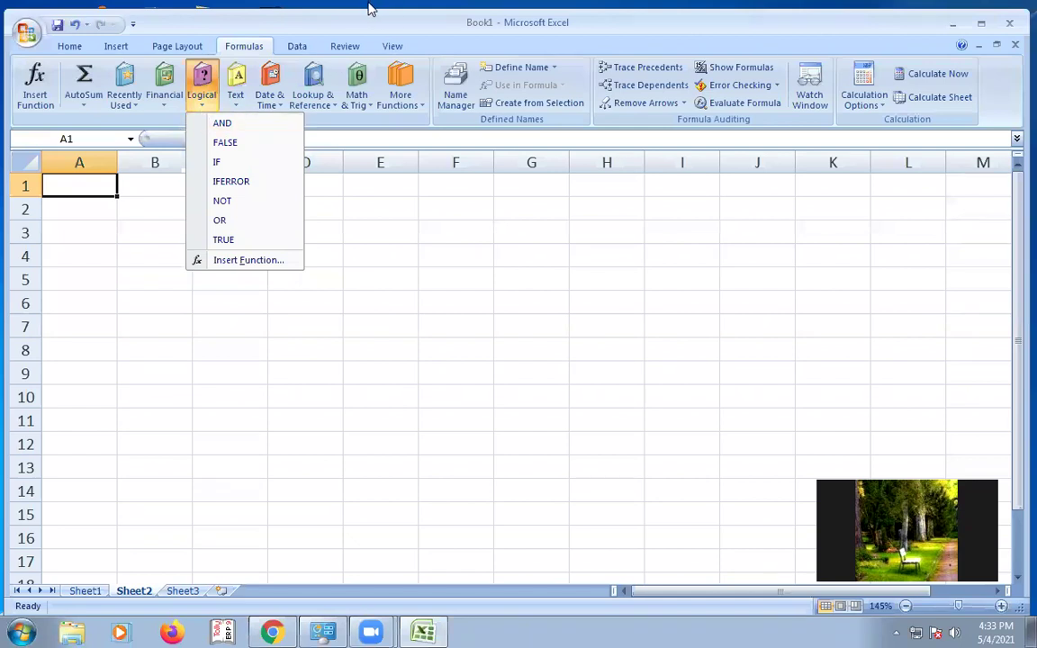
{"action": "left_click", "coordinate": [278, 342]}
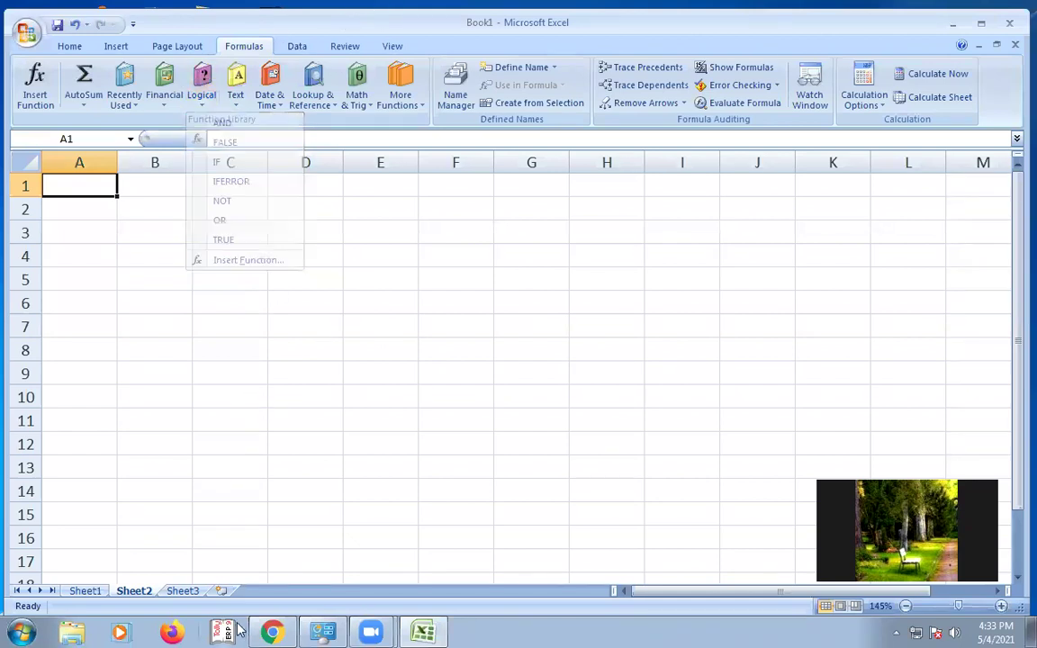
Step: Open Notepad, write "if() :- by using the if function we can calculate the logical expressions." and minimize it to return to Excel
{"action": "left_click", "coordinate": [22, 633]}
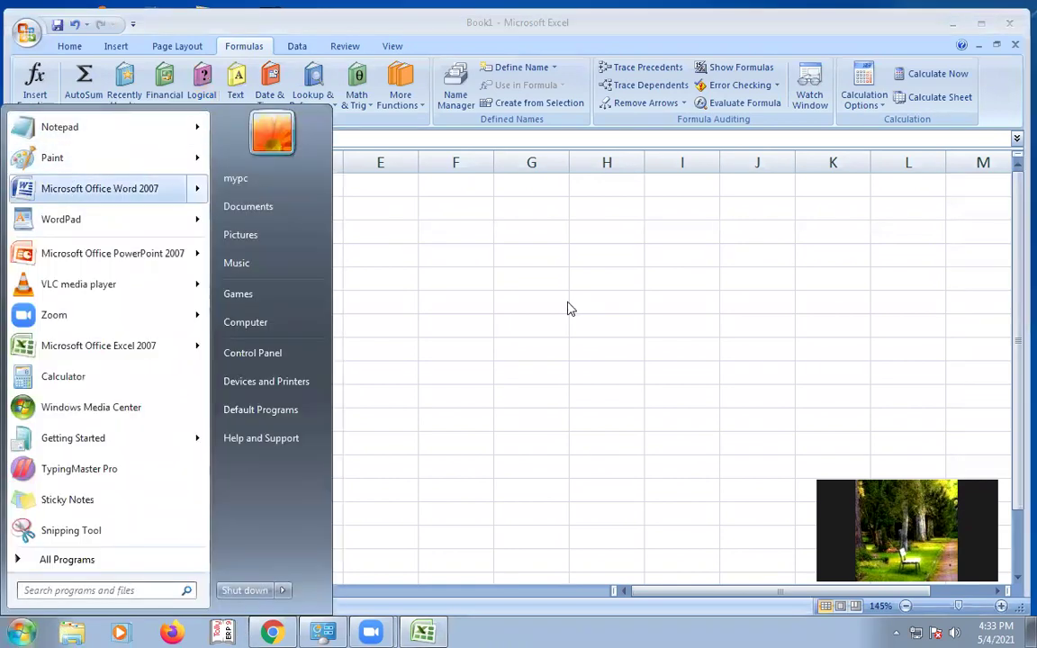
{"action": "left_click_drag", "start_coordinate": [662, 117], "coordinate": [656, 194]}
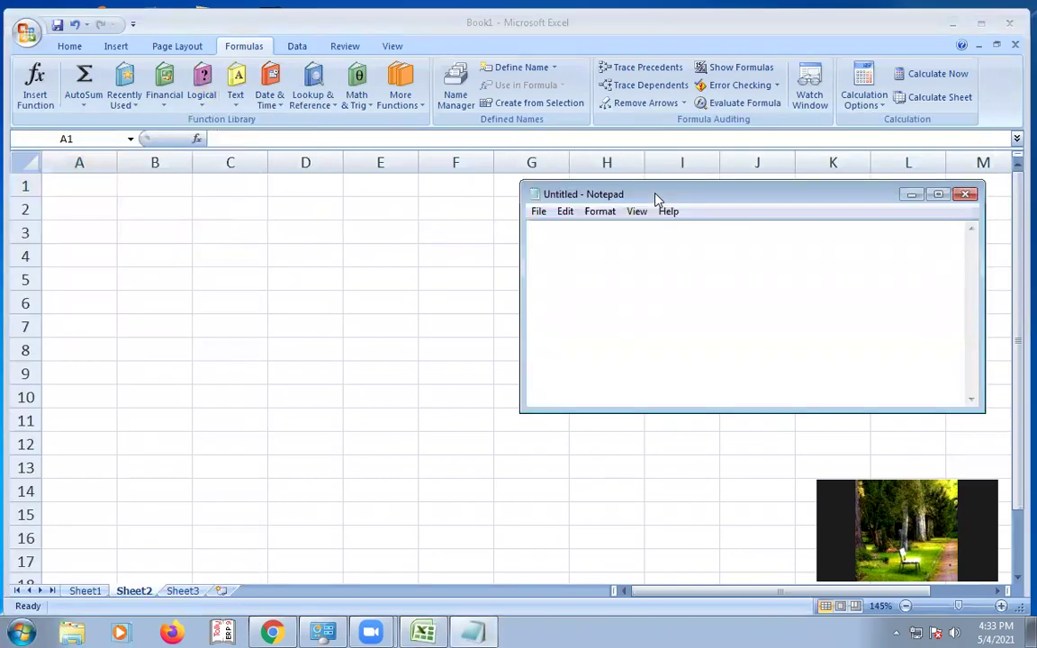
{"action": "type", "text": "if()  :- by using the i"}
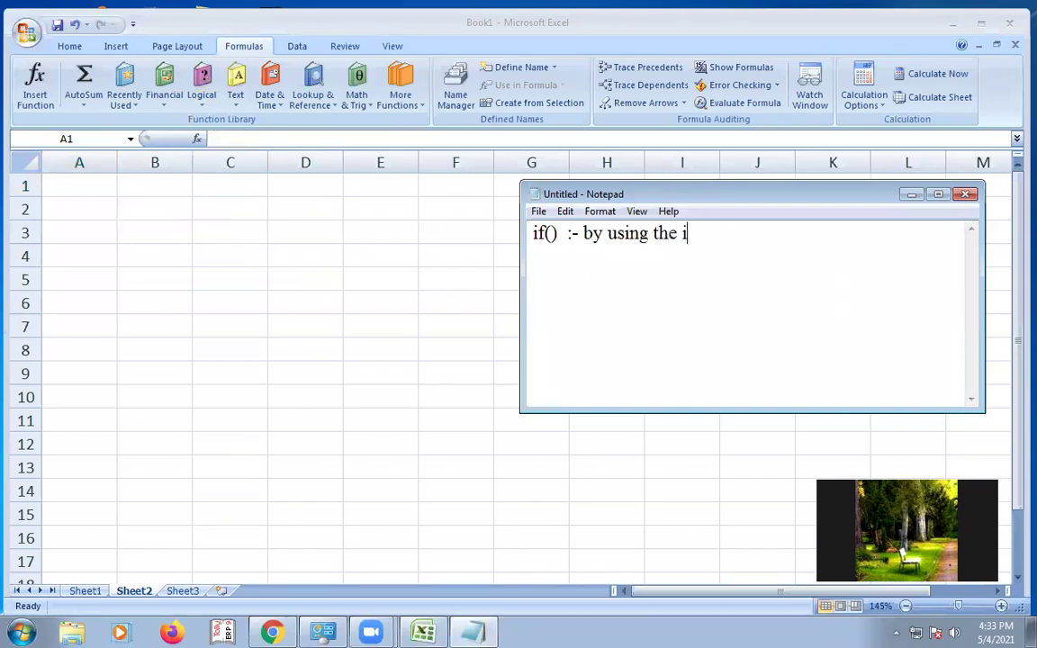
{"action": "type", "text": "f function we ca"}
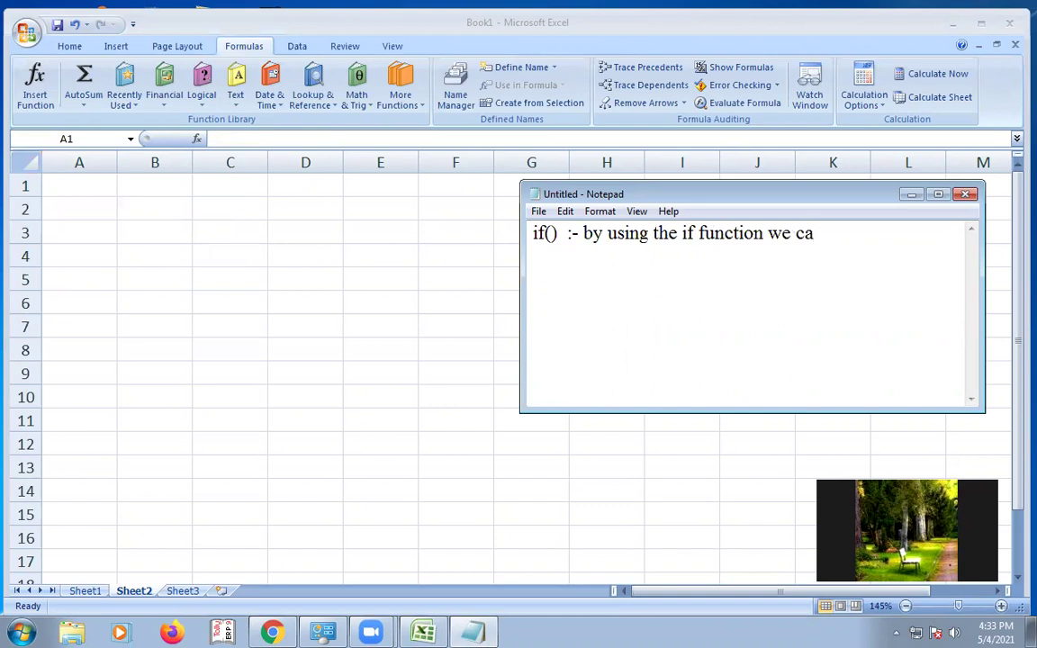
{"action": "type", "text": "n calculate the "}
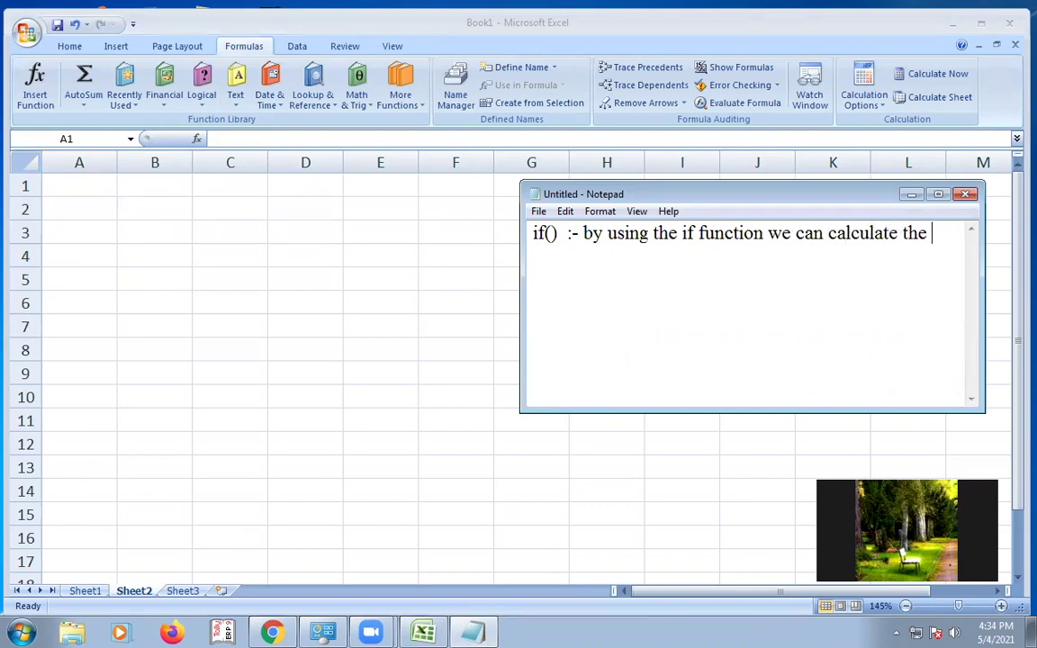
{"action": "type", "text": "logical expressions."}
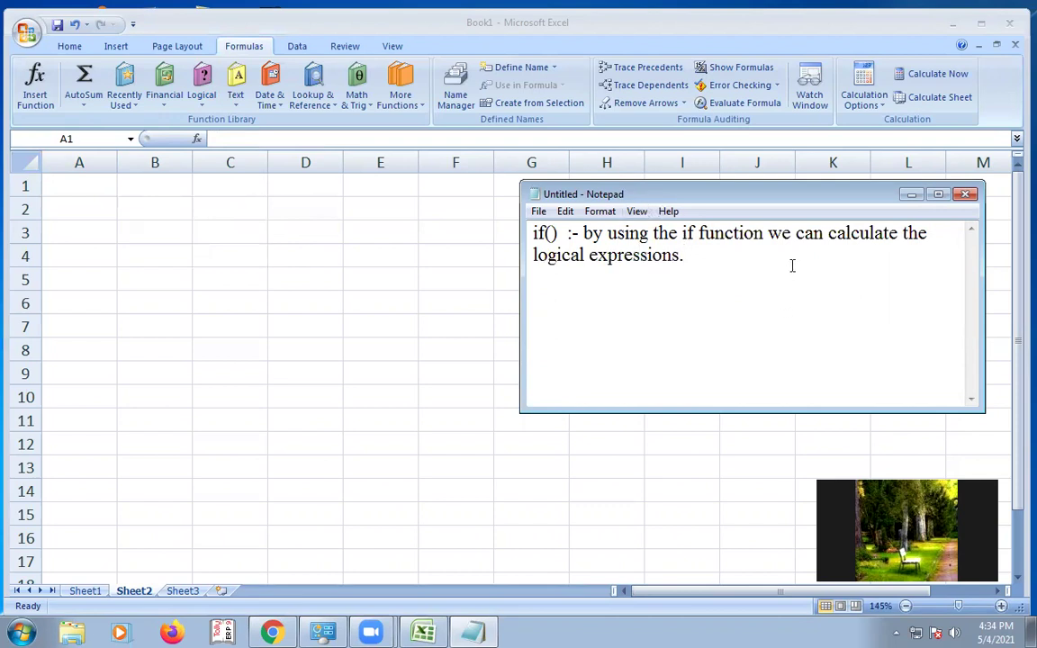
{"action": "left_click_drag", "start_coordinate": [570, 255], "coordinate": [713, 245]}
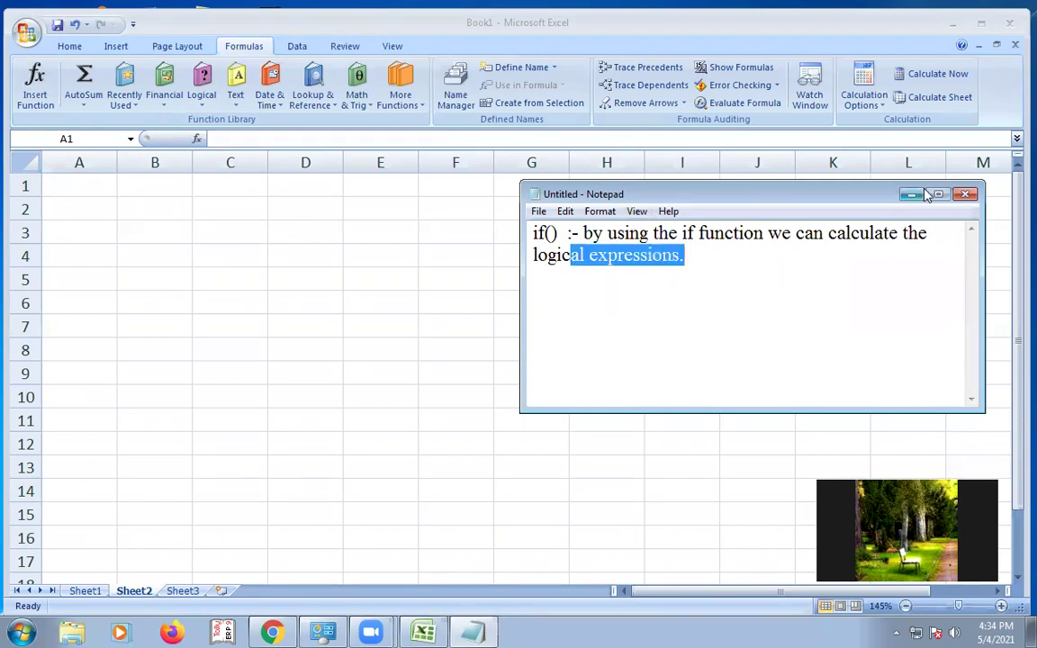
{"action": "left_click", "coordinate": [909, 198]}
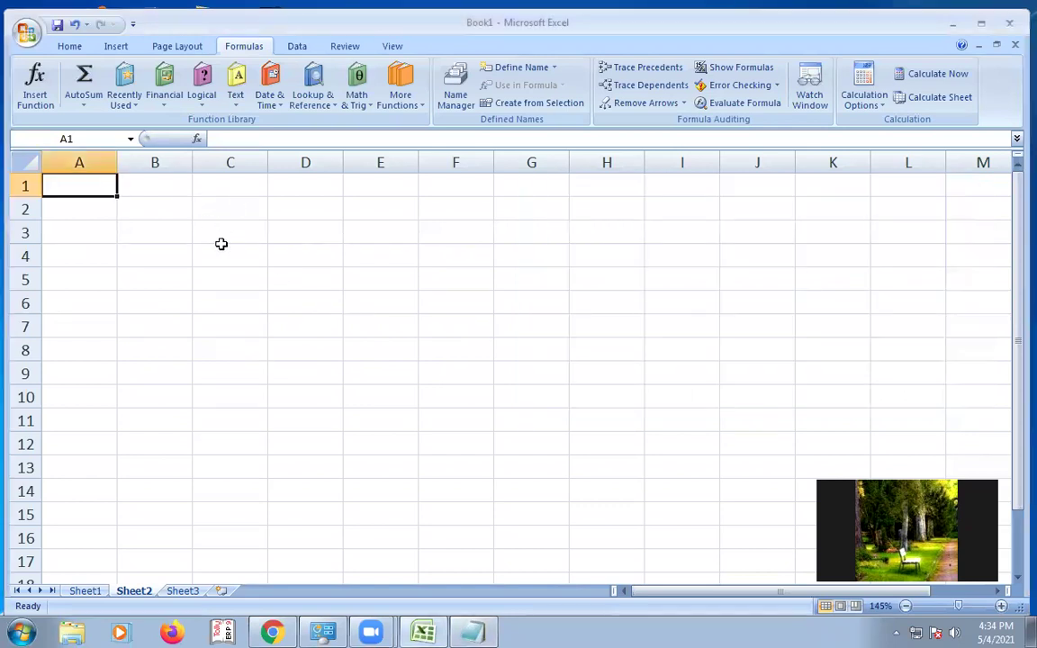
{"action": "left_click", "coordinate": [163, 211]}
{"action": "left_click", "coordinate": [167, 230]}
{"action": "left_click", "coordinate": [181, 215]}
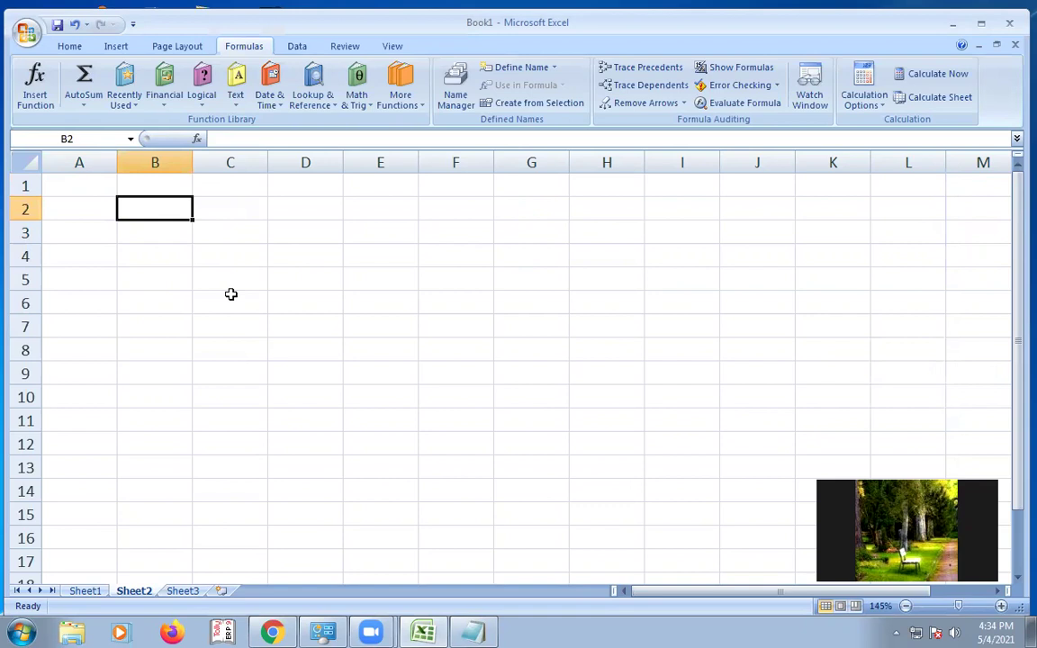
{"action": "left_click", "coordinate": [155, 225]}
{"action": "left_click", "coordinate": [155, 210]}
{"action": "left_click", "coordinate": [155, 225]}
Step: Enter the table headings Name, Hindi, Engl and Math in cells B2 to E2 of Sheet2
{"action": "left_click", "coordinate": [144, 211]}
{"action": "type", "text": "Name"}
{"action": "key", "text": "Tab"}
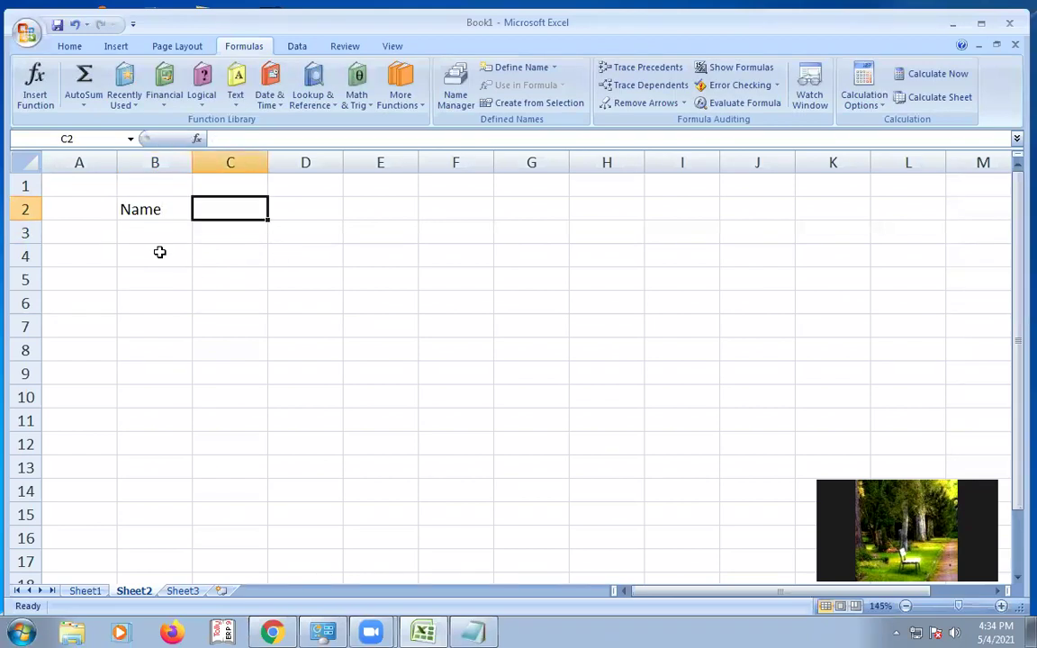
{"action": "type", "text": "Hind"}
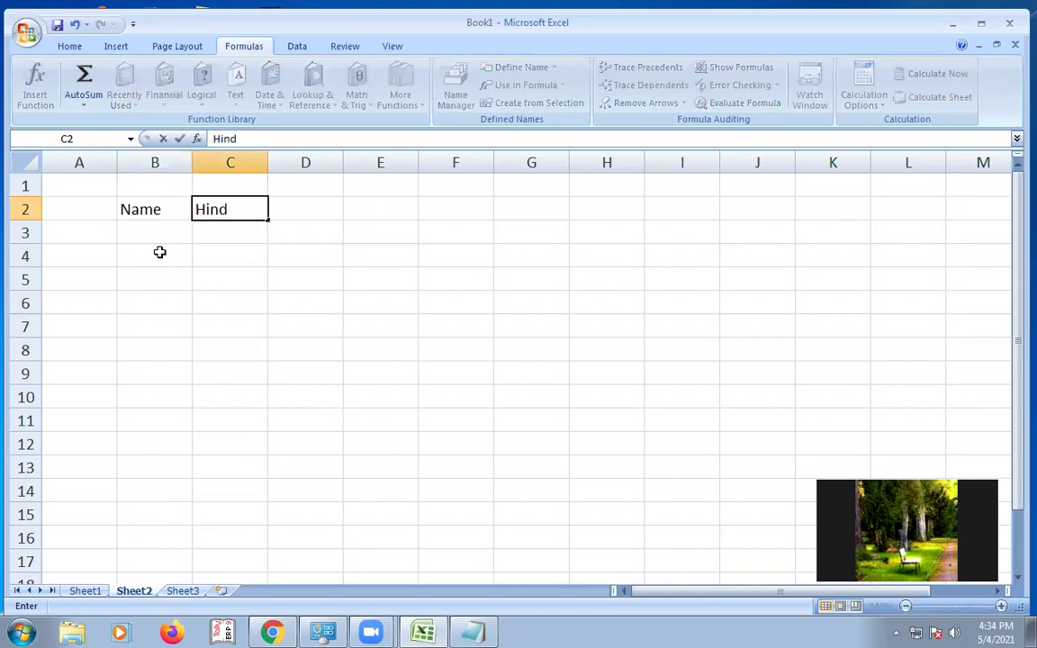
{"action": "key", "text": "Tab"}
{"action": "key", "text": "Left"}
{"action": "type", "text": "Hindi"}
{"action": "key", "text": "Tab"}
{"action": "type", "text": "Engl"}
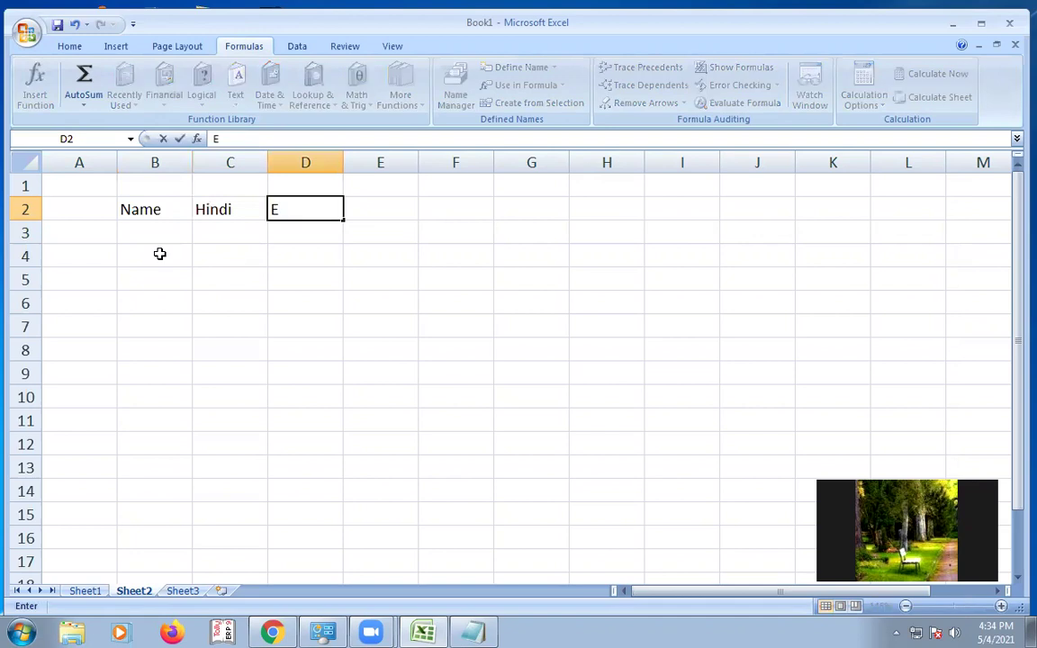
{"action": "key", "text": "Tab"}
{"action": "type", "text": "Math"}
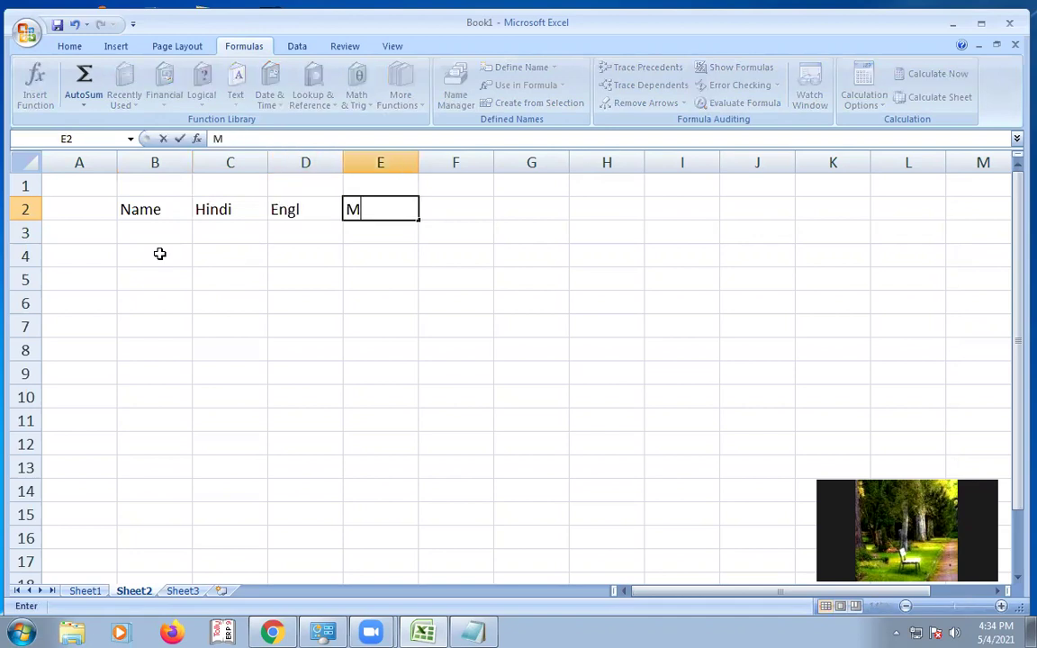
{"action": "key", "text": "Return"}
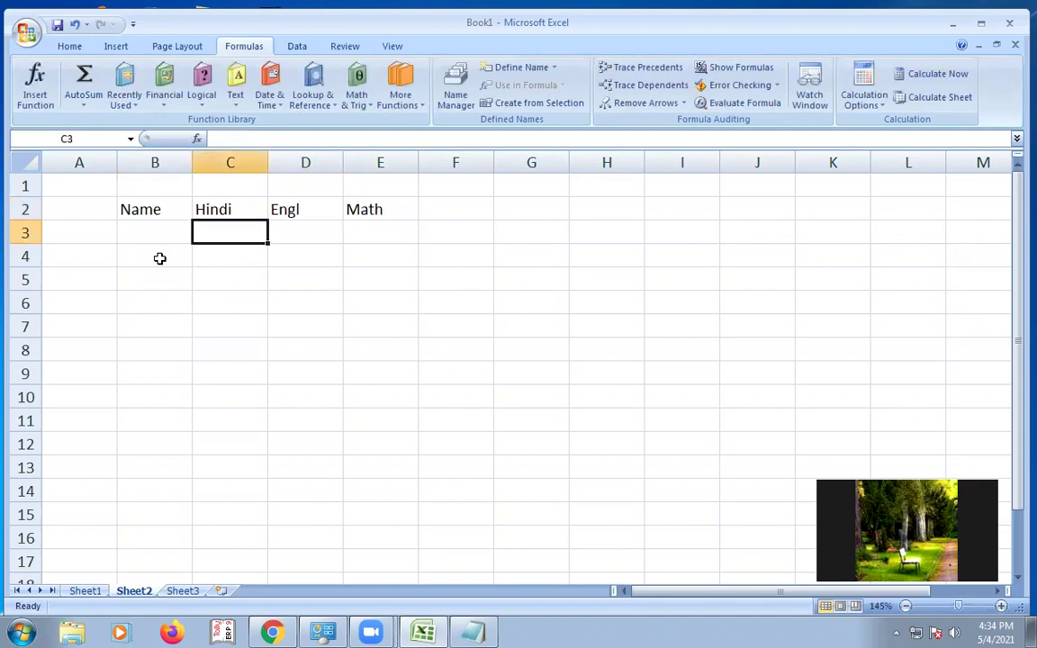
Step: Enter the first three students' names in cells B3 to B5 below the Name heading
{"action": "key", "text": "Left"}
{"action": "type", "text": "Re"}
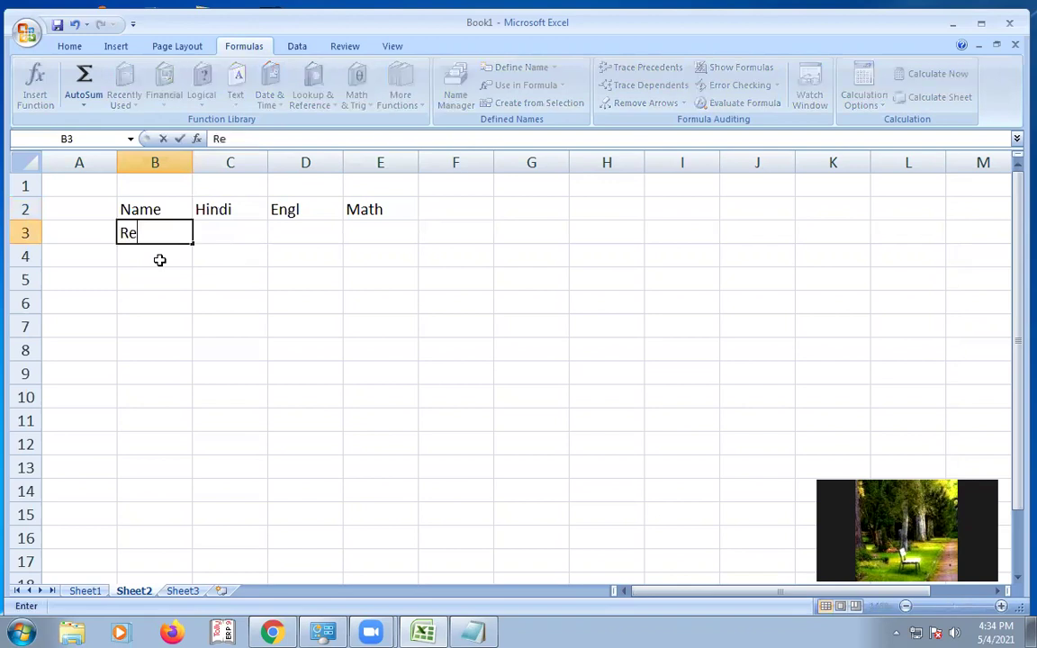
{"action": "type", "text": "am\\"}
{"action": "key", "text": "BackSpace"}
{"action": "key", "text": "Return"}
{"action": "type", "text": "S"}
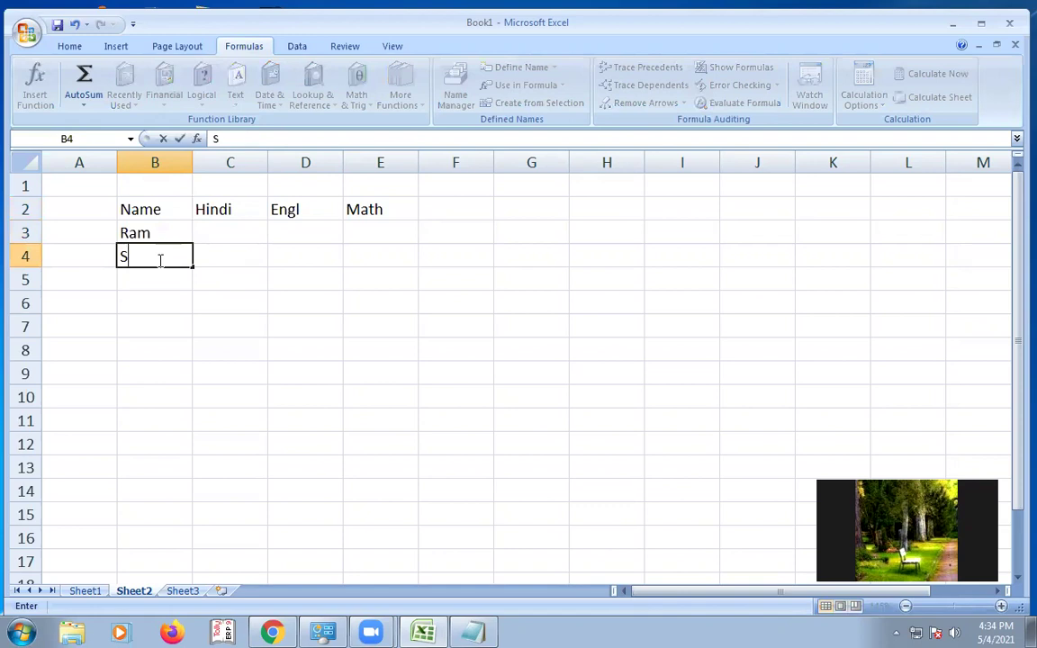
{"action": "type", "text": "hyam"}
{"action": "key", "text": "Return"}
{"action": "type", "text": "Mo"}
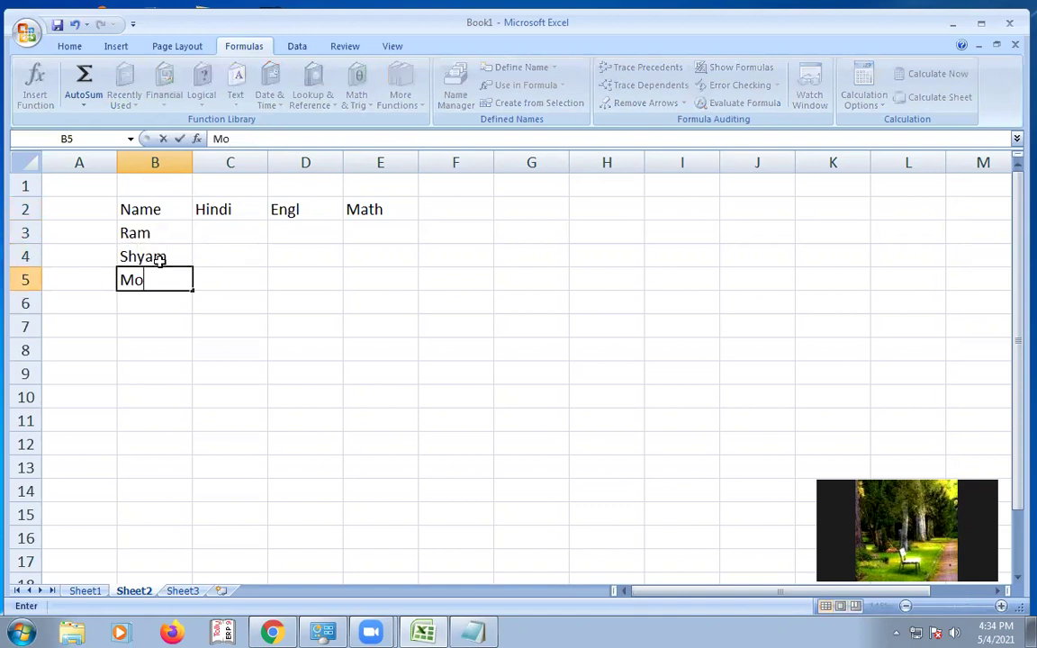
{"action": "type", "text": "han\\"}
{"action": "key", "text": "Return"}
Step: Re-enter the student's name in B5 without the trailing backslash, and add two more students' names in B6 and B7
{"action": "key", "text": "Up"}
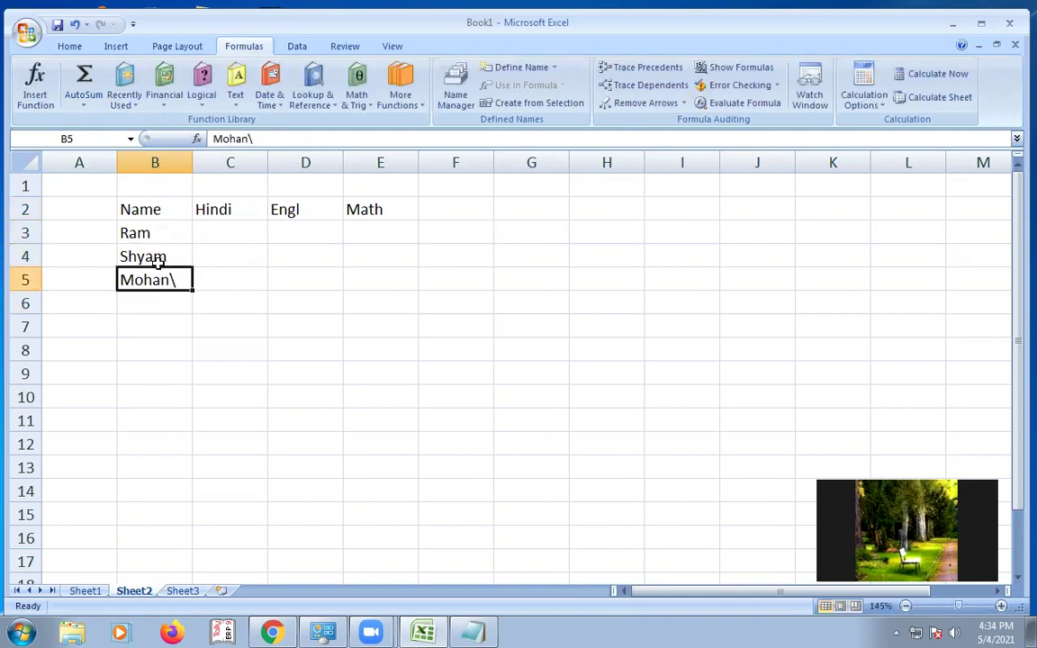
{"action": "type", "text": "Mohan"}
{"action": "key", "text": "Return"}
{"action": "type", "text": "Sohan"}
{"action": "key", "text": "Return"}
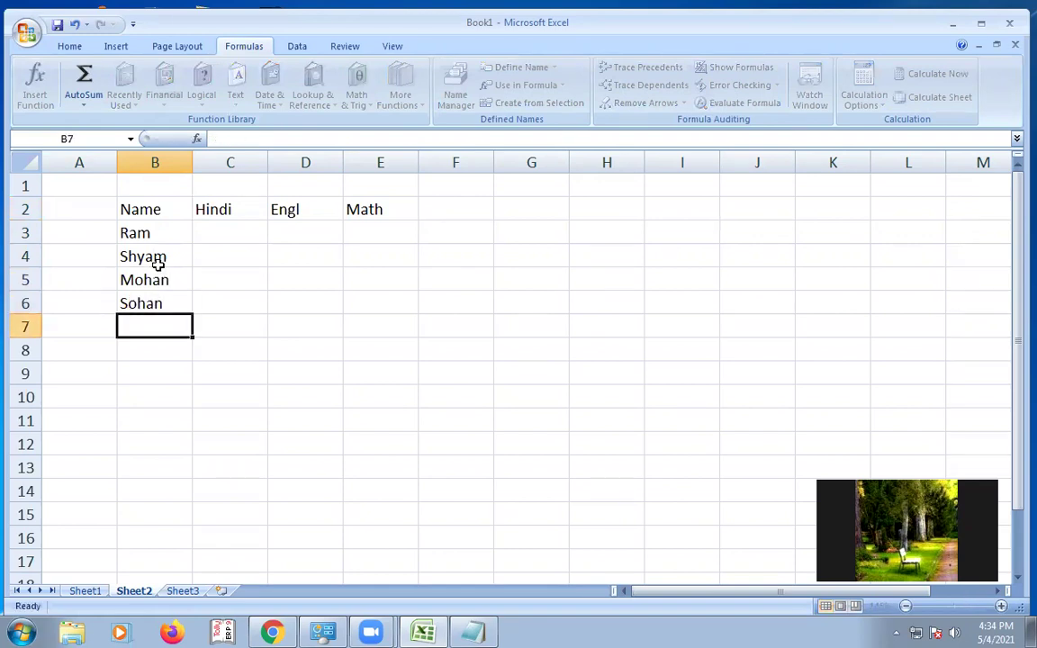
{"action": "key", "text": "Up"}
{"action": "key", "text": "Up"}
{"action": "key", "text": "Down"}
{"action": "key", "text": "Down"}
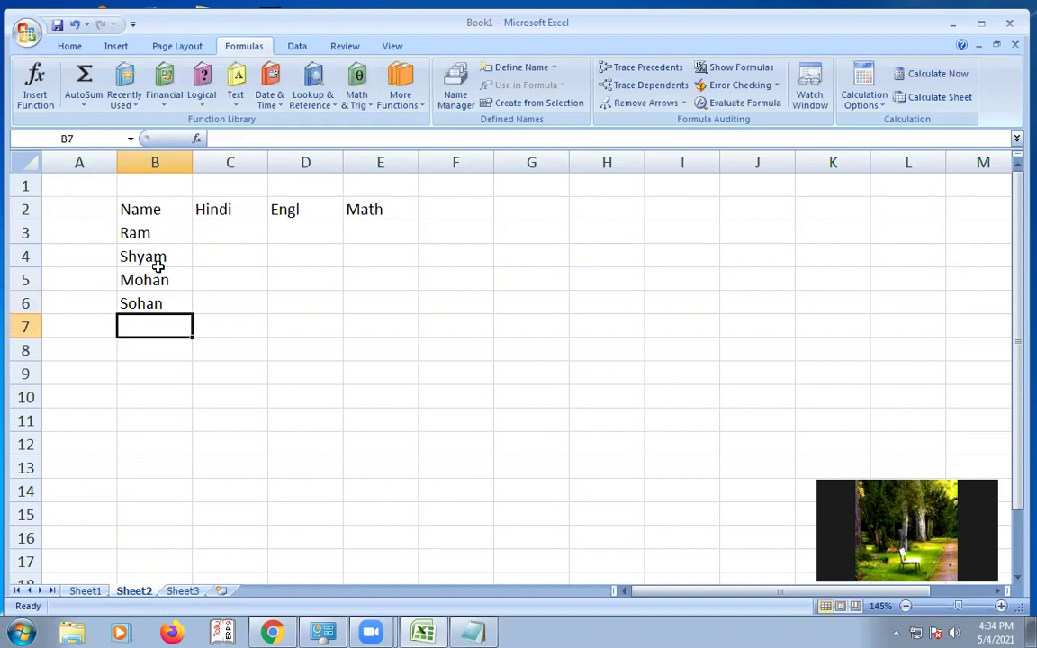
{"action": "type", "text": "Suresh"}
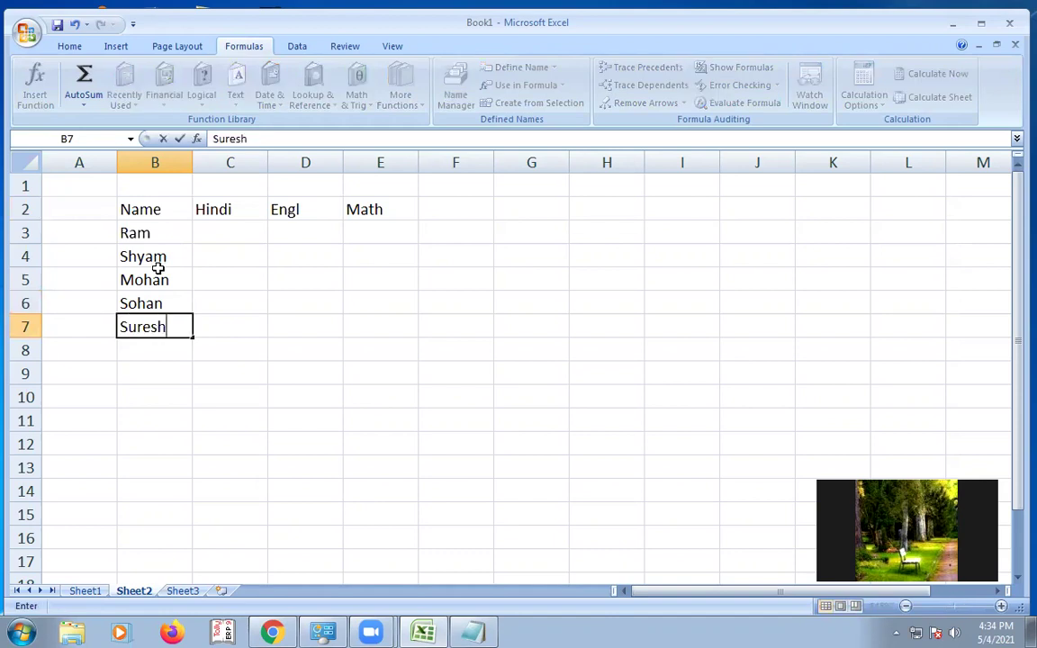
{"action": "key", "text": "Up"}
Step: Enter the first student's marks 65, 42 and 56 in cells C3 to E3
{"action": "key", "text": "Up"}
{"action": "key", "text": "Up"}
{"action": "key", "text": "Right"}
{"action": "key", "text": "Right"}
{"action": "key", "text": "Up"}
{"action": "key", "text": "Left"}
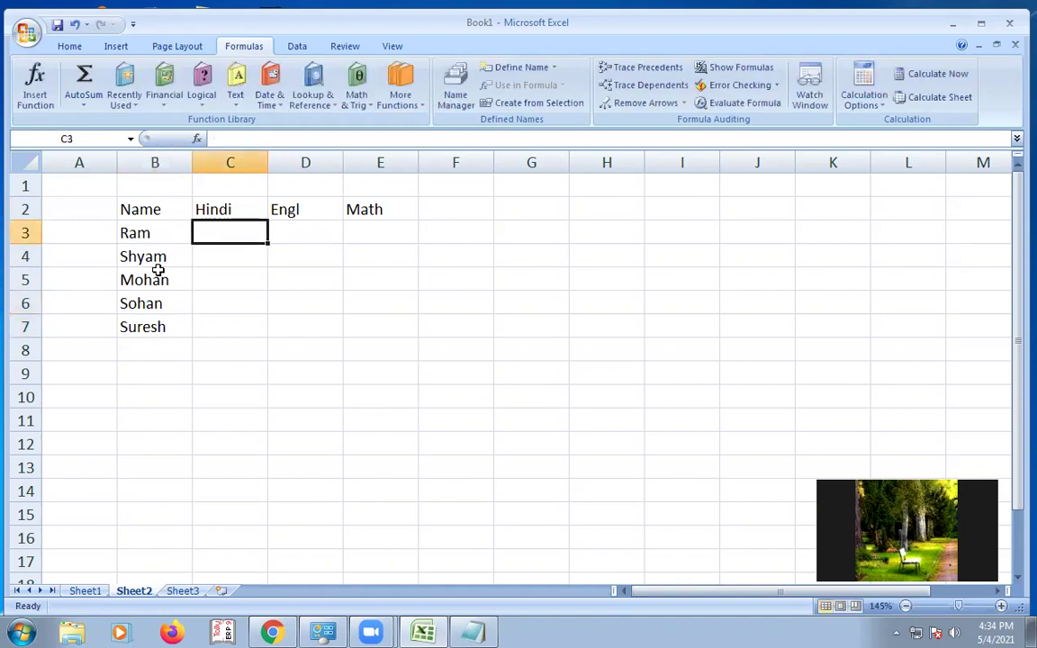
{"action": "type", "text": "65"}
{"action": "key", "text": "Right"}
{"action": "type", "text": "465"}
{"action": "key", "text": "Right"}
{"action": "key", "text": "Left"}
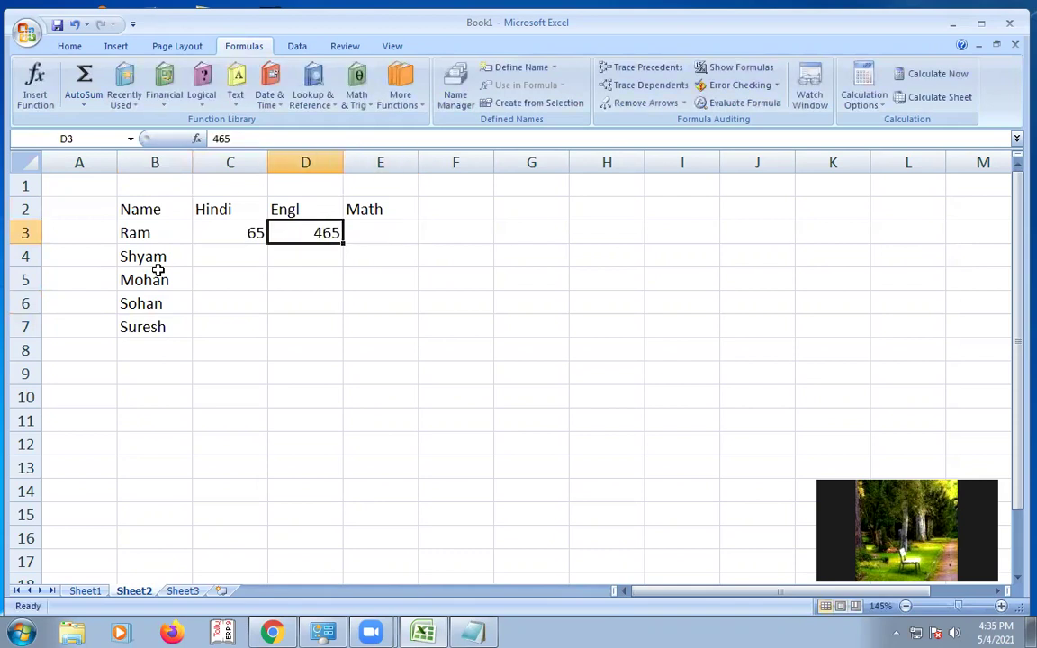
{"action": "type", "text": "42"}
{"action": "key", "text": "Tab"}
{"action": "type", "text": "56"}
{"action": "key", "text": "Return"}
Step: Enter the second student's marks 25, 36 and 45 in cells C4 to E4
{"action": "key", "text": "Left"}
{"action": "type", "text": "25"}
{"action": "key", "text": "Tab"}
{"action": "type", "text": "36"}
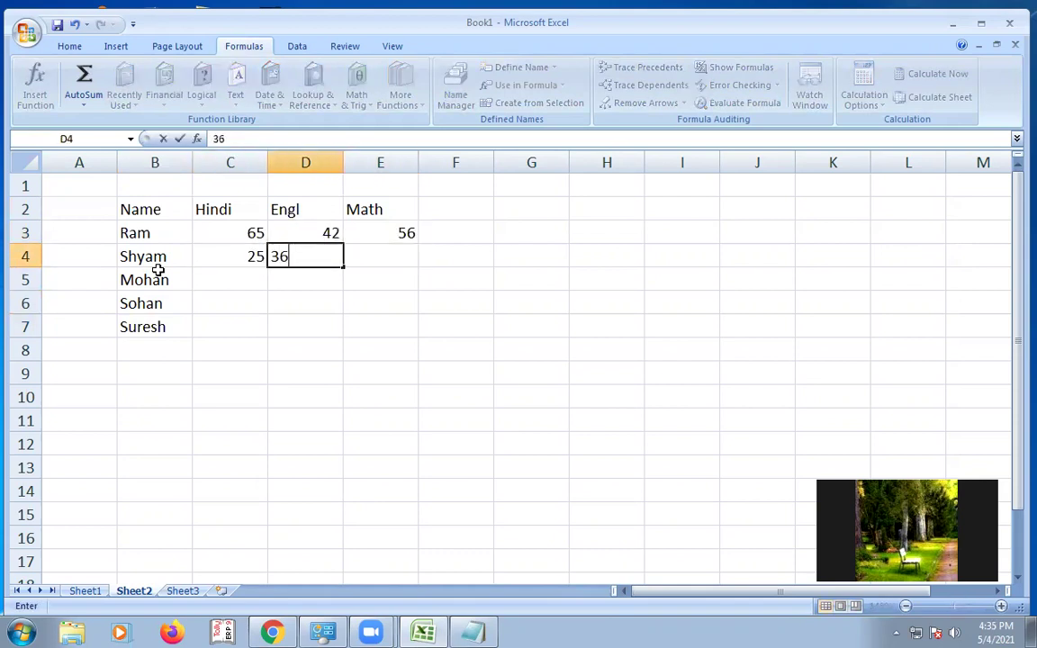
{"action": "key", "text": "Tab"}
{"action": "type", "text": "45"}
{"action": "key", "text": "Return"}
Step: Enter the third student's marks 52, 65 and 85 in cells C5 to E5
{"action": "type", "text": "52"}
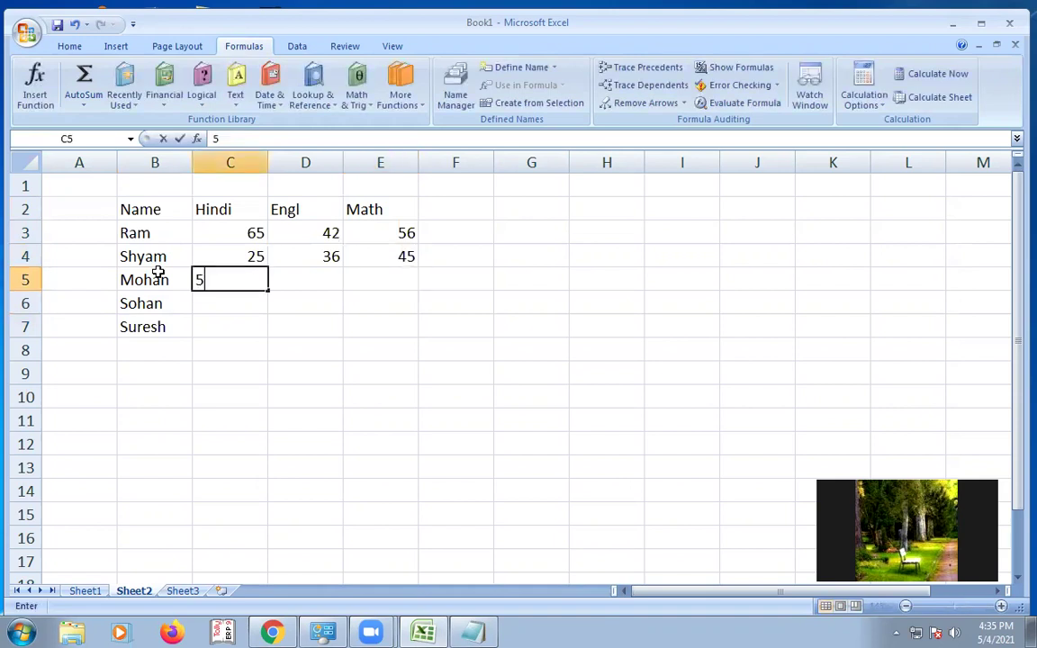
{"action": "key", "text": "Tab"}
{"action": "type", "text": "65"}
{"action": "key", "text": "Tab"}
{"action": "type", "text": "85"}
{"action": "key", "text": "Return"}
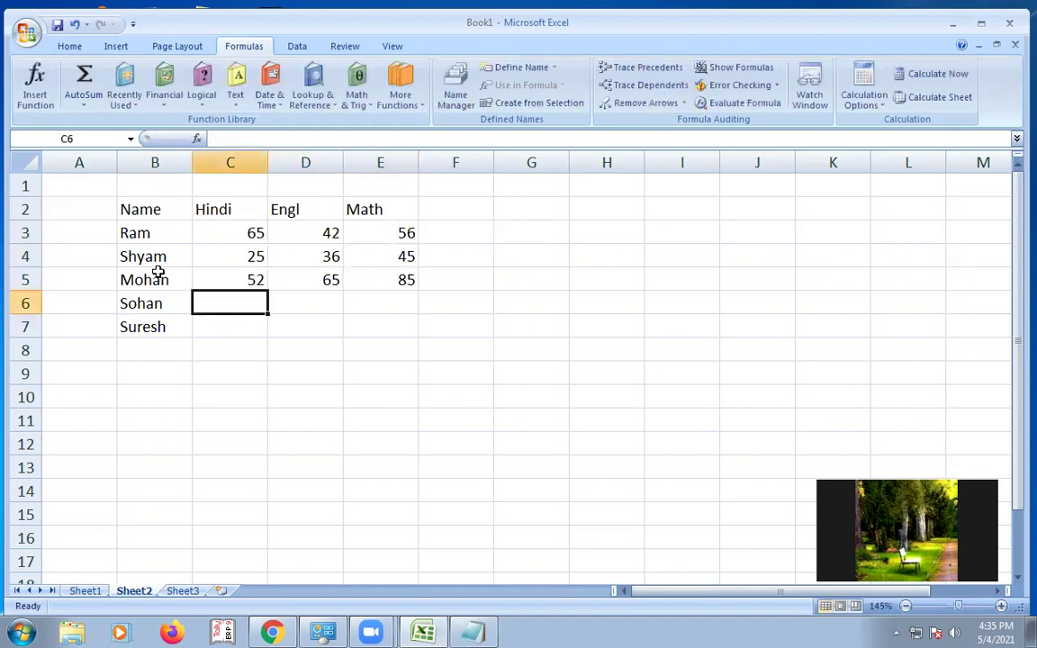
Step: Enter the fourth student's marks 42, 56 and 25 in cells C6 to E6
{"action": "type", "text": "2"}
{"action": "key", "text": "Tab"}
{"action": "type", "text": "5"}
{"action": "key", "text": "shift+Tab"}
{"action": "type", "text": "42"}
{"action": "key", "text": "Tab"}
{"action": "type", "text": "56"}
{"action": "key", "text": "Tab"}
{"action": "type", "text": "25"}
{"action": "key", "text": "Return"}
Step: Enter the fifth student's marks 25, 62 and 58 in cells C7 to E7
{"action": "key", "text": "Left"}
{"action": "key", "text": "Right"}
{"action": "key", "text": "Left"}
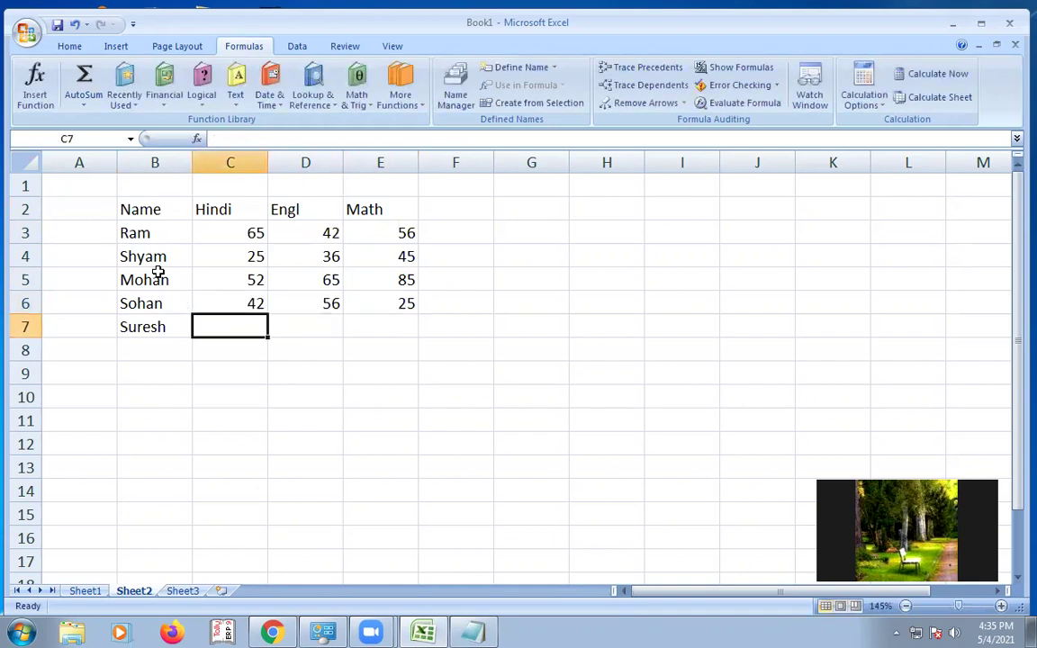
{"action": "type", "text": "25"}
{"action": "key", "text": "Tab"}
{"action": "type", "text": "62"}
{"action": "key", "text": "Tab"}
{"action": "type", "text": "58"}
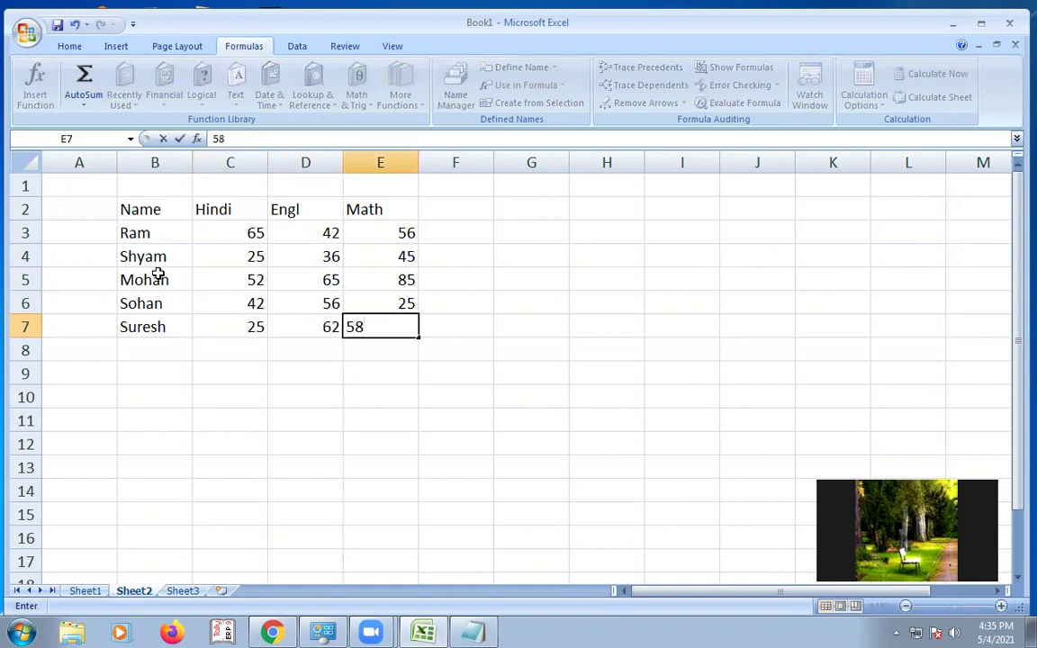
{"action": "key", "text": "Right"}
Step: Add the heading Total in cell F2, beside the Math heading
{"action": "key", "text": "Right"}
{"action": "key", "text": "Up"}
{"action": "key", "text": "Up"}
{"action": "key", "text": "Up"}
{"action": "key", "text": "Up"}
{"action": "key", "text": "Left"}
{"action": "key", "text": "Up"}
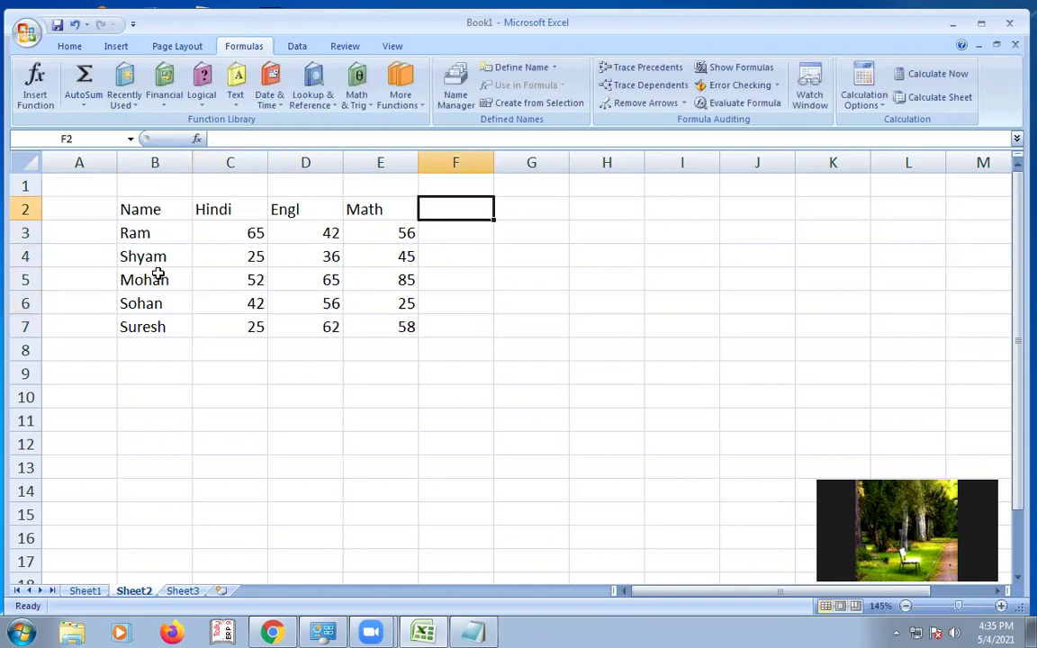
{"action": "type", "text": "Total"}
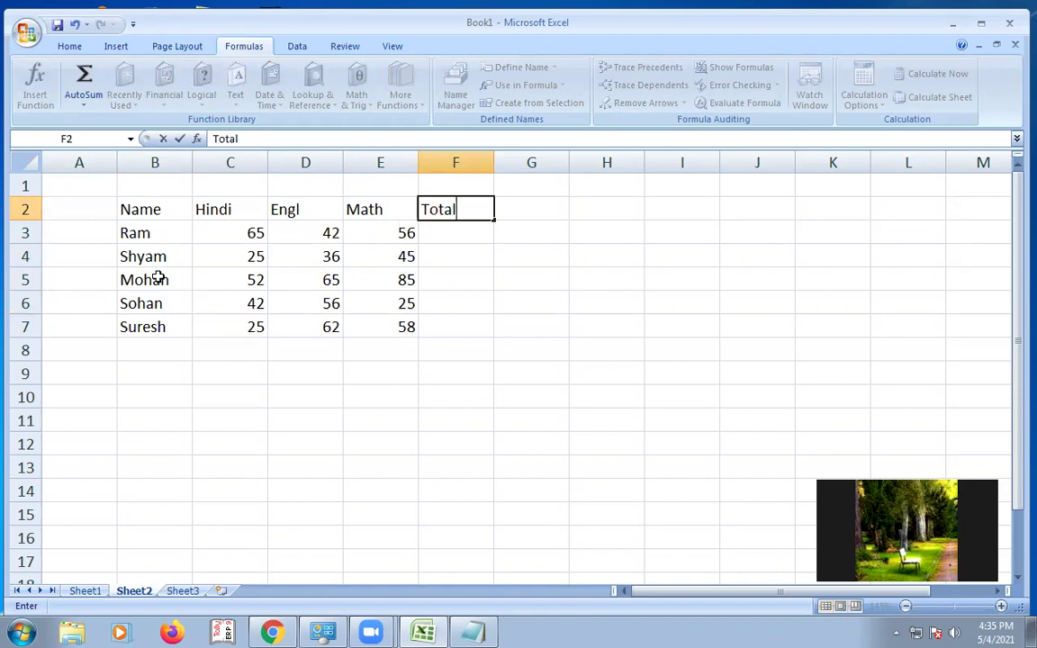
{"action": "key", "text": "Tab"}
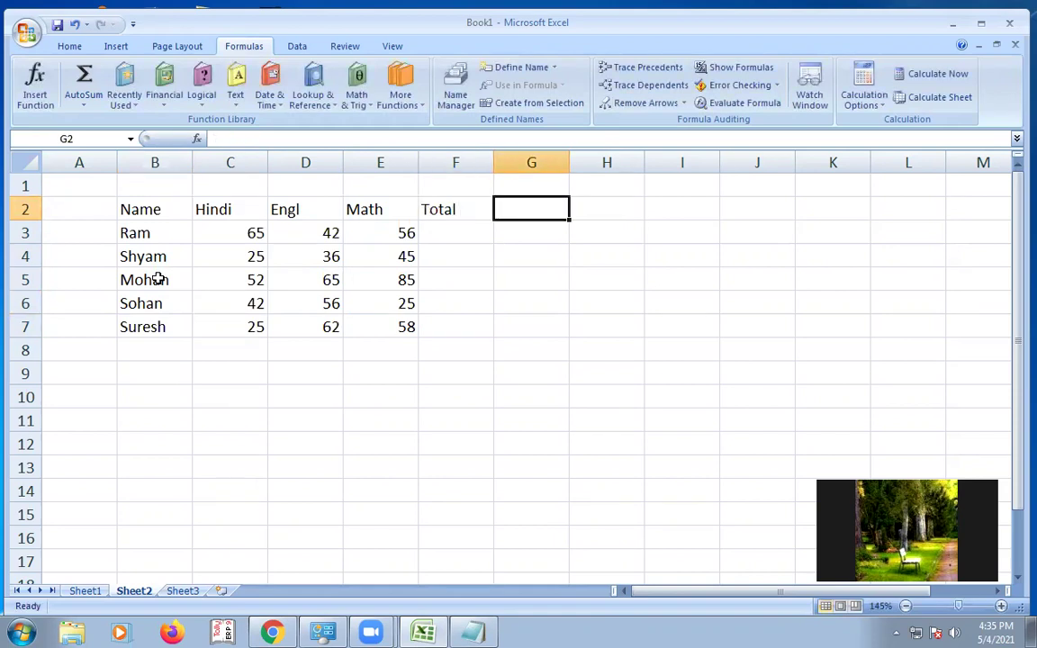
Step: Add the headings Per in G2 and Div in H2 to complete the table's header row
{"action": "type", "text": "Per"}
{"action": "key", "text": "Return"}
{"action": "key", "text": "Up"}
{"action": "key", "text": "Right"}
{"action": "type", "text": "T"}
{"action": "key", "text": "BackSpace"}
{"action": "type", "text": "D"}
{"action": "type", "text": "vi"}
{"action": "key", "text": "BackSpace"}
{"action": "key", "text": "BackSpace"}
{"action": "type", "text": "iv"}
{"action": "key", "text": "Return"}
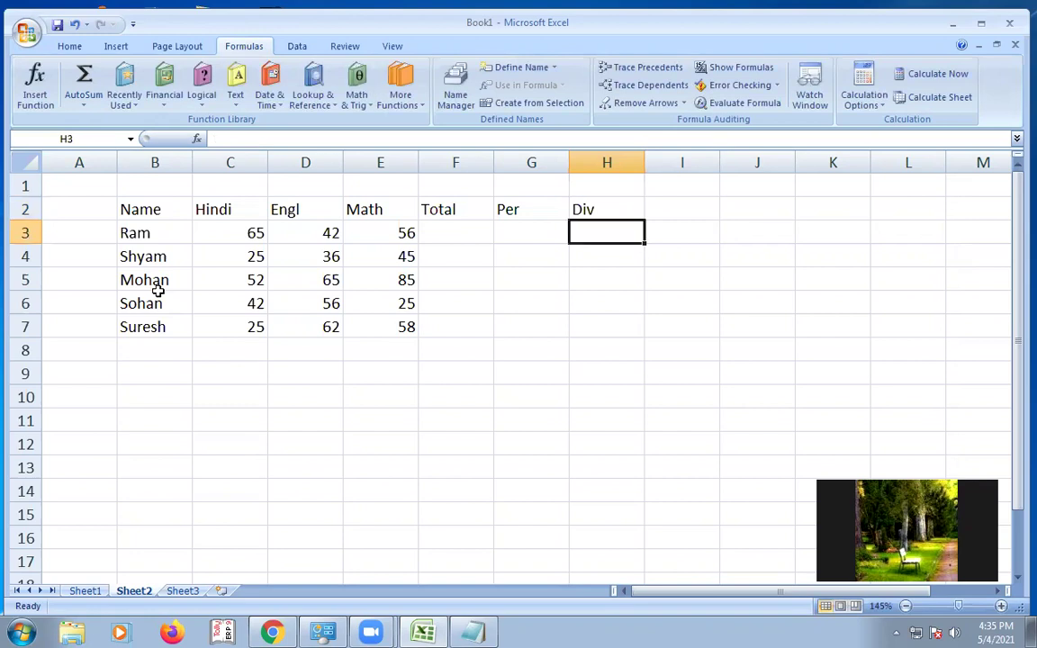
Step: Center the contents of cells C3 to H7 horizontally
{"action": "key", "text": "Left"}
{"action": "key", "text": "Left"}
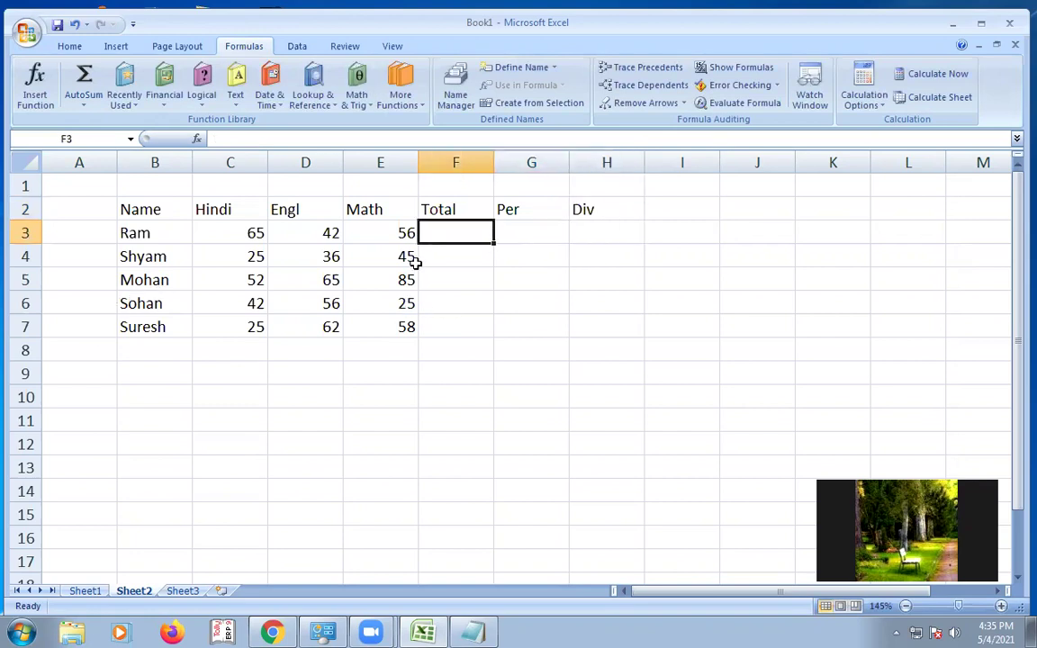
{"action": "left_click_drag", "start_coordinate": [230, 232], "coordinate": [608, 331]}
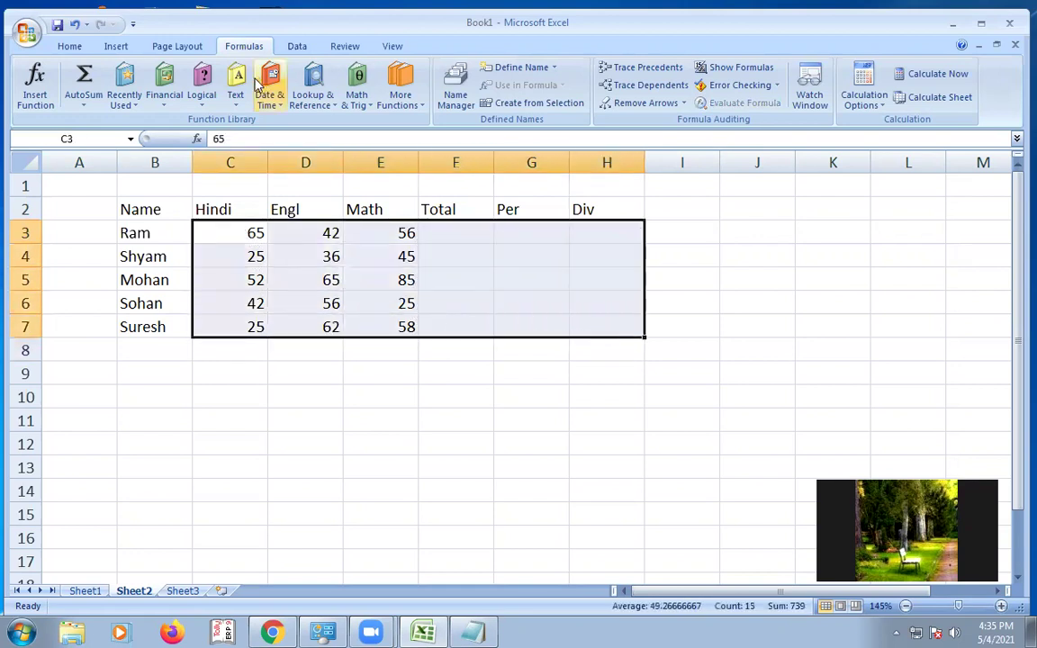
{"action": "left_click", "coordinate": [76, 49]}
{"action": "left_click", "coordinate": [330, 98]}
{"action": "left_click", "coordinate": [305, 396]}
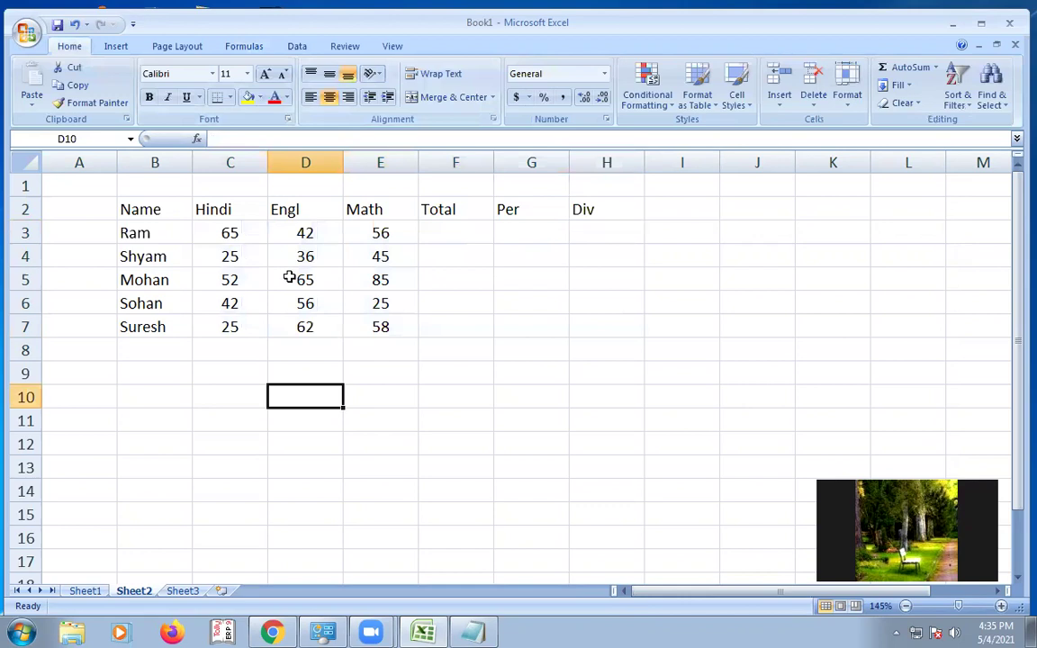
Step: Total the first student's three marks in cell F3 with the formula =sum(c3:e3)
{"action": "left_click_drag", "start_coordinate": [216, 233], "coordinate": [376, 236]}
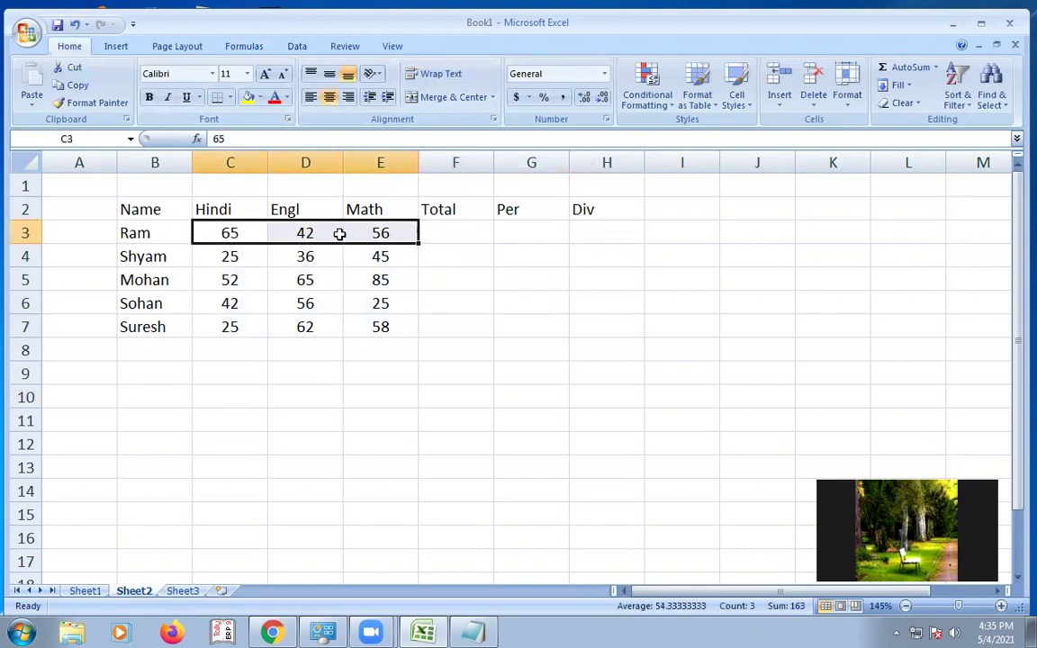
{"action": "left_click", "coordinate": [437, 232]}
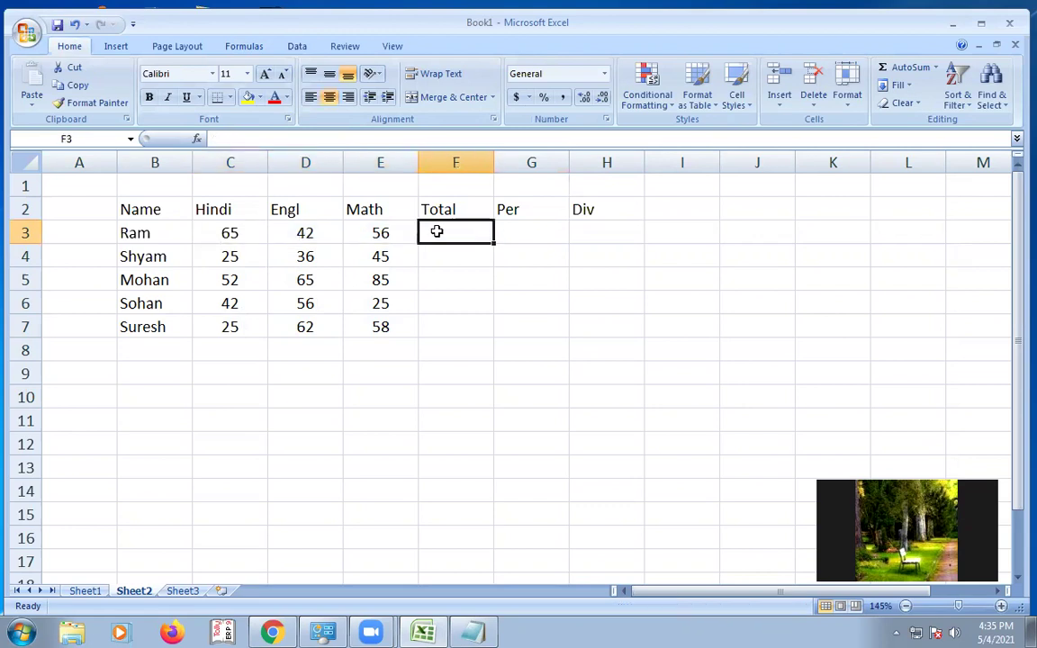
{"action": "type", "text": "=sum("}
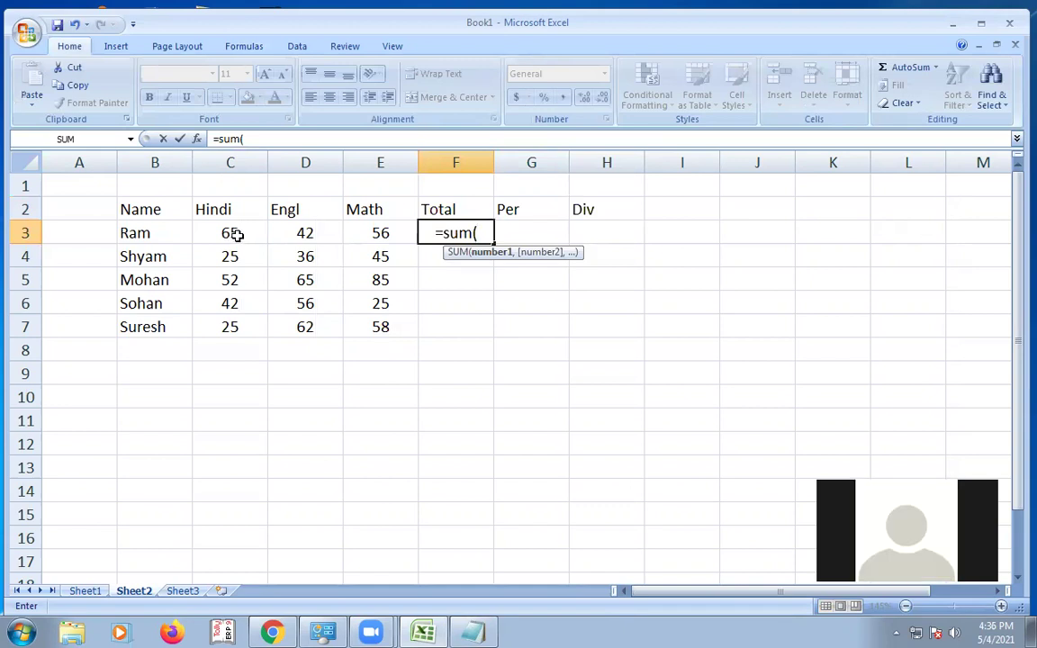
{"action": "type", "text": "c"}
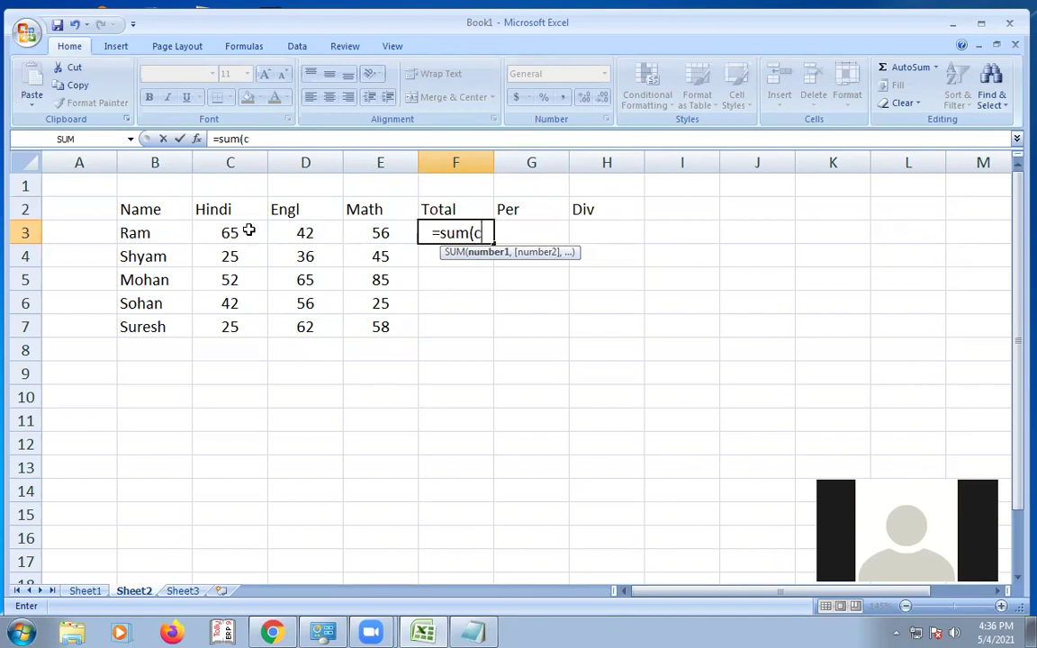
{"action": "type", "text": "3:"}
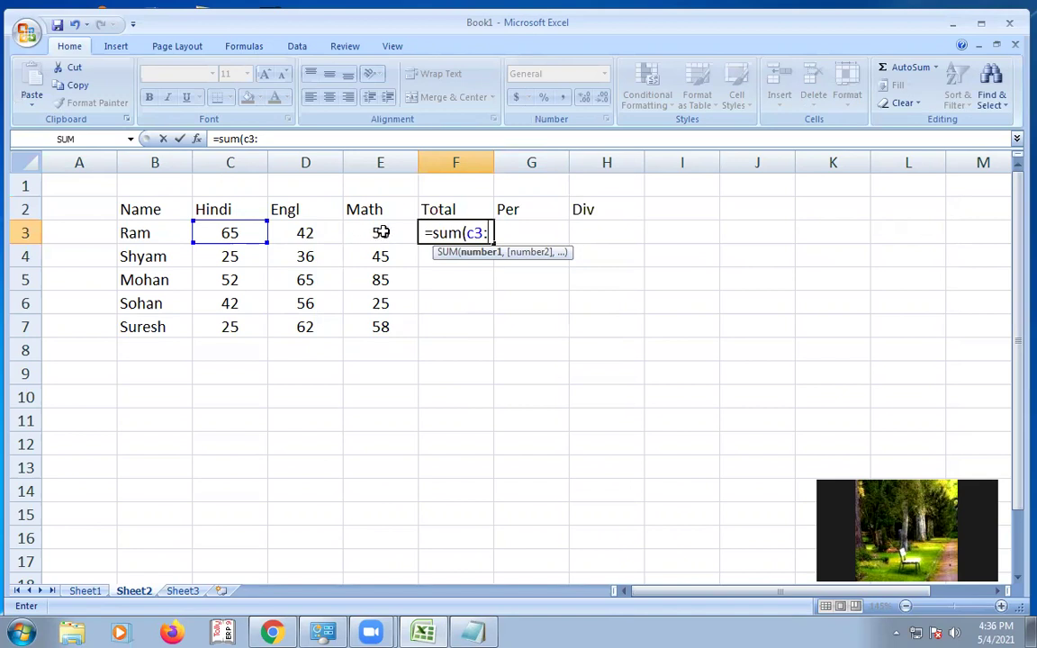
{"action": "type", "text": "e3"}
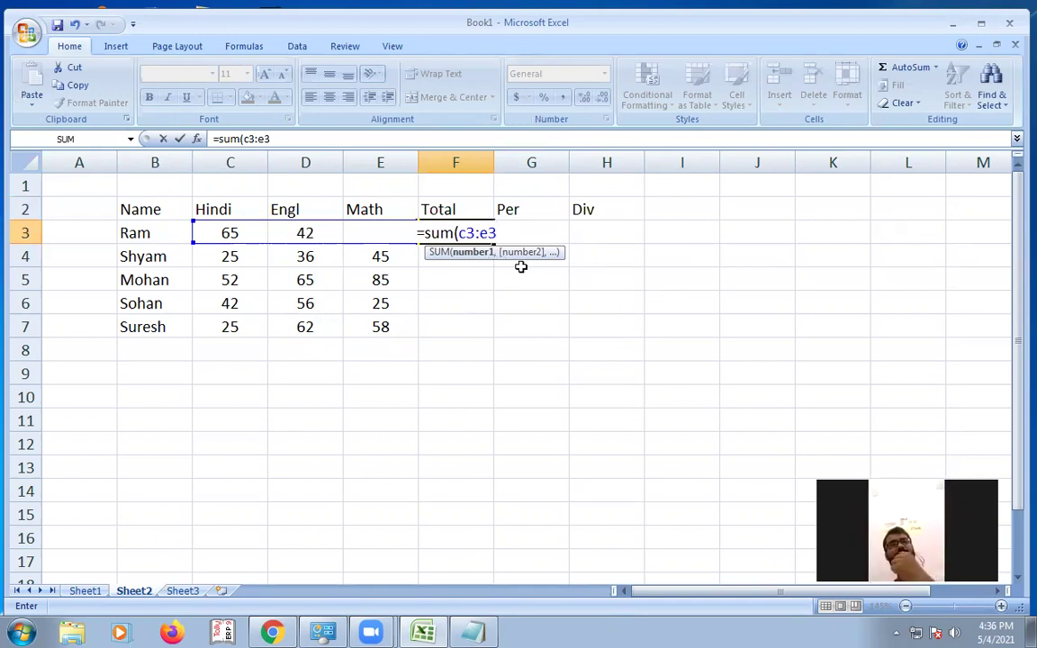
{"action": "type", "text": ")"}
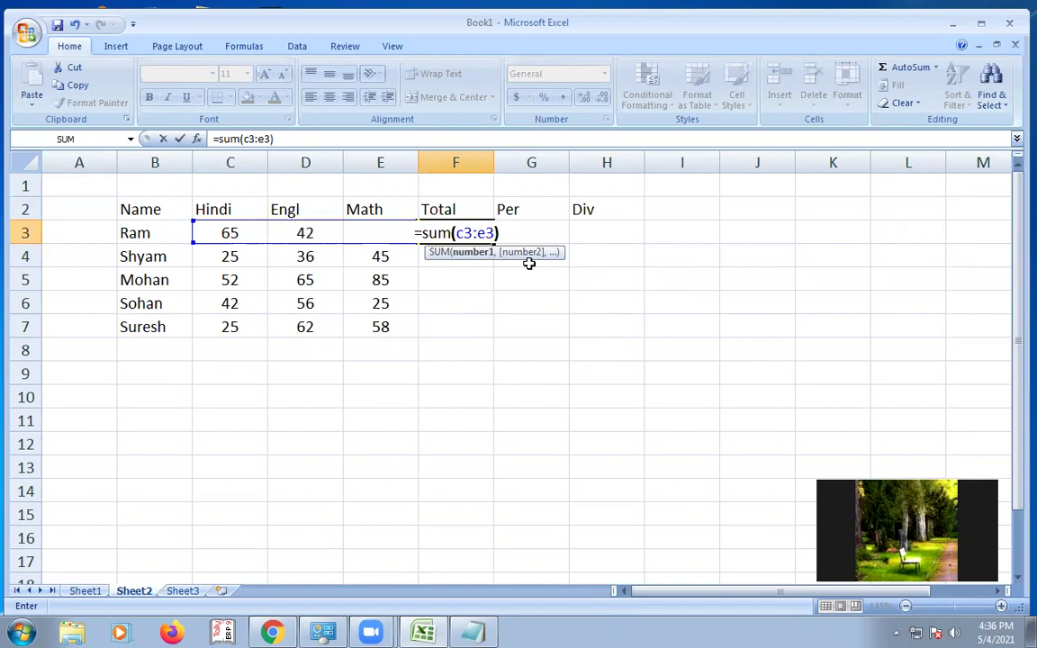
{"action": "key", "text": "Return"}
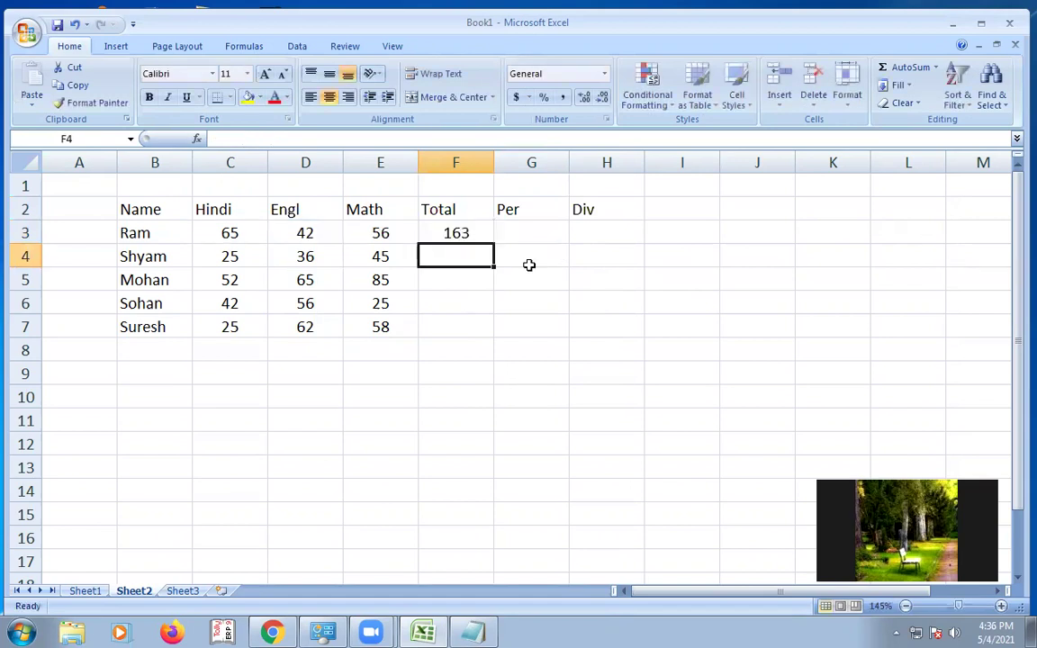
Step: Fill the SUM formula from F3 down to F7 and check the second student's total against the marks in C4 to E4
{"action": "key", "text": "Up"}
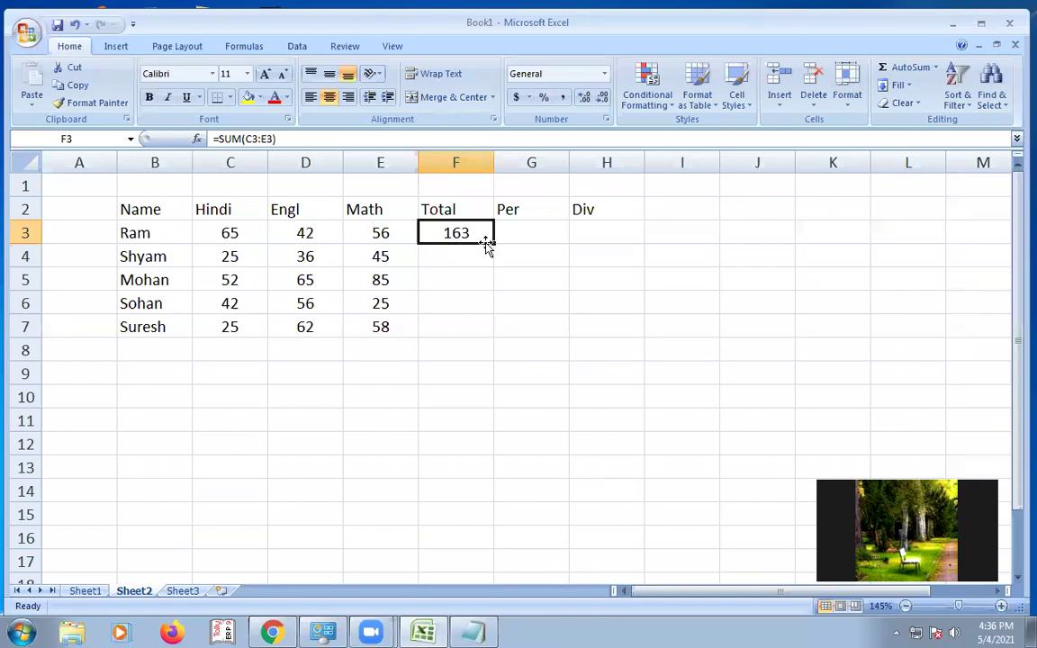
{"action": "left_click_drag", "start_coordinate": [495, 244], "coordinate": [492, 329]}
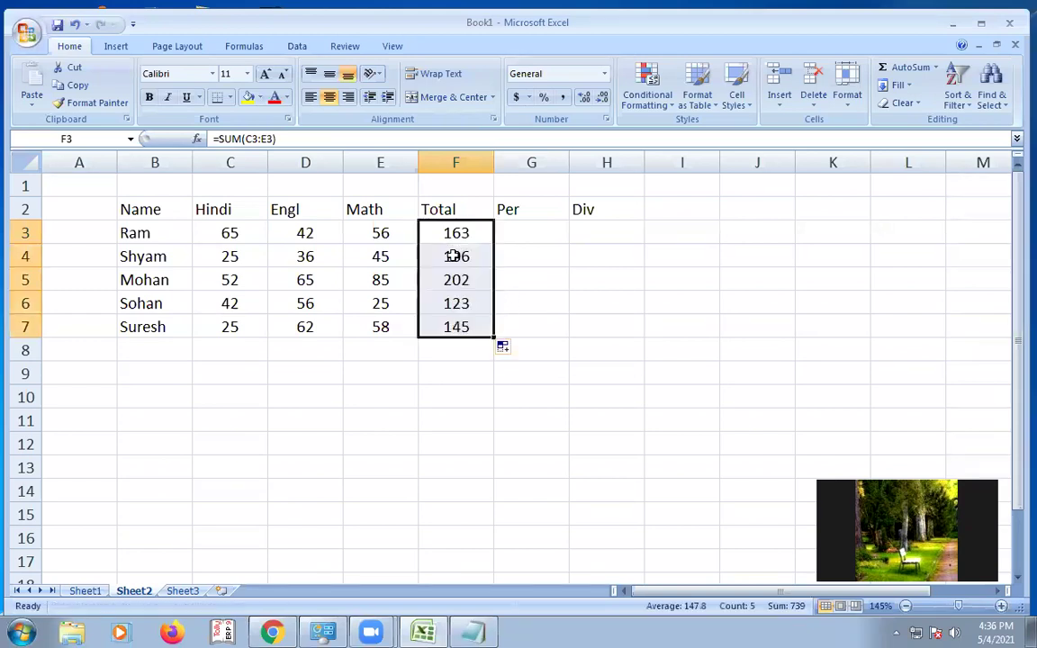
{"action": "left_click", "coordinate": [454, 256]}
{"action": "left_click_drag", "start_coordinate": [227, 256], "coordinate": [416, 256]}
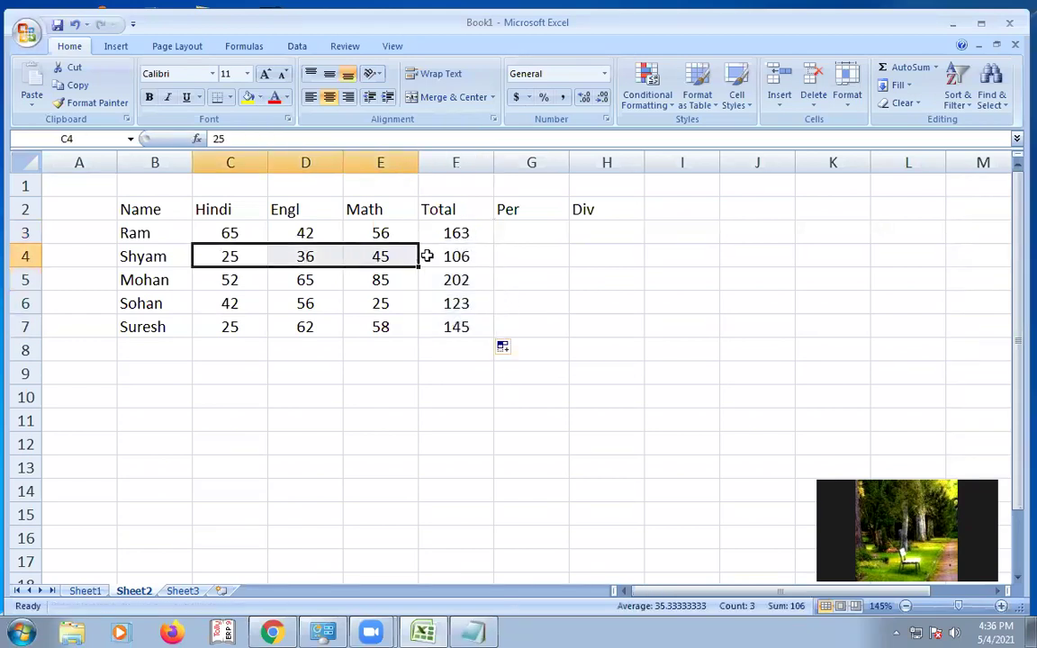
{"action": "left_click", "coordinate": [449, 256]}
Step: Shade the total cells F3 to F7 with a light green fill
{"action": "left_click_drag", "start_coordinate": [453, 230], "coordinate": [460, 328]}
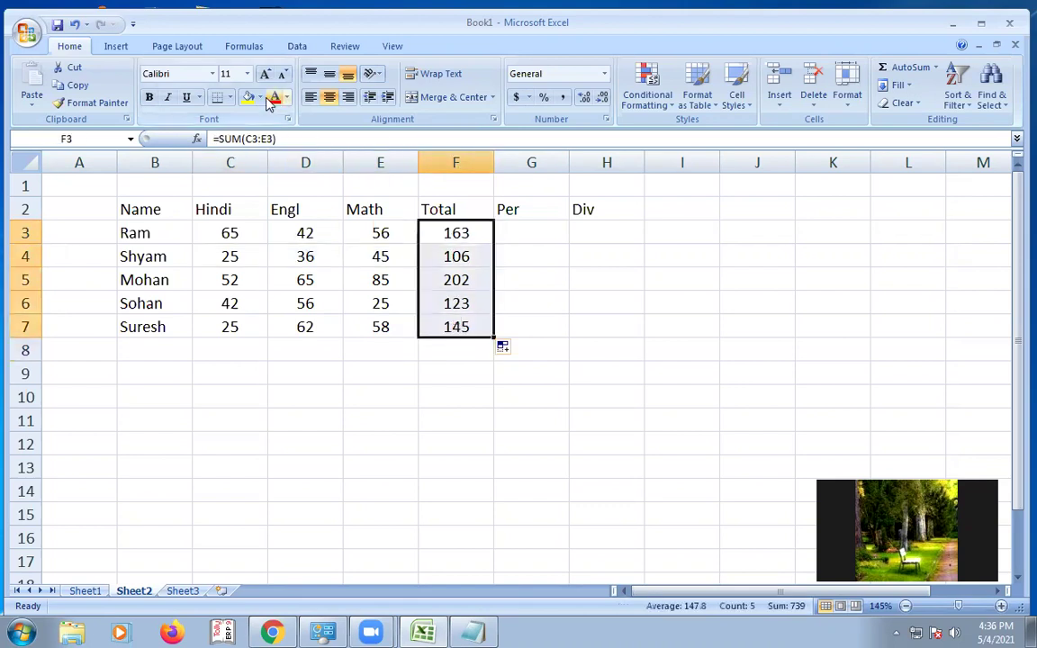
{"action": "left_click", "coordinate": [259, 98]}
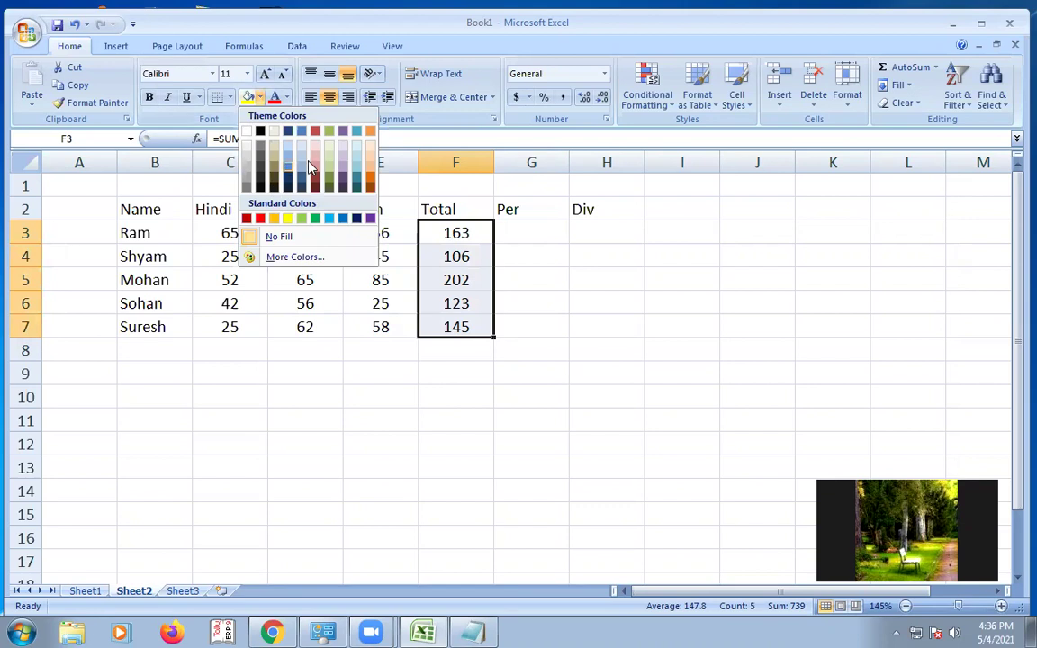
{"action": "left_click", "coordinate": [330, 148]}
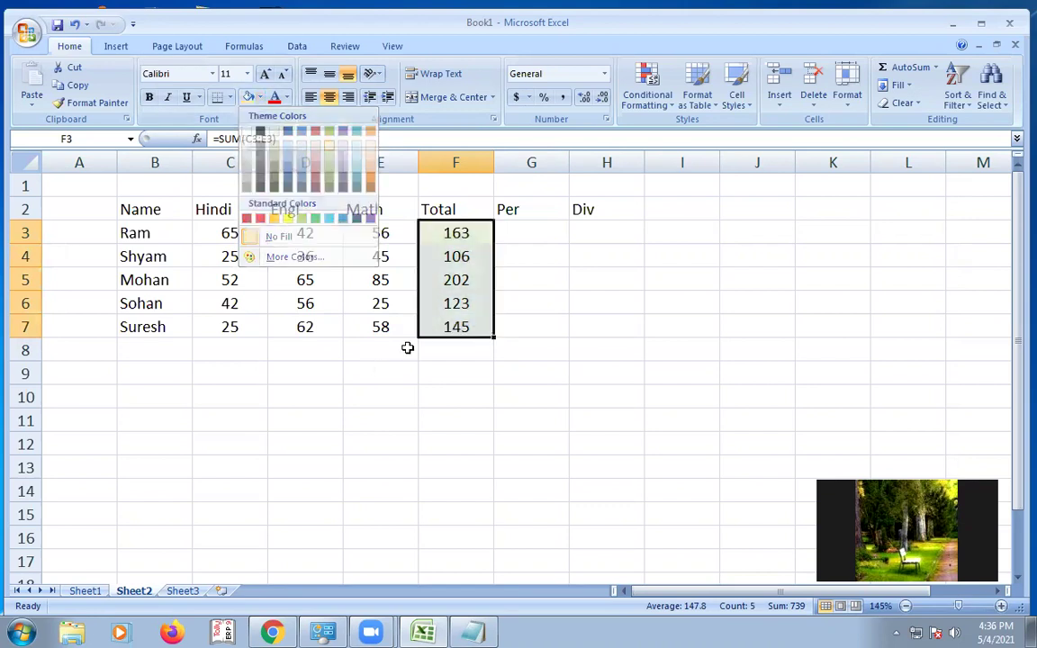
{"action": "left_click", "coordinate": [459, 347]}
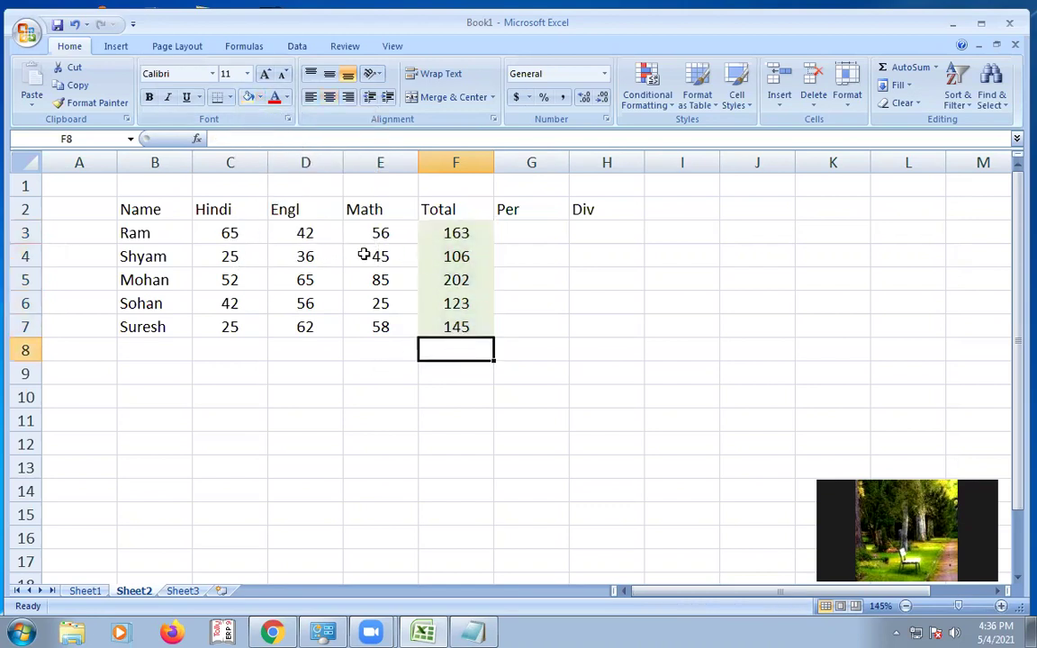
Step: Compare the marks in rows 4 to 7 with their totals in column F
{"action": "left_click_drag", "start_coordinate": [229, 255], "coordinate": [380, 256]}
{"action": "left_click", "coordinate": [454, 259]}
{"action": "left_click_drag", "start_coordinate": [225, 280], "coordinate": [378, 280]}
{"action": "left_click", "coordinate": [456, 280]}
{"action": "left_click_drag", "start_coordinate": [265, 309], "coordinate": [425, 335]}
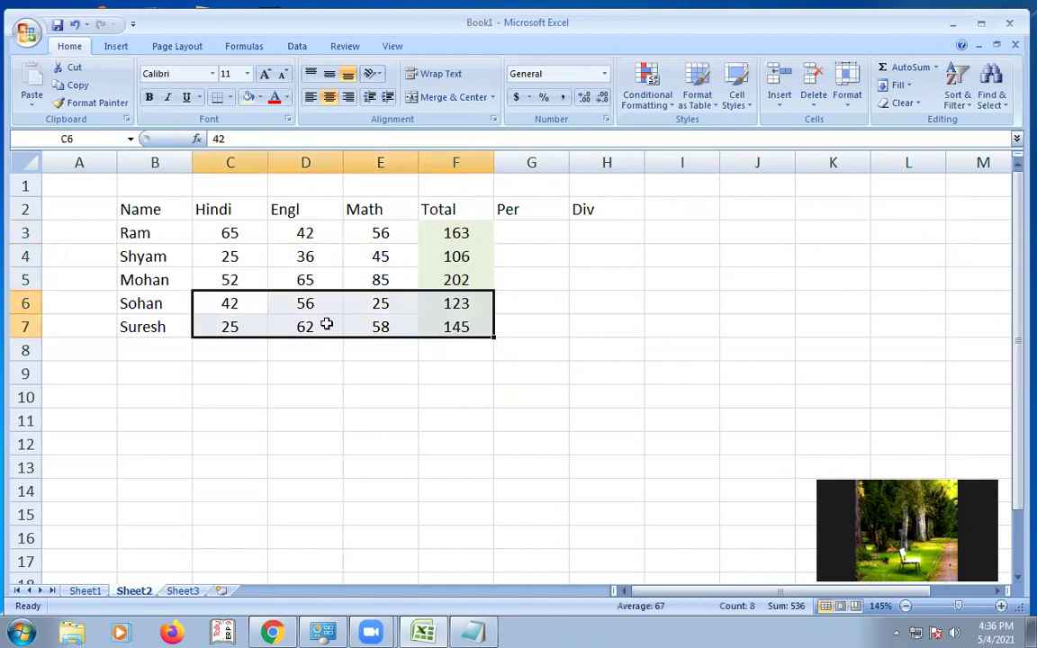
{"action": "left_click", "coordinate": [455, 303]}
{"action": "left_click", "coordinate": [456, 329]}
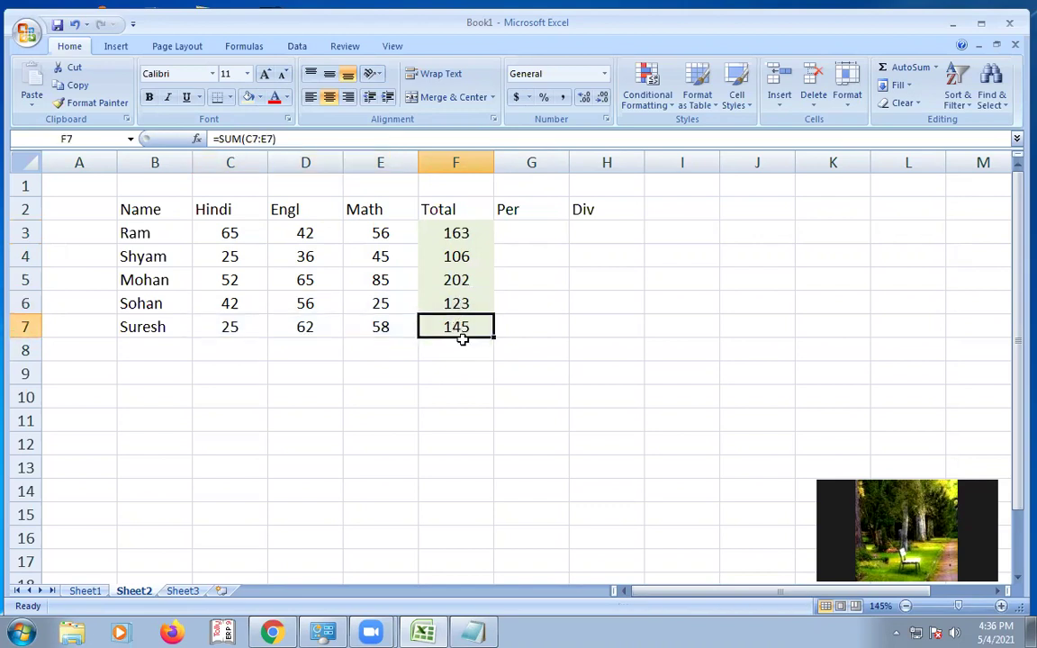
Step: Calculate the first student's percentage in cell G3 from the total with the formula =F3*100/300
{"action": "left_click", "coordinate": [520, 233]}
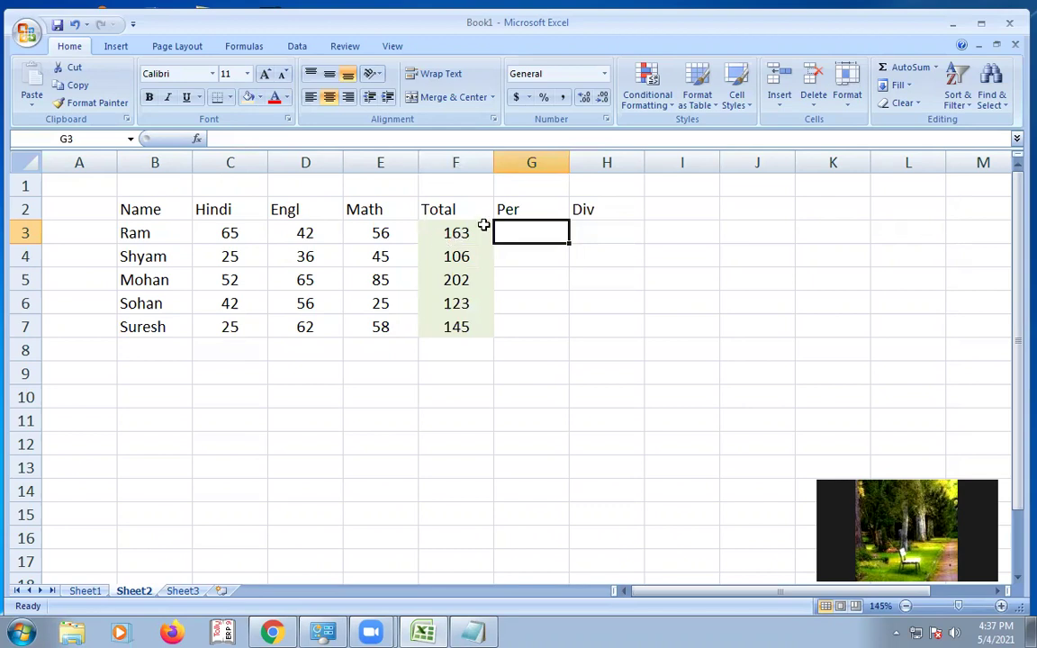
{"action": "left_click", "coordinate": [457, 234]}
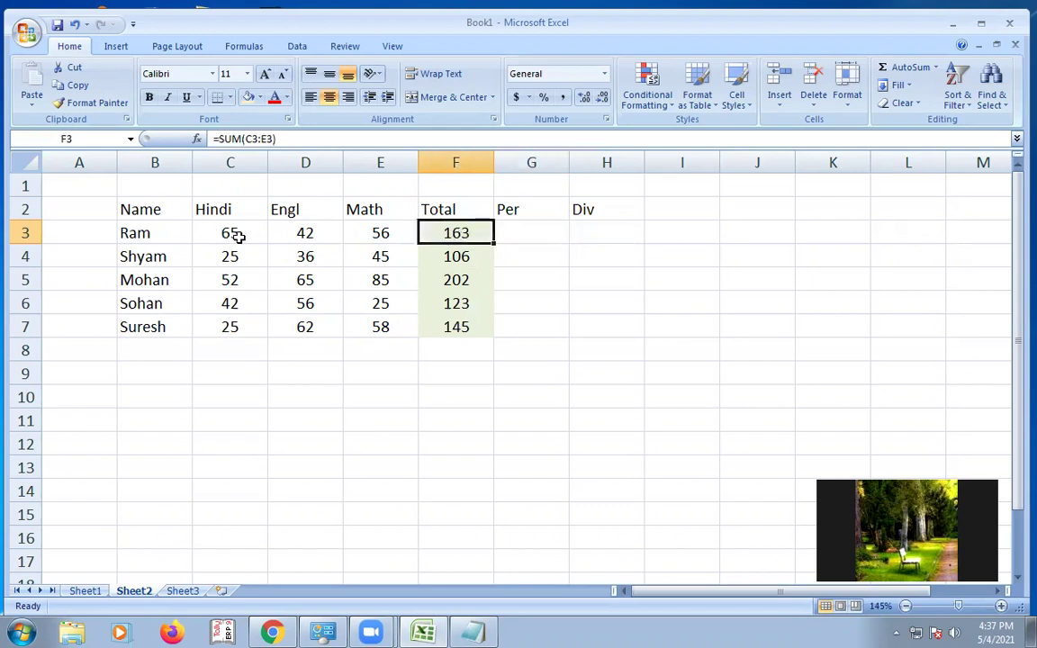
{"action": "left_click", "coordinate": [551, 239]}
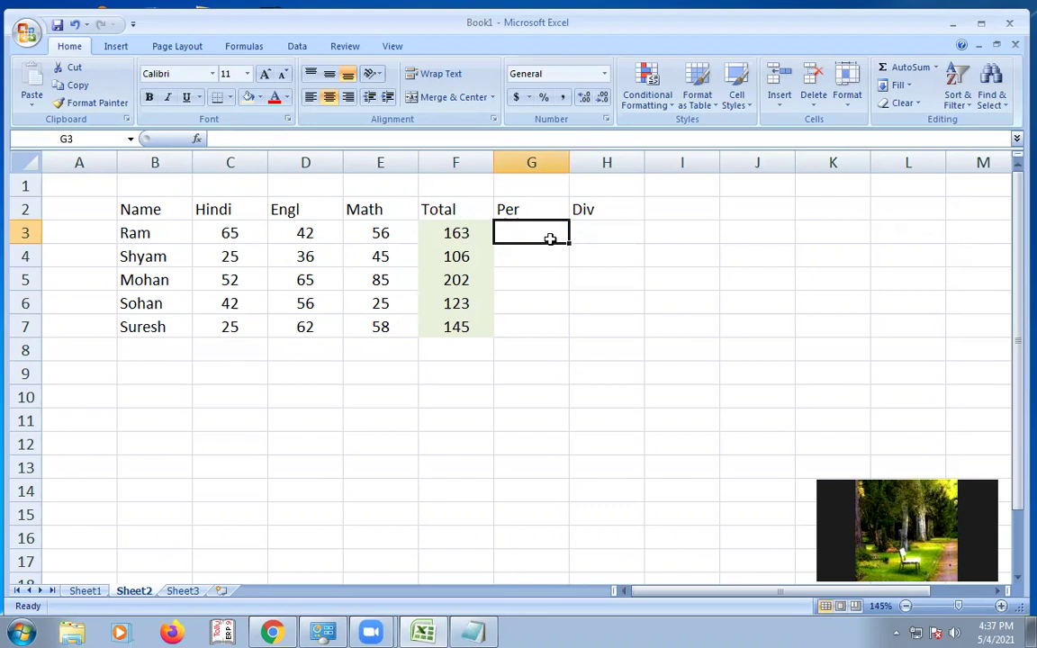
{"action": "type", "text": "="}
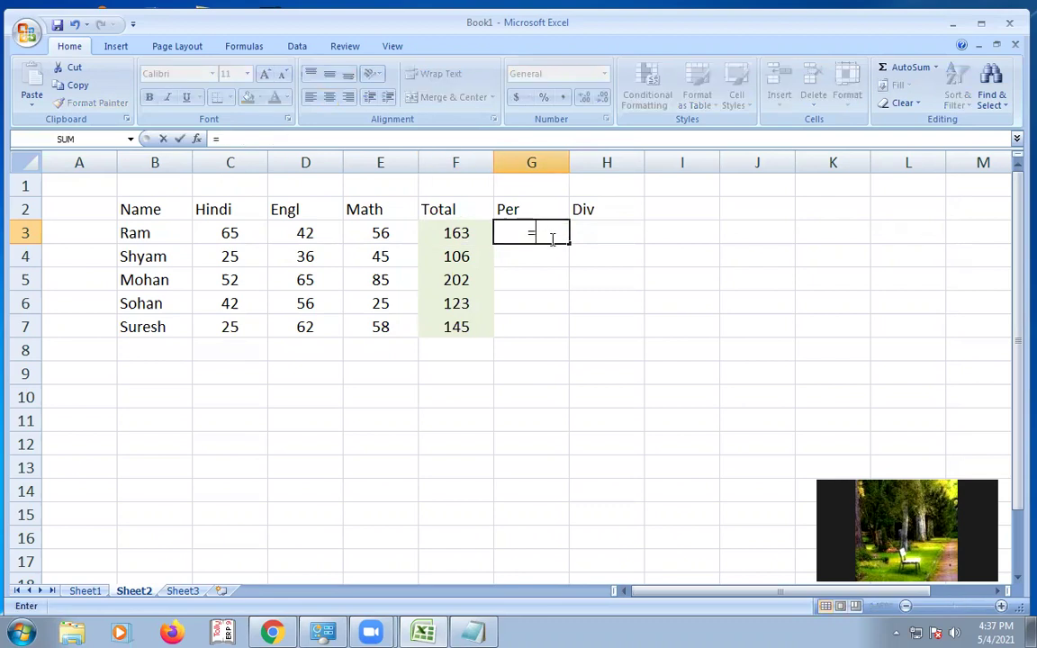
{"action": "left_click", "coordinate": [462, 233]}
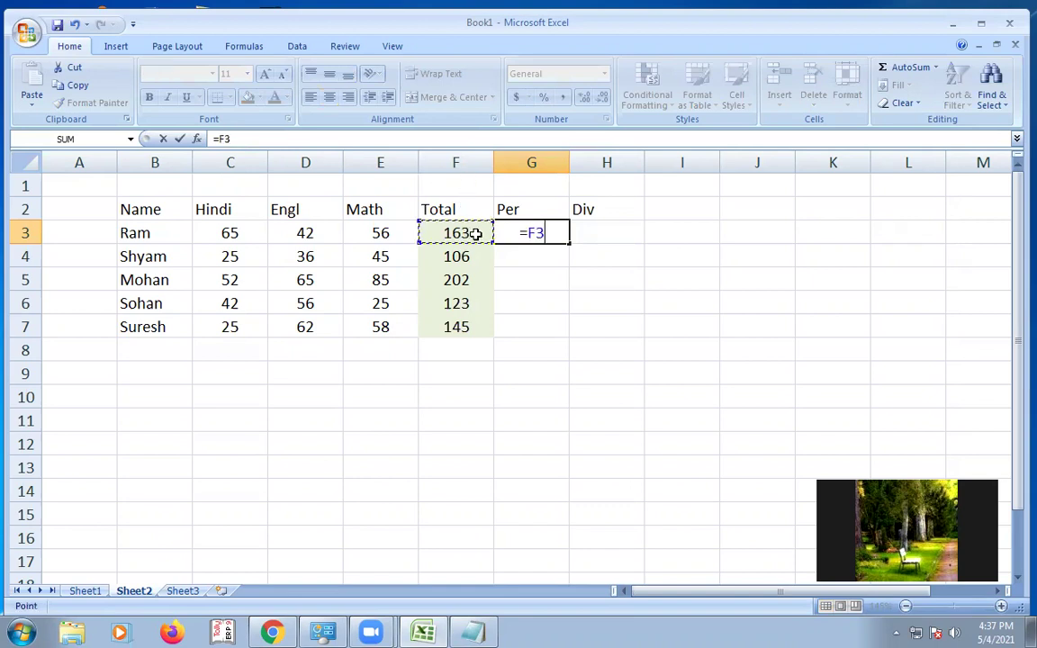
{"action": "type", "text": "*100/"}
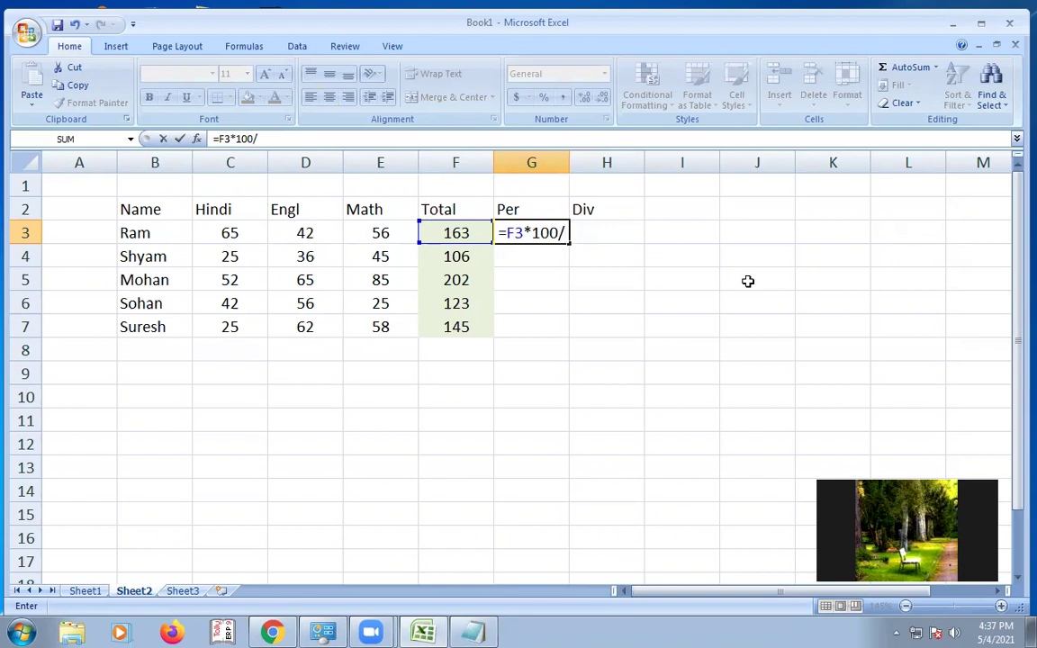
{"action": "type", "text": "300"}
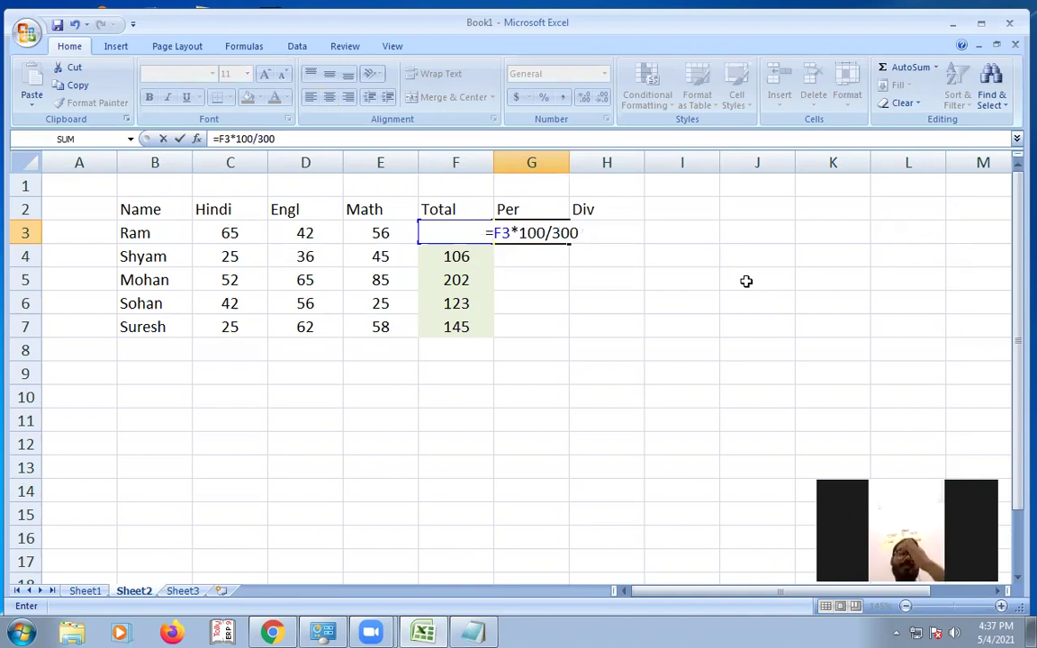
{"action": "key", "text": "Return"}
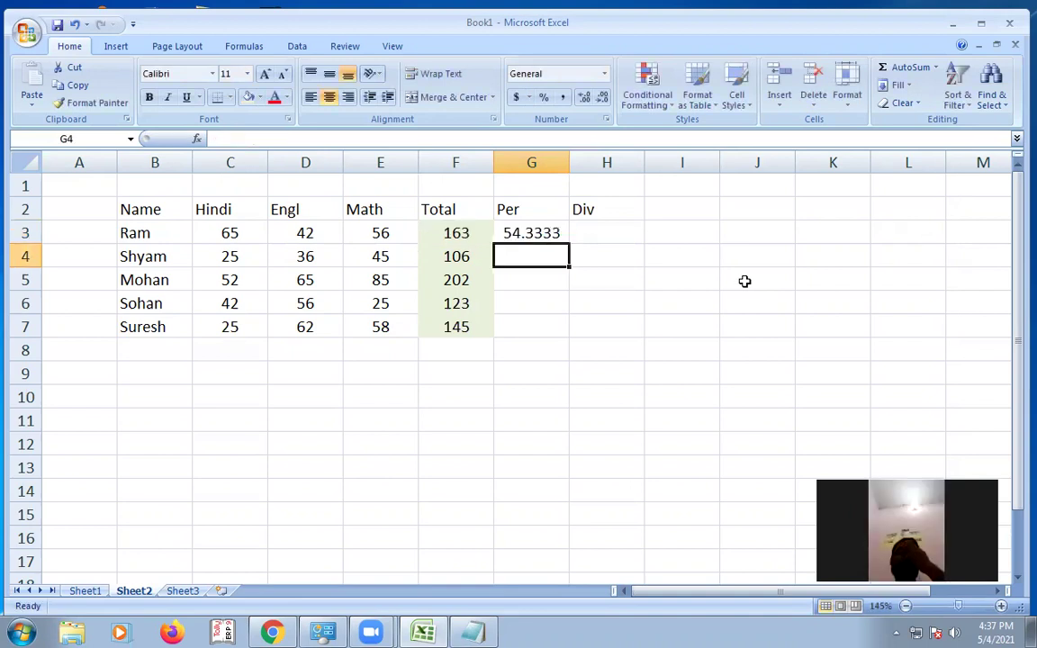
Step: Reduce the percentage in G3 to two decimal places and fill its formula down to G7
{"action": "left_click", "coordinate": [535, 227]}
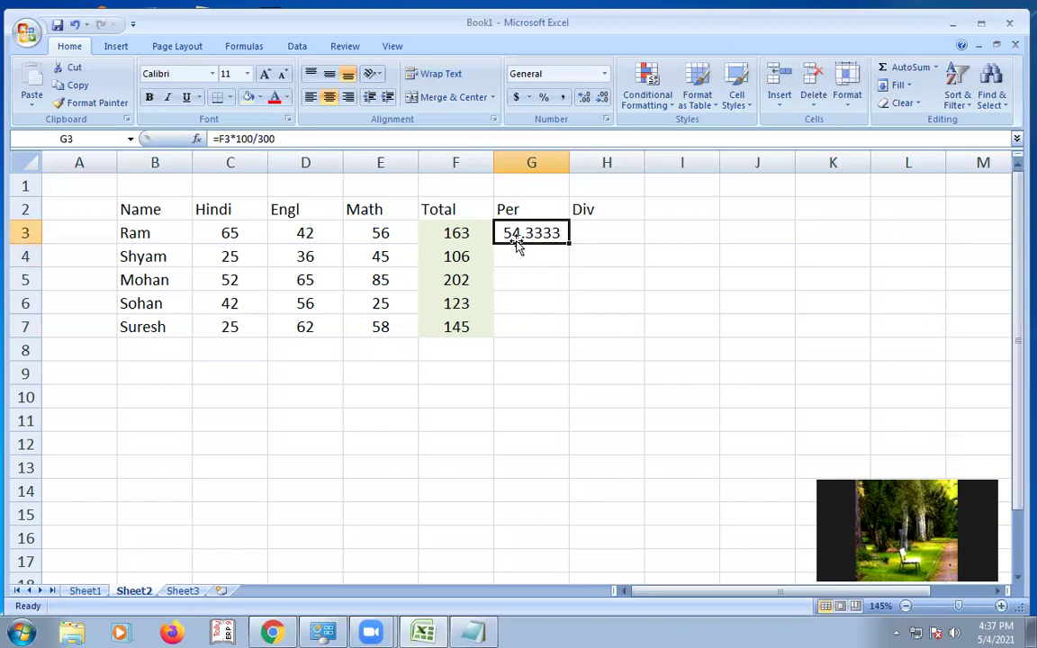
{"action": "left_click", "coordinate": [602, 99]}
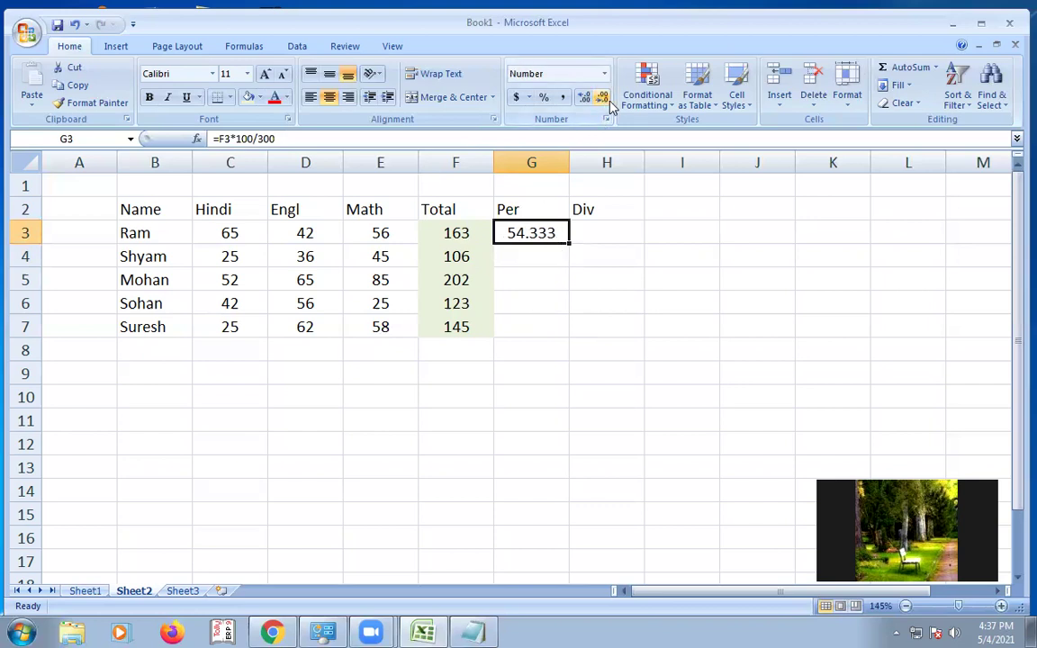
{"action": "left_click", "coordinate": [602, 99]}
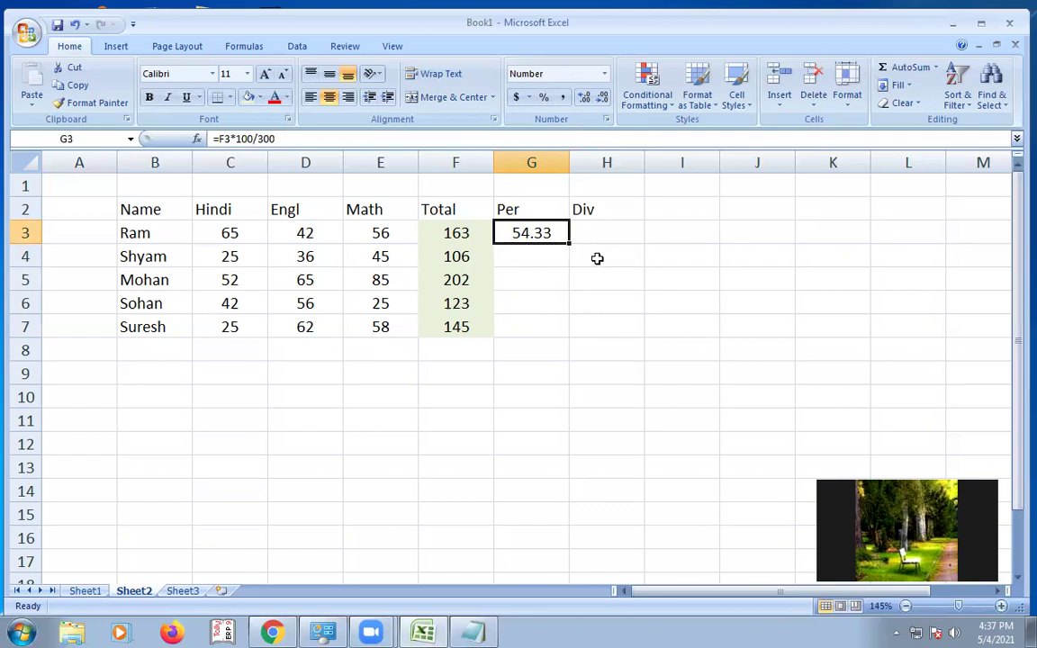
{"action": "left_click_drag", "start_coordinate": [570, 244], "coordinate": [570, 333]}
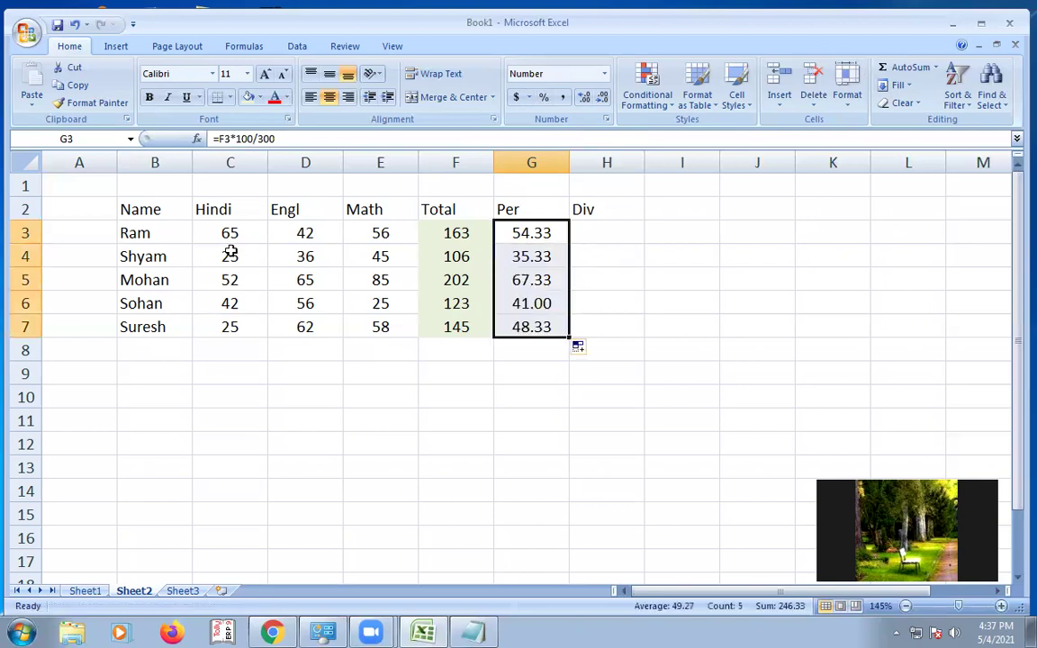
Step: Compare the totals in F4 to F7 with the percentages and formulas in G4 to G7
{"action": "left_click", "coordinate": [461, 257]}
{"action": "left_click", "coordinate": [532, 257]}
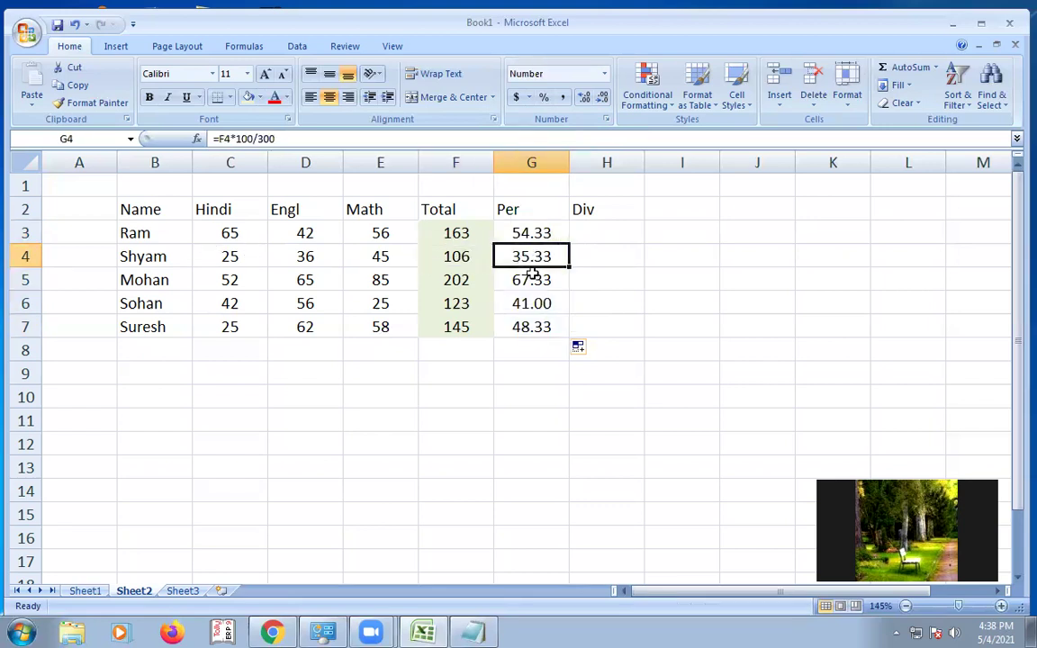
{"action": "left_click", "coordinate": [454, 280]}
{"action": "left_click", "coordinate": [532, 280]}
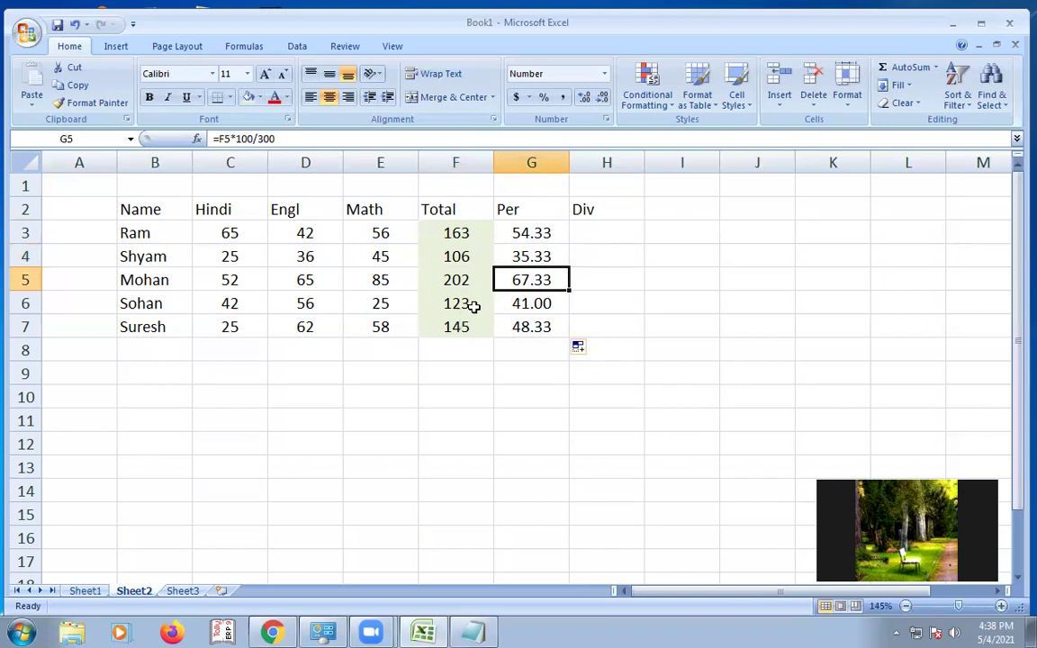
{"action": "left_click", "coordinate": [470, 303]}
{"action": "left_click", "coordinate": [531, 303]}
{"action": "left_click", "coordinate": [467, 324]}
{"action": "left_click", "coordinate": [540, 330]}
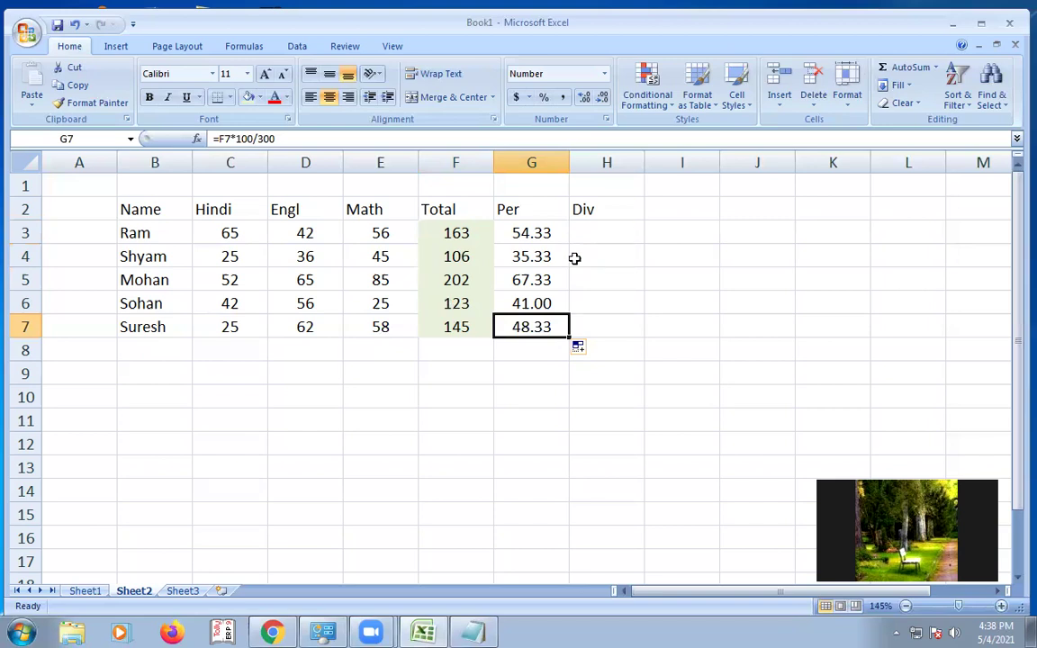
Step: Apply all borders to the marks table in cells B2 to H7
{"action": "left_click_drag", "start_coordinate": [144, 209], "coordinate": [625, 336]}
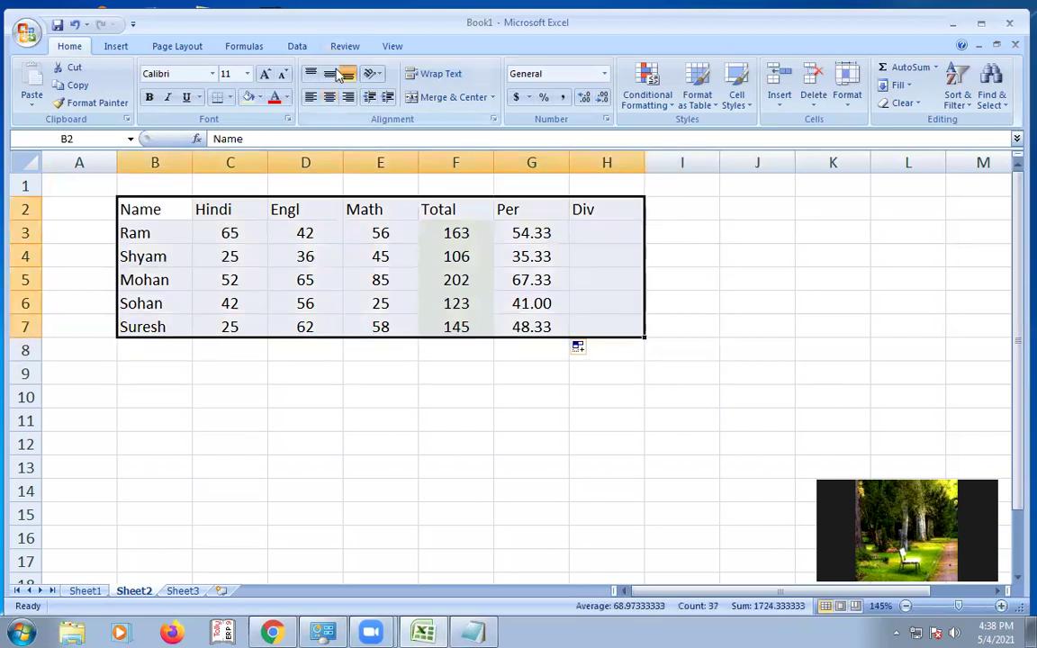
{"action": "left_click", "coordinate": [231, 97]}
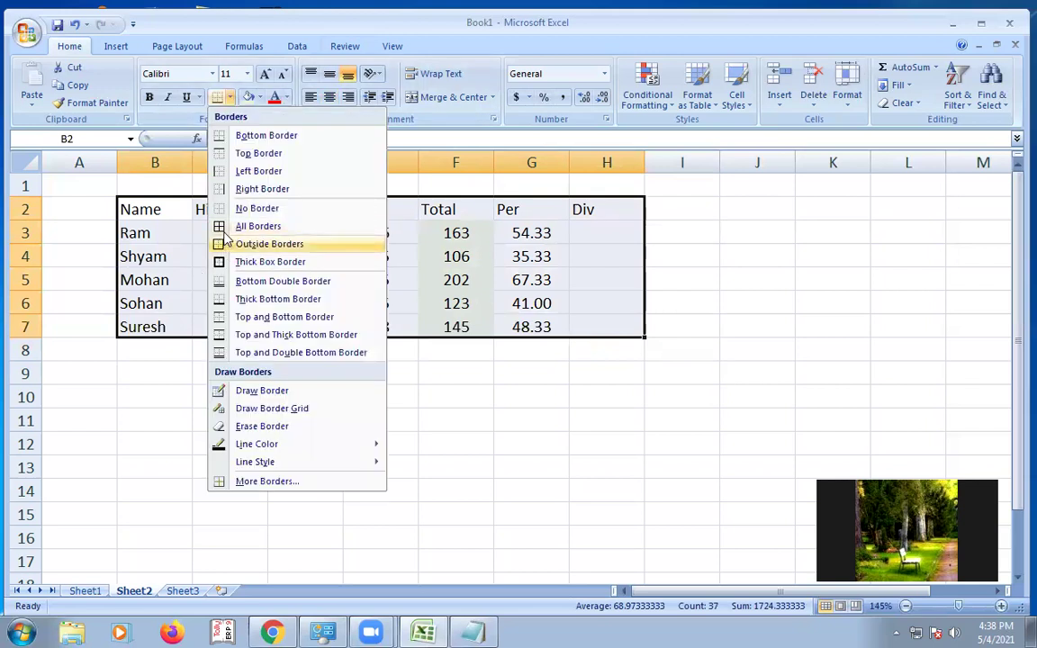
{"action": "left_click", "coordinate": [261, 226]}
Step: Delete the entire blank row 1 above the marks table and insert a new entire row in its place
{"action": "left_click", "coordinate": [77, 185]}
{"action": "right_click", "coordinate": [79, 185]}
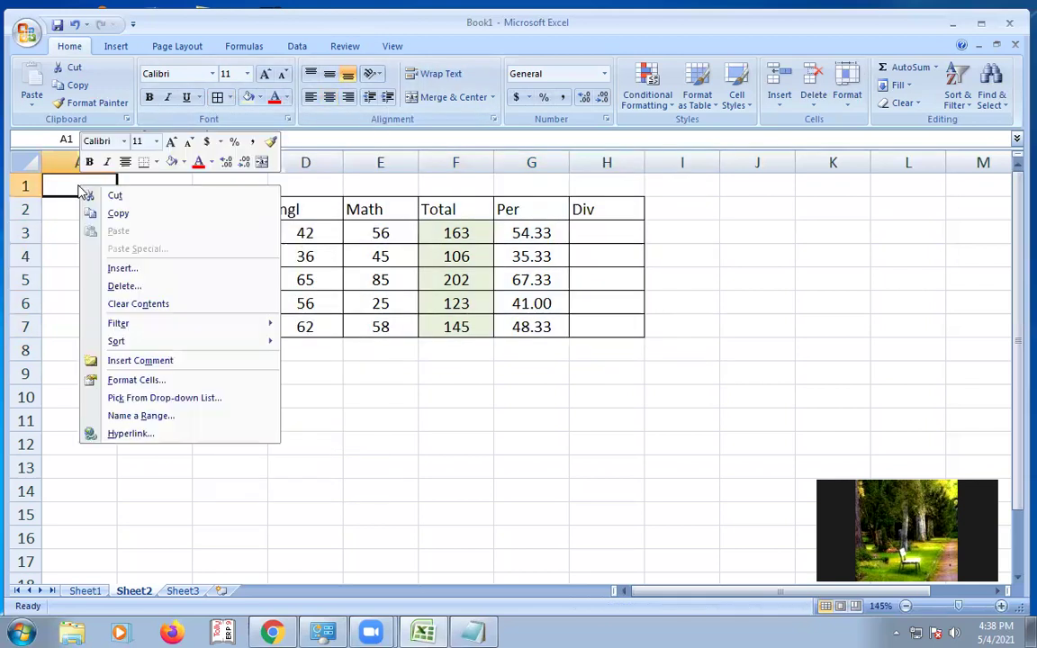
{"action": "left_click", "coordinate": [123, 286]}
{"action": "left_click", "coordinate": [70, 287]}
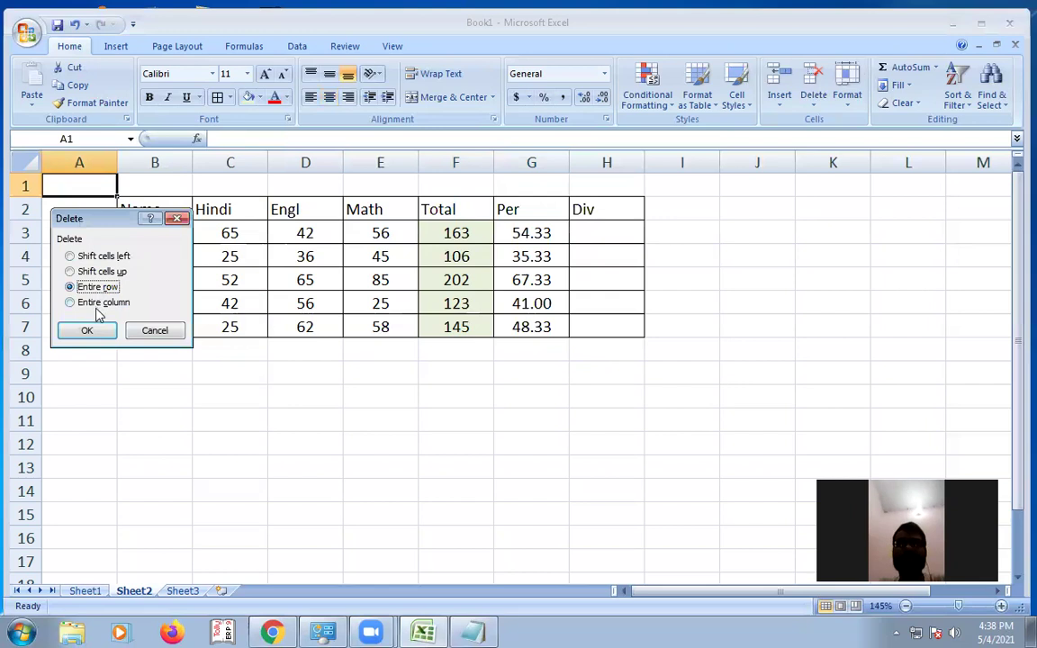
{"action": "left_click", "coordinate": [88, 331]}
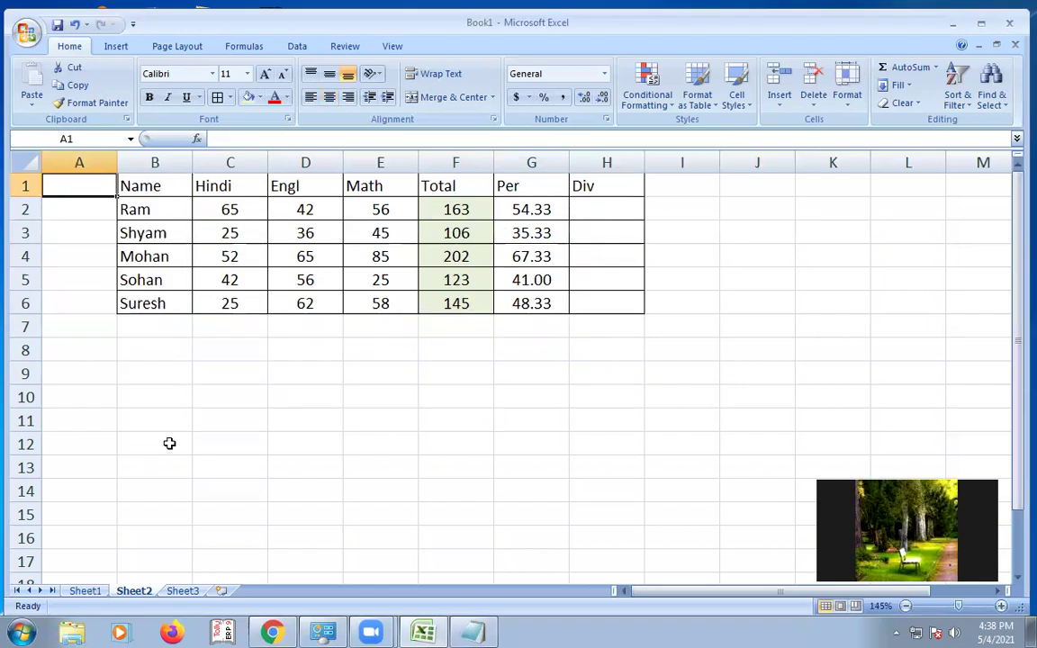
{"action": "right_click", "coordinate": [83, 186]}
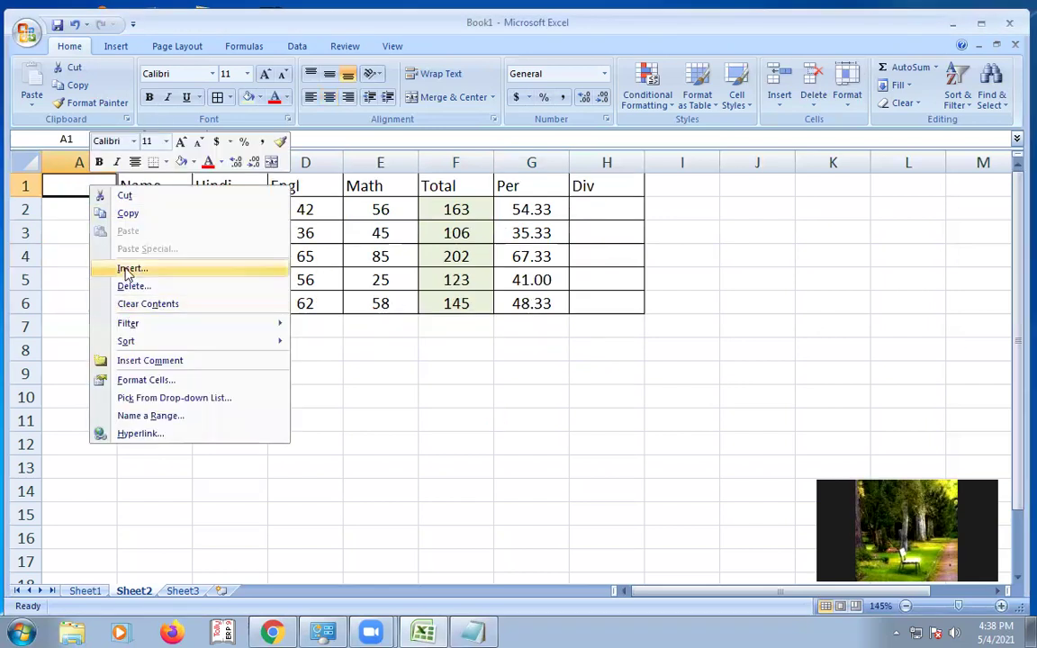
{"action": "left_click", "coordinate": [131, 268]}
{"action": "left_click", "coordinate": [74, 268]}
{"action": "left_click", "coordinate": [90, 311]}
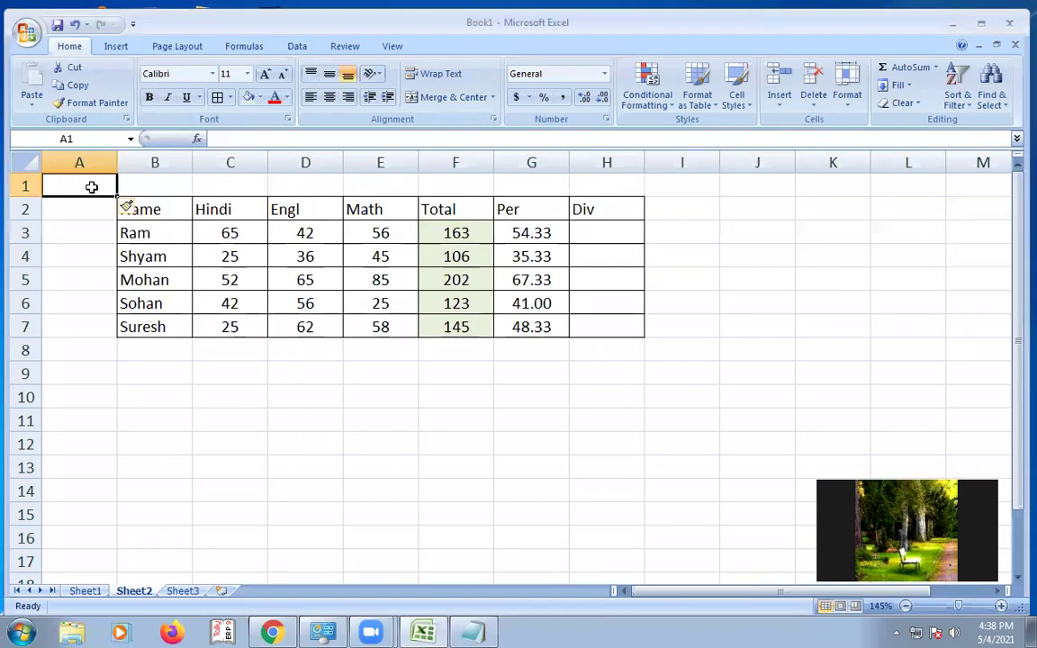
Step: Insert one more entire row at cell A1 above the marks table
{"action": "right_click", "coordinate": [88, 189]}
{"action": "left_click", "coordinate": [133, 271]}
{"action": "left_click", "coordinate": [74, 268]}
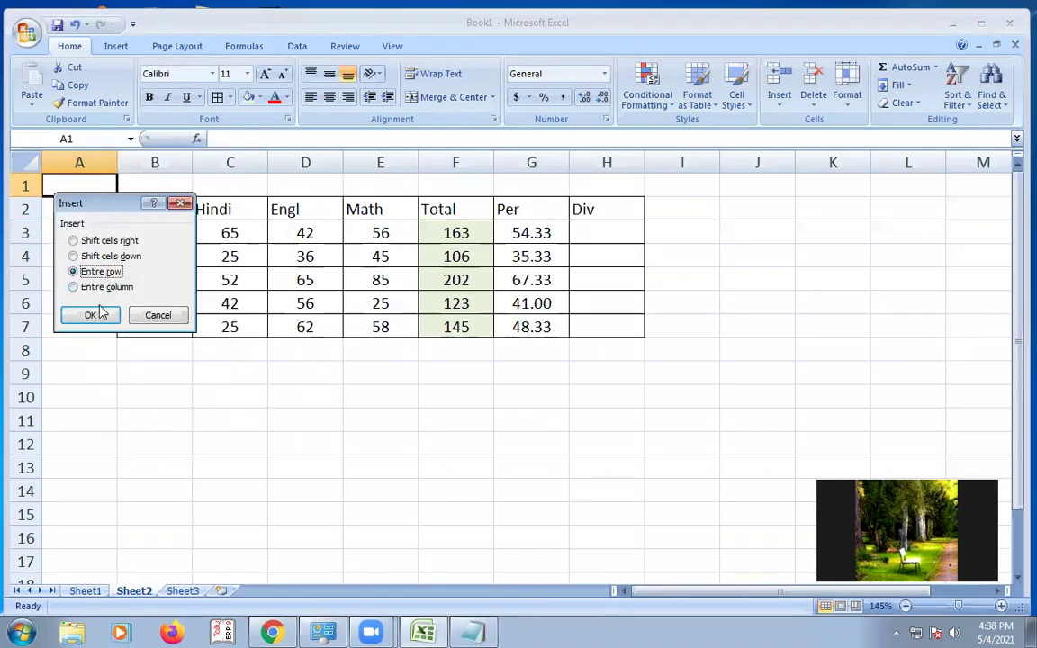
{"action": "left_click", "coordinate": [94, 311]}
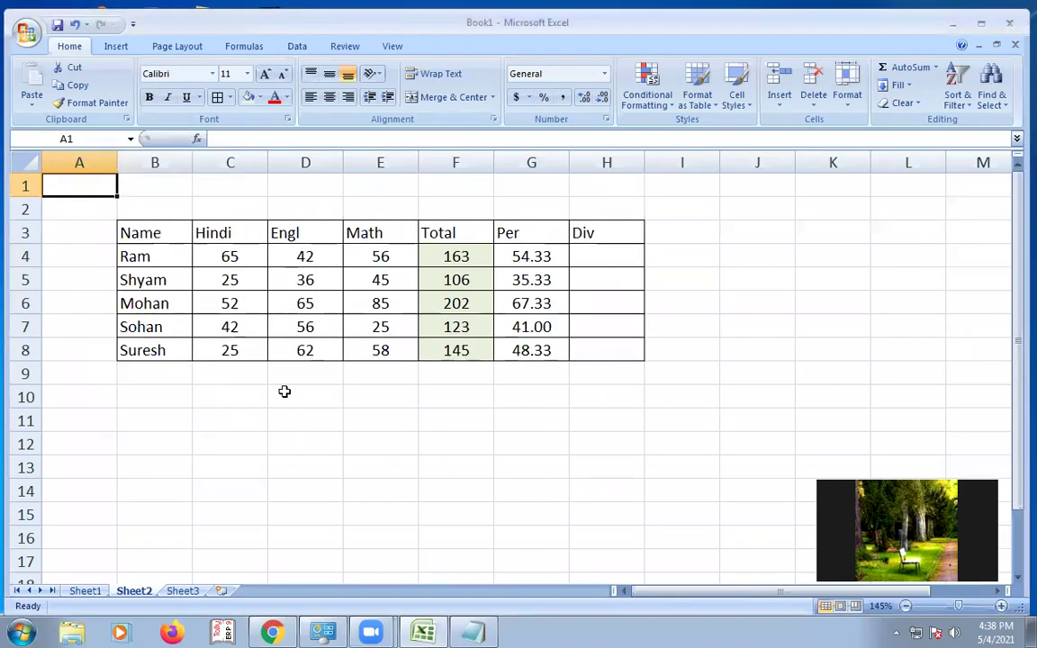
Step: Delete the entire empty column A beside the student names
{"action": "right_click", "coordinate": [69, 237]}
{"action": "left_click", "coordinate": [99, 338]}
{"action": "left_click", "coordinate": [87, 353]}
{"action": "left_click", "coordinate": [70, 381]}
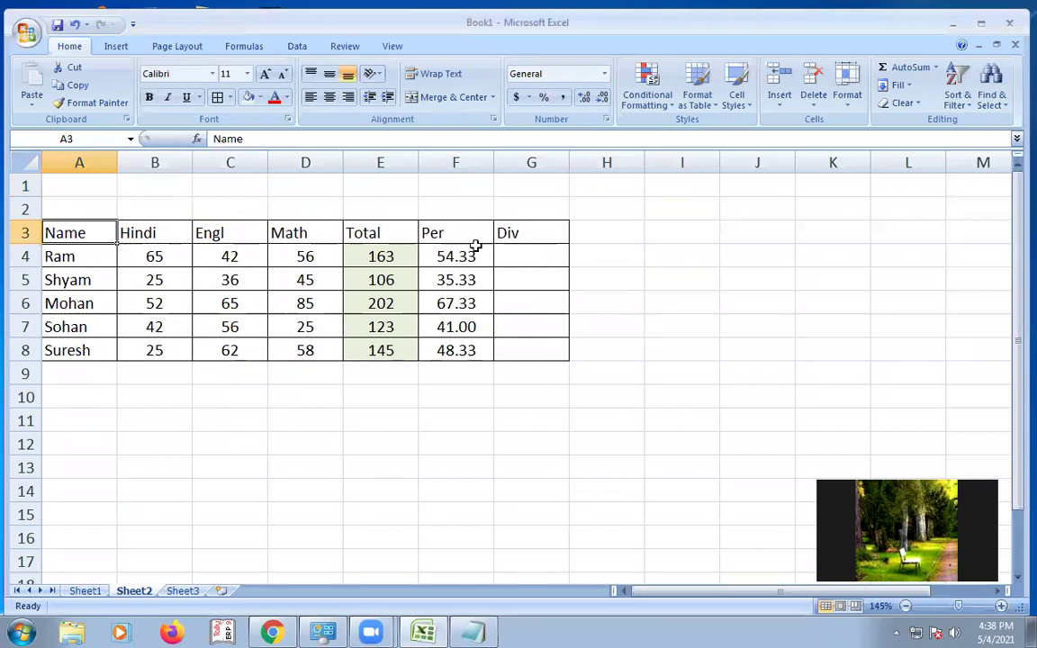
Step: Begin an IF formula in the first student's Div cell G4 that returns "First" when F4>=60
{"action": "left_click", "coordinate": [528, 257]}
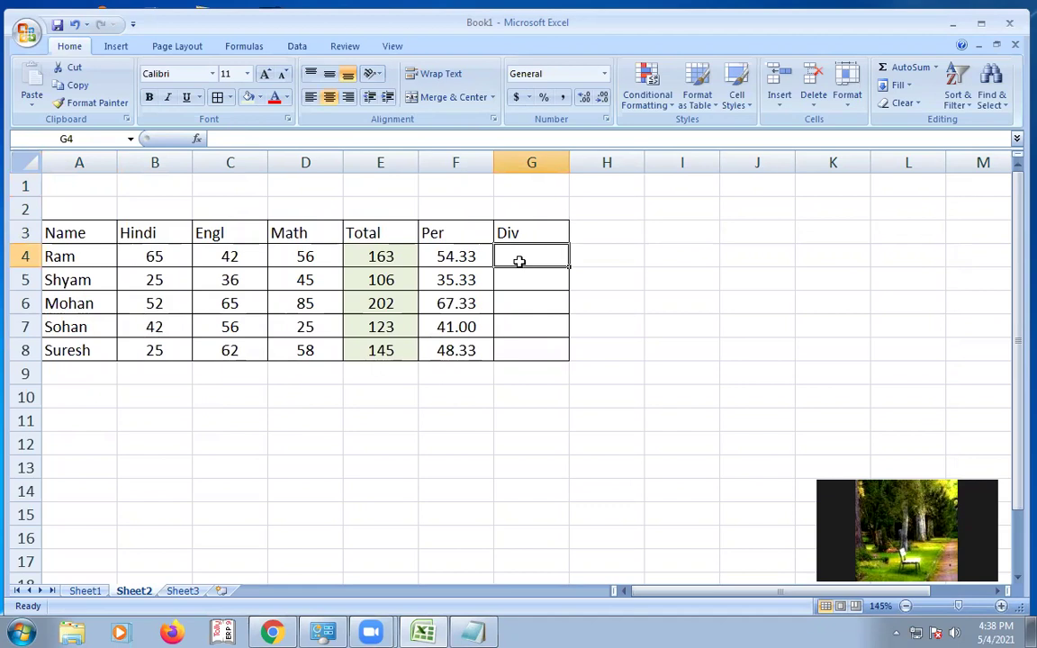
{"action": "type", "text": "="}
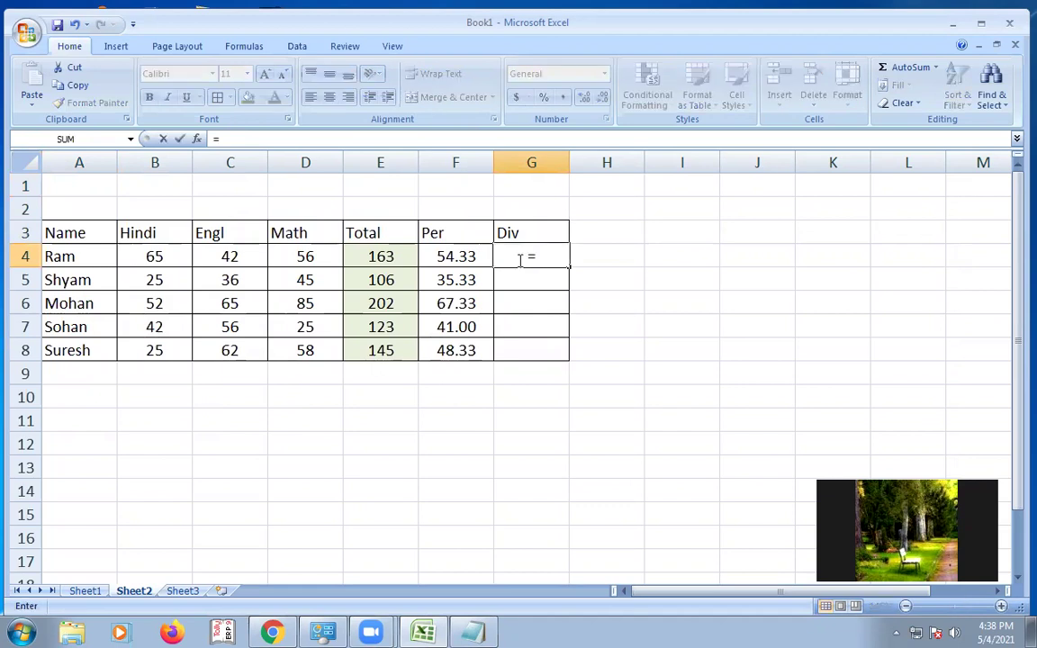
{"action": "type", "text": "if"}
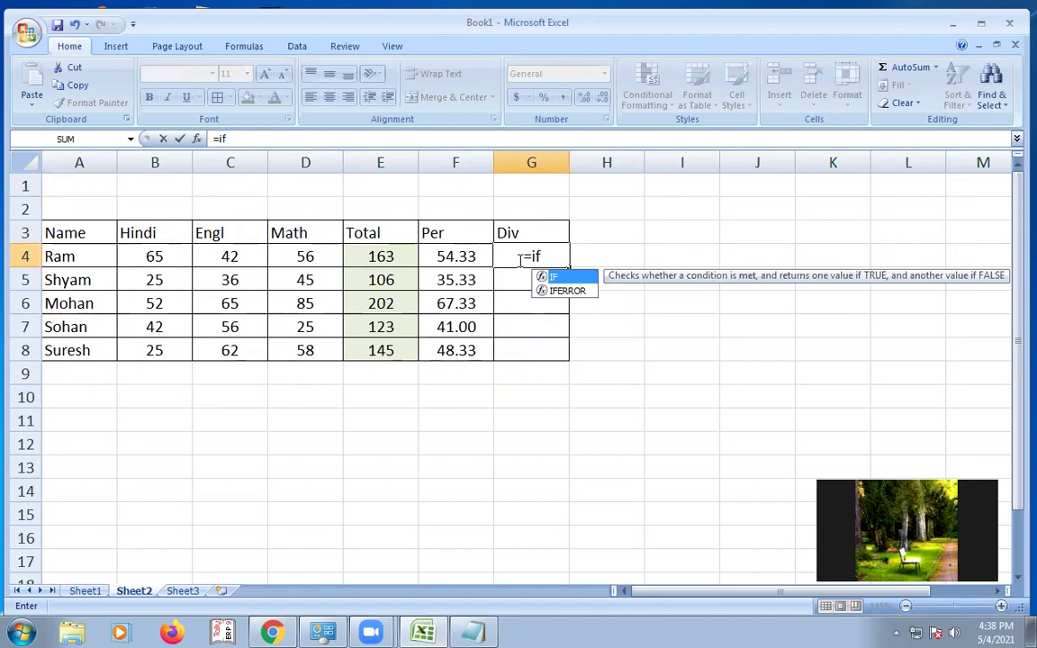
{"action": "type", "text": "("}
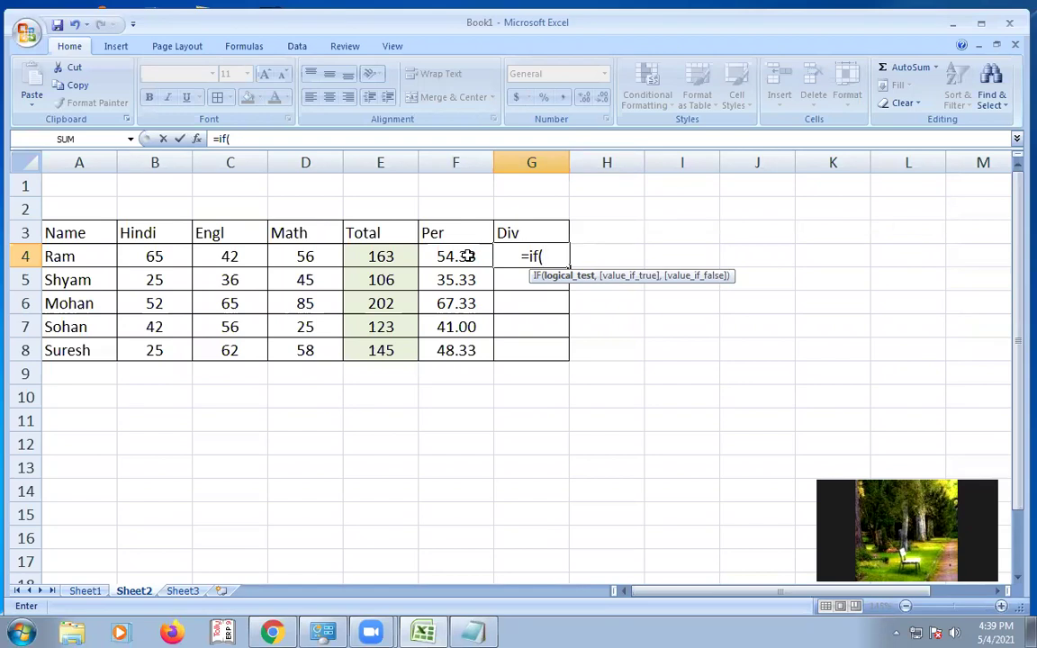
{"action": "type", "text": "f4"}
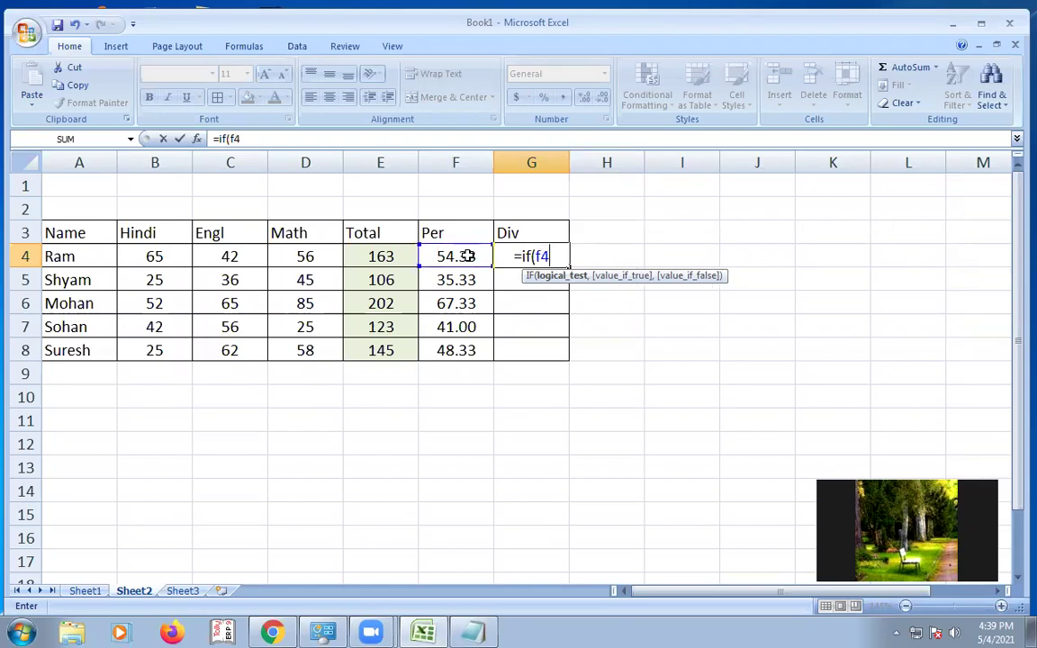
{"action": "type", "text": ">"}
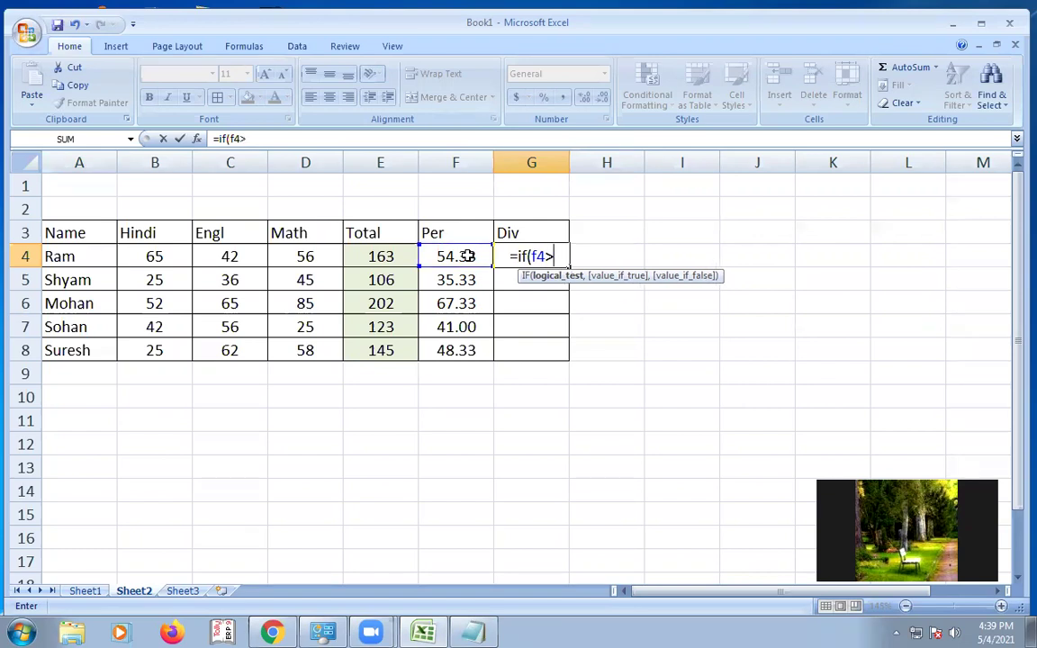
{"action": "type", "text": "=60"}
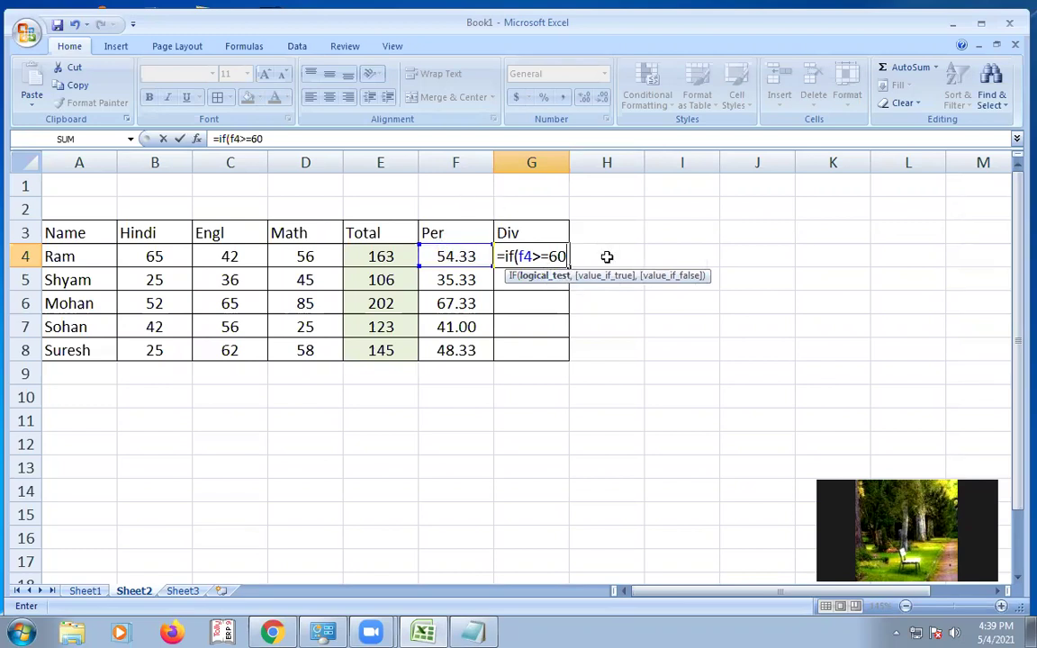
{"action": "type", "text": "."}
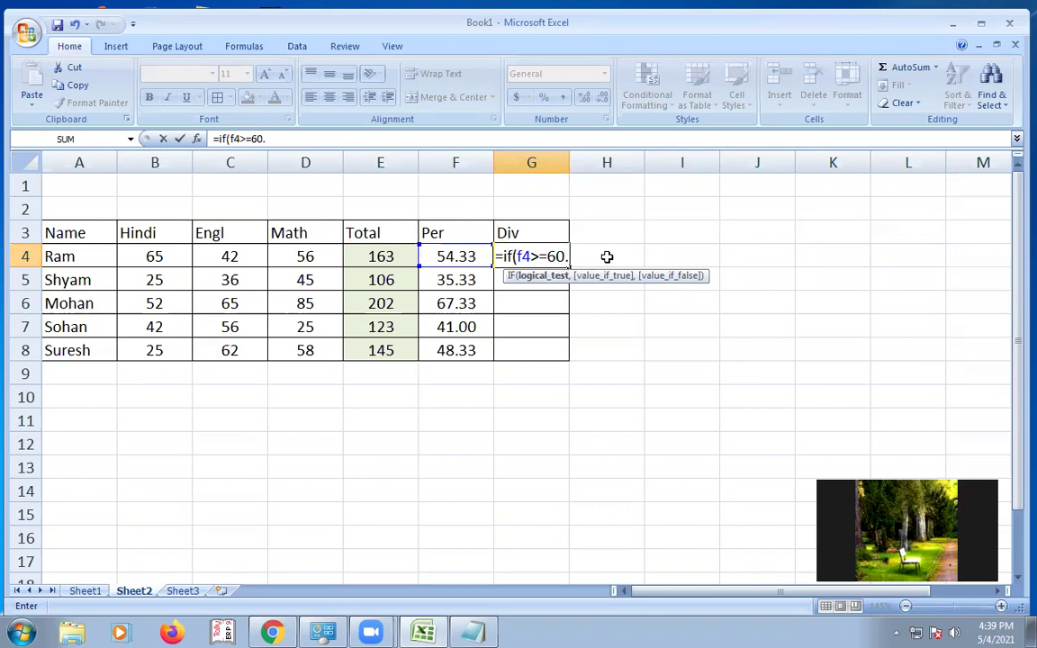
{"action": "key", "text": "BackSpace"}
{"action": "type", "text": ","}
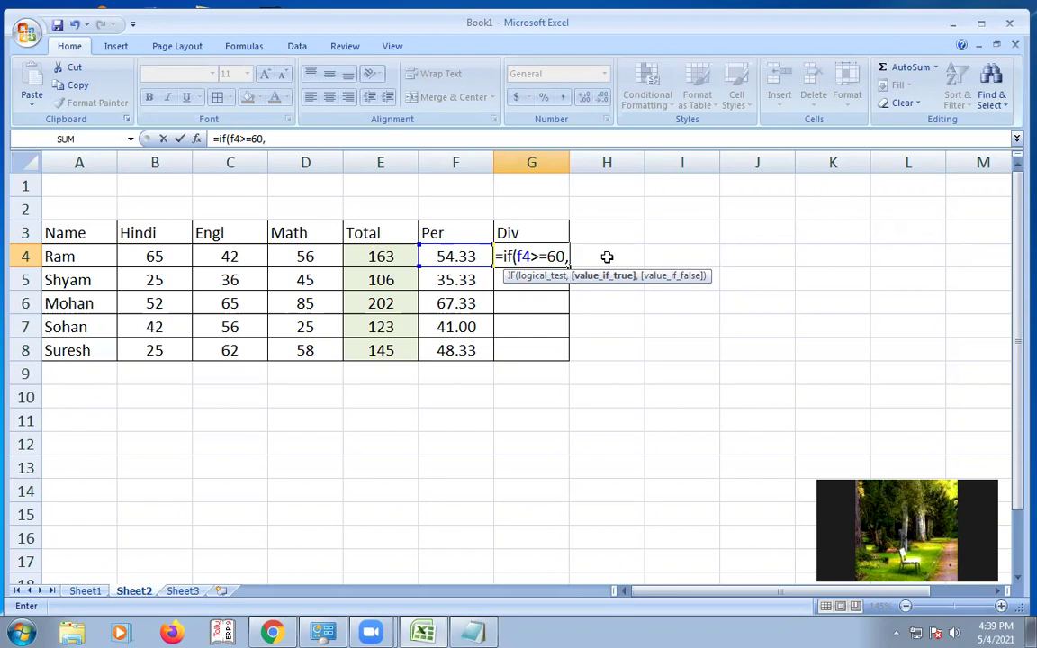
{"action": "type", "text": "\"First"}
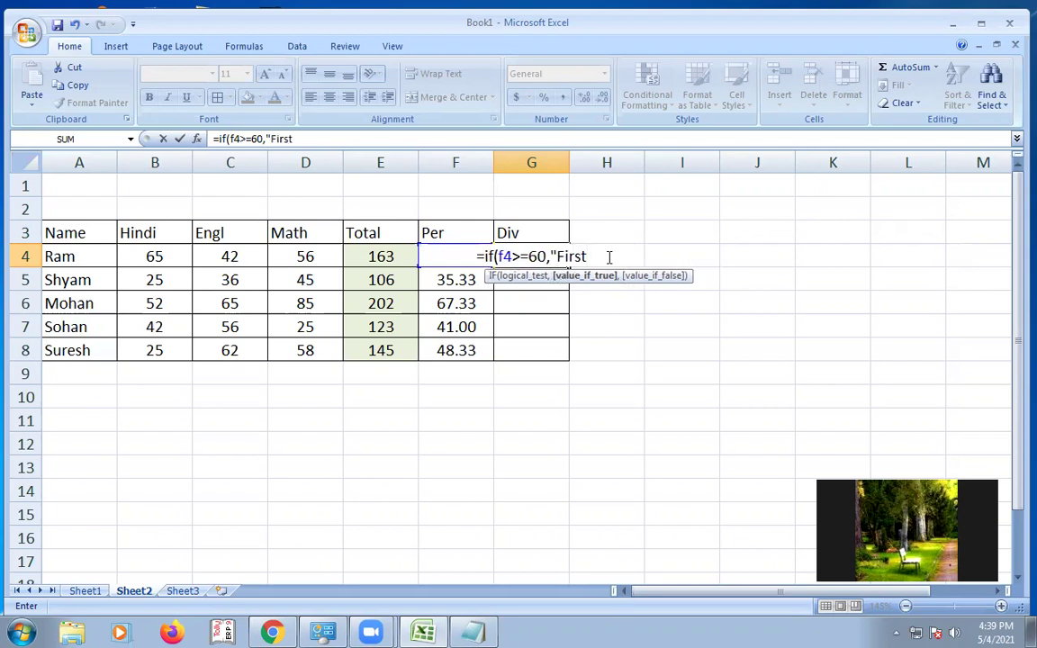
{"action": "type", "text": "\","}
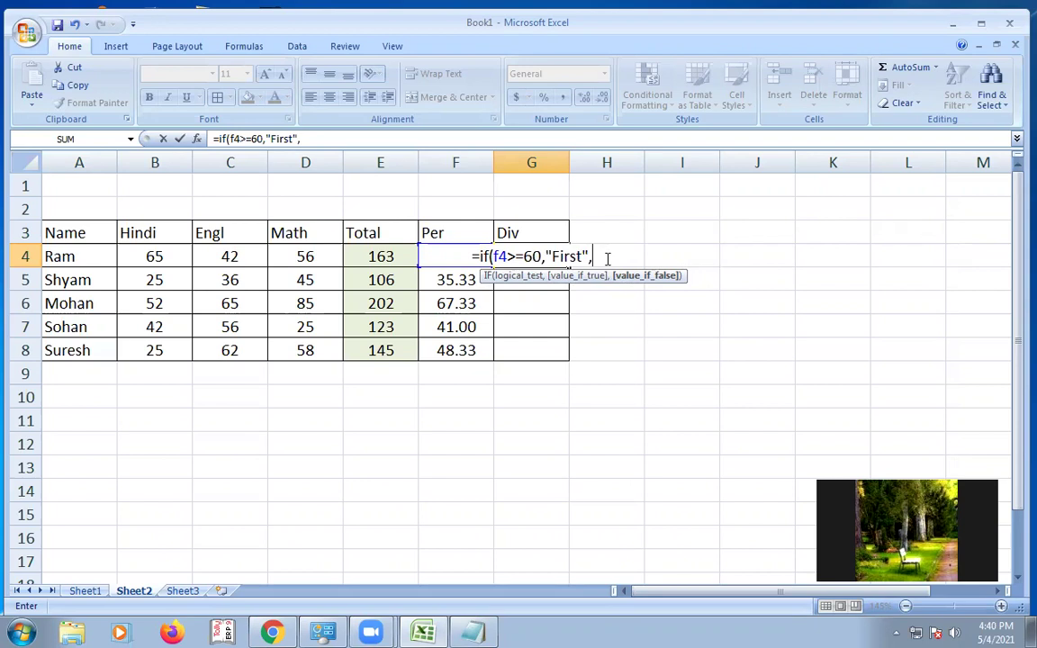
Step: Nest a second IF as the formula's false value in G4, returning "Second" when F4>=45
{"action": "type", "text": "if"}
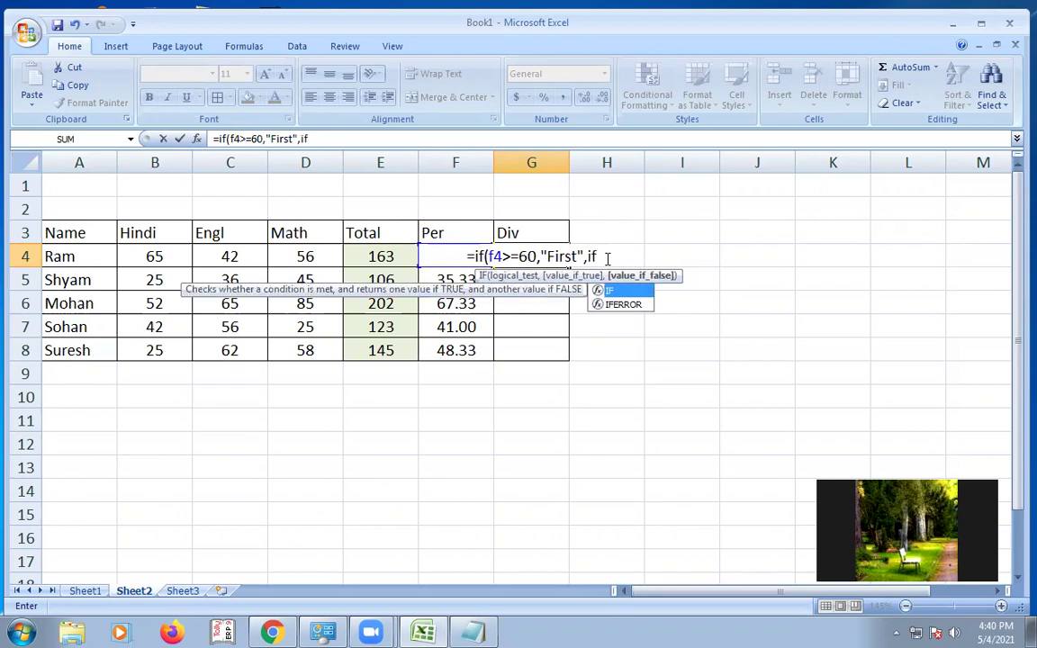
{"action": "type", "text": "("}
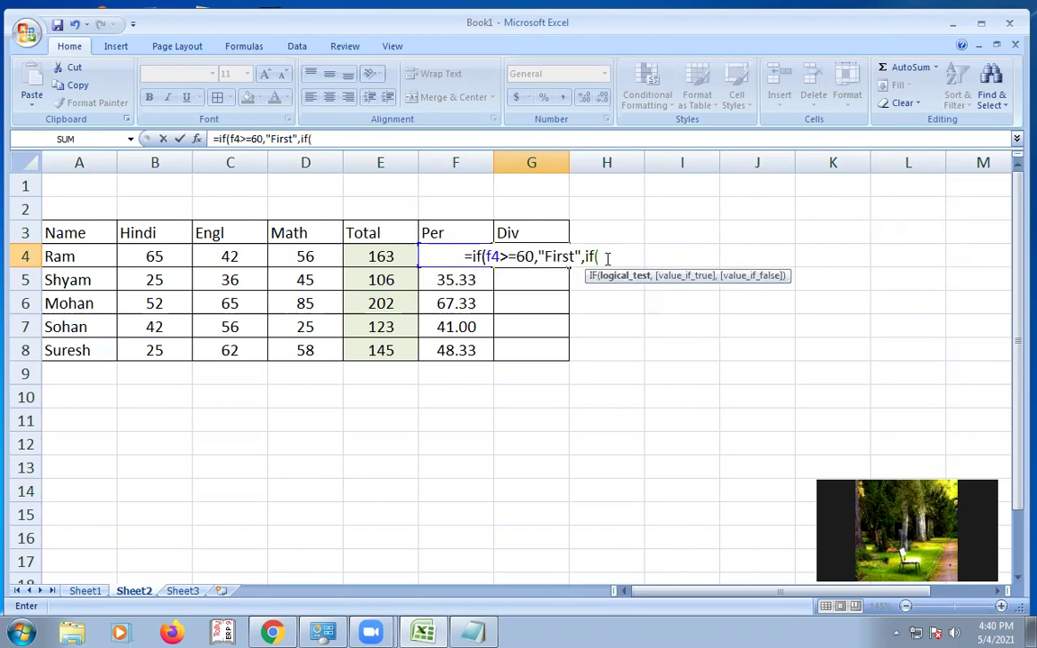
{"action": "type", "text": "f4>="}
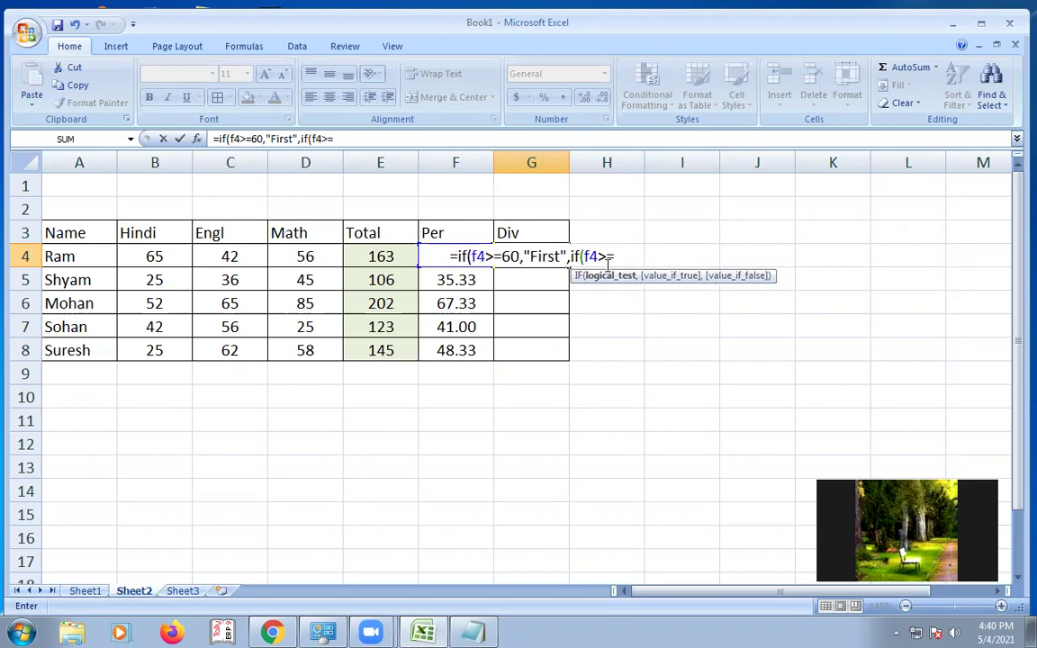
{"action": "type", "text": "45"}
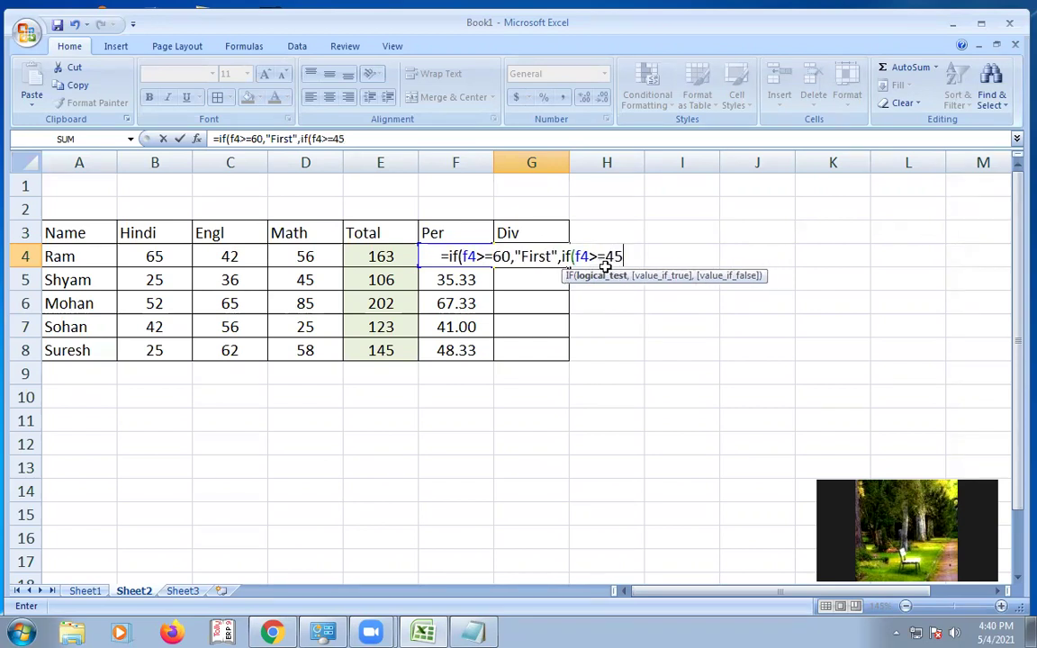
{"action": "type", "text": ","}
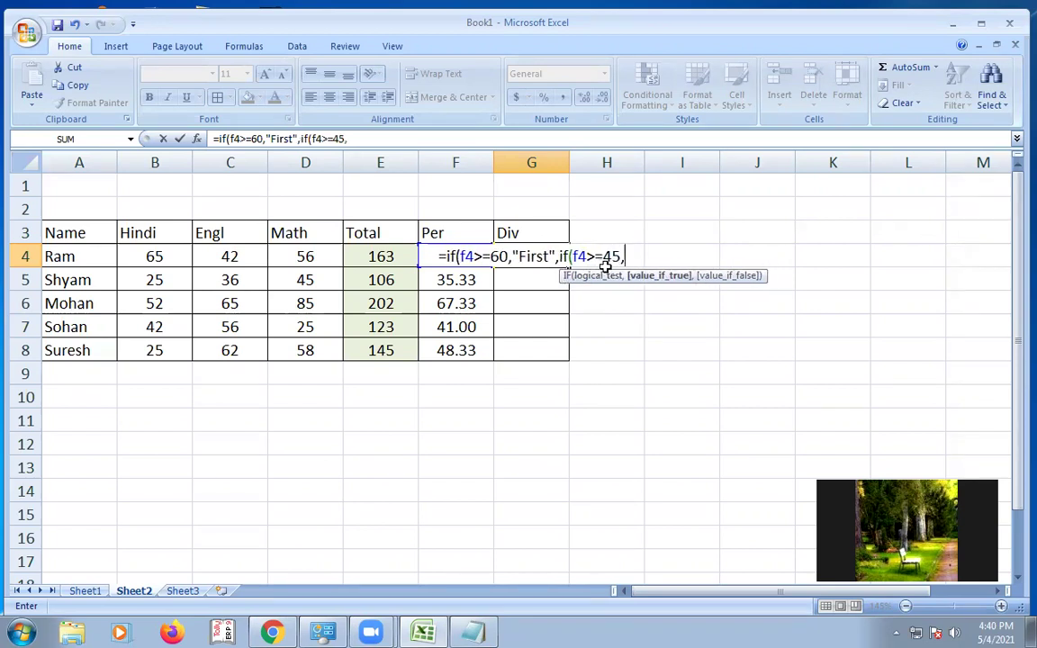
{"action": "type", "text": "\""}
{"action": "type", "text": "Se"}
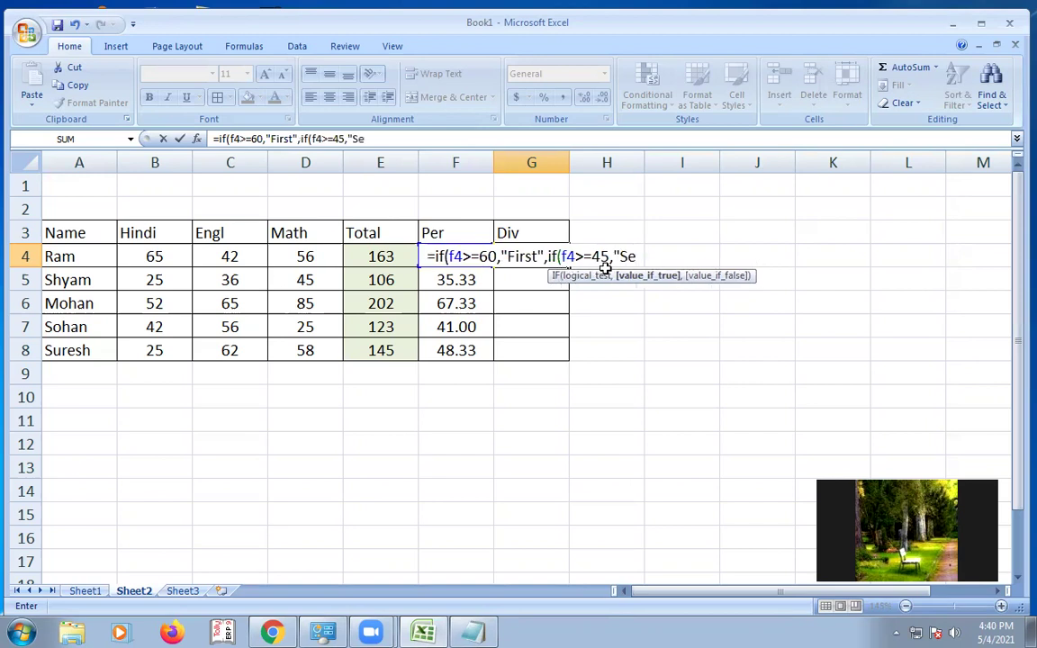
{"action": "type", "text": "cond\""}
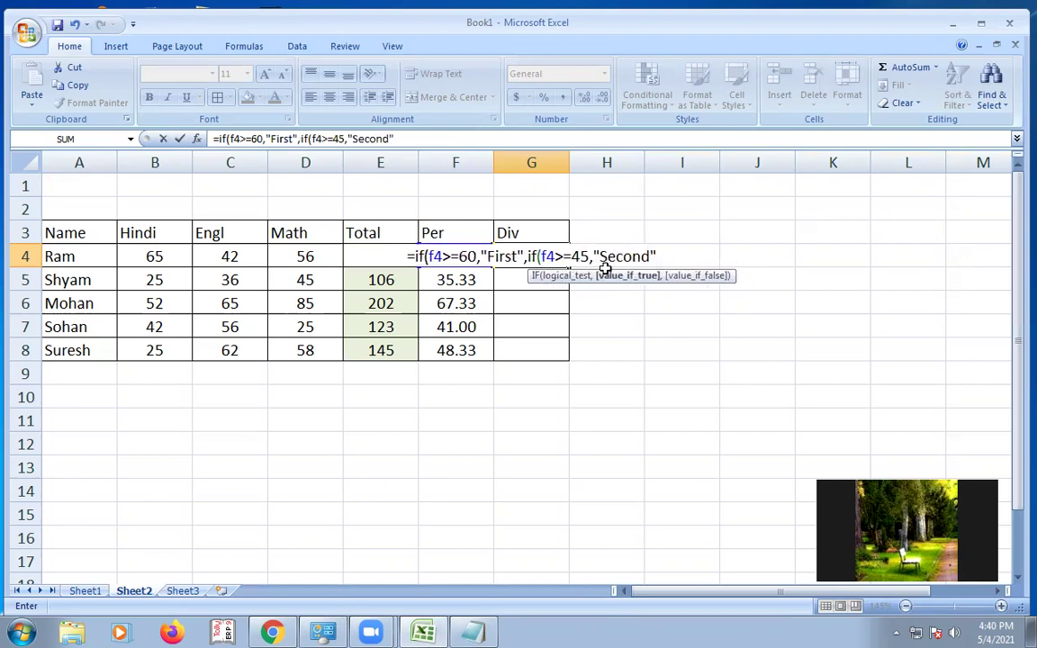
{"action": "type", "text": ","}
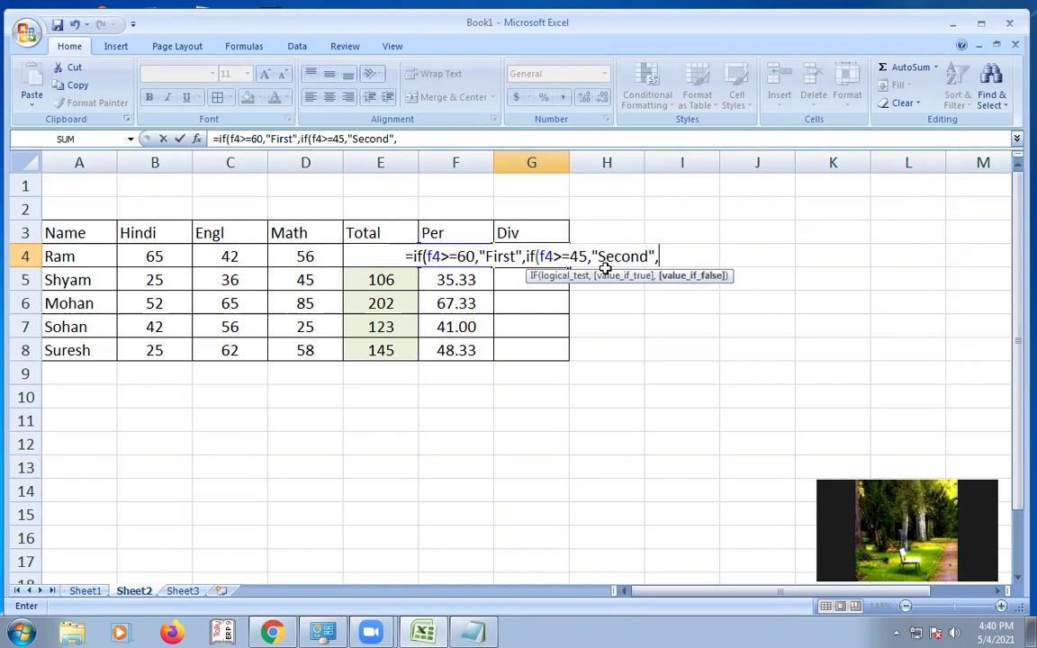
Step: Nest a third IF in G4 returning "Third" when F4>=33 and otherwise "Fail", close all three parentheses and enter the formula
{"action": "type", "text": "if("}
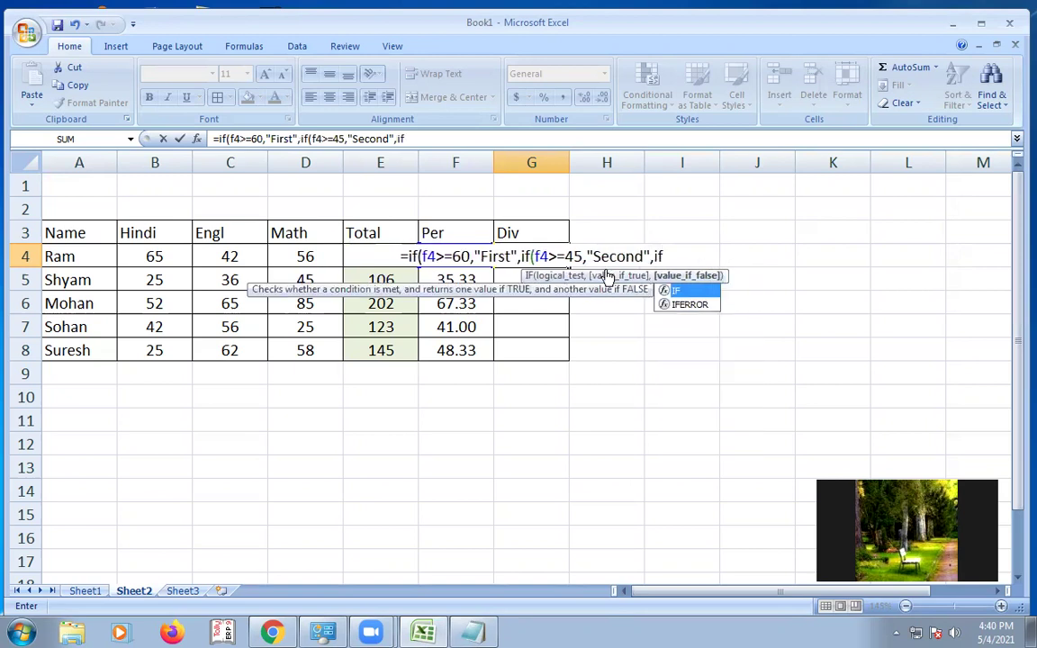
{"action": "type", "text": "f4>="}
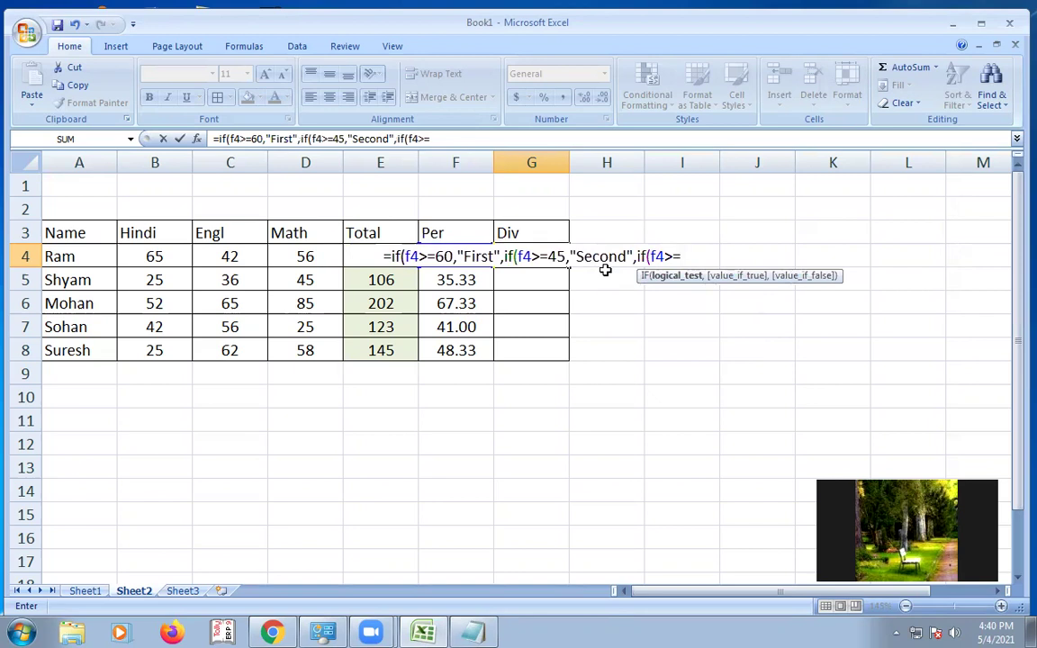
{"action": "type", "text": "33"}
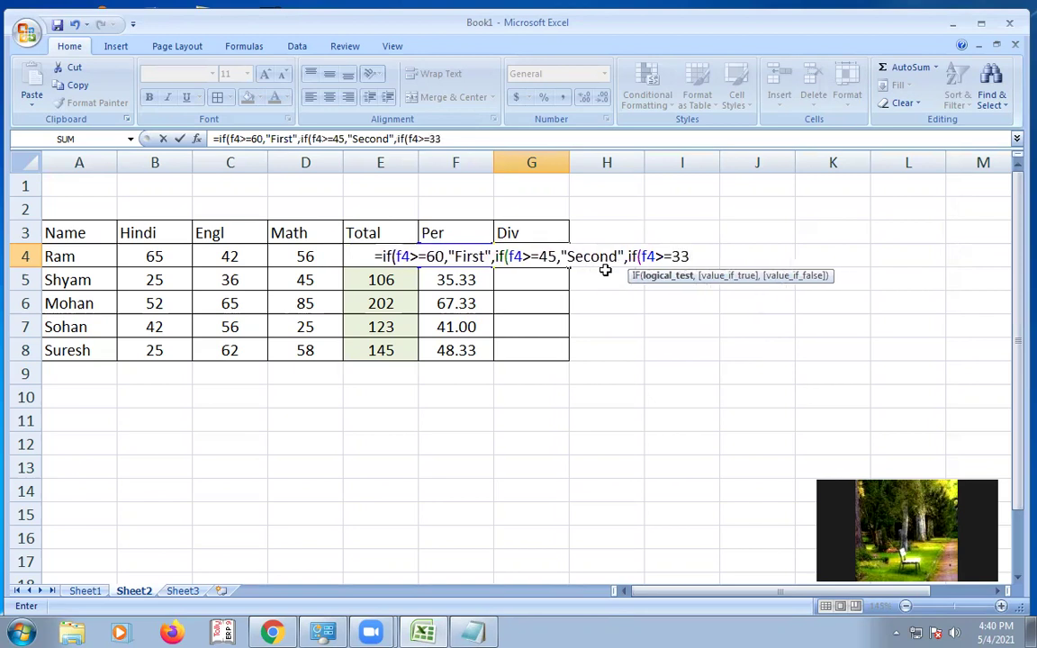
{"action": "type", "text": ","}
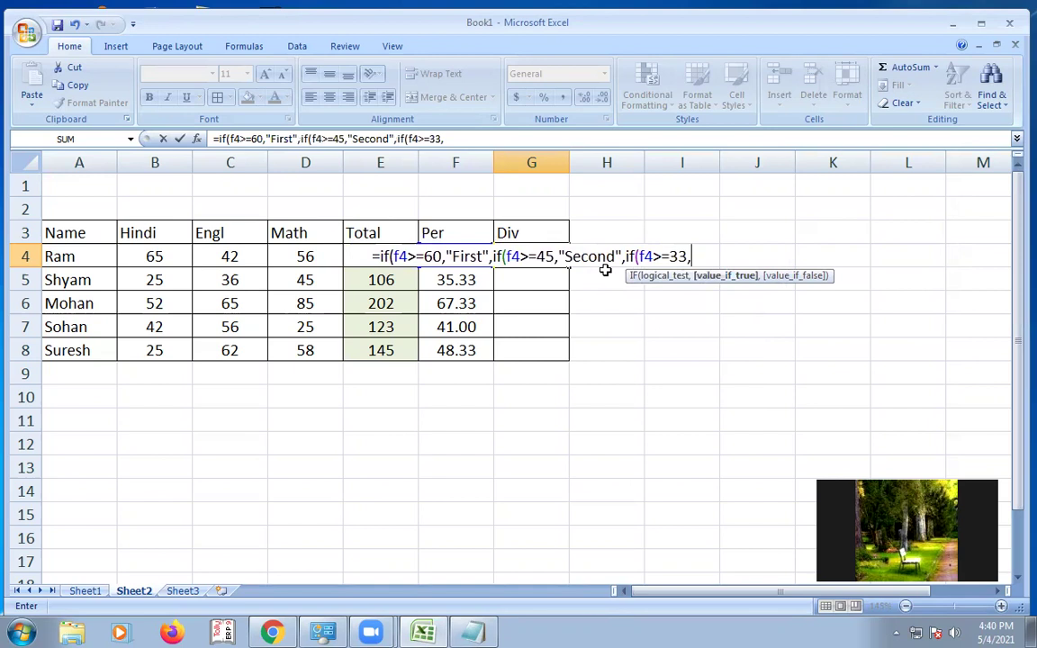
{"action": "type", "text": "\"Third"}
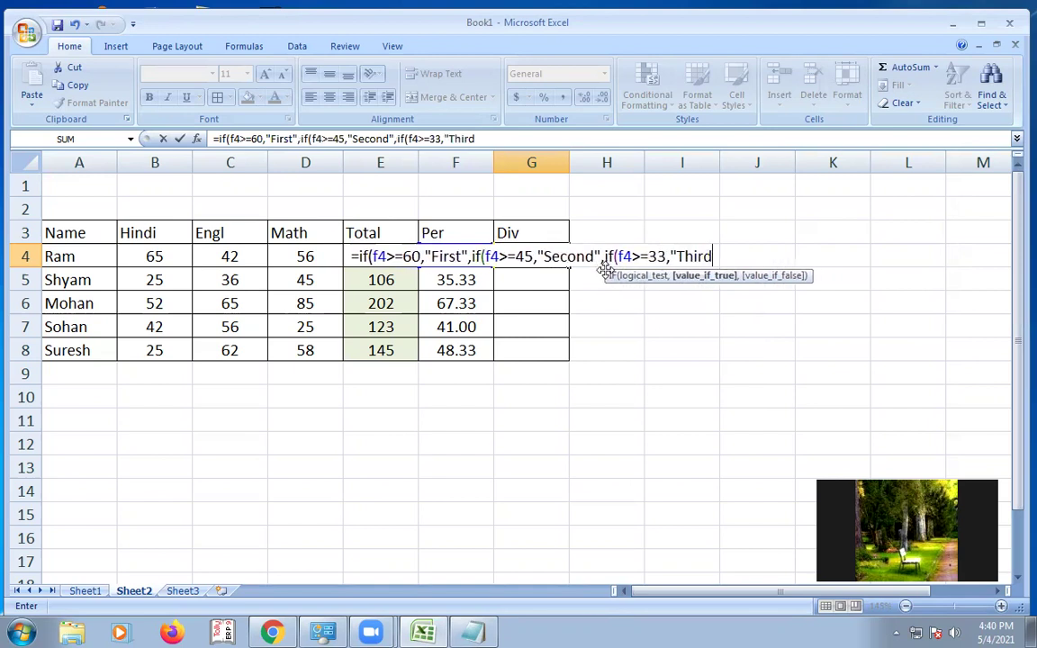
{"action": "type", "text": "\","}
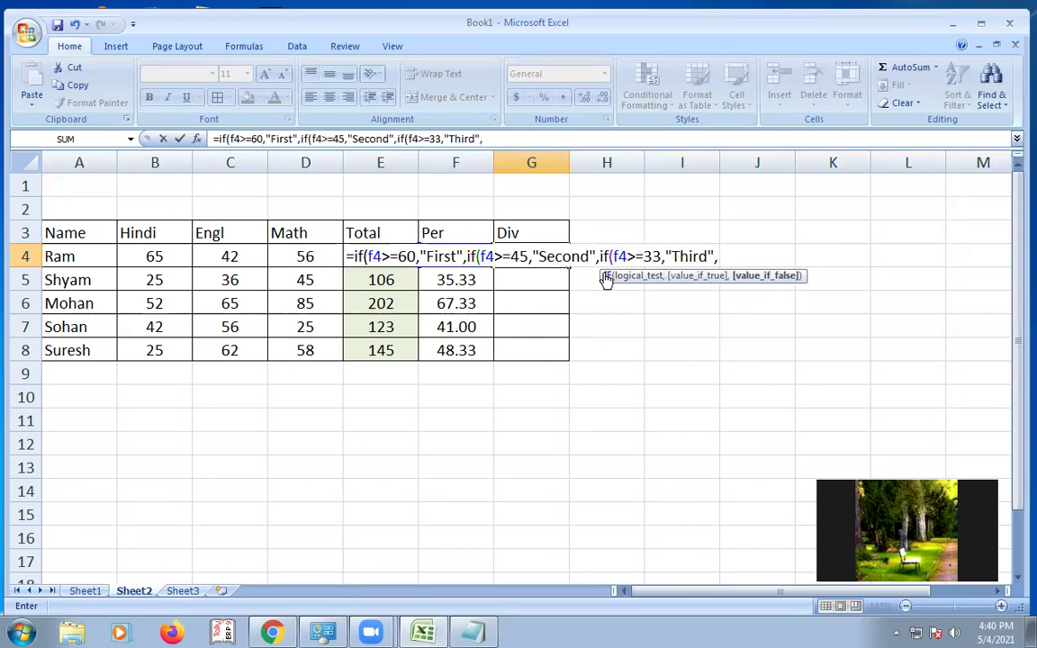
{"action": "type", "text": "\",\""}
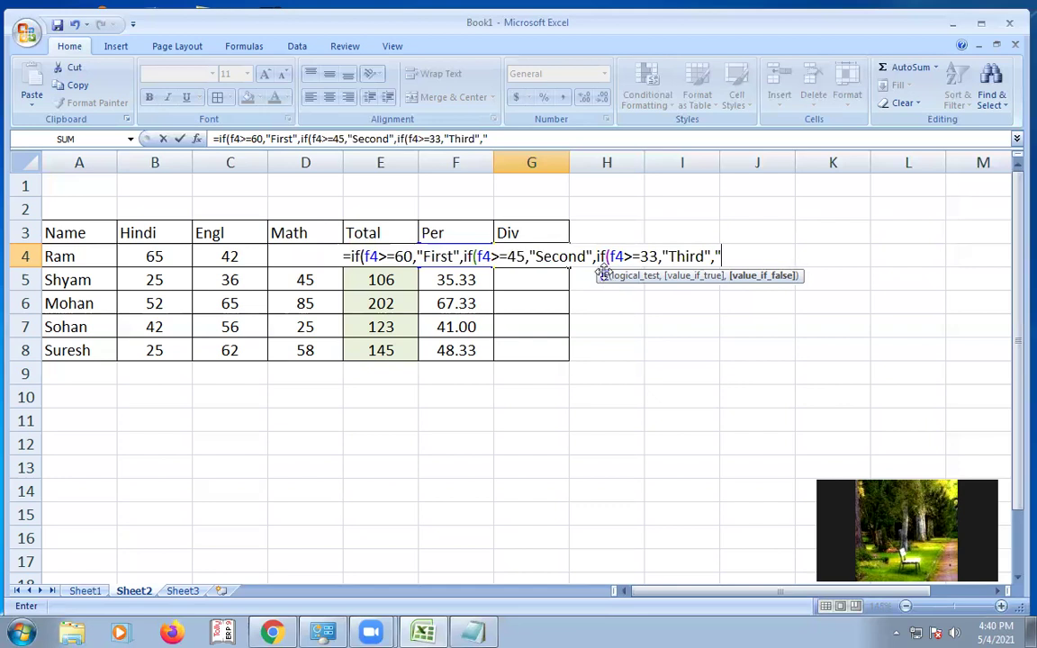
{"action": "type", "text": "Fail"}
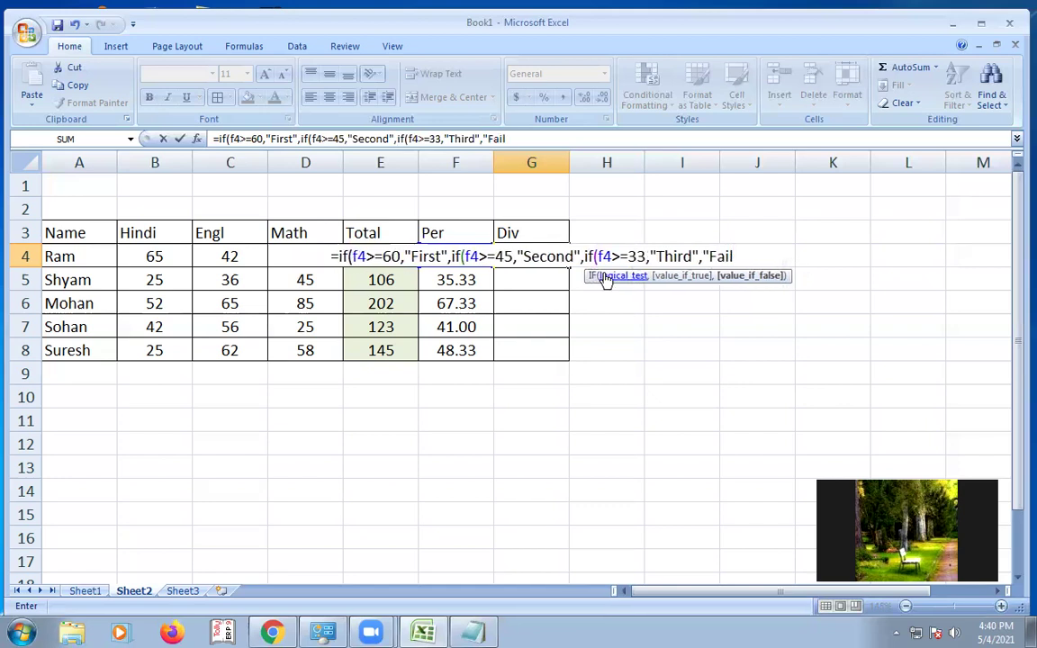
{"action": "type", "text": "\""}
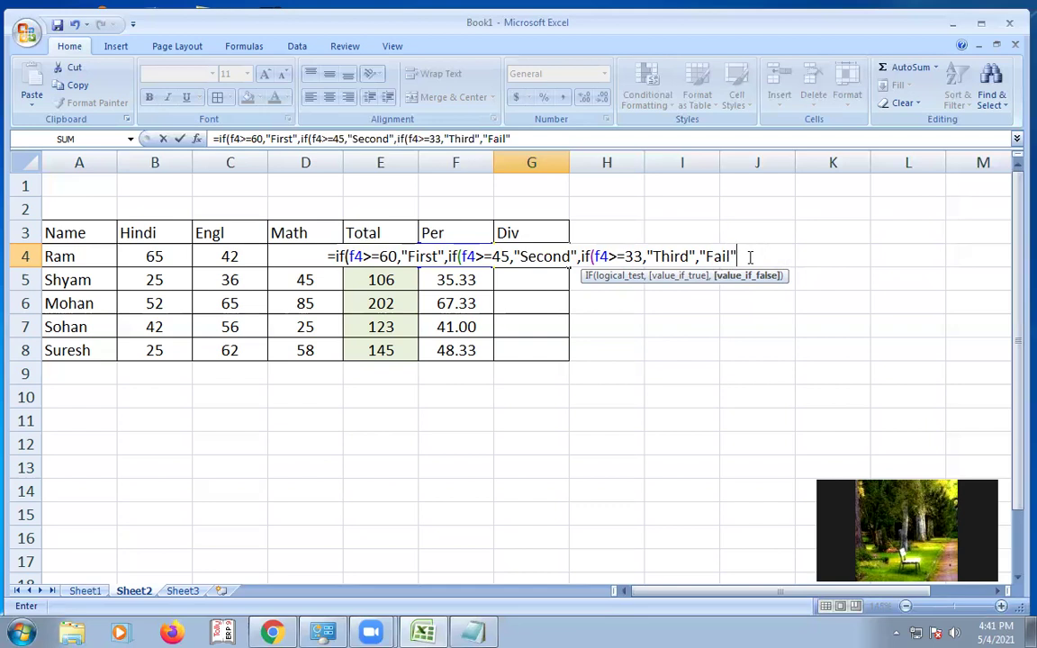
{"action": "type", "text": ")))"}
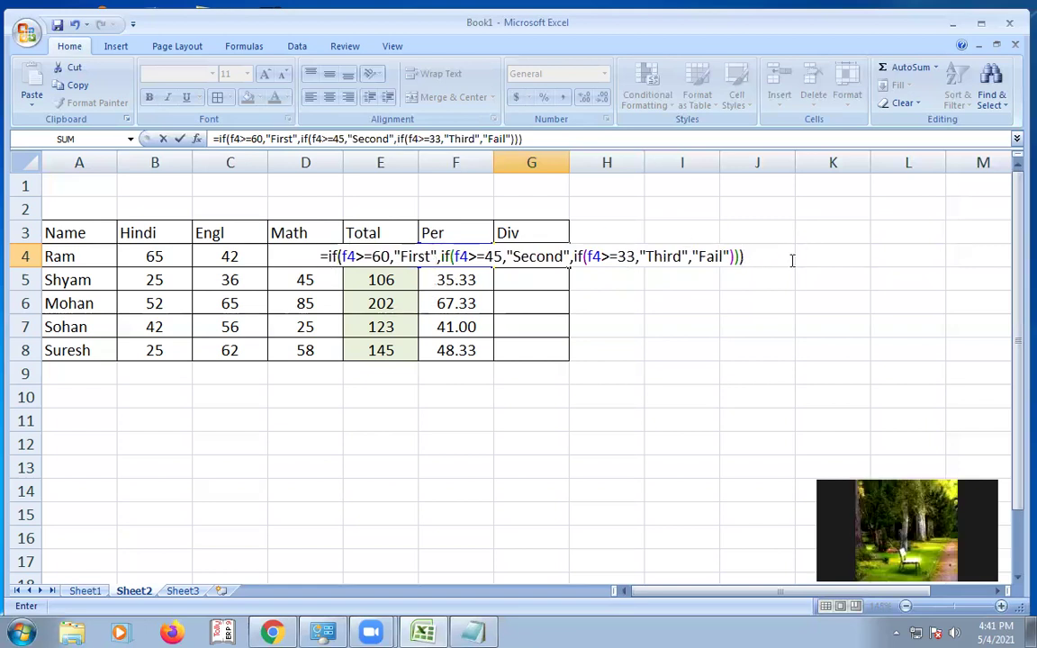
{"action": "key", "text": "Return"}
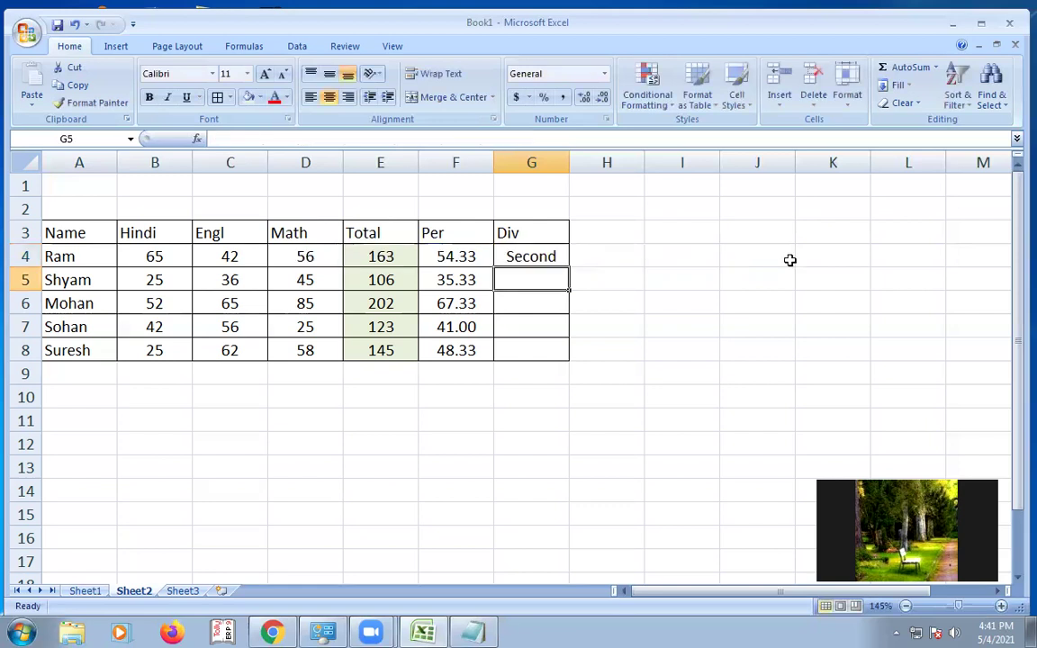
Step: Examine the nested IF formula in G4 against the first student's percentage in F4
{"action": "left_click", "coordinate": [548, 257]}
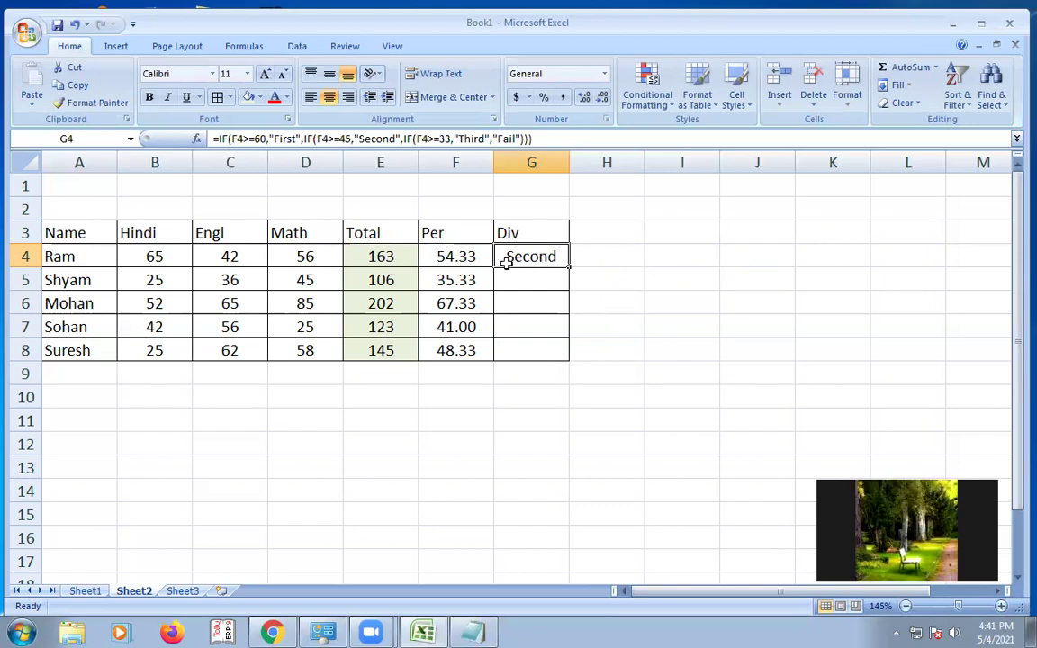
{"action": "left_click", "coordinate": [454, 257]}
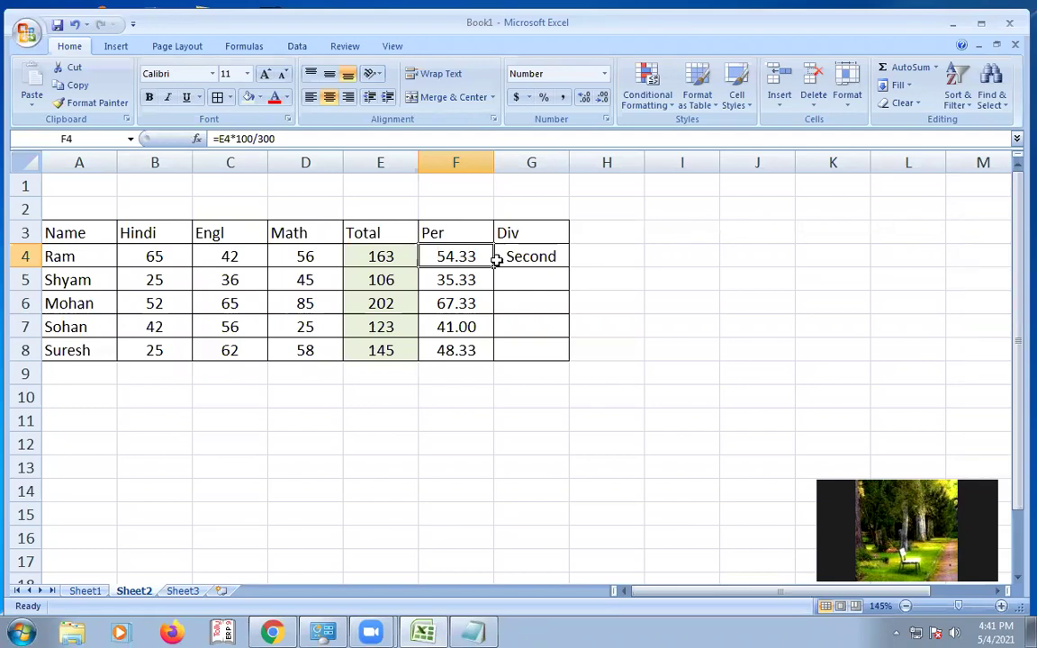
{"action": "double_click", "coordinate": [532, 256]}
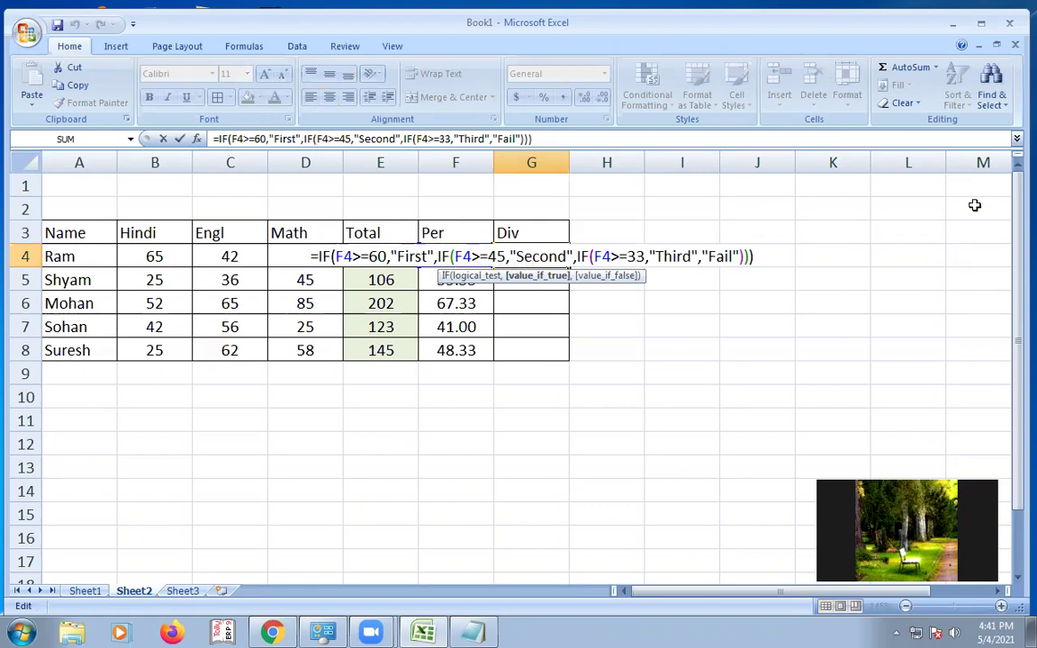
{"action": "key", "text": "Return"}
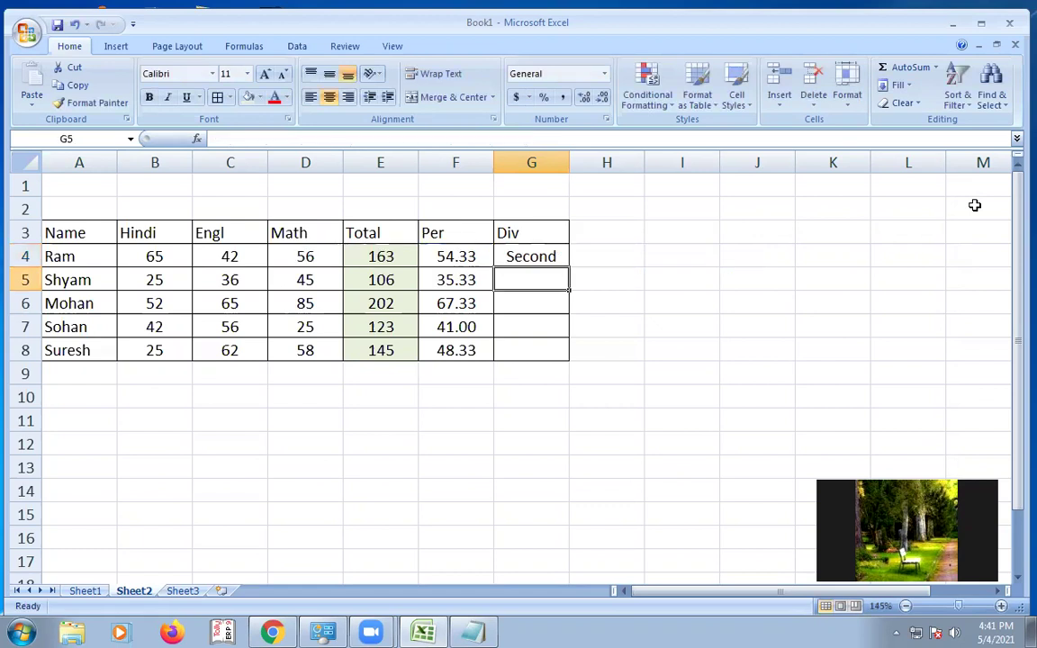
{"action": "left_click", "coordinate": [536, 256]}
{"action": "double_click", "coordinate": [531, 257]}
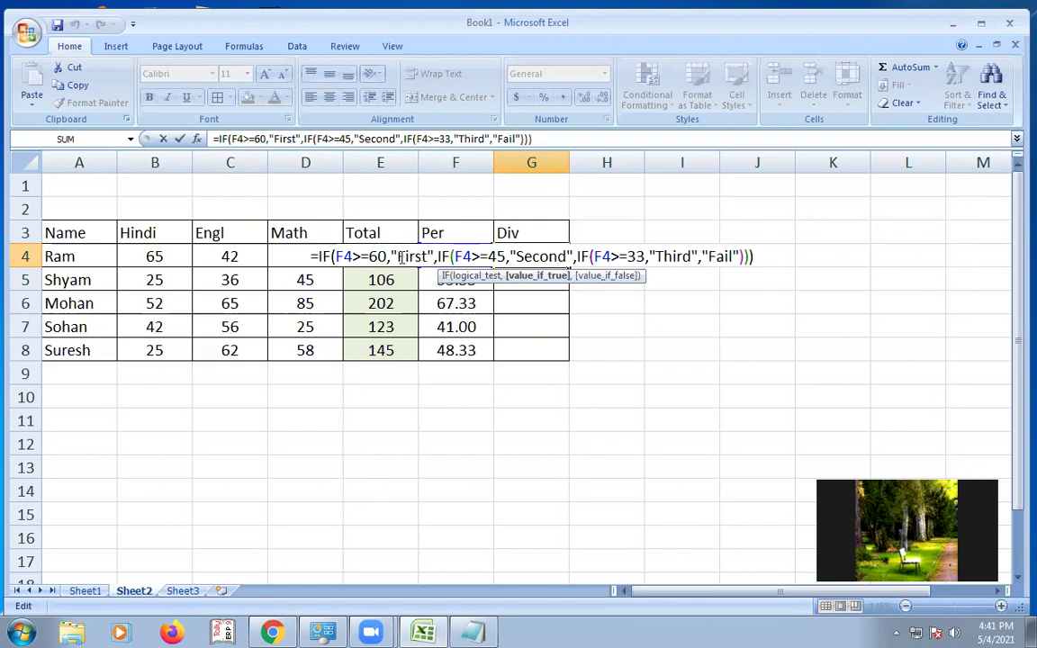
{"action": "key", "text": "Return"}
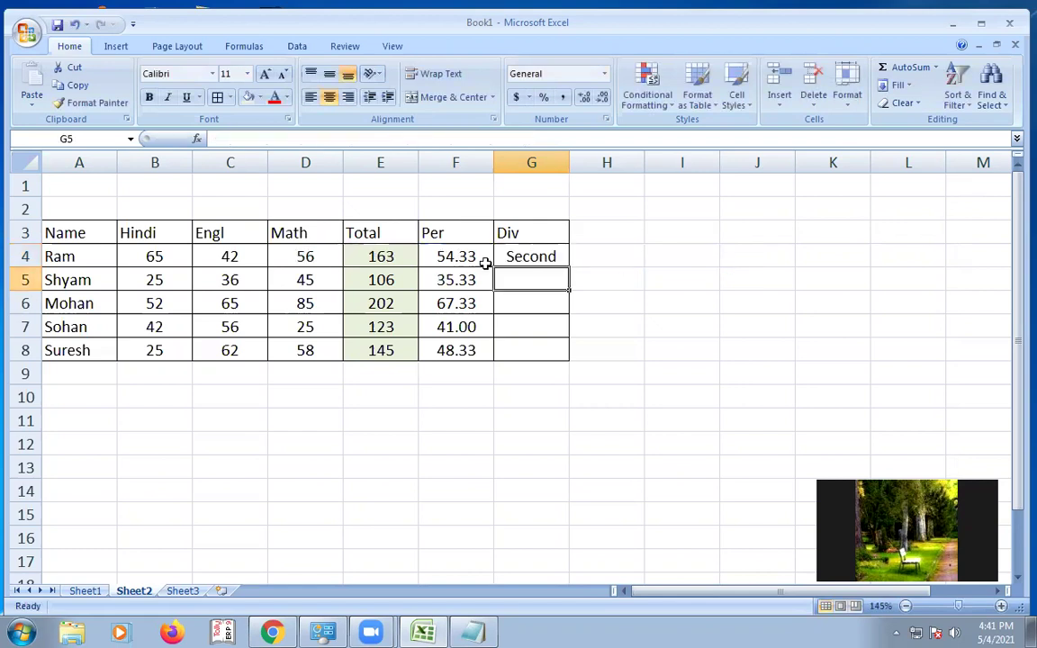
{"action": "double_click", "coordinate": [537, 257]}
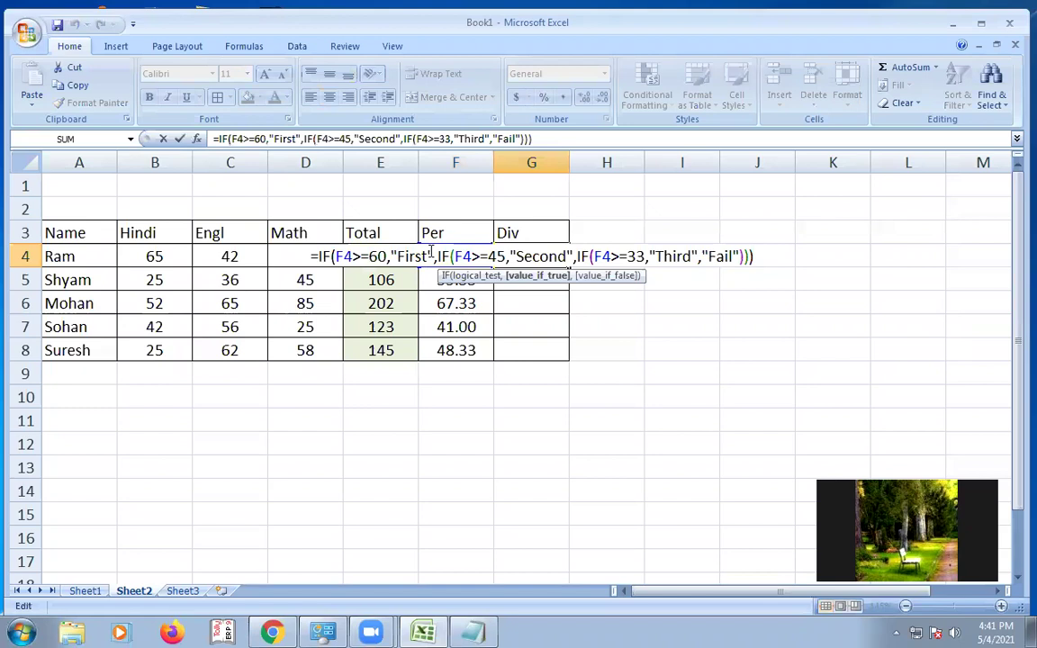
{"action": "key", "text": "Return"}
Step: Fill the division formula from G4 down to G8 for the remaining students
{"action": "left_click", "coordinate": [540, 259]}
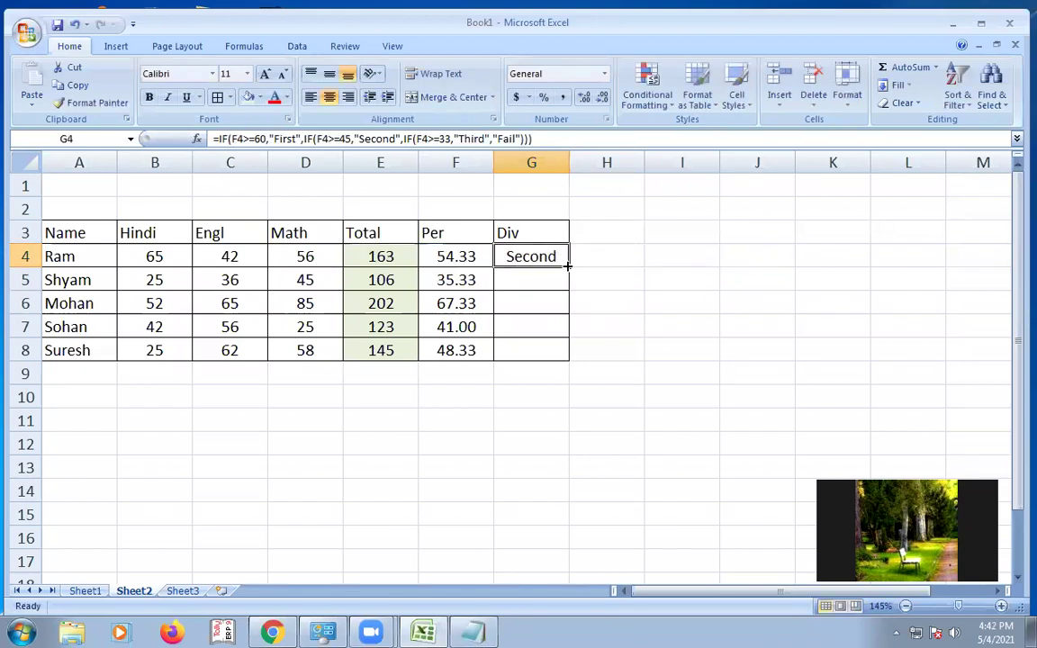
{"action": "left_click_drag", "start_coordinate": [568, 263], "coordinate": [565, 355]}
Step: Check each division in G5:G8 against the matching student's percentage in column F
{"action": "left_click", "coordinate": [469, 277]}
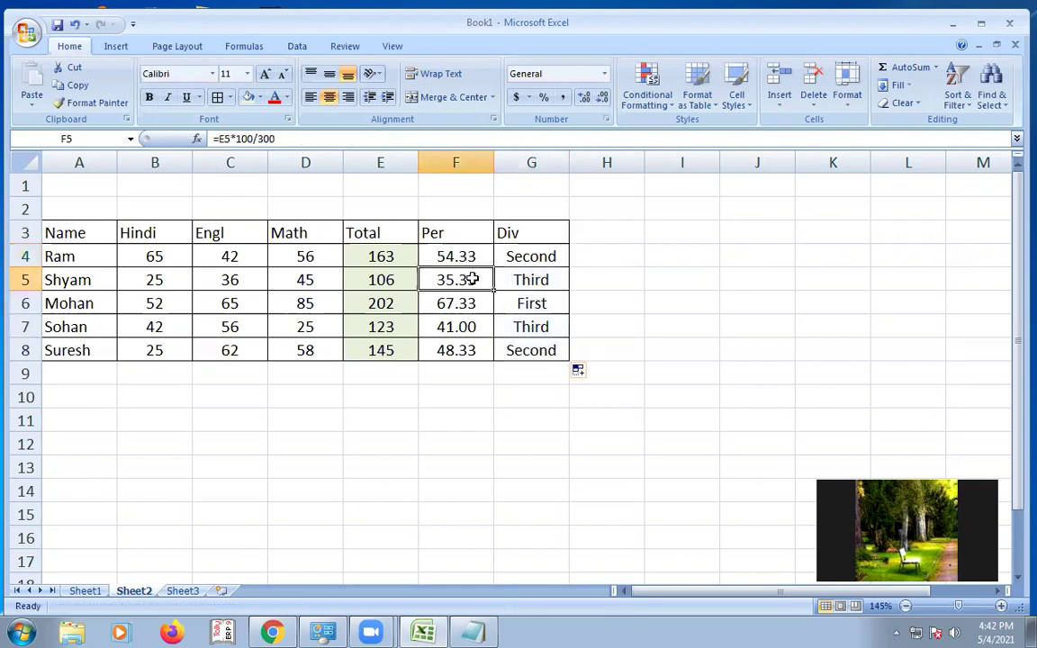
{"action": "left_click", "coordinate": [522, 278]}
{"action": "left_click", "coordinate": [459, 303]}
{"action": "left_click", "coordinate": [526, 304]}
{"action": "left_click", "coordinate": [462, 329]}
{"action": "left_click", "coordinate": [523, 329]}
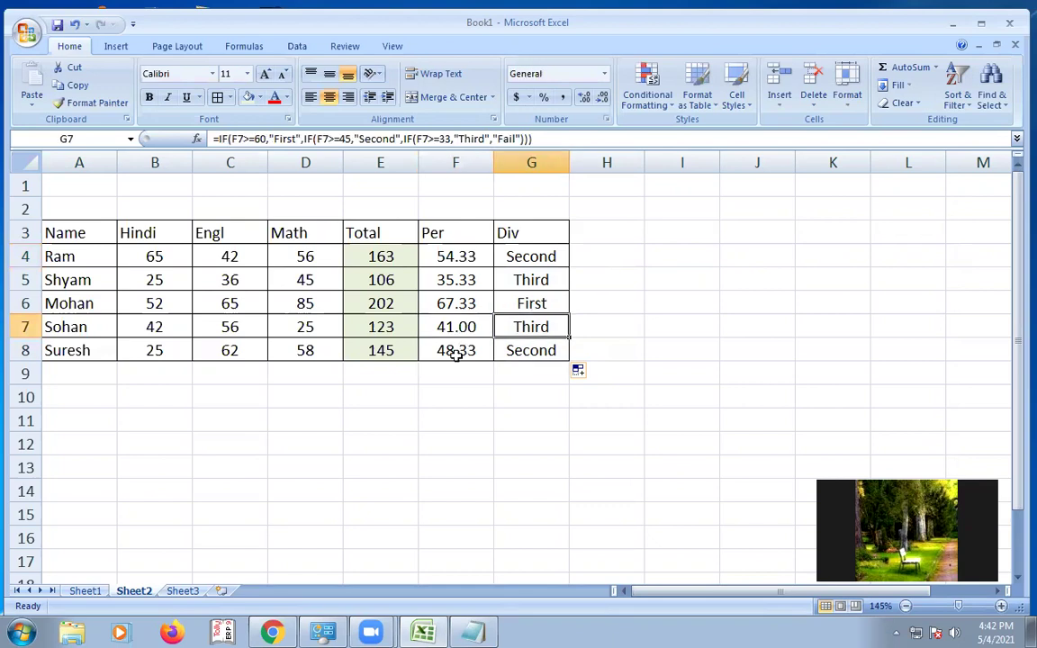
{"action": "left_click", "coordinate": [459, 351]}
{"action": "left_click", "coordinate": [534, 347]}
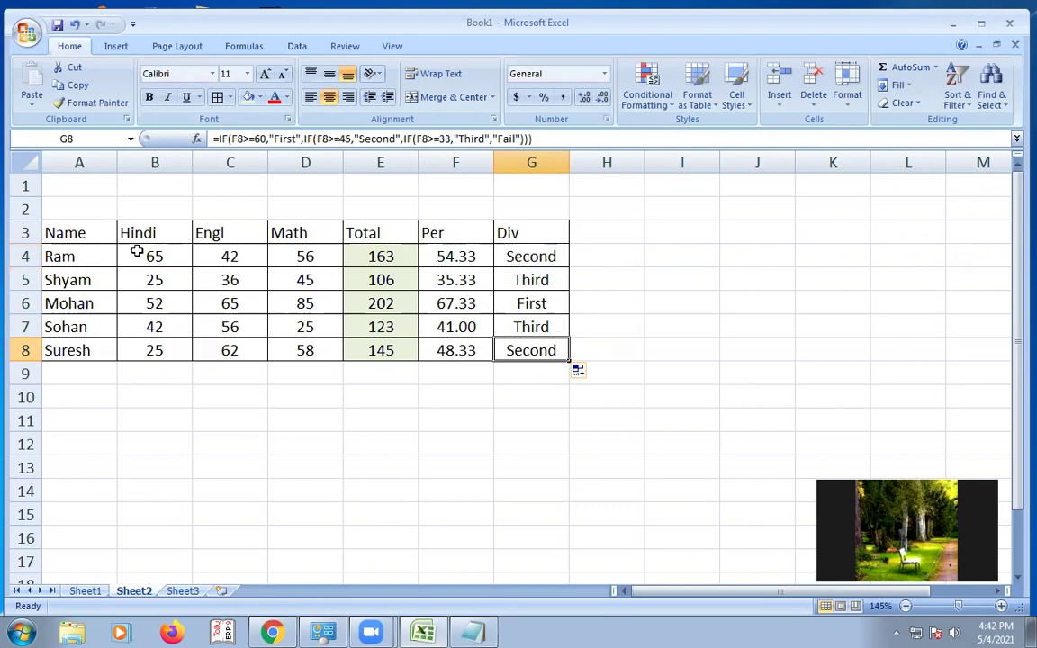
Step: Center the table headings from Name to Div in A3:G3
{"action": "left_click_drag", "start_coordinate": [90, 233], "coordinate": [539, 238]}
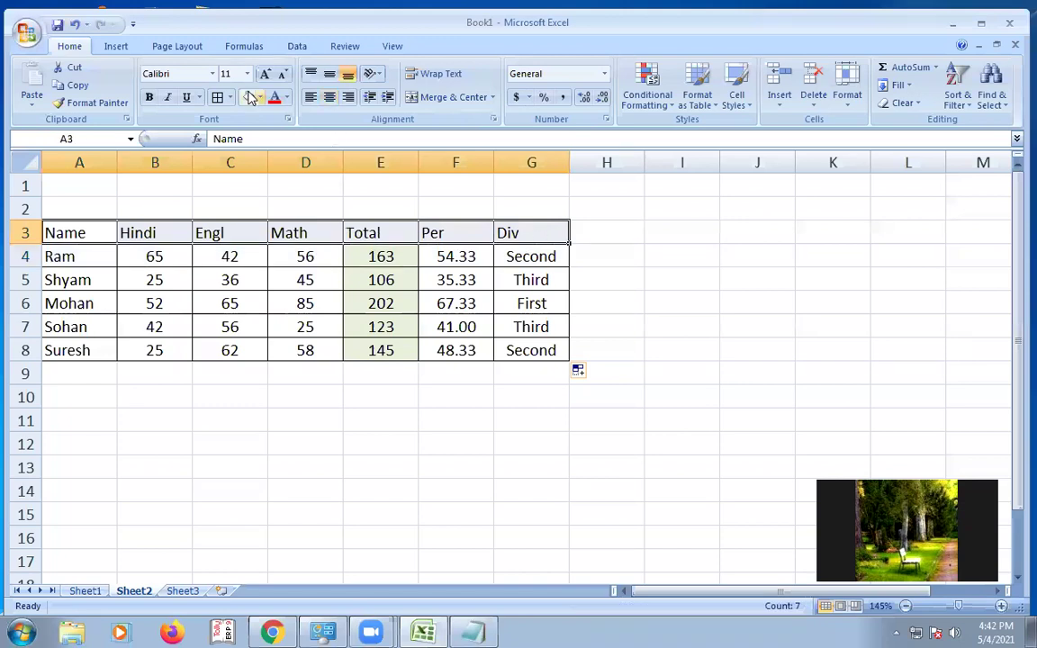
{"action": "left_click", "coordinate": [329, 97]}
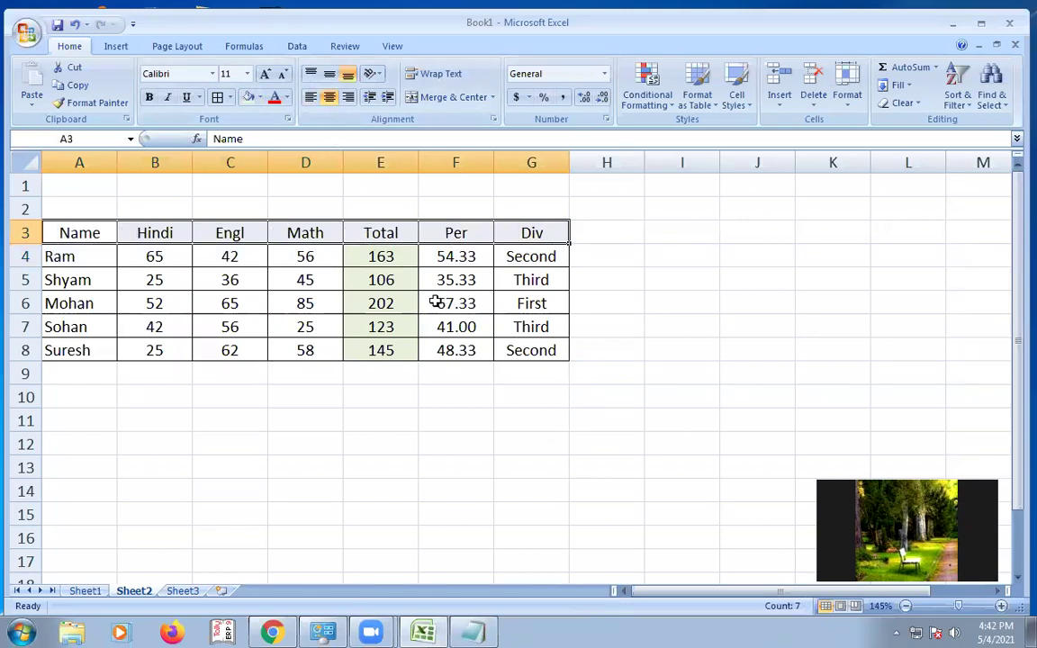
Step: Copy the complete nested IF formula text from inside cell G4
{"action": "left_click", "coordinate": [532, 259]}
{"action": "double_click", "coordinate": [532, 259]}
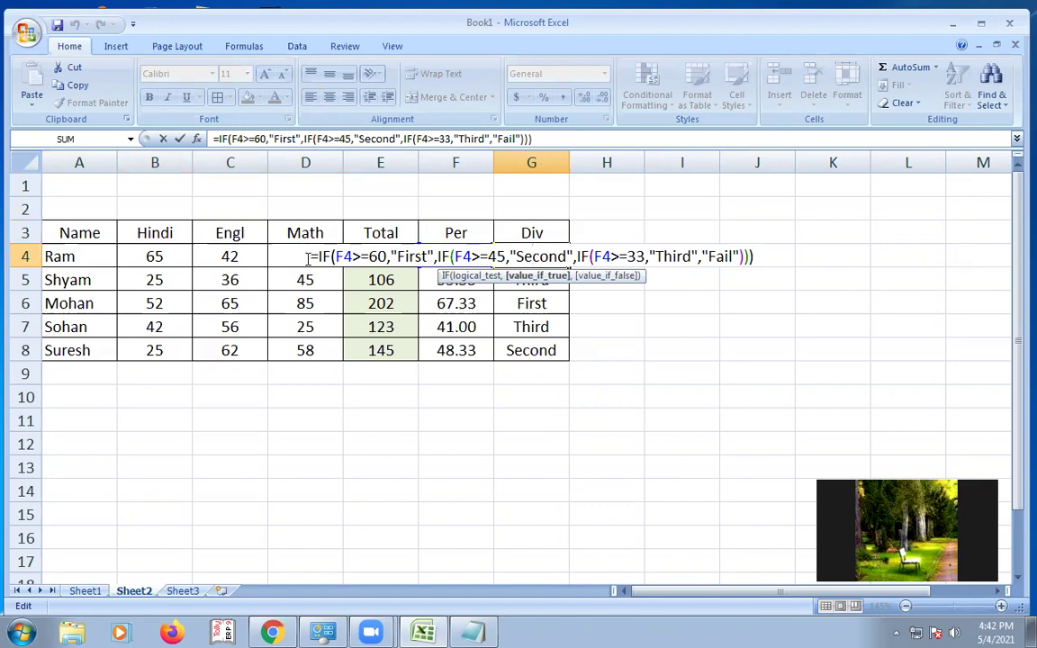
{"action": "left_click_drag", "start_coordinate": [311, 258], "coordinate": [740, 258]}
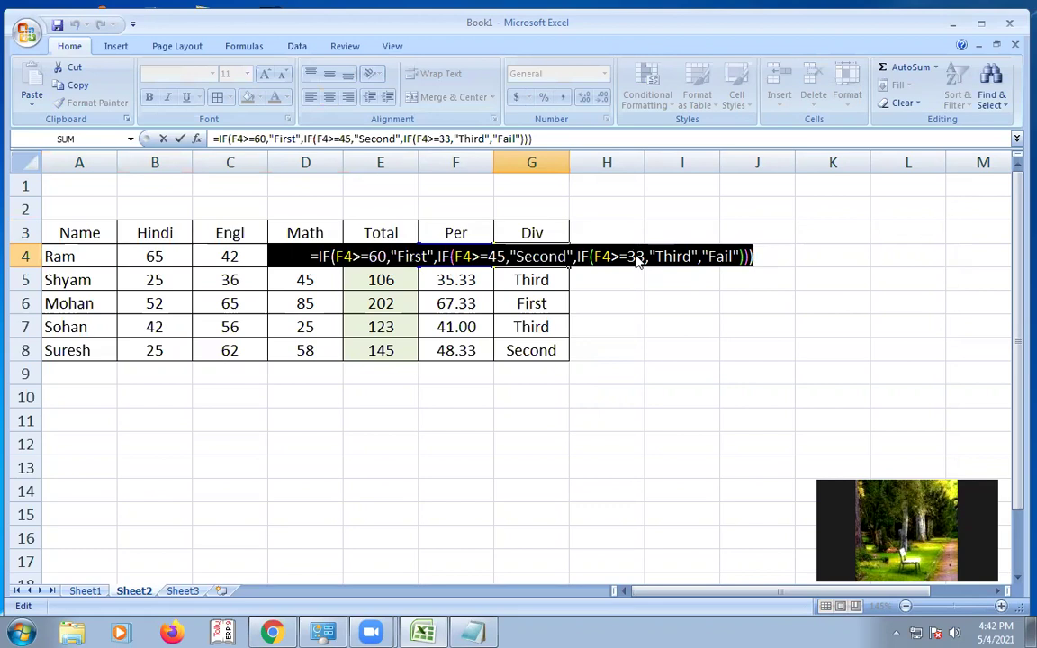
{"action": "right_click", "coordinate": [637, 258]}
{"action": "left_click", "coordinate": [674, 284]}
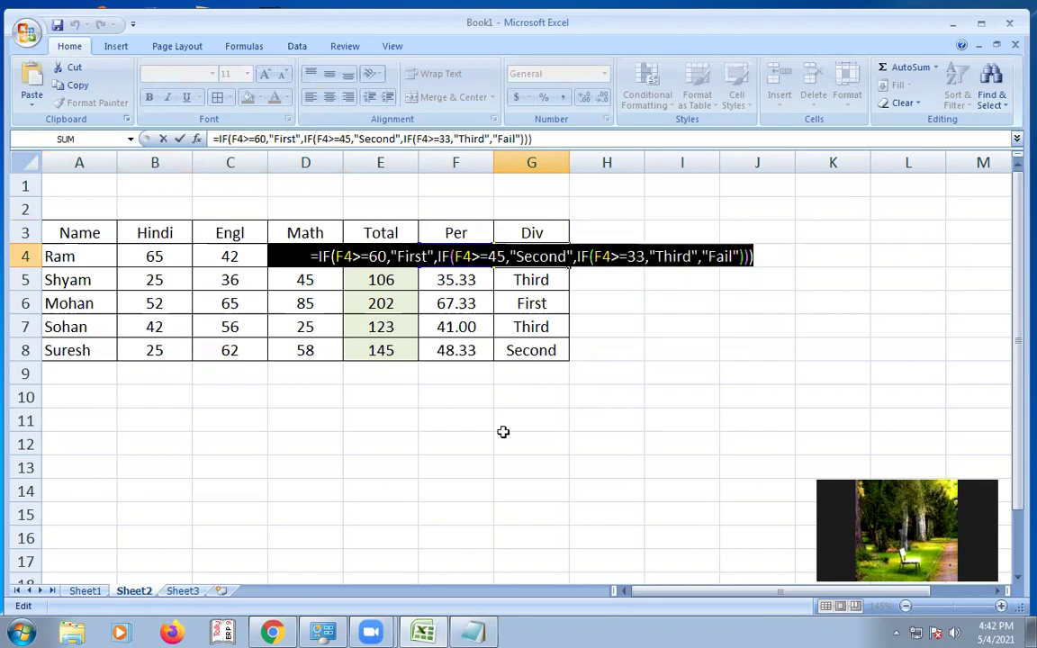
Step: Switch to Notepad and paste the copied formula below the IF definition, separated from it by an empty line
{"action": "left_click", "coordinate": [475, 631]}
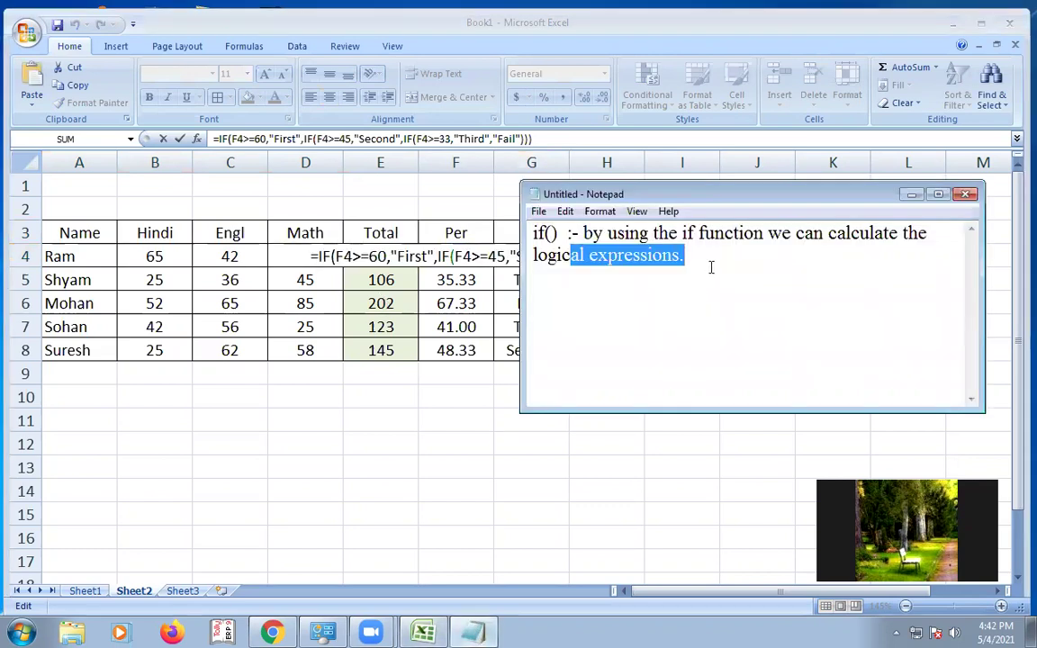
{"action": "left_click", "coordinate": [710, 268]}
{"action": "key", "text": "ctrl+v"}
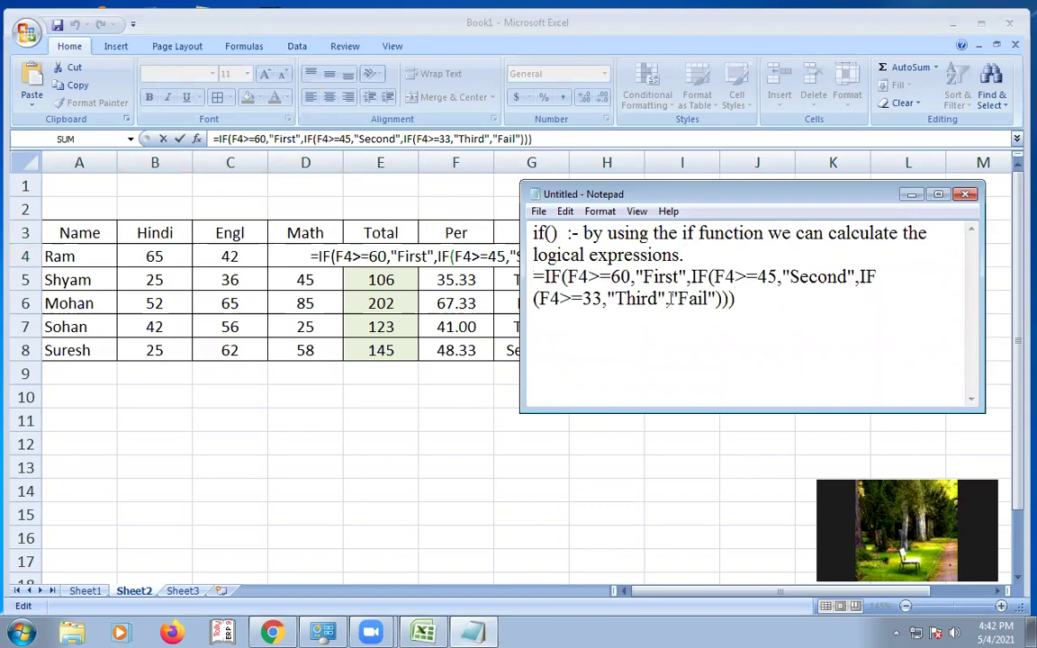
{"action": "left_click", "coordinate": [534, 277]}
{"action": "key", "text": "Return"}
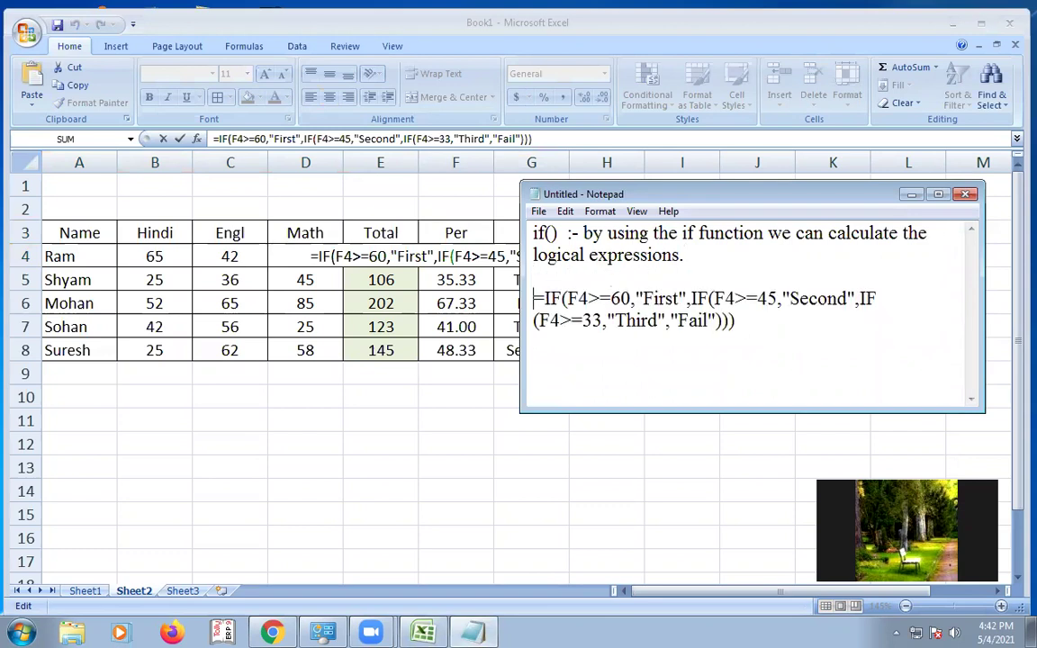
Step: Move the Notepad window away from row 4 and finish editing cell G4 with its formula as it is
{"action": "left_click_drag", "start_coordinate": [613, 191], "coordinate": [138, 355]}
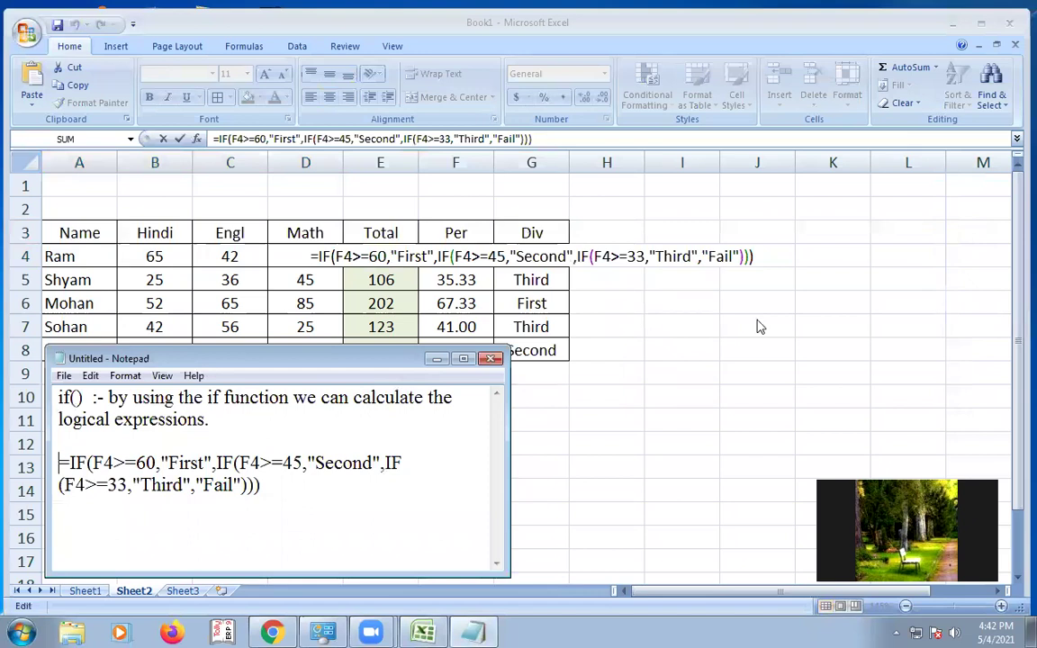
{"action": "left_click", "coordinate": [765, 252]}
{"action": "left_click", "coordinate": [765, 258]}
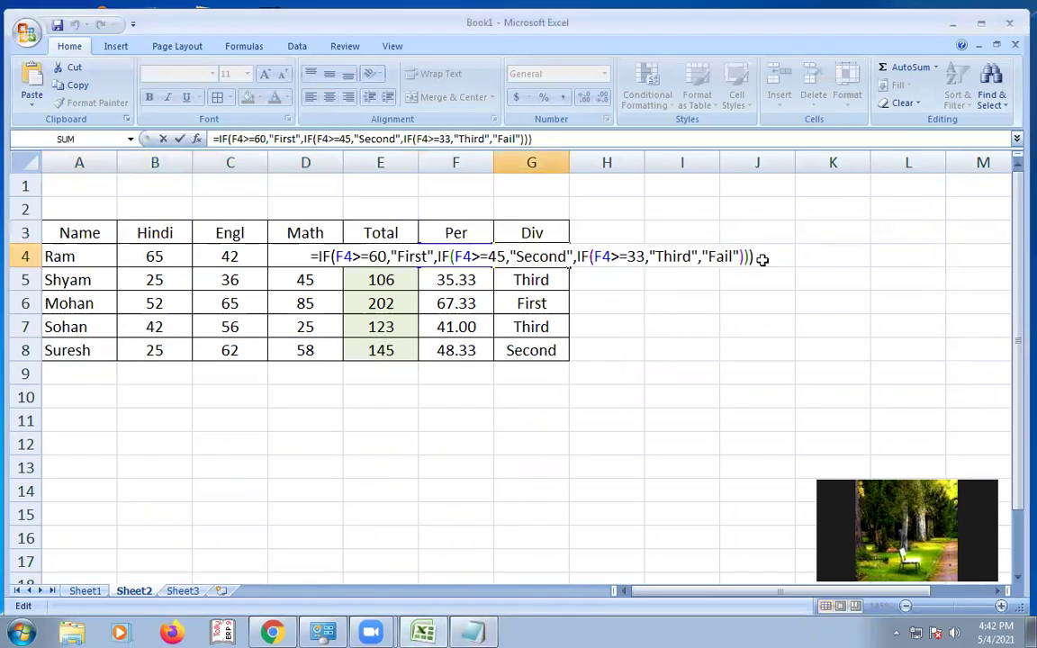
{"action": "key", "text": "Return"}
Step: Bring Notepad back, place it below the marks table and widen it so the formula fits on one line
{"action": "left_click", "coordinate": [485, 633]}
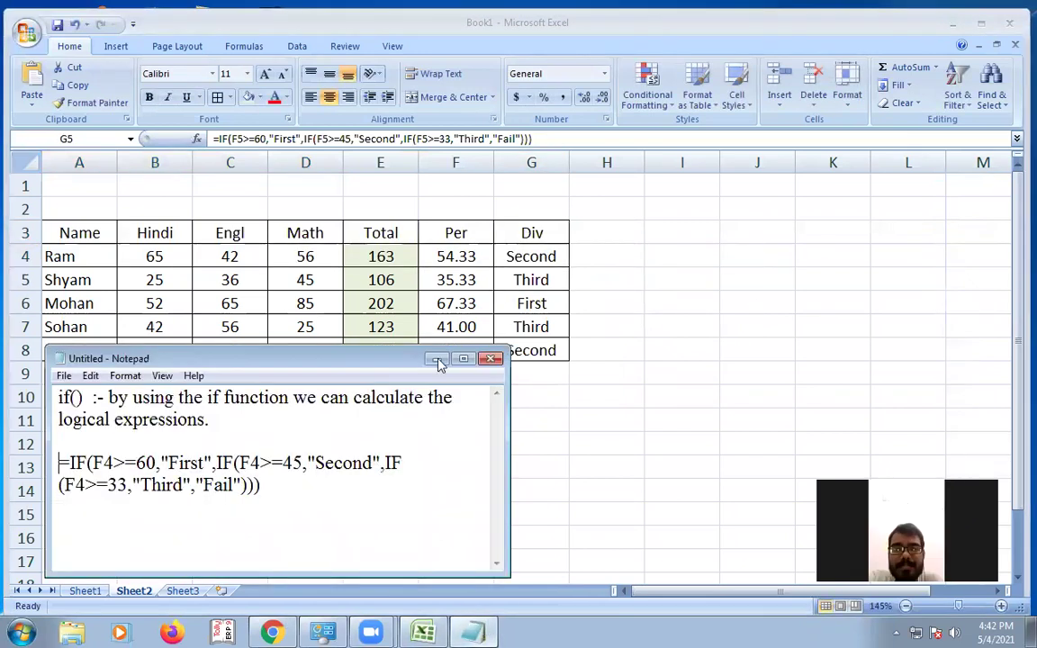
{"action": "left_click_drag", "start_coordinate": [377, 361], "coordinate": [425, 374]}
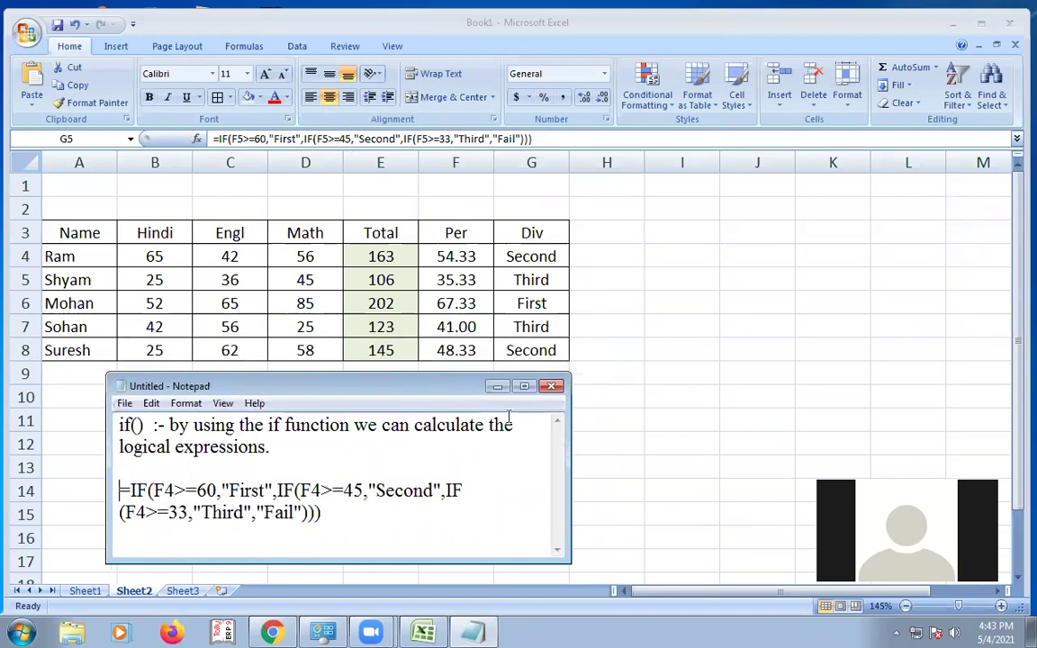
{"action": "left_click_drag", "start_coordinate": [568, 444], "coordinate": [803, 441]}
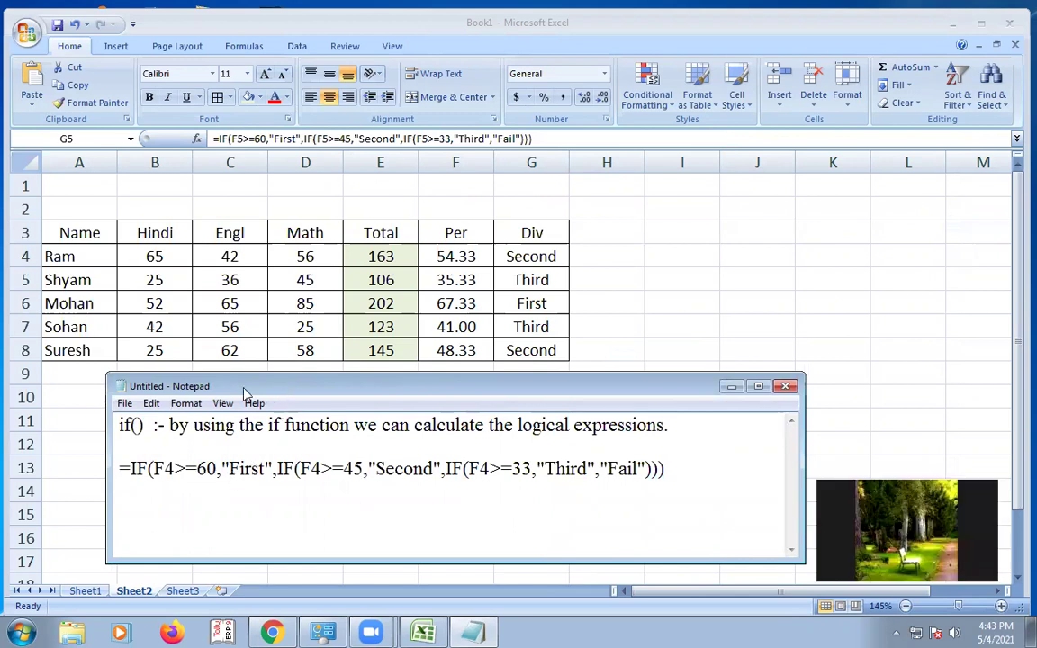
{"action": "left_click_drag", "start_coordinate": [763, 486], "coordinate": [691, 484]}
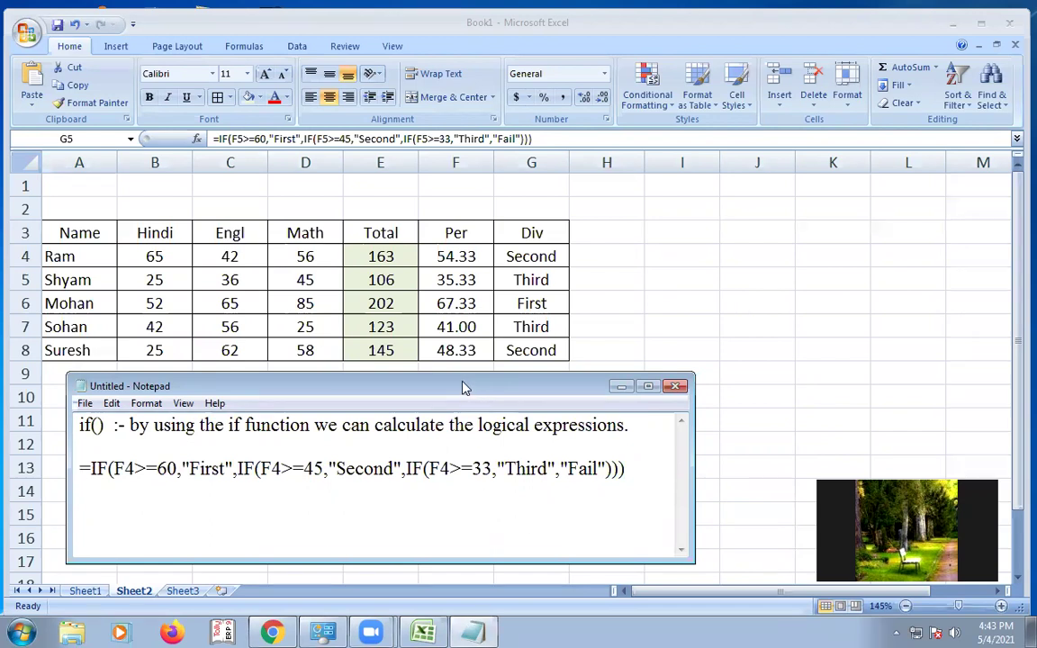
{"action": "left_click_drag", "start_coordinate": [463, 388], "coordinate": [446, 390]}
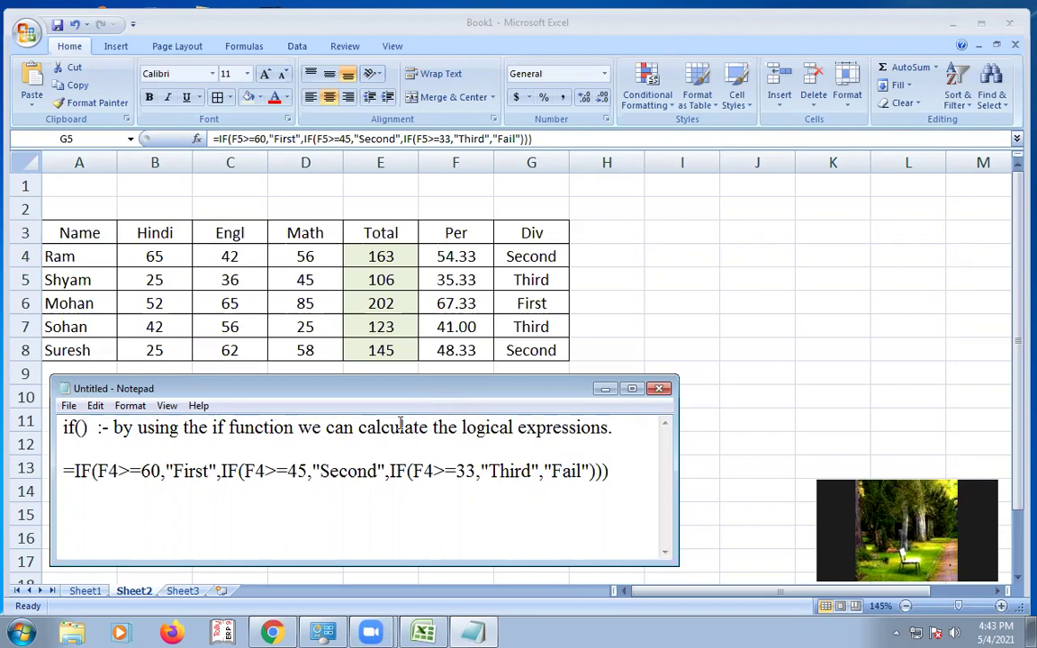
{"action": "left_click_drag", "start_coordinate": [342, 389], "coordinate": [343, 393]}
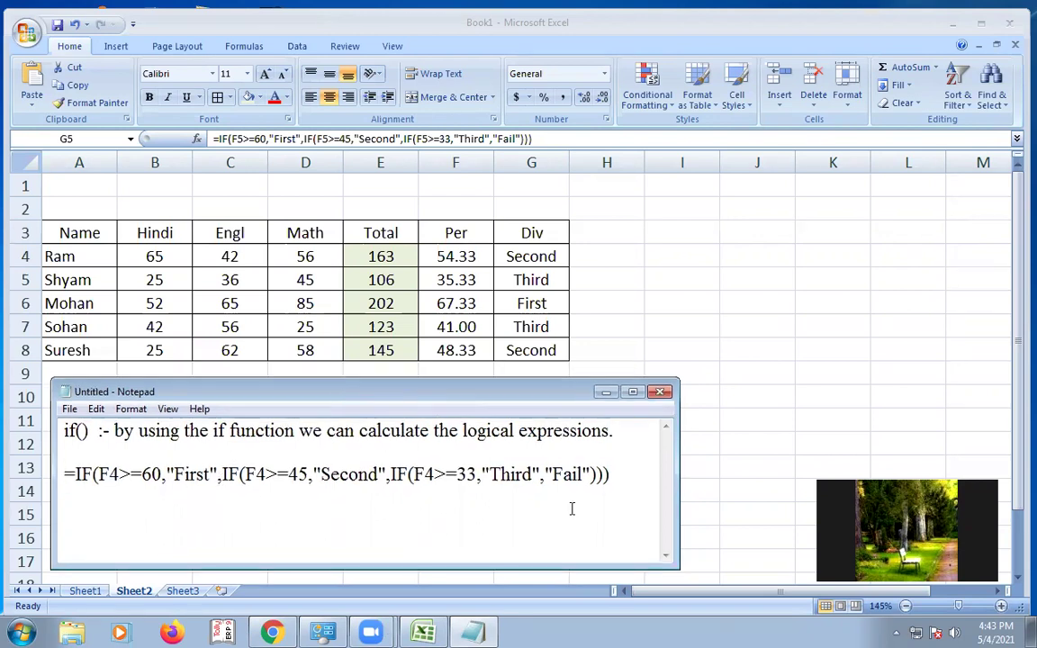
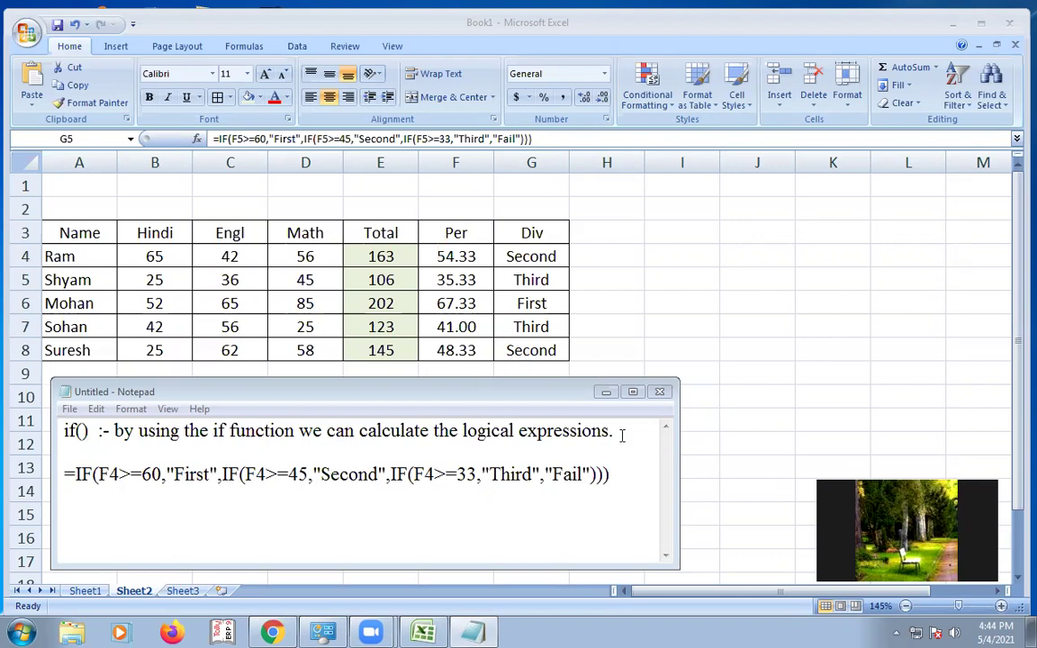
Step: Move and narrow the Notepad window beside the marks table, and add the line "AND :-" below the formula
{"action": "left_click_drag", "start_coordinate": [554, 405], "coordinate": [902, 68]}
{"action": "left_click_drag", "start_coordinate": [400, 231], "coordinate": [577, 303]}
{"action": "left_click", "coordinate": [839, 189]}
{"action": "key", "text": "Return"}
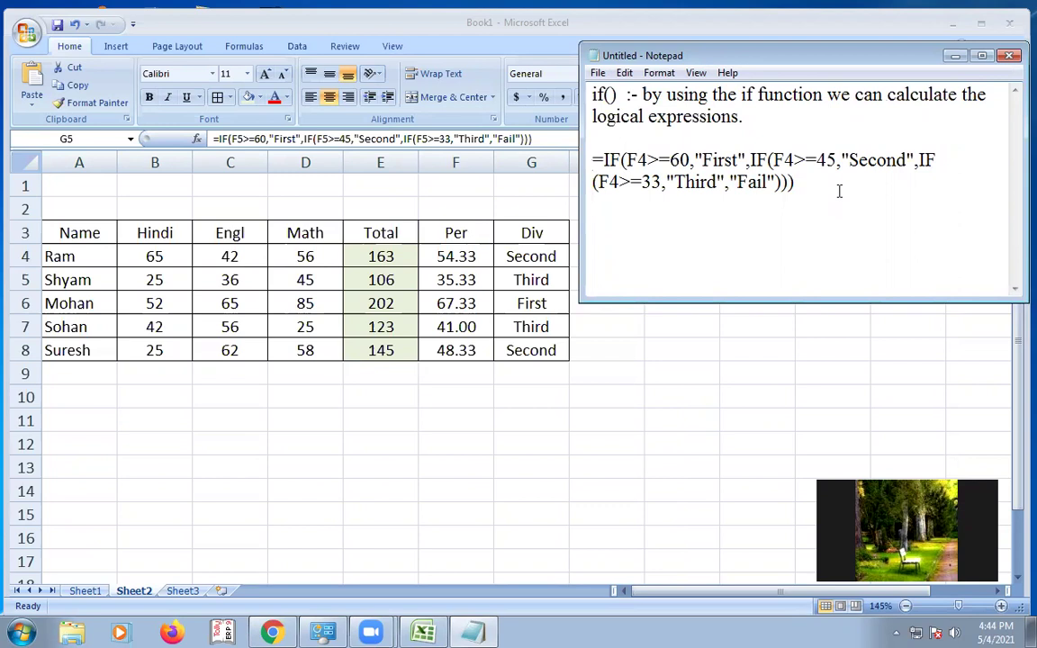
{"action": "type", "text": "AND :-"}
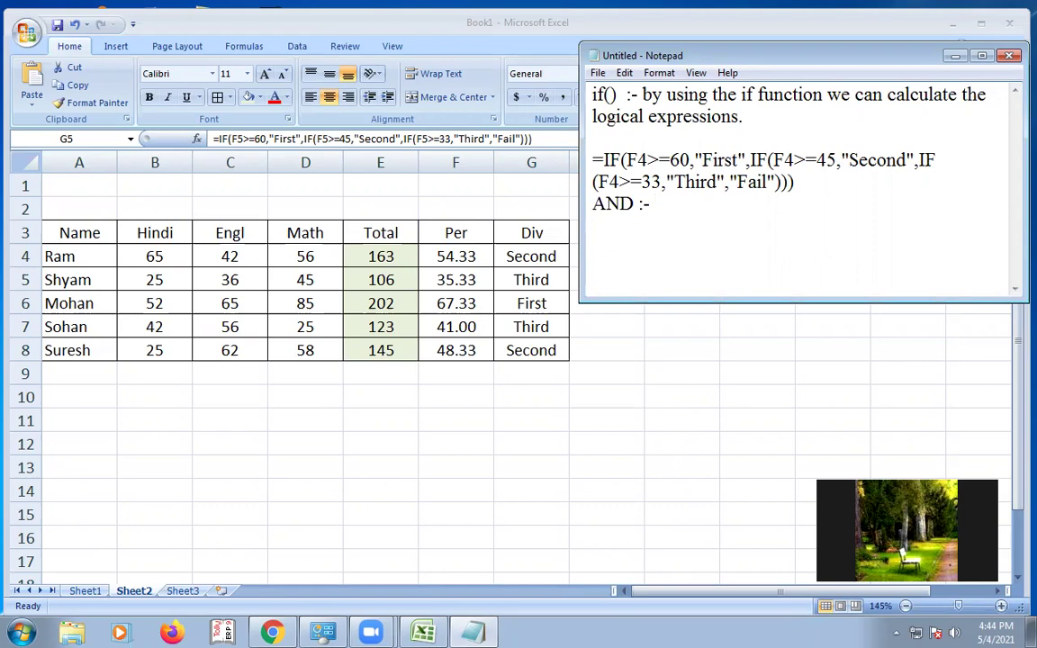
Step: Add parentheses so the new note heading reads "AND() :-" and insert an empty line above it
{"action": "key", "text": "Left"}
{"action": "key", "text": "Left"}
{"action": "key", "text": "Left"}
{"action": "type", "text": "()"}
{"action": "key", "text": "Left"}
{"action": "key", "text": "Left"}
{"action": "key", "text": "Left"}
{"action": "key", "text": "Left"}
{"action": "key", "text": "Left"}
{"action": "key", "text": "Return"}
{"action": "key", "text": "Right"}
{"action": "key", "text": "Right"}
{"action": "key", "text": "Right"}
{"action": "key", "text": "Right"}
{"action": "key", "text": "Right"}
{"action": "key", "text": "Right"}
{"action": "key", "text": "Right"}
{"action": "key", "text": "Right"}
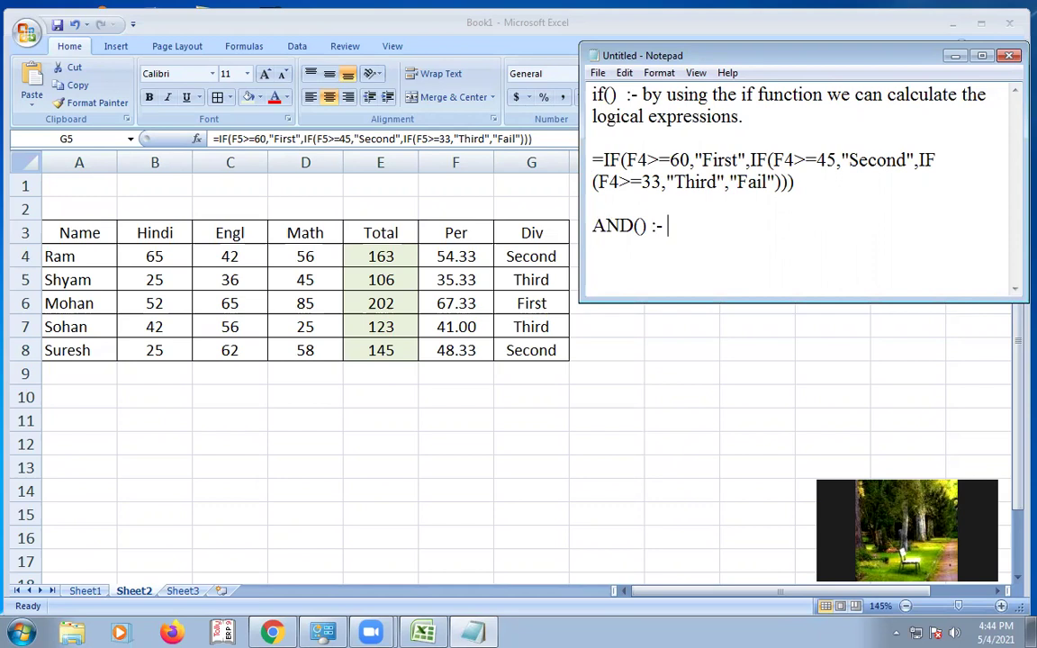
Step: Write the AND() definition "and() returns true if all of the arguments evaluate to true." on two lines and highlight its condition
{"action": "type", "text": "and() returns true "}
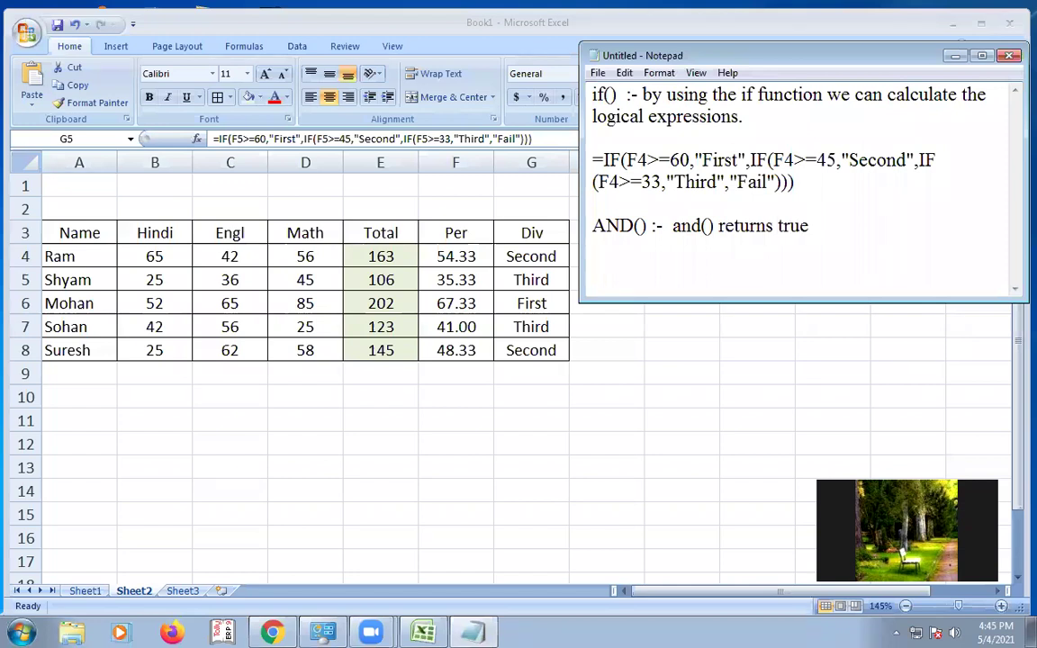
{"action": "type", "text": "if all of the arguments"}
{"action": "key", "text": "Return"}
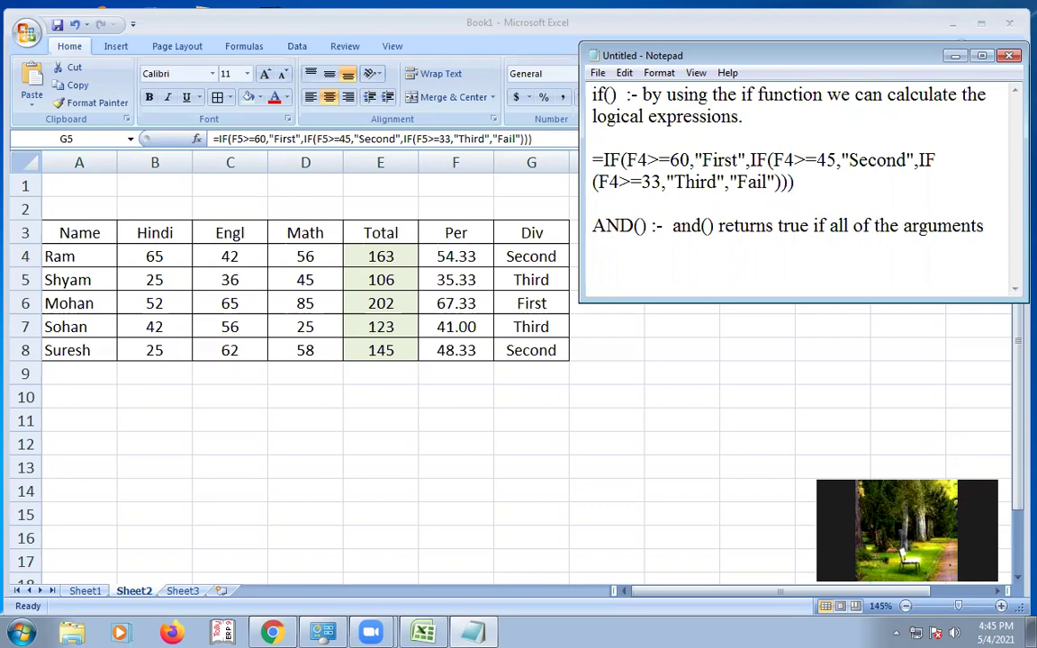
{"action": "type", "text": "evaluate to tr"}
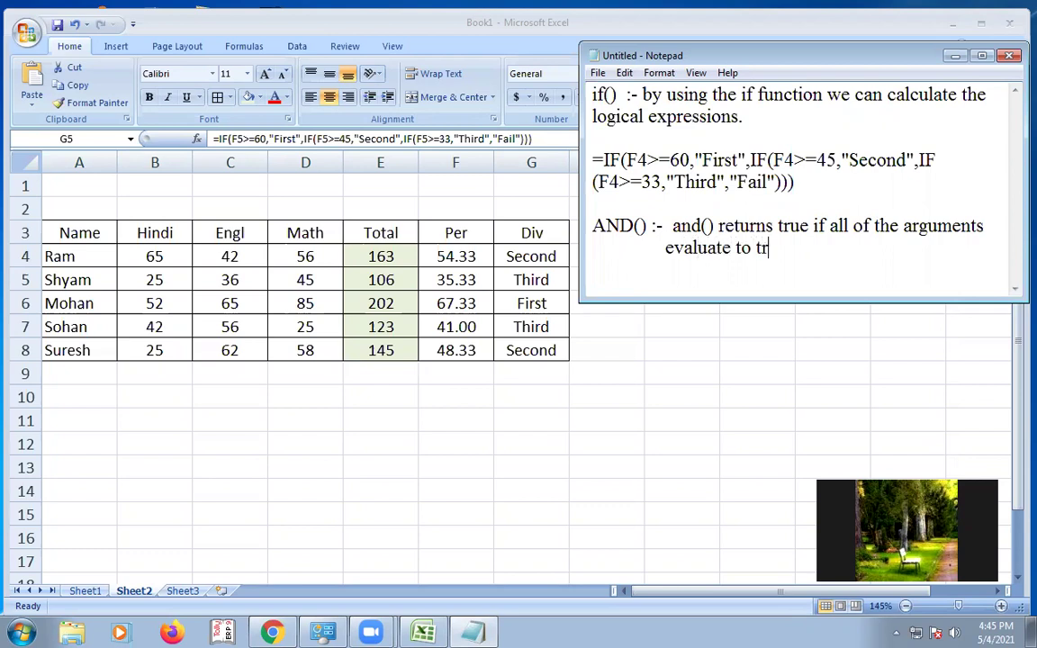
{"action": "type", "text": "ue."}
{"action": "left_click_drag", "start_coordinate": [826, 228], "coordinate": [996, 245]}
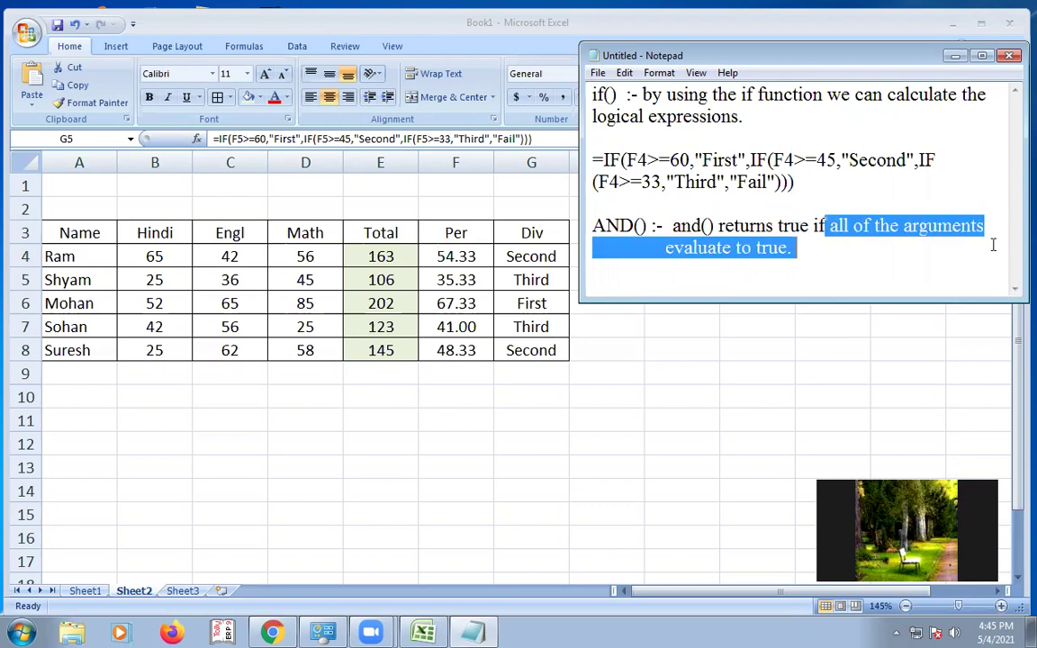
Step: Highlight "returns true" in the AND() definition in Notepad, and switch back to the Excel workbook
{"action": "left_click", "coordinate": [671, 245]}
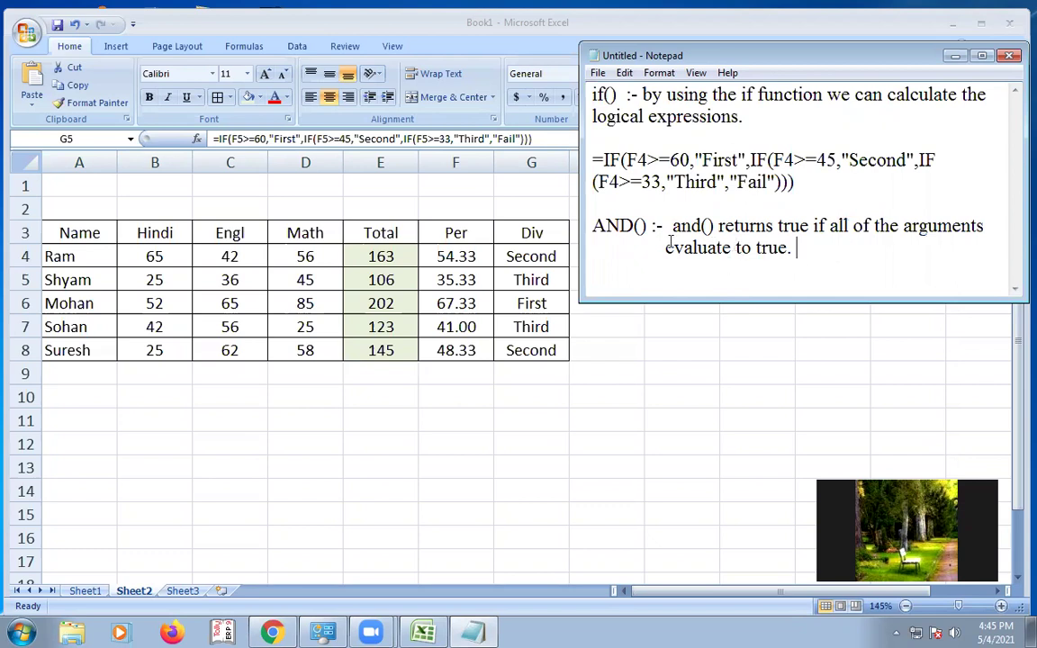
{"action": "left_click_drag", "start_coordinate": [706, 226], "coordinate": [784, 227]}
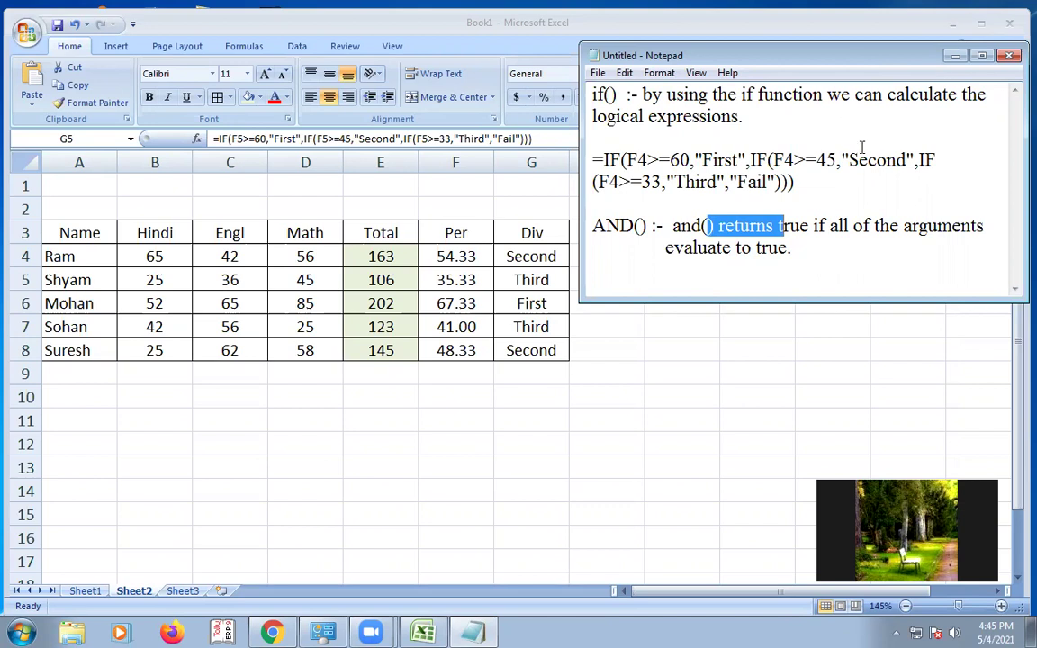
{"action": "left_click", "coordinate": [282, 396]}
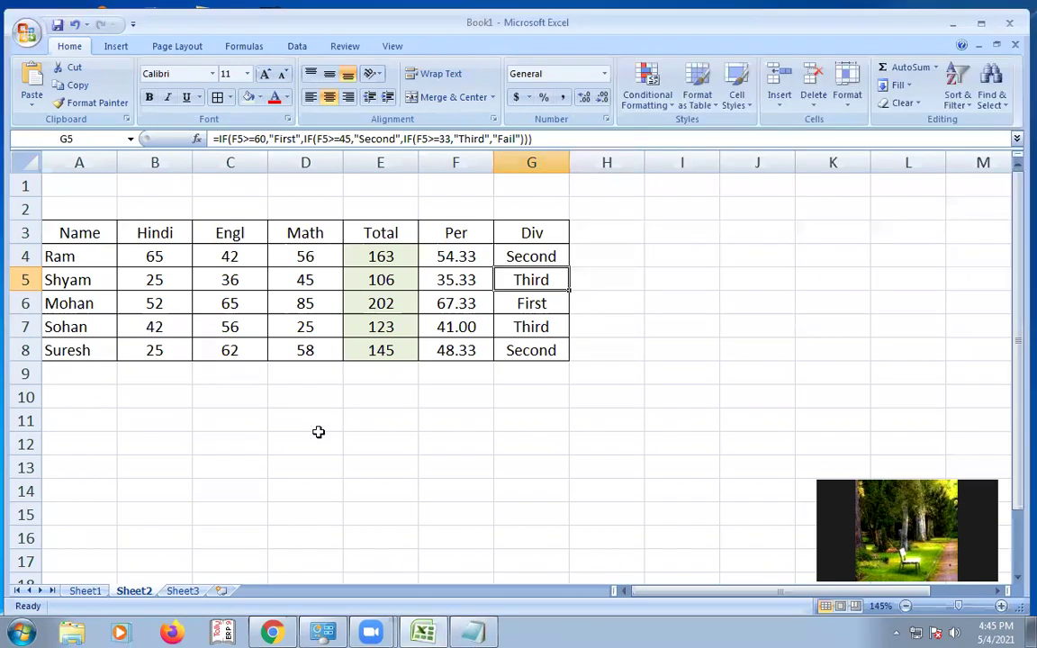
Step: Open Sheet3 and increase the font size of all its cells to 16
{"action": "left_click", "coordinate": [185, 592]}
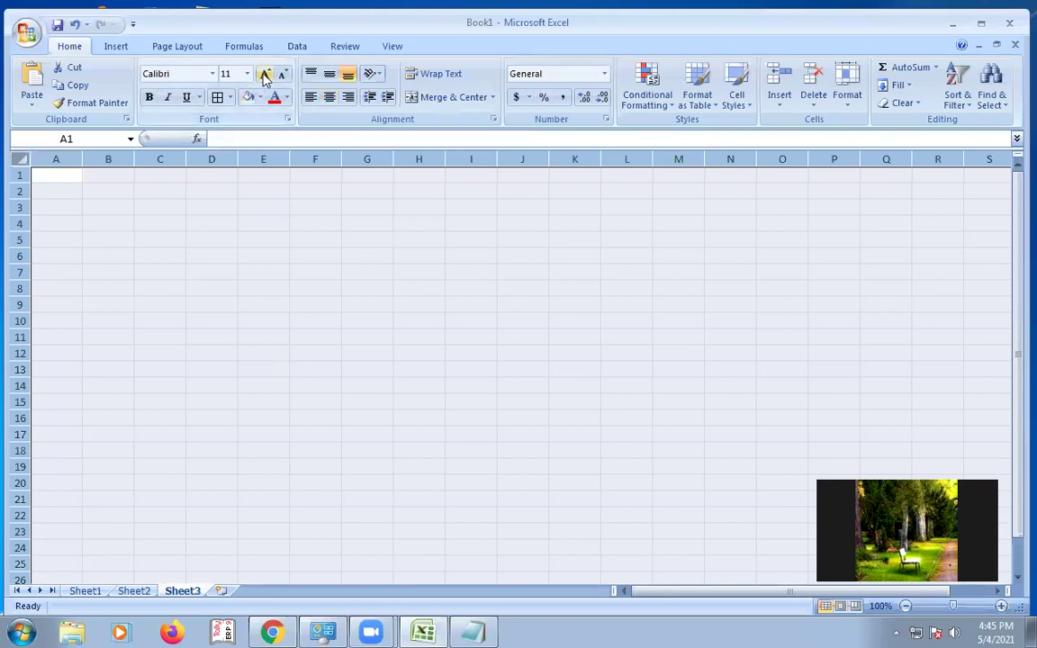
{"action": "left_click", "coordinate": [263, 74]}
{"action": "left_click", "coordinate": [264, 73]}
{"action": "left_click", "coordinate": [264, 74]}
Step: Enter 10 in cell D3 and 20 in cell D5 as sample values
{"action": "left_click", "coordinate": [217, 228]}
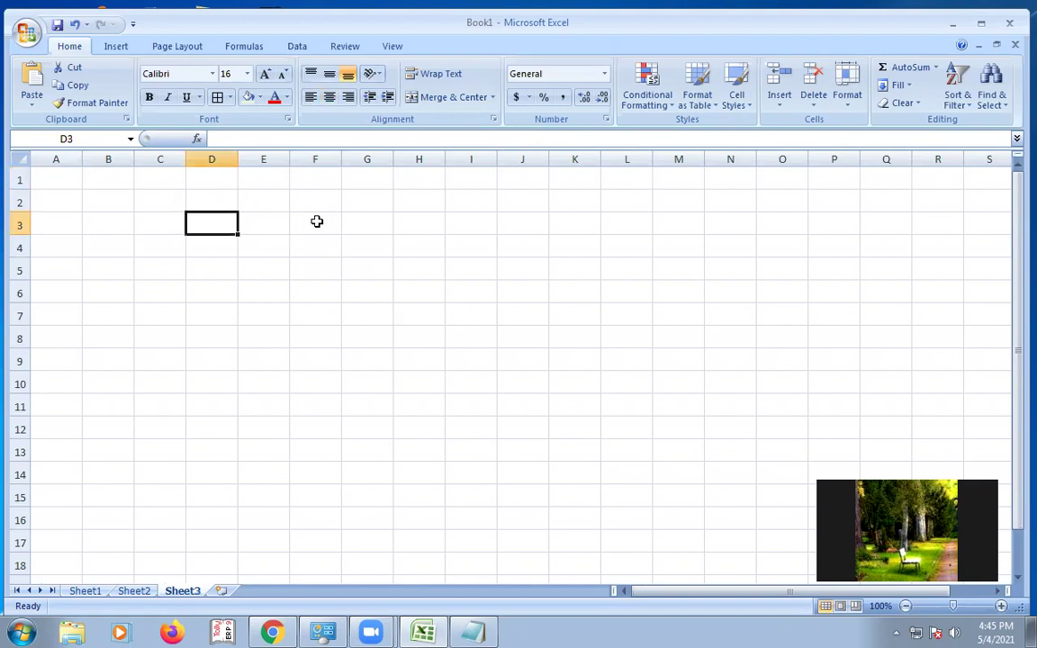
{"action": "type", "text": "10"}
{"action": "key", "text": "Return"}
{"action": "key", "text": "Return"}
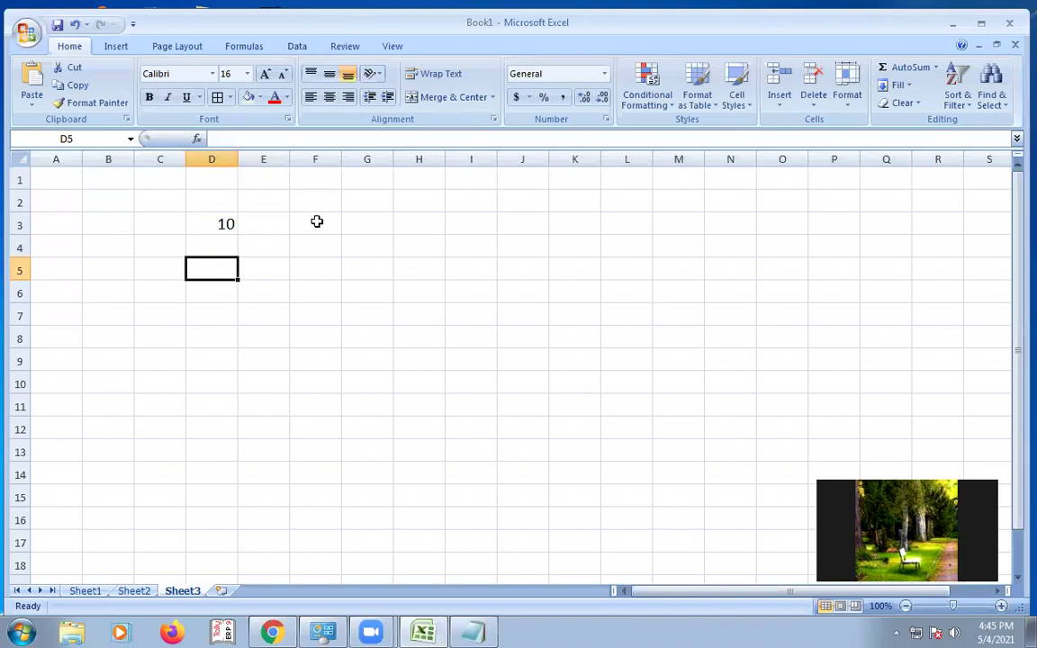
{"action": "type", "text": "20"}
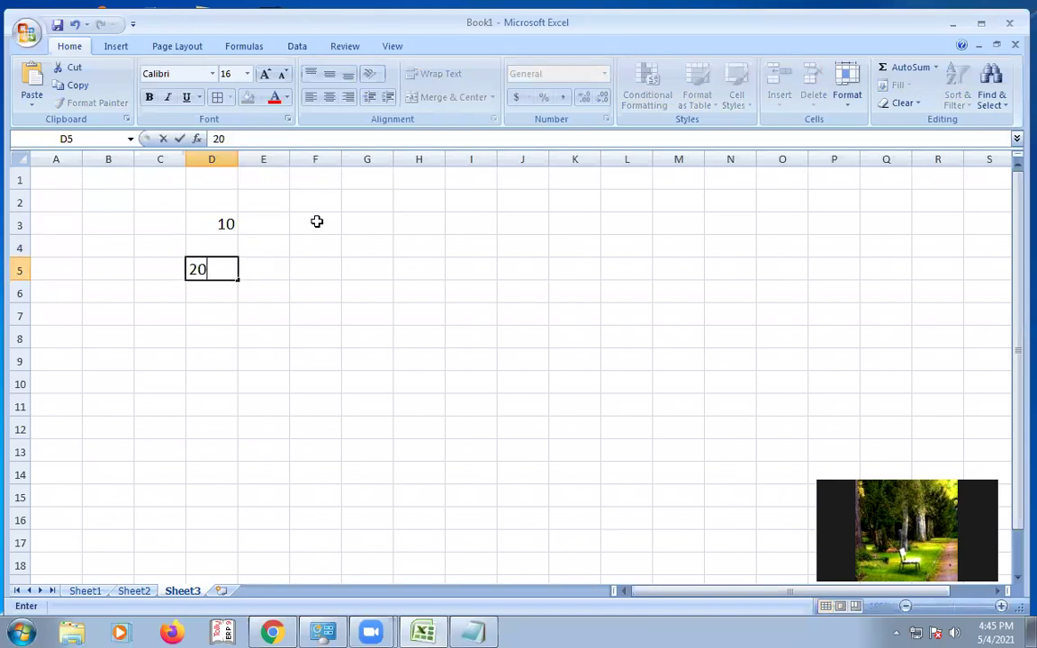
{"action": "key", "text": "Return"}
Step: Write the formula =and(d3>5,d5>10) in cell E7
{"action": "key", "text": "Return"}
{"action": "key", "text": "Right"}
{"action": "type", "text": "=and("}
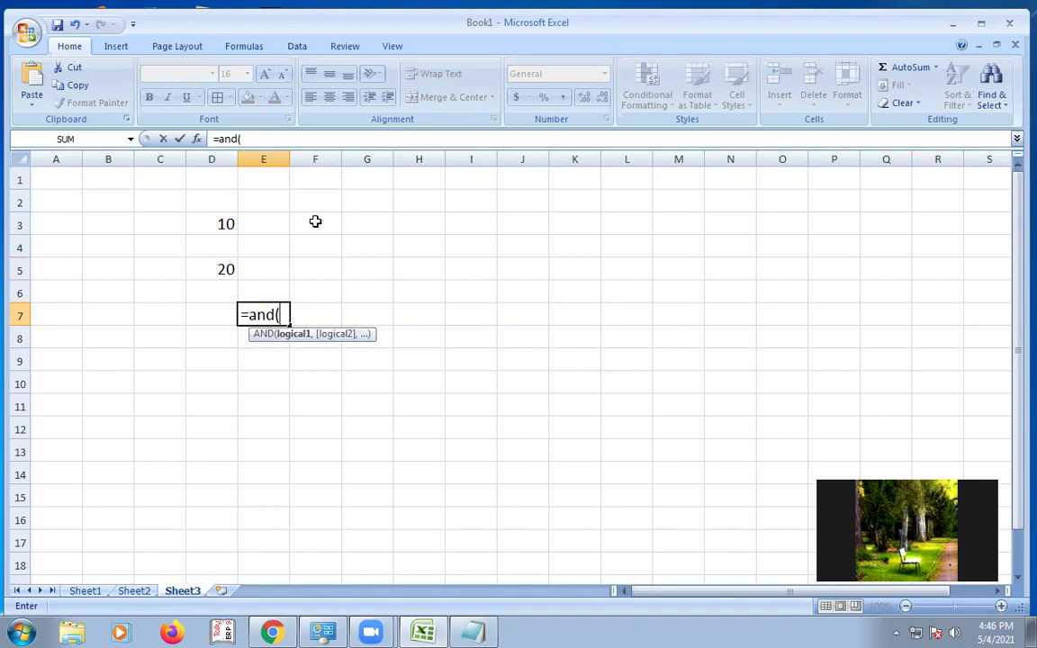
{"action": "type", "text": "d"}
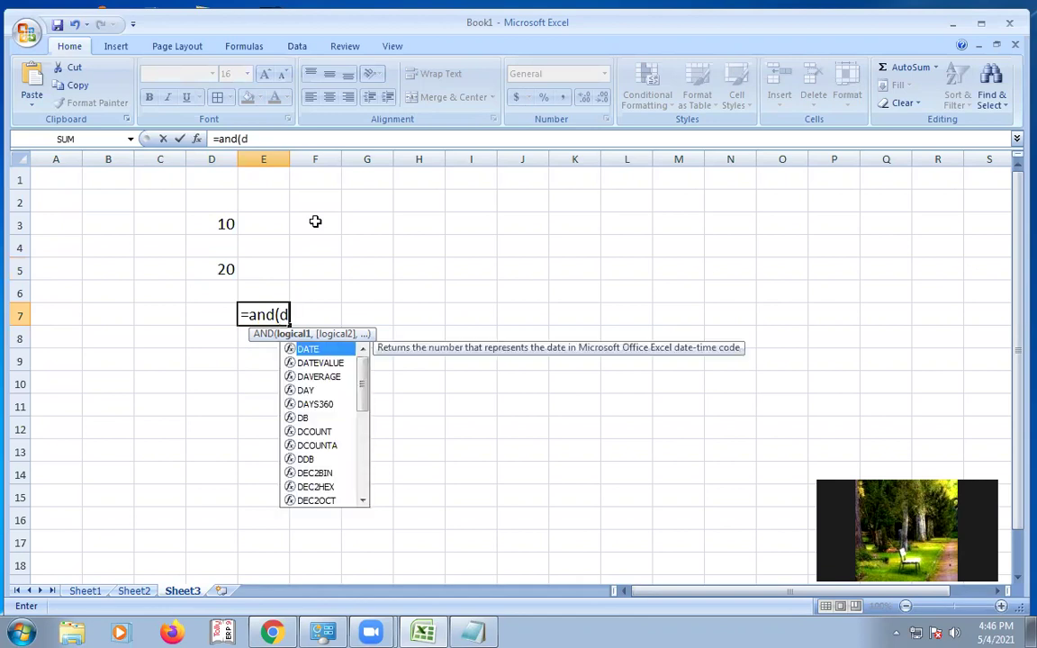
{"action": "type", "text": "3>"}
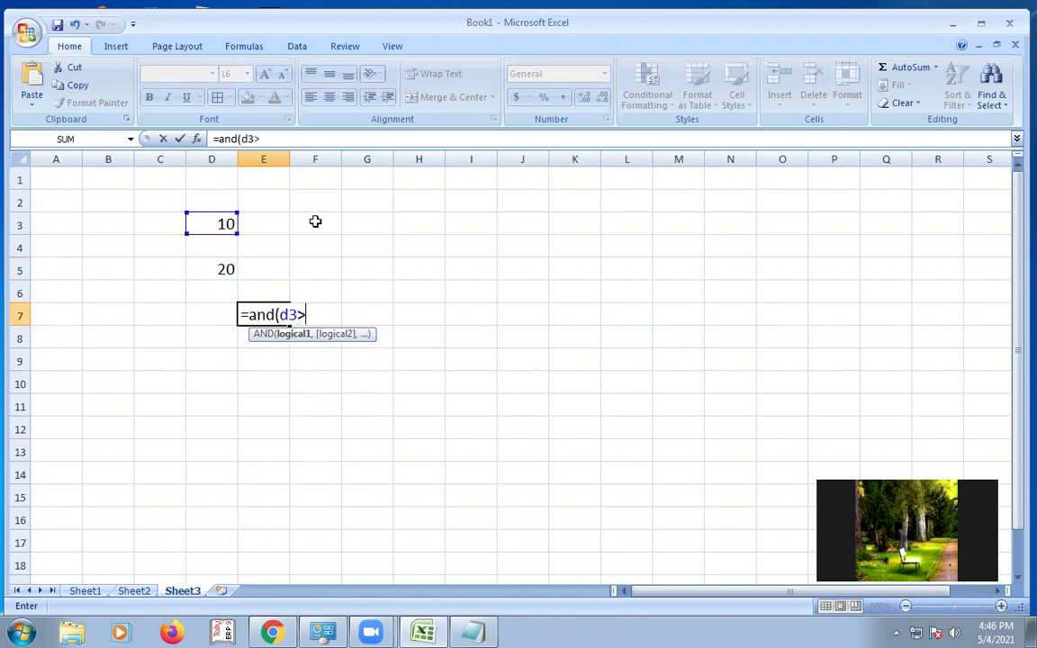
{"action": "type", "text": "5,"}
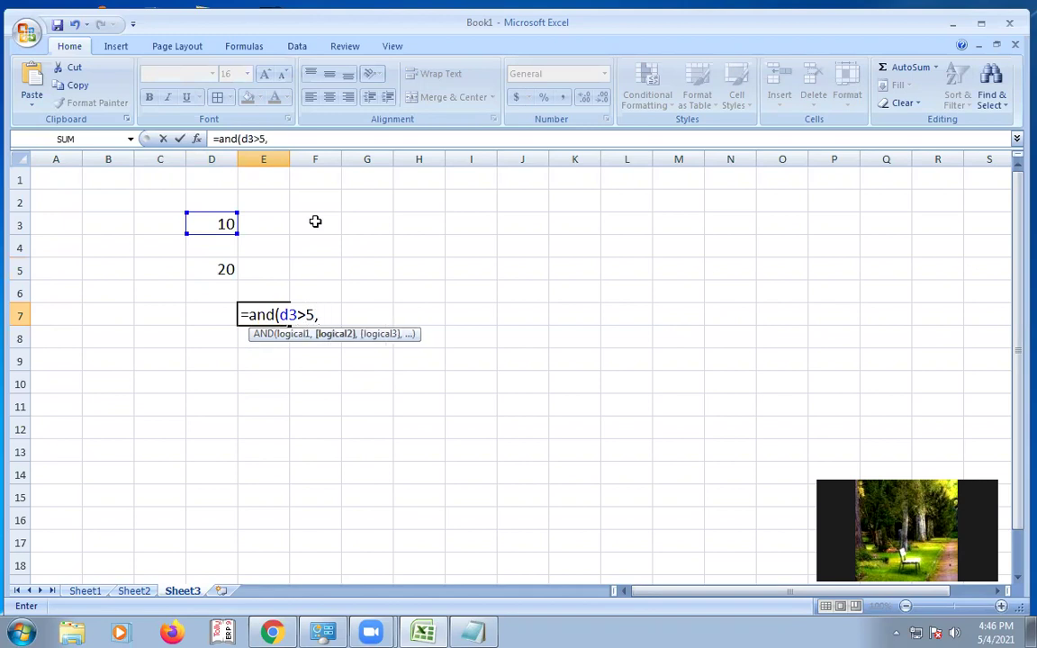
{"action": "type", "text": "d5"}
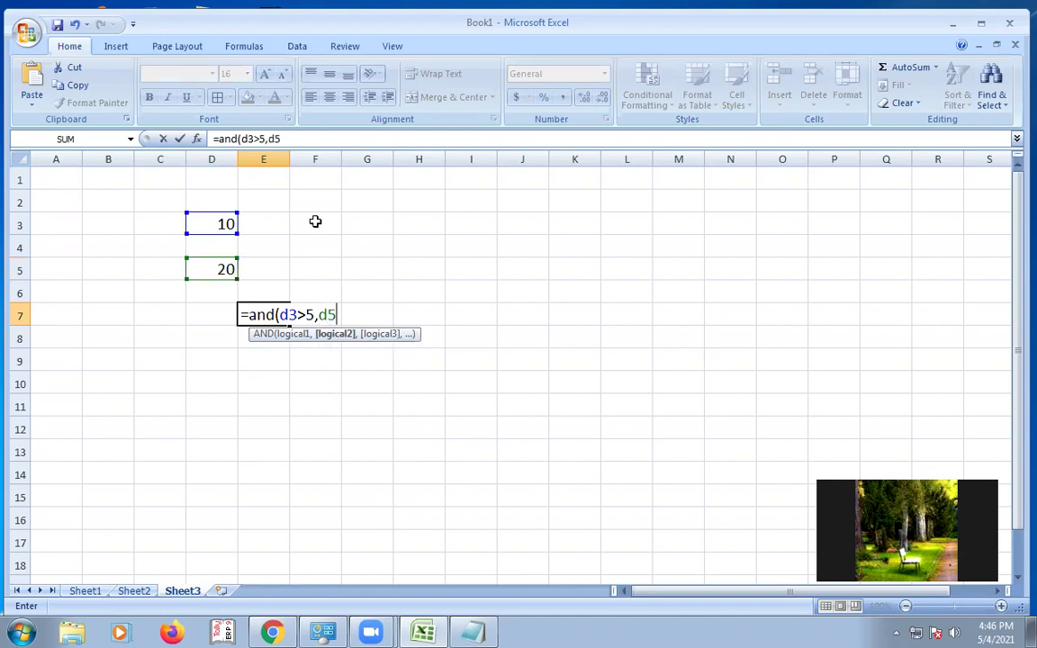
{"action": "type", "text": ">10)"}
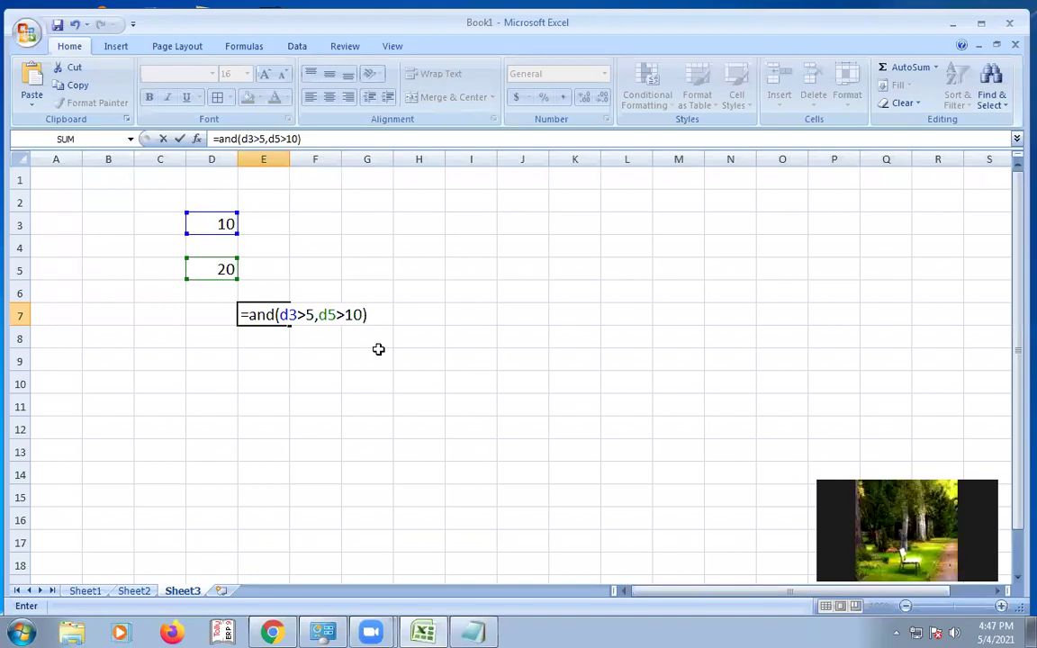
Step: Highlight the conditions d3>5 and d5>10 in turn within the E7 formula
{"action": "left_click_drag", "start_coordinate": [313, 314], "coordinate": [282, 314]}
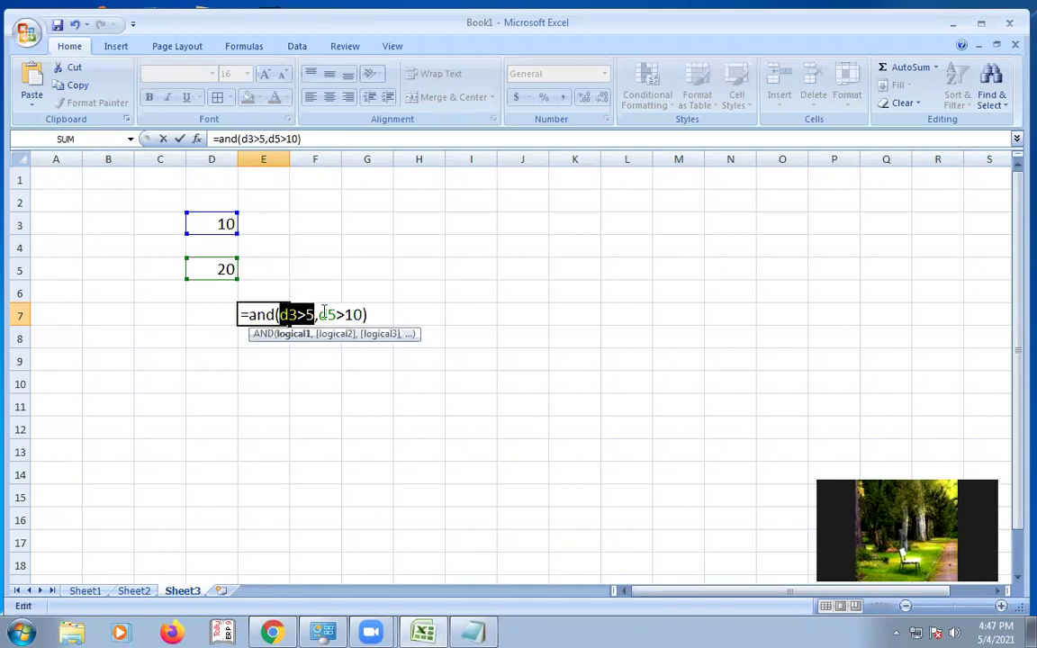
{"action": "left_click_drag", "start_coordinate": [320, 314], "coordinate": [369, 312]}
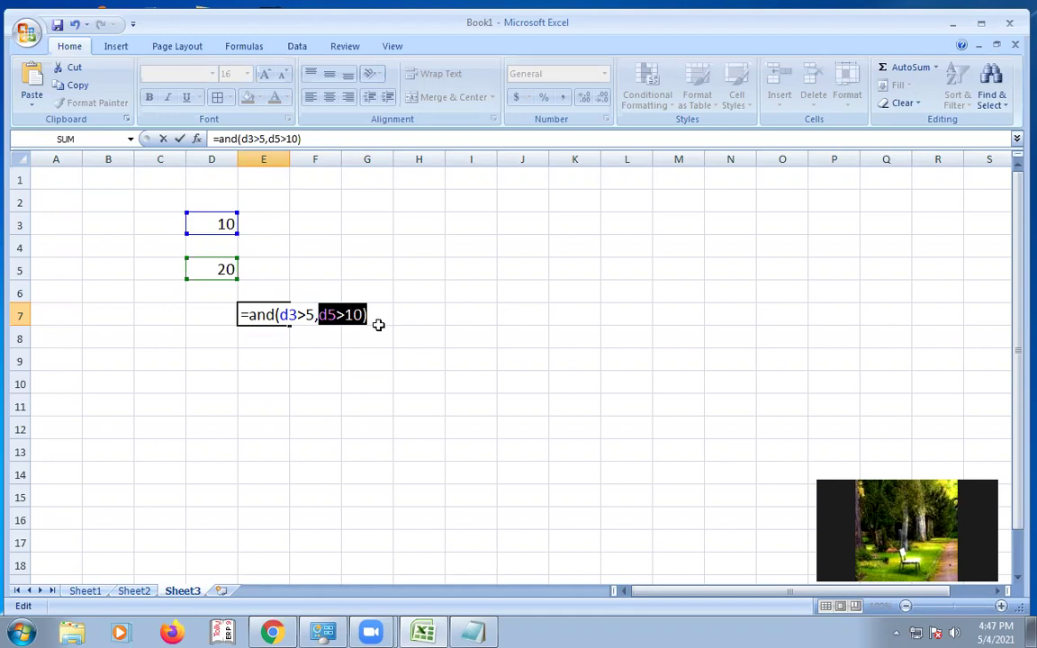
{"action": "left_click", "coordinate": [377, 316]}
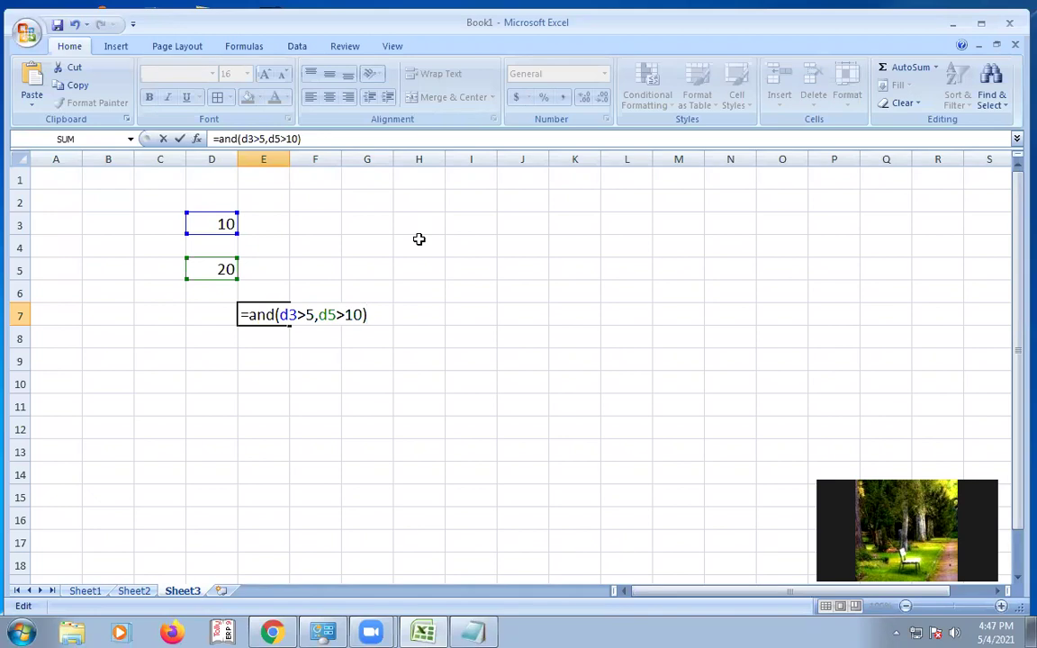
Step: Commit the AND formula in E7 and widen column E slightly
{"action": "key", "text": "Return"}
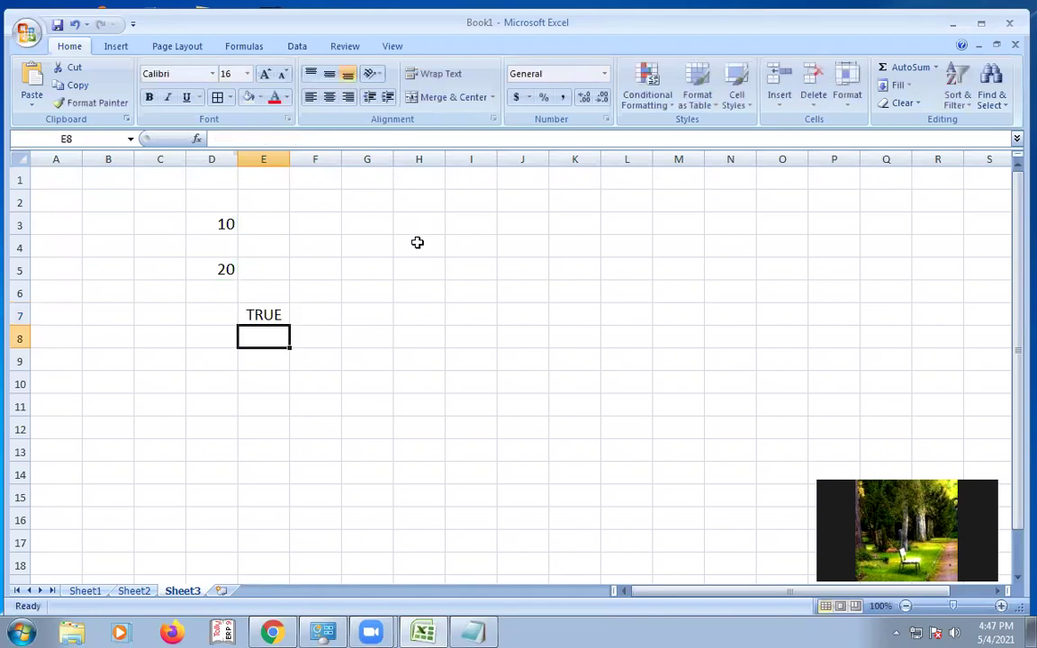
{"action": "left_click", "coordinate": [268, 312]}
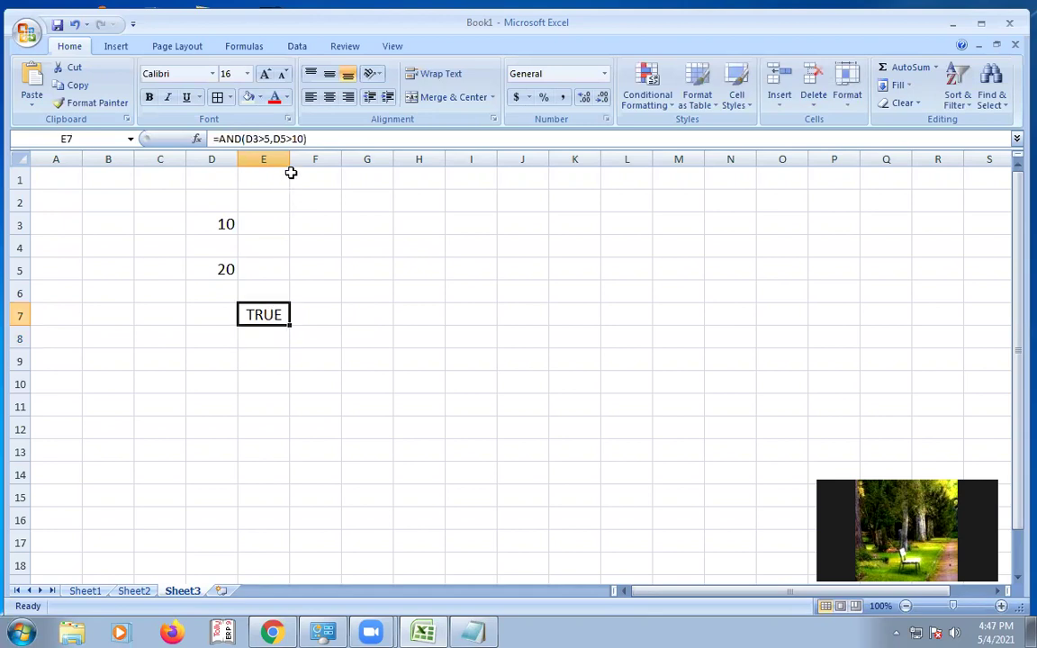
{"action": "left_click_drag", "start_coordinate": [291, 160], "coordinate": [298, 159]}
Step: Bring up Notepad, highlight both lines of the AND() definition in turn, and minimize it again
{"action": "left_click", "coordinate": [477, 632]}
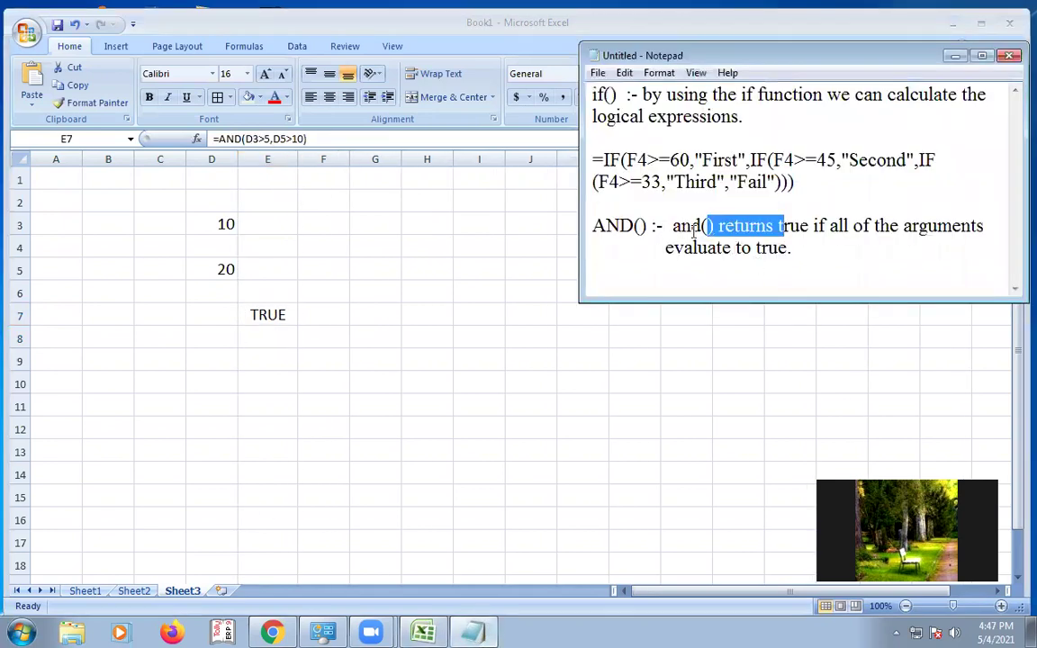
{"action": "left_click_drag", "start_coordinate": [681, 227], "coordinate": [983, 230]}
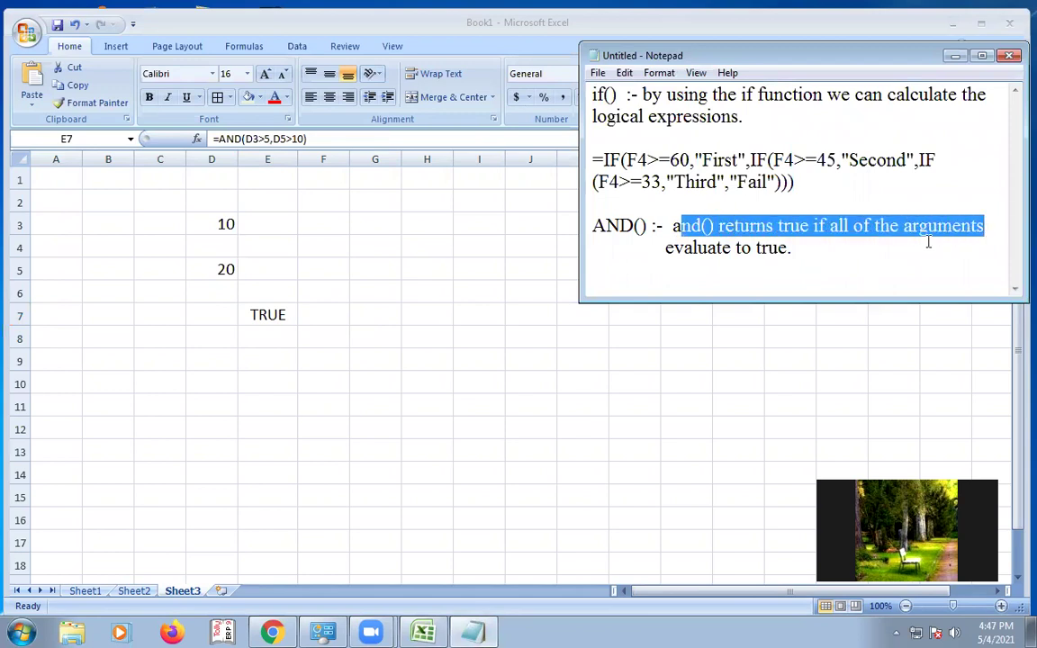
{"action": "left_click_drag", "start_coordinate": [693, 248], "coordinate": [818, 251]}
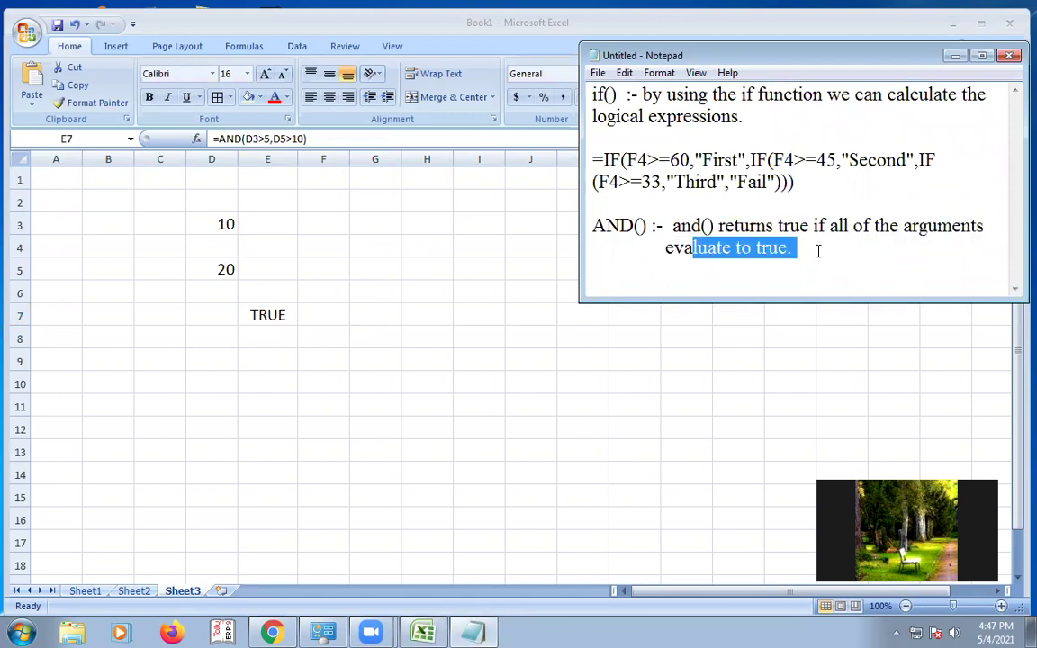
{"action": "left_click", "coordinate": [956, 58]}
Step: Replace the second condition of the AND formula in E7 with d5<50, highlight it, and commit the formula
{"action": "double_click", "coordinate": [287, 313]}
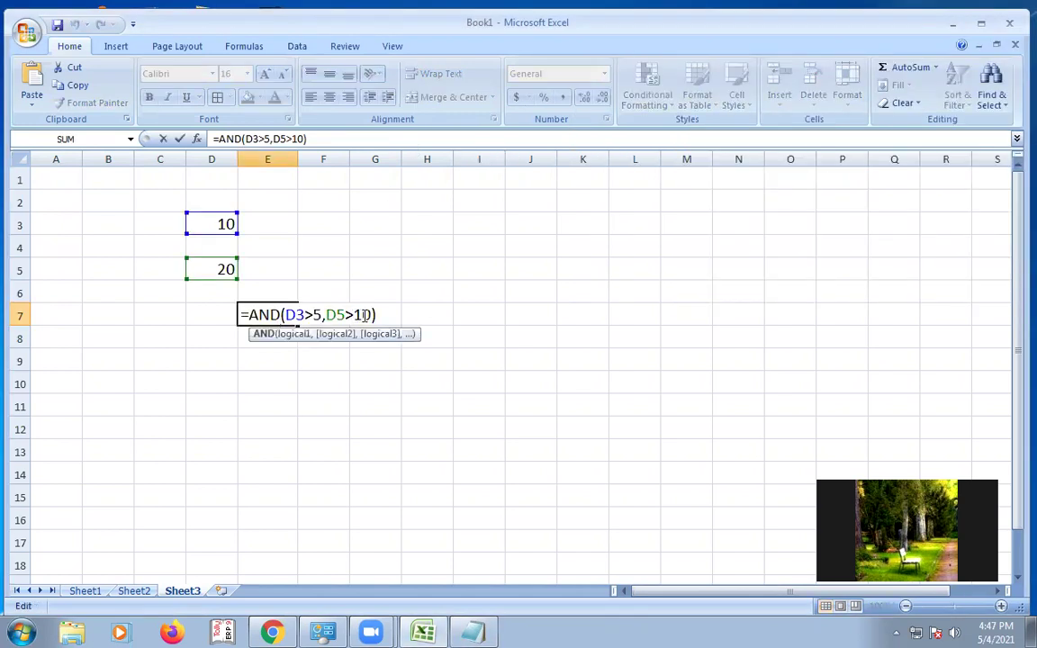
{"action": "left_click_drag", "start_coordinate": [370, 315], "coordinate": [326, 314]}
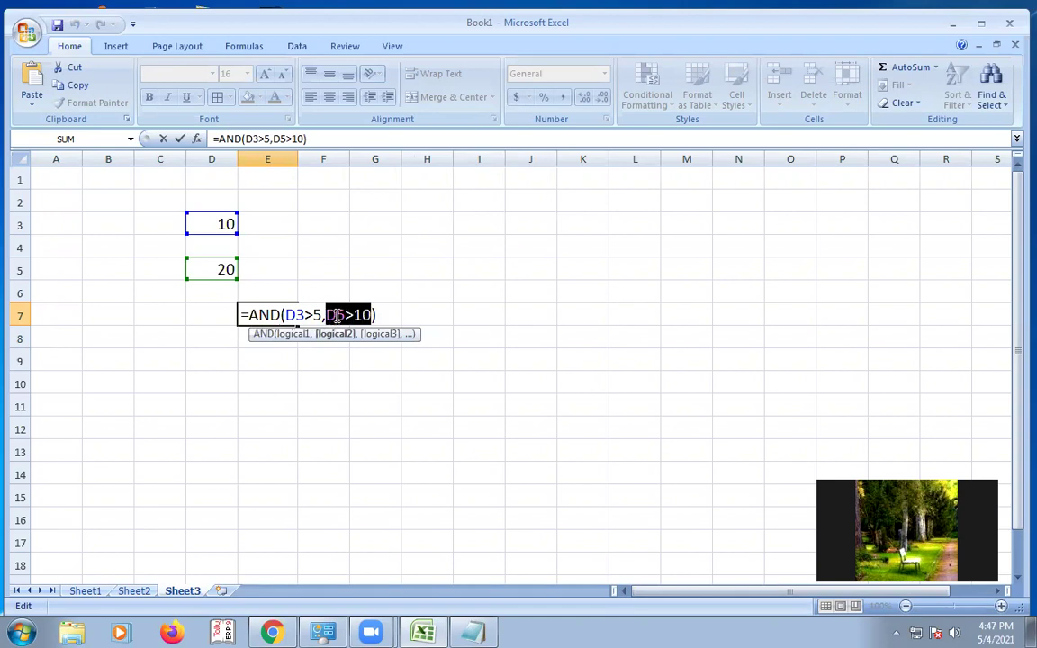
{"action": "type", "text": "d5"}
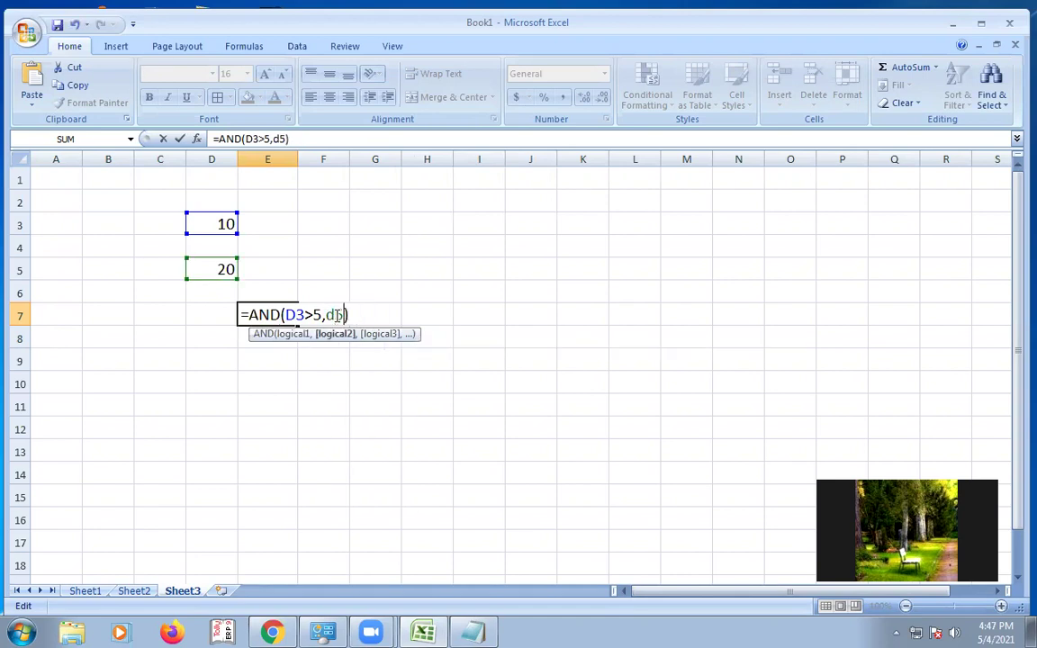
{"action": "type", "text": "<50"}
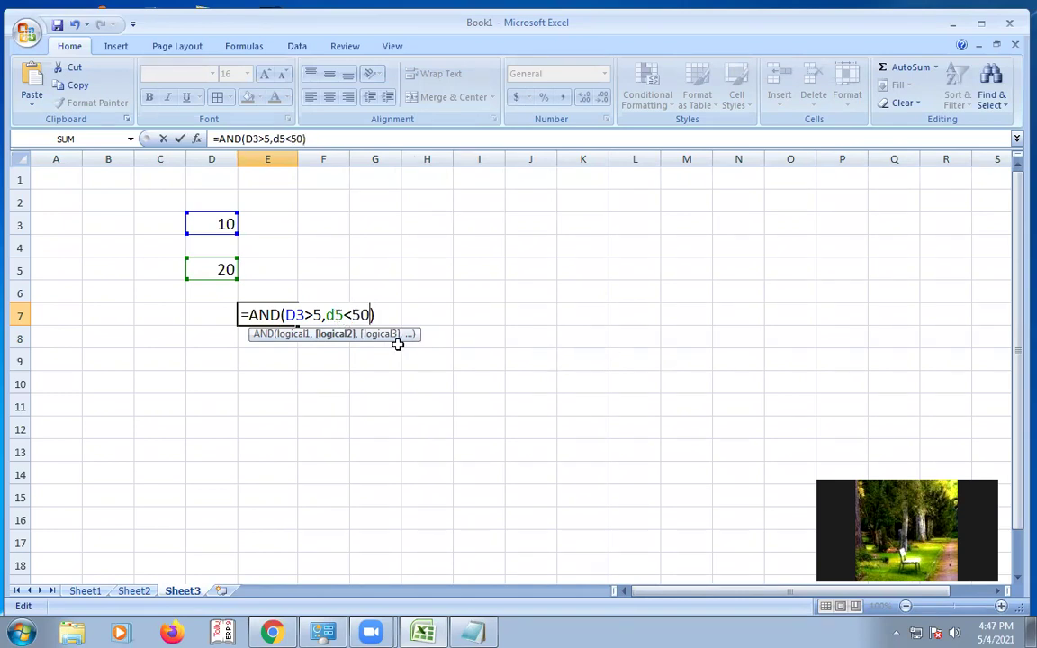
{"action": "left_click_drag", "start_coordinate": [326, 314], "coordinate": [372, 315]}
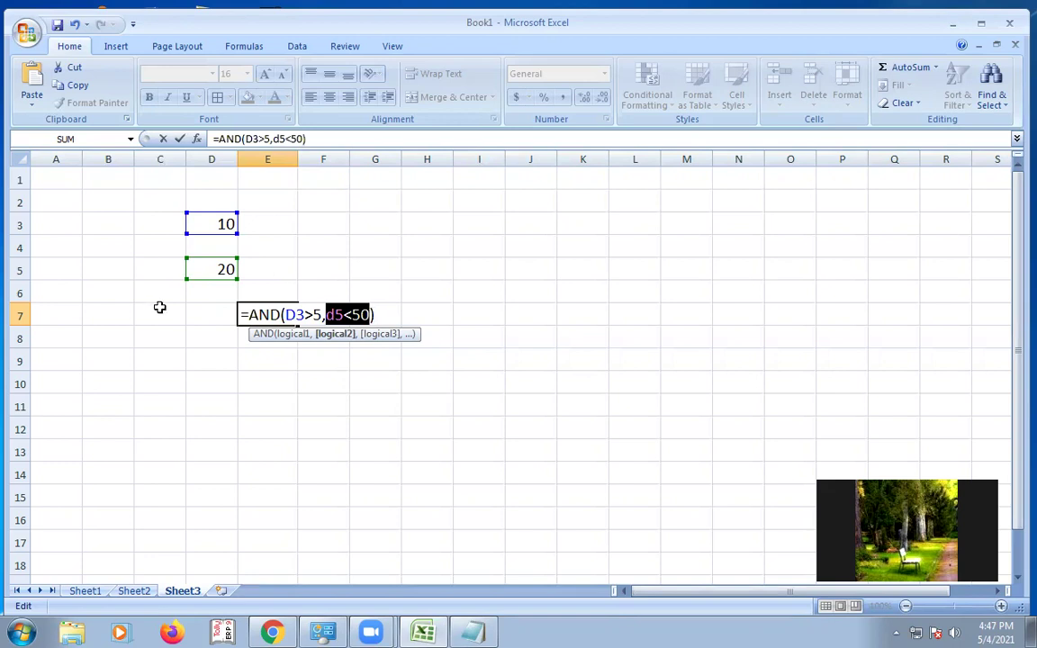
{"action": "left_click", "coordinate": [372, 314]}
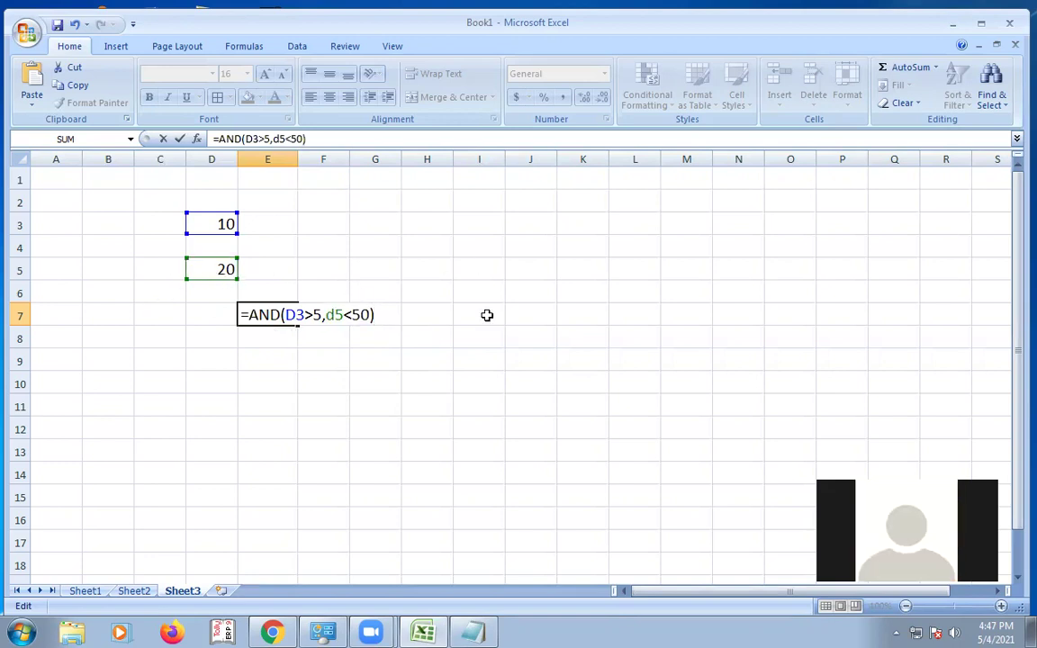
{"action": "key", "text": "Return"}
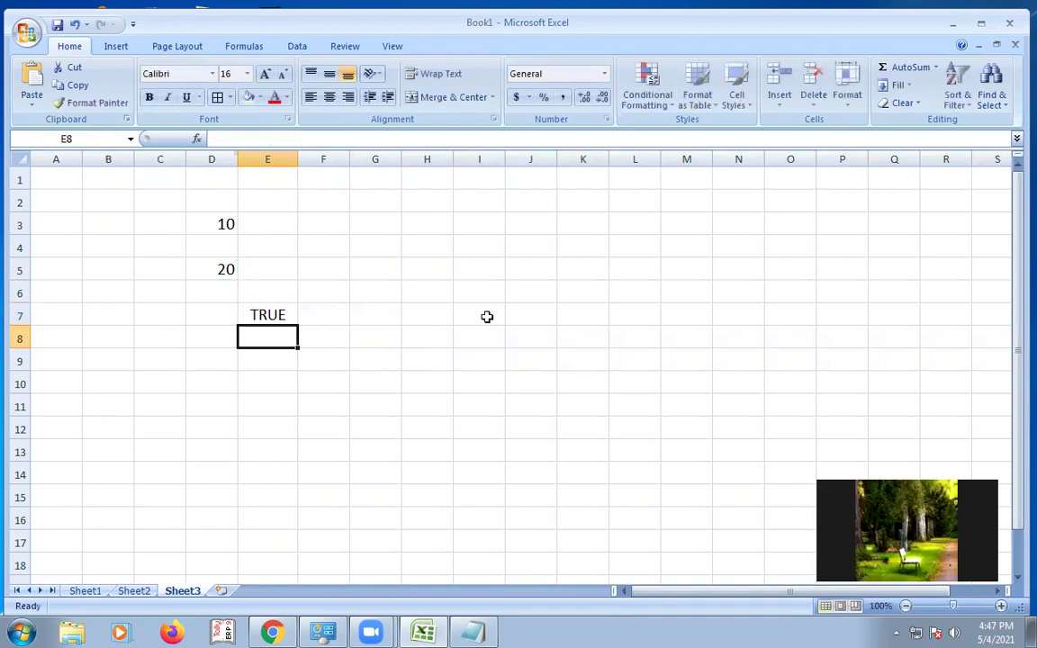
Step: Change the second condition of the AND formula in E7 to D5<5, highlight it, and commit the formula
{"action": "left_click", "coordinate": [274, 315]}
{"action": "double_click", "coordinate": [274, 314]}
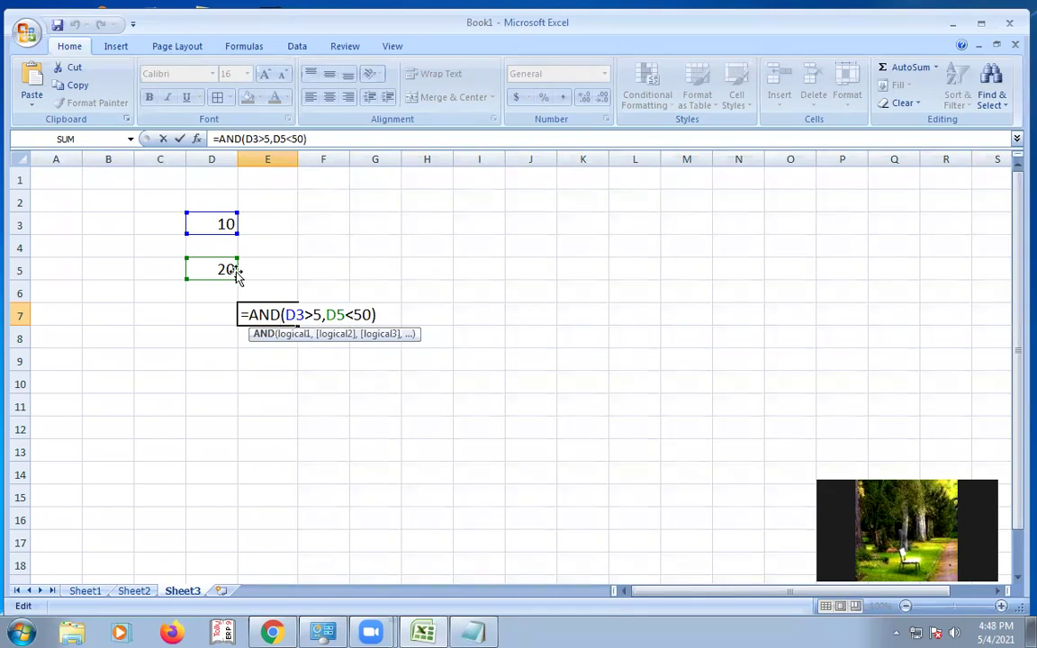
{"action": "left_click", "coordinate": [369, 315]}
{"action": "key", "text": "BackSpace"}
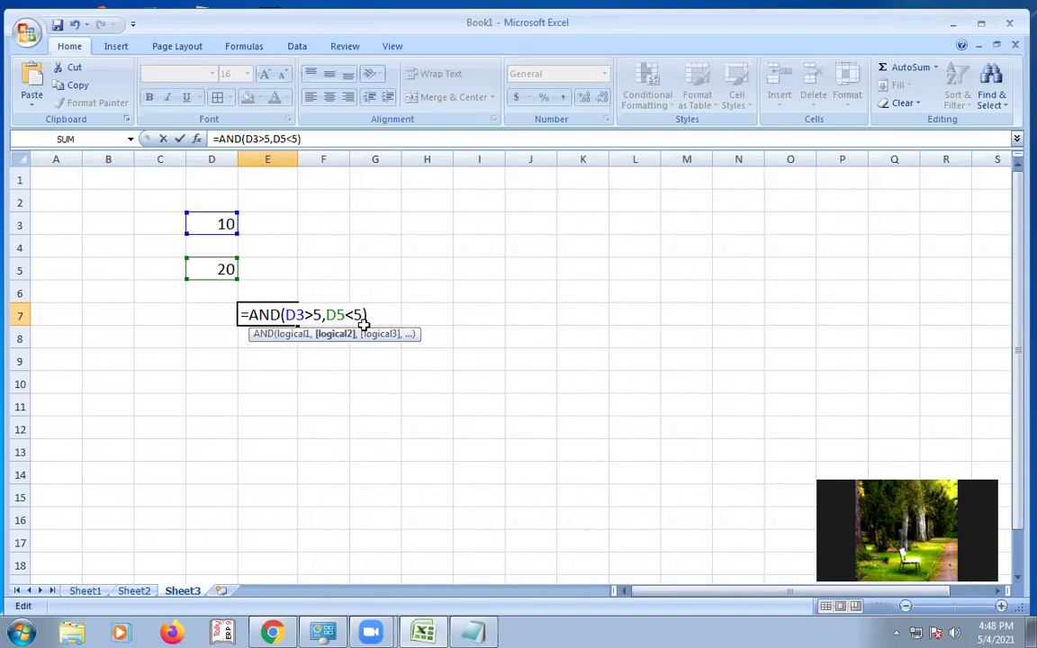
{"action": "left_click_drag", "start_coordinate": [284, 314], "coordinate": [364, 314]}
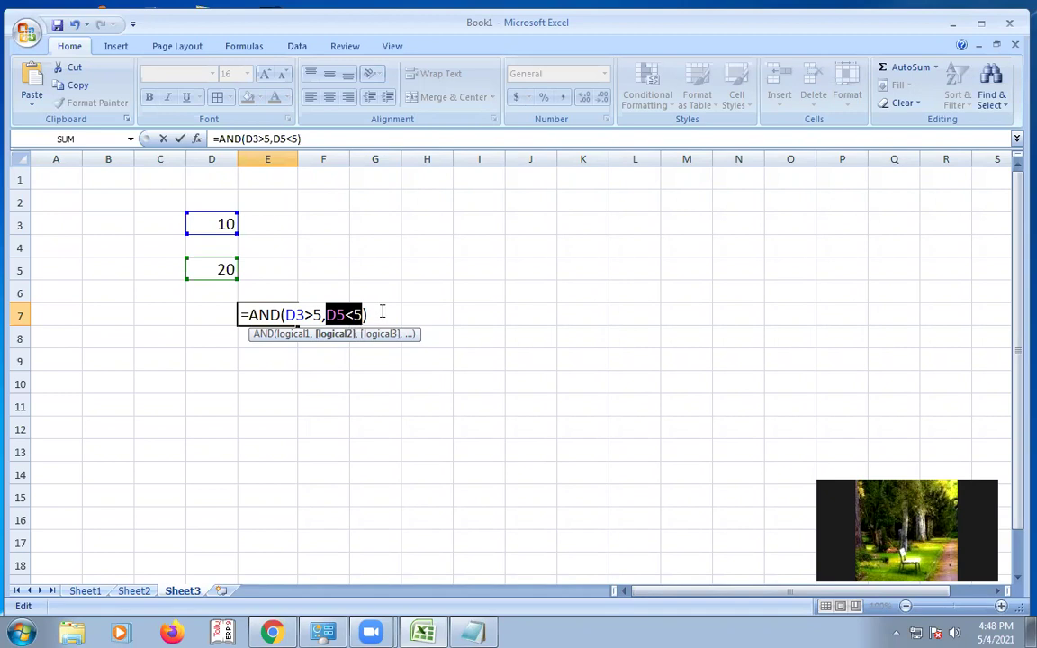
{"action": "left_click", "coordinate": [318, 323]}
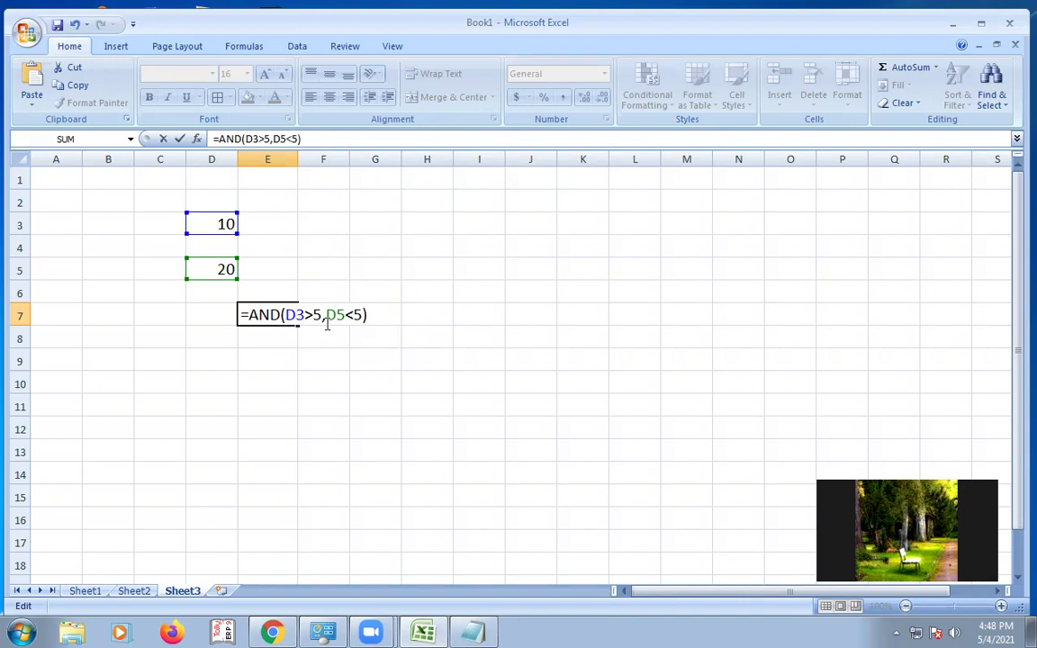
{"action": "key", "text": "Return"}
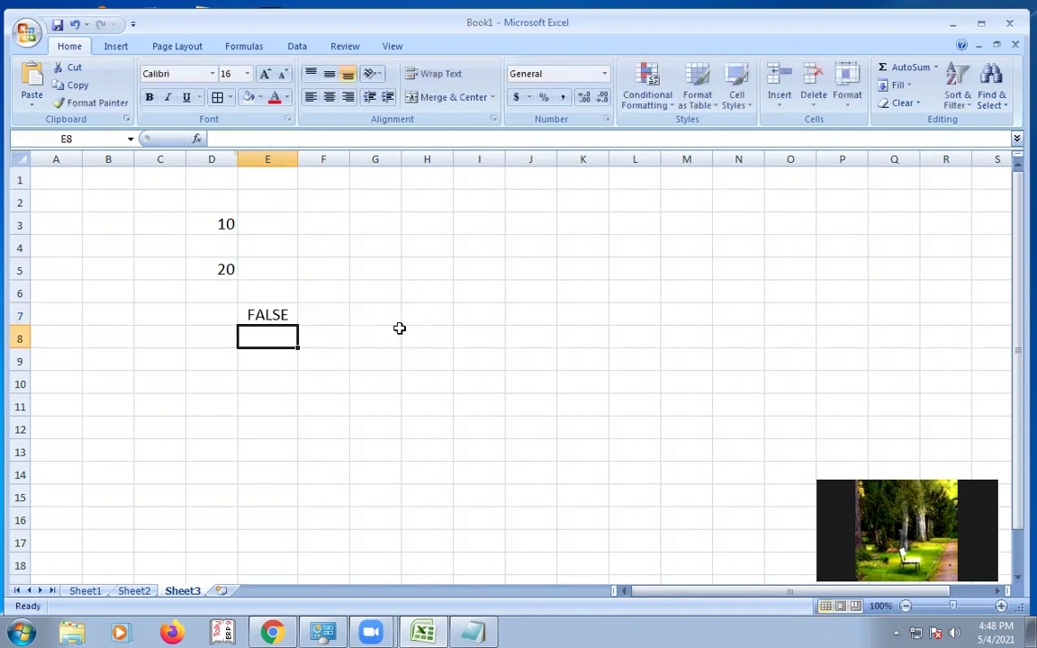
Step: Open the AND formula in E7 to review its two conditions and close it again without changes
{"action": "left_click", "coordinate": [256, 315]}
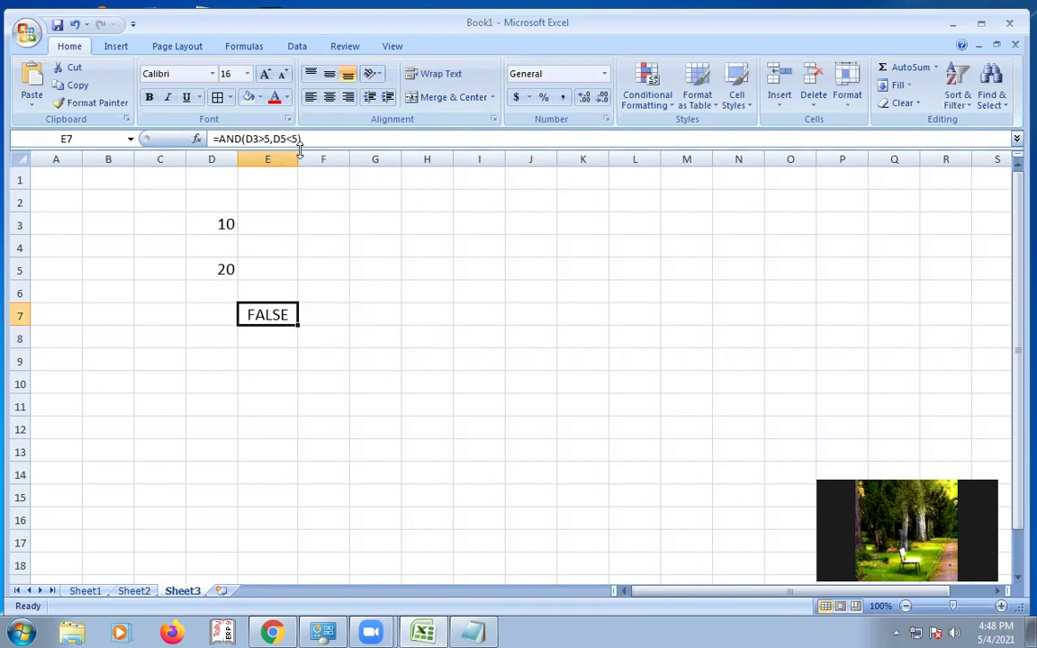
{"action": "double_click", "coordinate": [295, 315]}
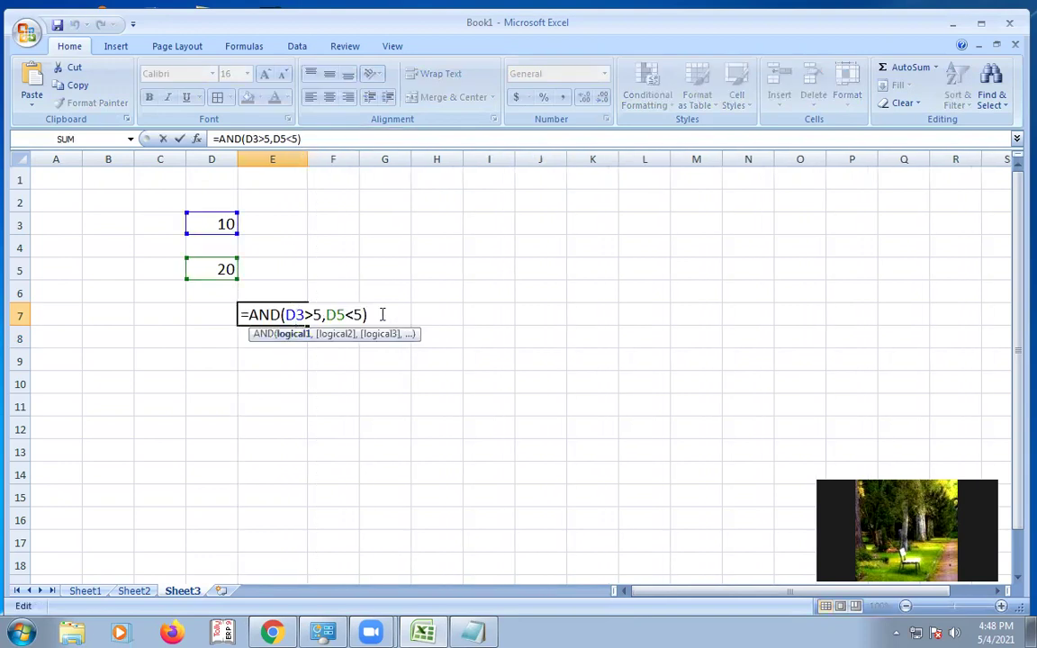
{"action": "key", "text": "Return"}
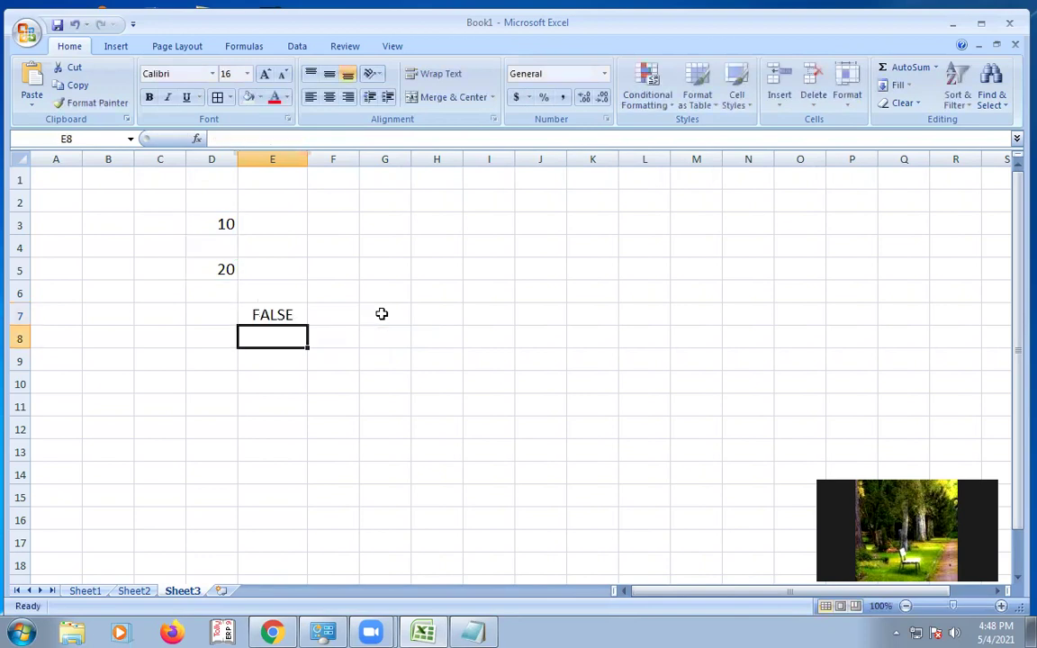
Step: In Notepad, append "in and() if any one argument becomes false then the whole expression returns false" to the AND() definition
{"action": "left_click", "coordinate": [477, 632]}
{"action": "left_click", "coordinate": [825, 248]}
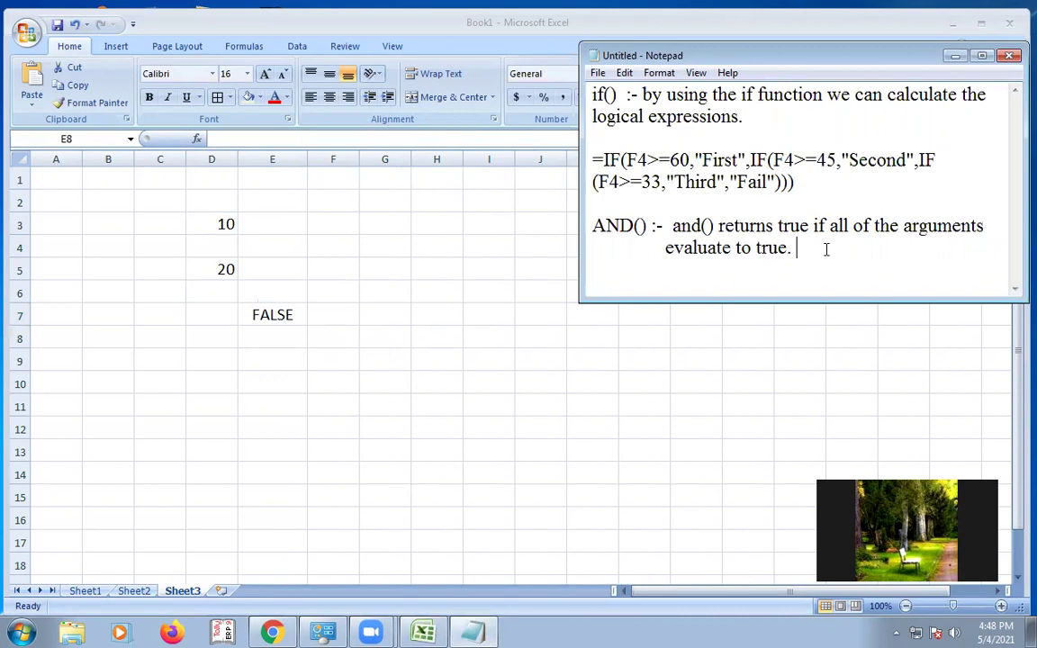
{"action": "type", "text": "in and("}
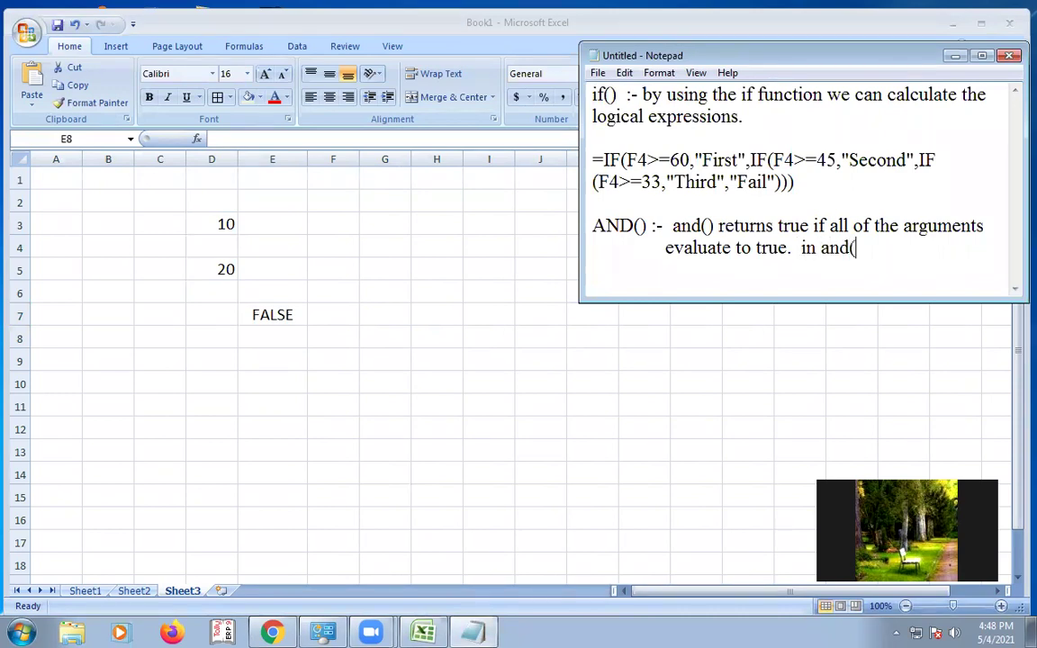
{"action": "type", "text": ") if one"}
{"action": "key", "text": "BackSpace"}
{"action": "key", "text": "BackSpace"}
{"action": "key", "text": "BackSpace"}
{"action": "type", "text": "any one a"}
{"action": "type", "text": "rgument b"}
{"action": "type", "text": "ecome "}
{"action": "type", "text": "s fa"}
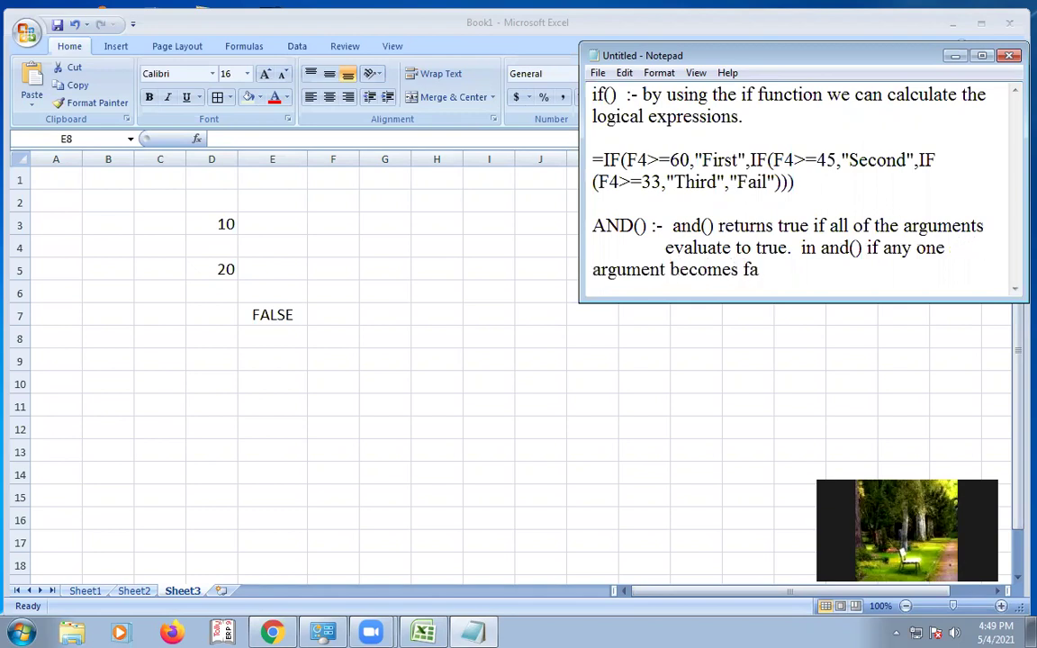
{"action": "type", "text": "lse then the whole expression returns false"}
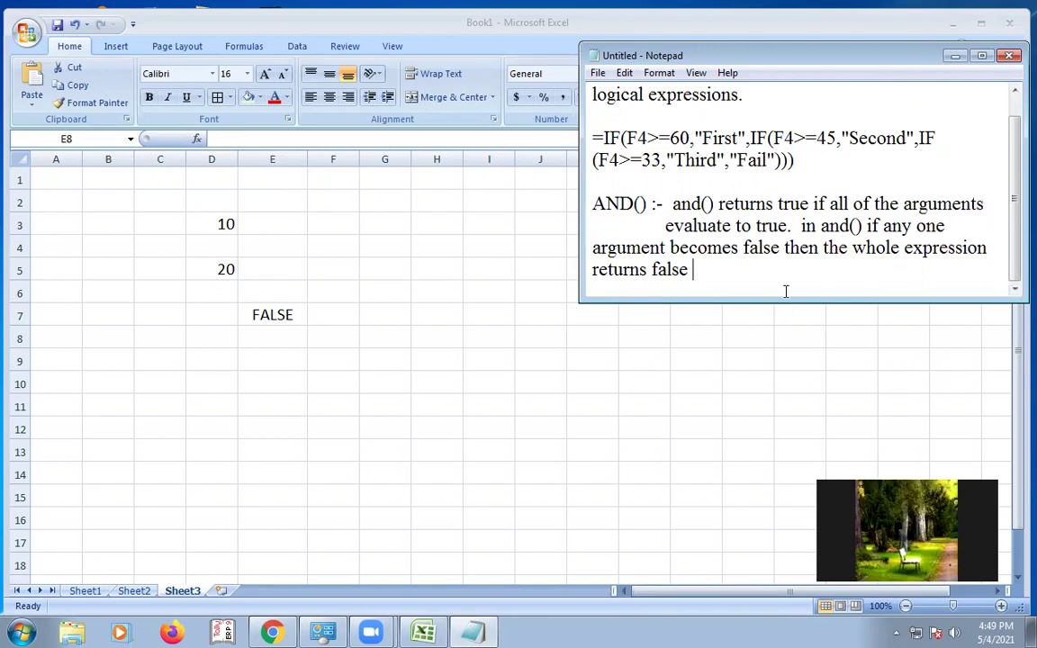
Step: Below the AND() note, after a blank line, add the definition "or() :- it returns true if any argument evaluates to true"
{"action": "key", "text": "Return"}
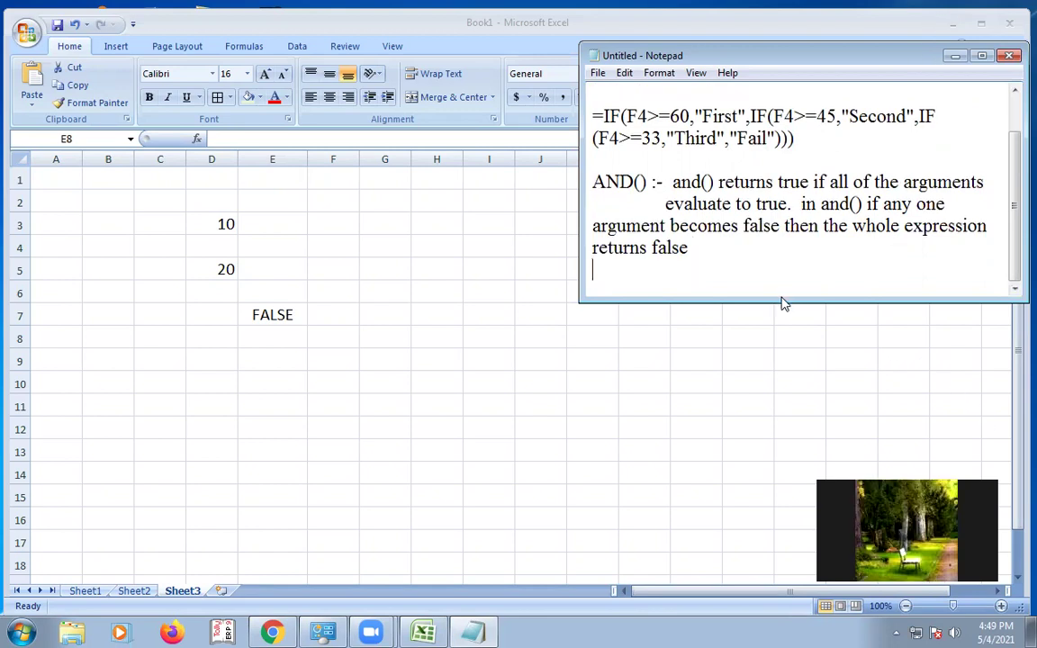
{"action": "key", "text": "Return"}
{"action": "type", "text": "or("}
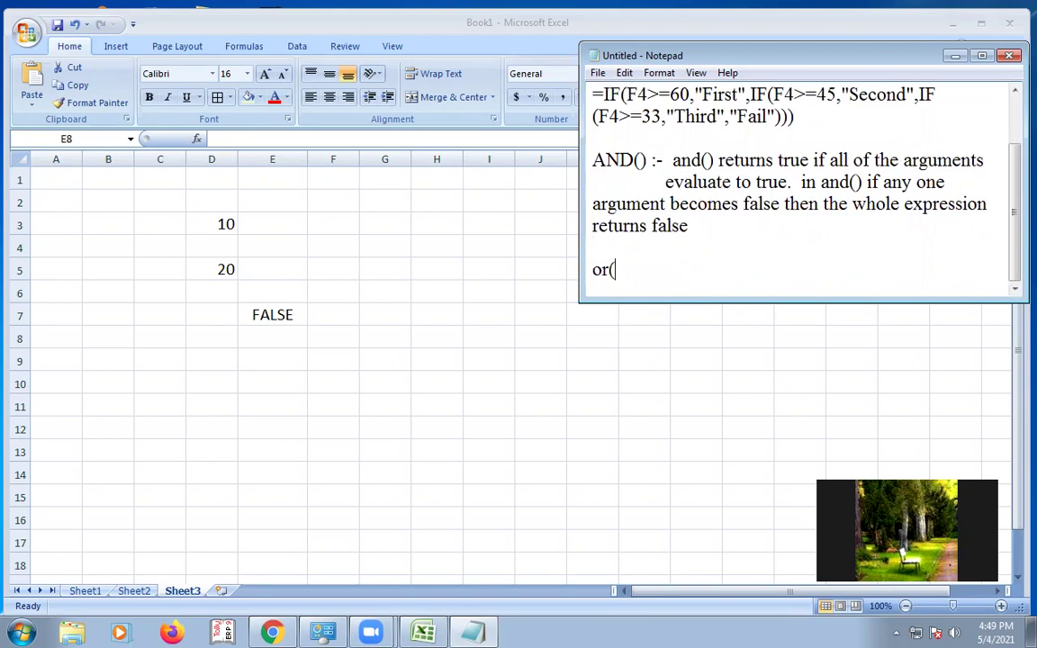
{"action": "type", "text": ")  :- it returns"}
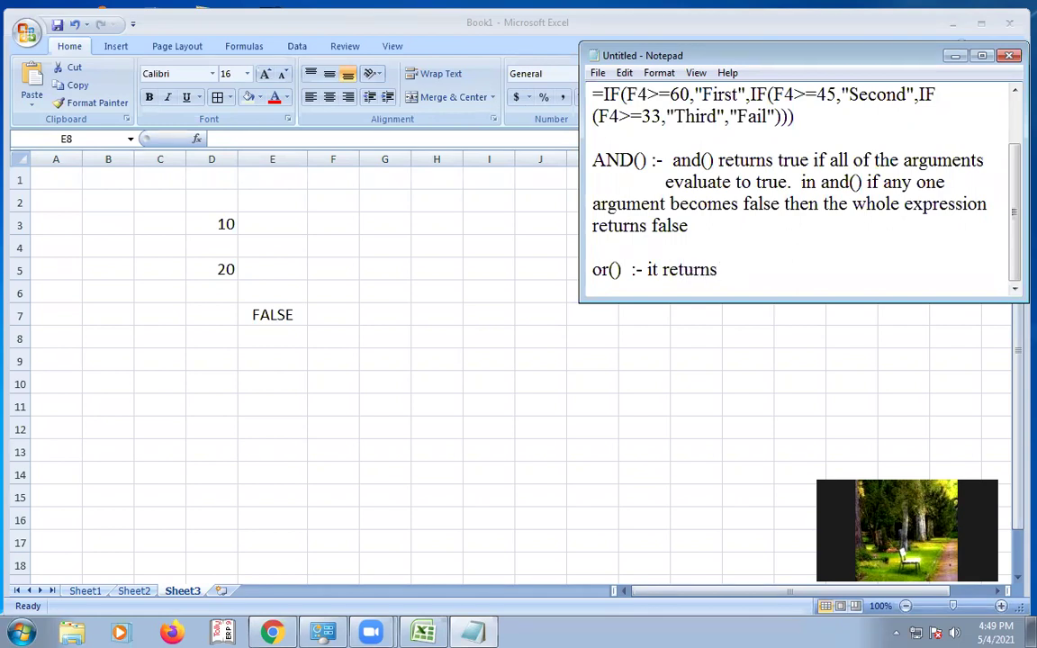
{"action": "type", "text": "true if any ag"}
{"action": "key", "text": "BackSpace"}
{"action": "type", "text": "rgumnt"}
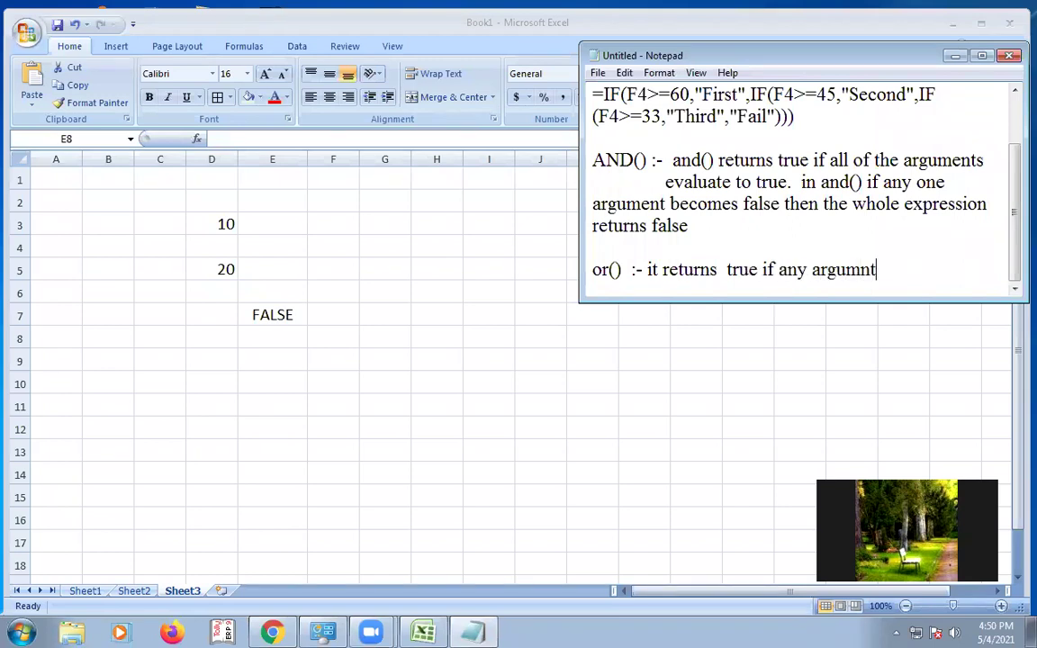
{"action": "key", "text": "BackSpace"}
{"action": "key", "text": "BackSpace"}
{"action": "type", "text": "ent eva"}
{"action": "type", "text": "luetes to true"}
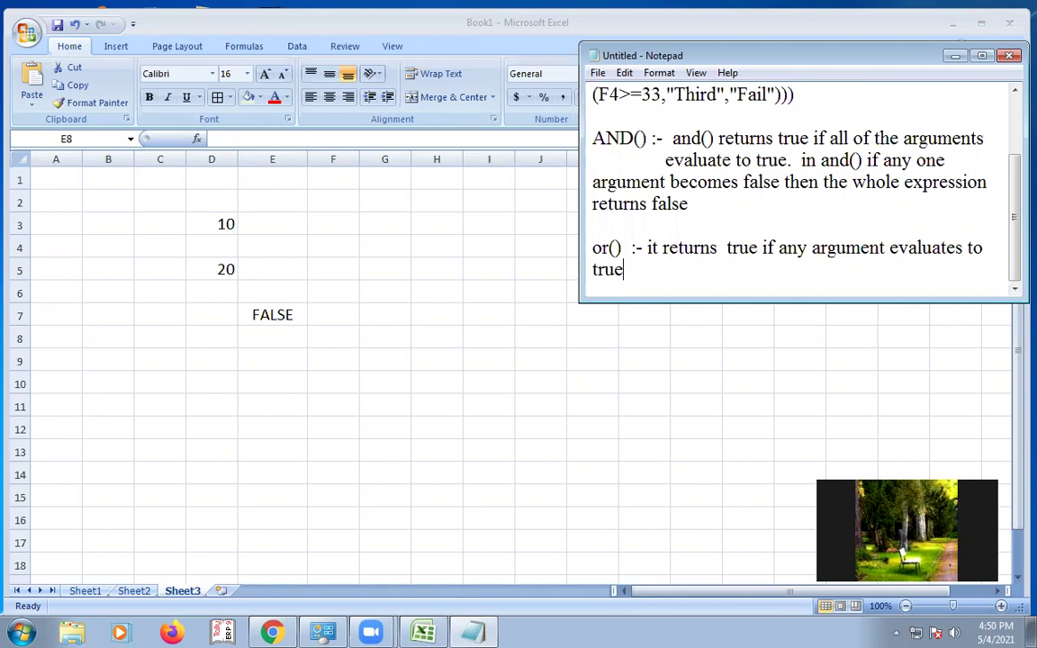
Step: Highlight "any argument evaluates" and the name or() in the new definition, and minimize Notepad
{"action": "left_click_drag", "start_coordinate": [780, 249], "coordinate": [948, 248]}
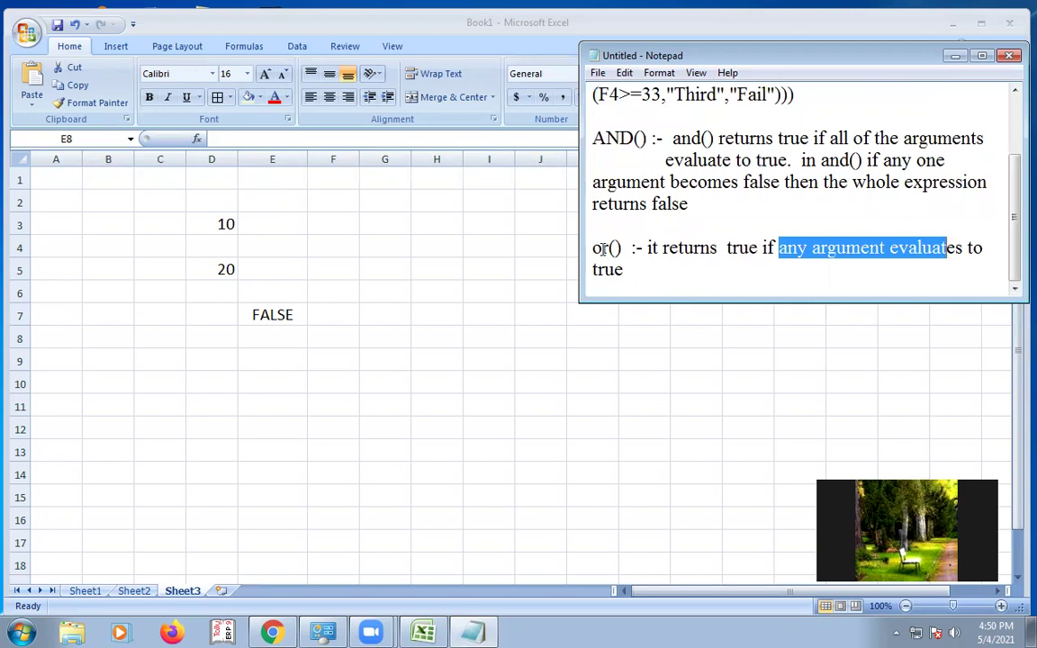
{"action": "left_click_drag", "start_coordinate": [594, 248], "coordinate": [633, 249]}
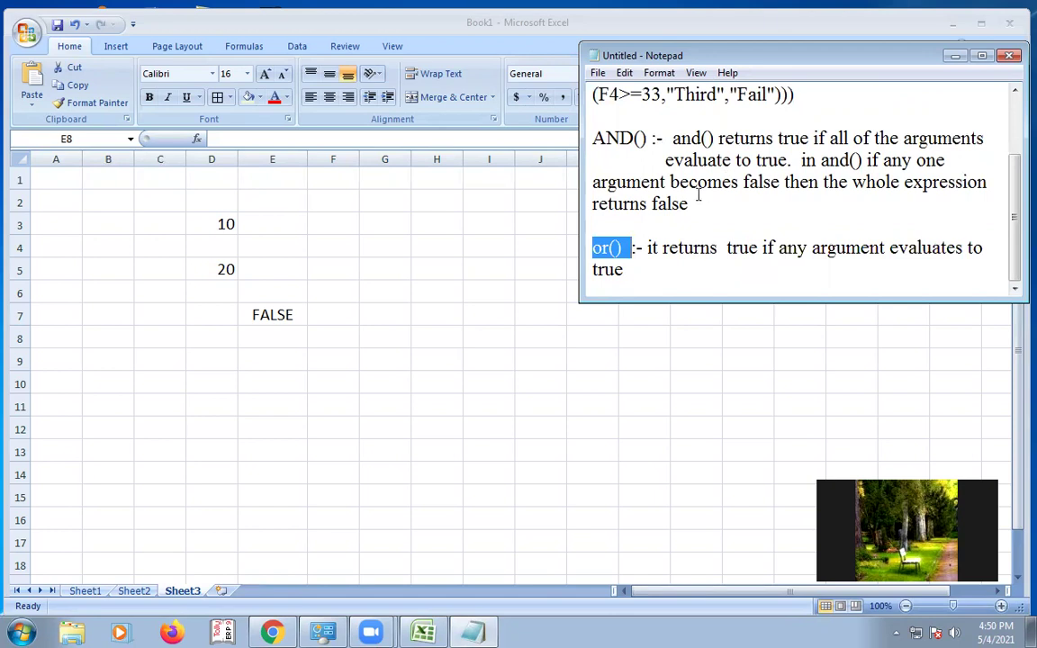
{"action": "left_click", "coordinate": [954, 57]}
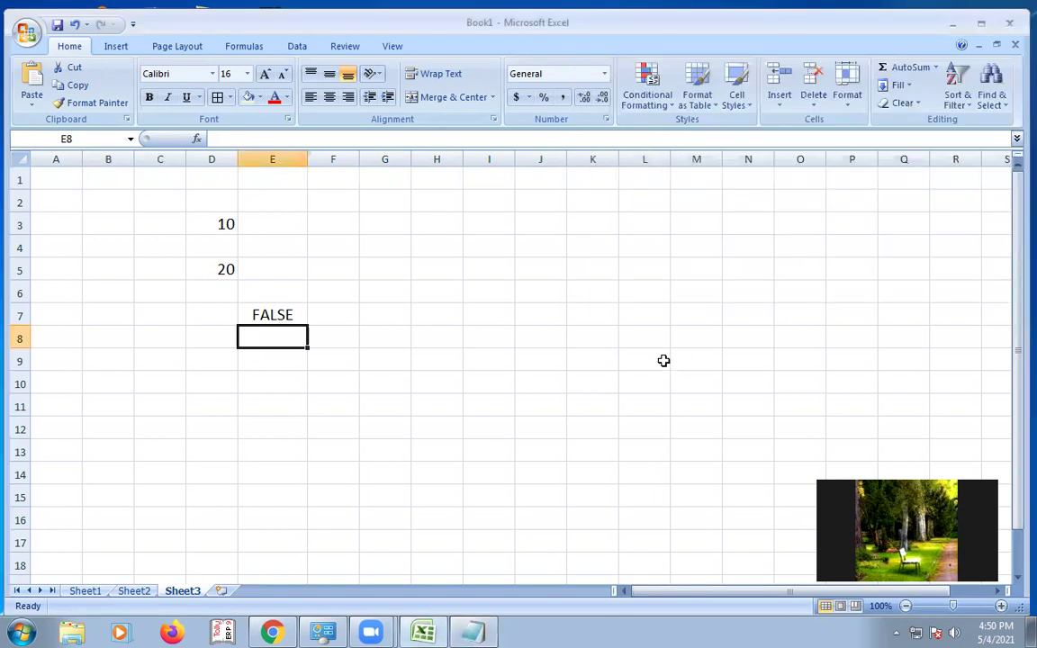
Step: Replace the function name AND with or in the E7 formula, keeping the conditions D3>5 and D5<5
{"action": "left_click", "coordinate": [284, 317]}
{"action": "double_click", "coordinate": [284, 317]}
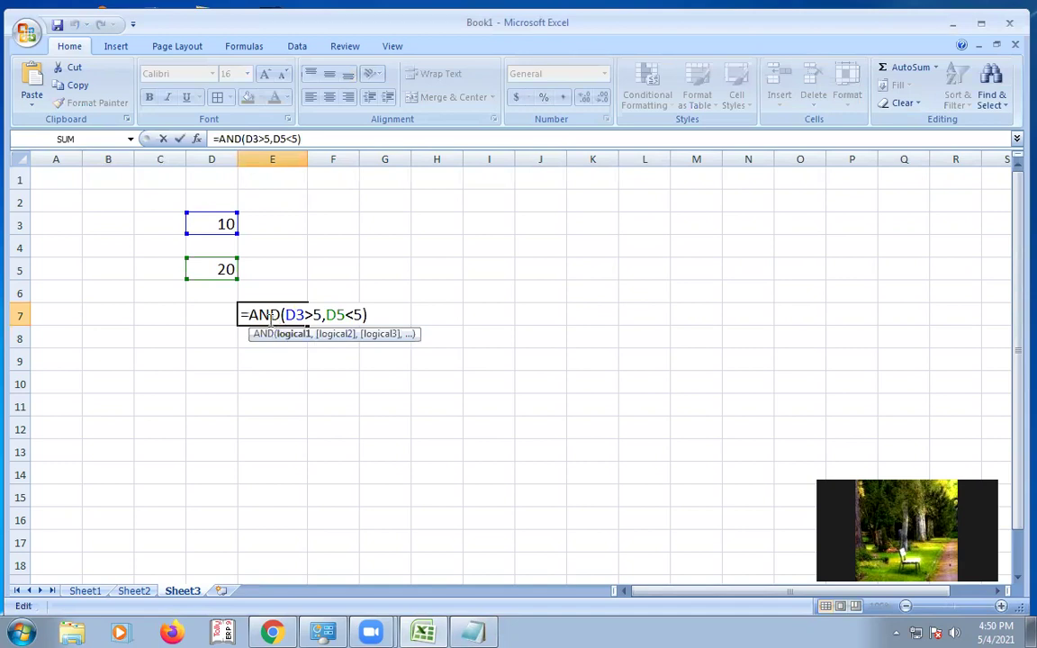
{"action": "key", "text": "shift+Left"}
{"action": "key", "text": "shift+Left"}
{"action": "key", "text": "shift+Left"}
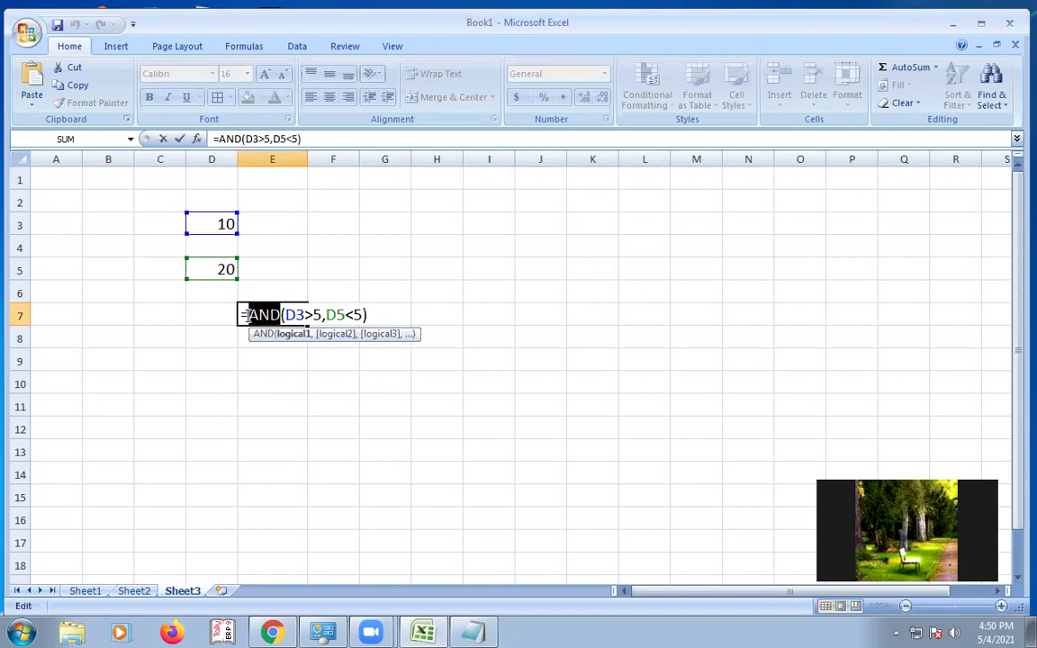
{"action": "type", "text": "or"}
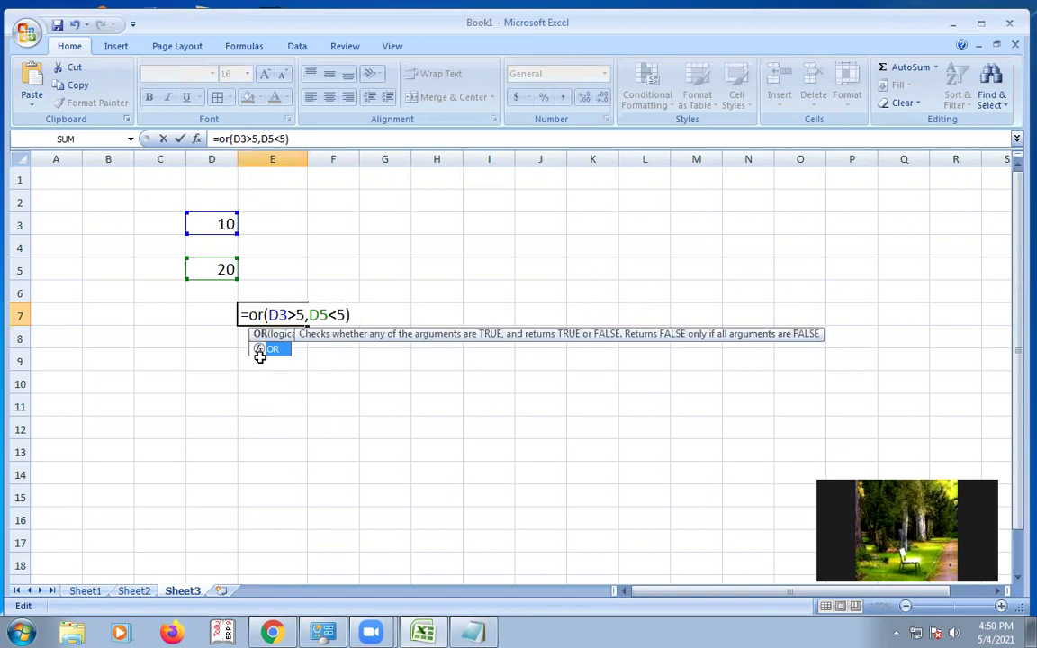
Step: Highlight the conditions D3>5 and D5<5 in the or formula in turn, and commit the formula in E7
{"action": "left_click_drag", "start_coordinate": [270, 314], "coordinate": [343, 314]}
{"action": "left_click", "coordinate": [331, 314]}
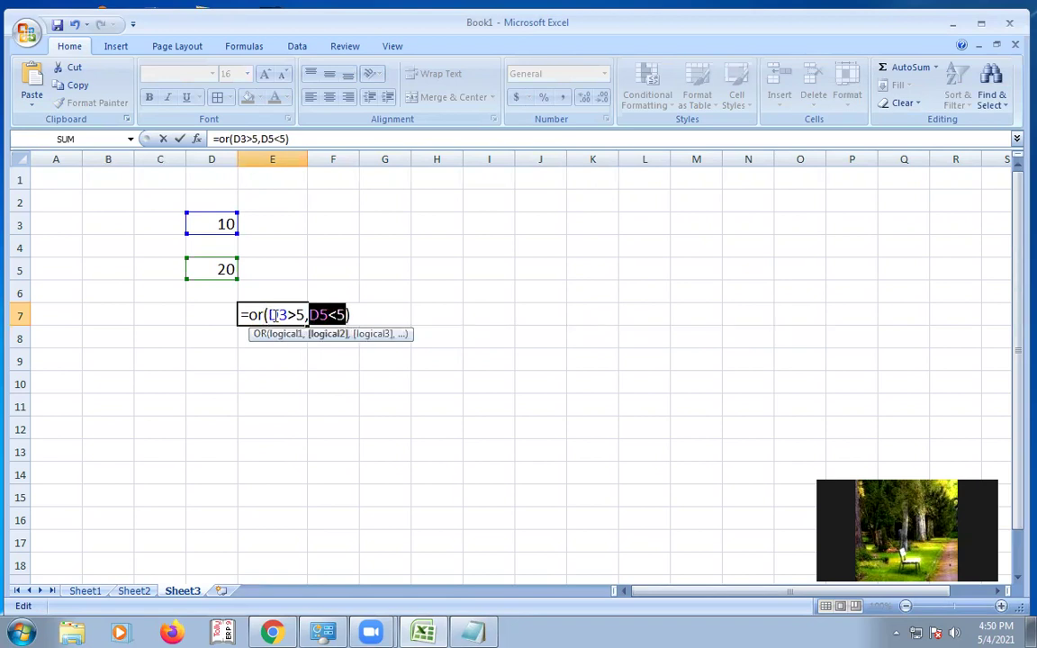
{"action": "left_click_drag", "start_coordinate": [268, 314], "coordinate": [309, 324]}
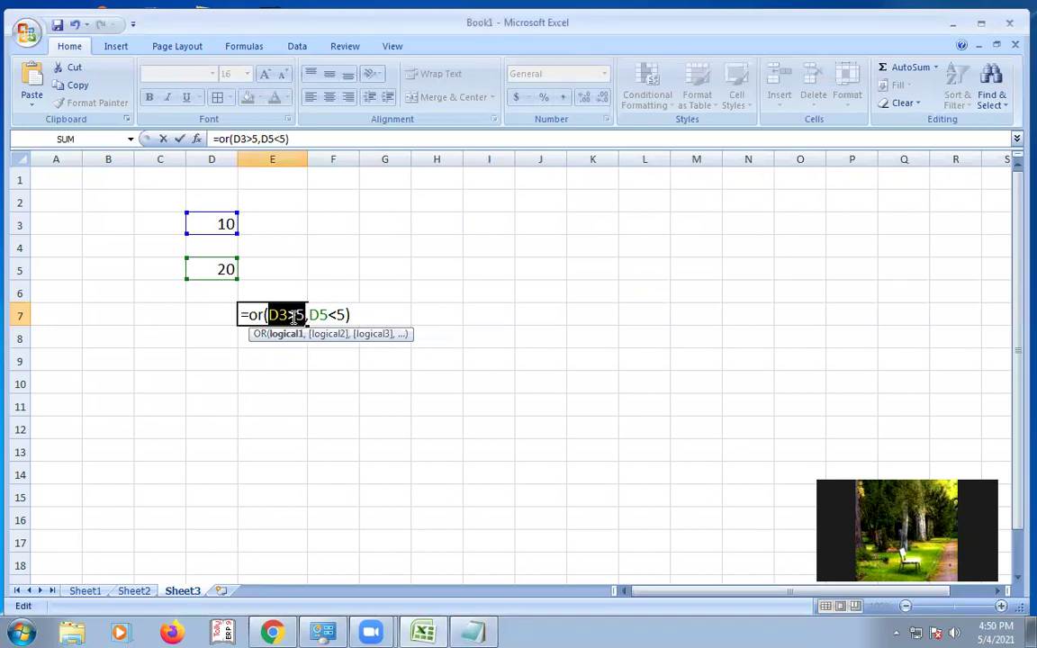
{"action": "left_click", "coordinate": [280, 316]}
{"action": "left_click_drag", "start_coordinate": [271, 313], "coordinate": [345, 314]}
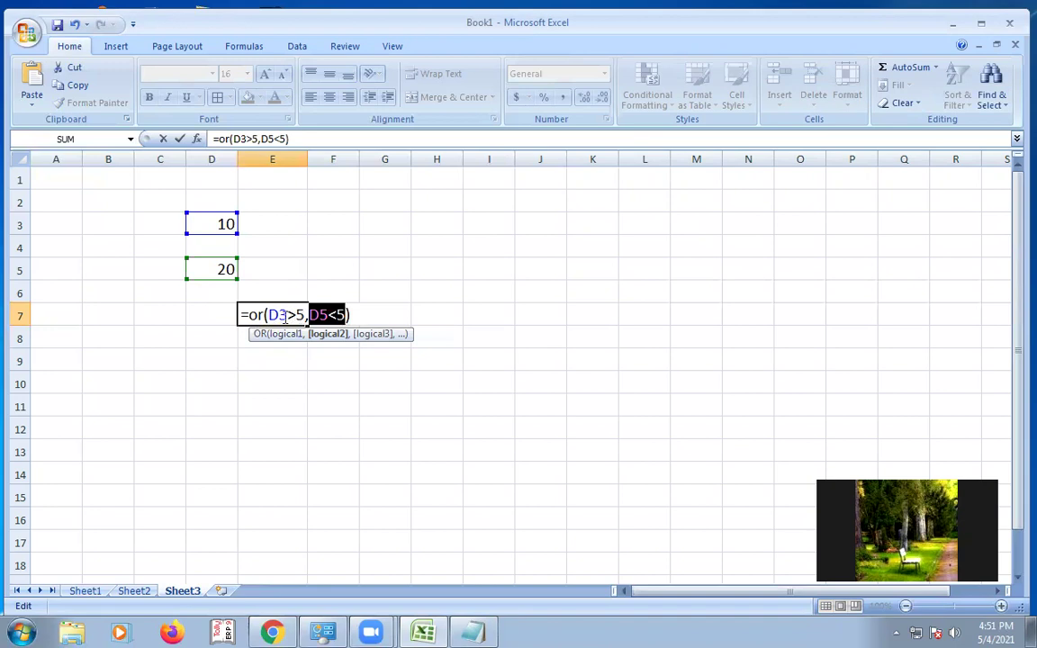
{"action": "left_click_drag", "start_coordinate": [277, 315], "coordinate": [345, 314]}
{"action": "left_click_drag", "start_coordinate": [270, 315], "coordinate": [358, 314]}
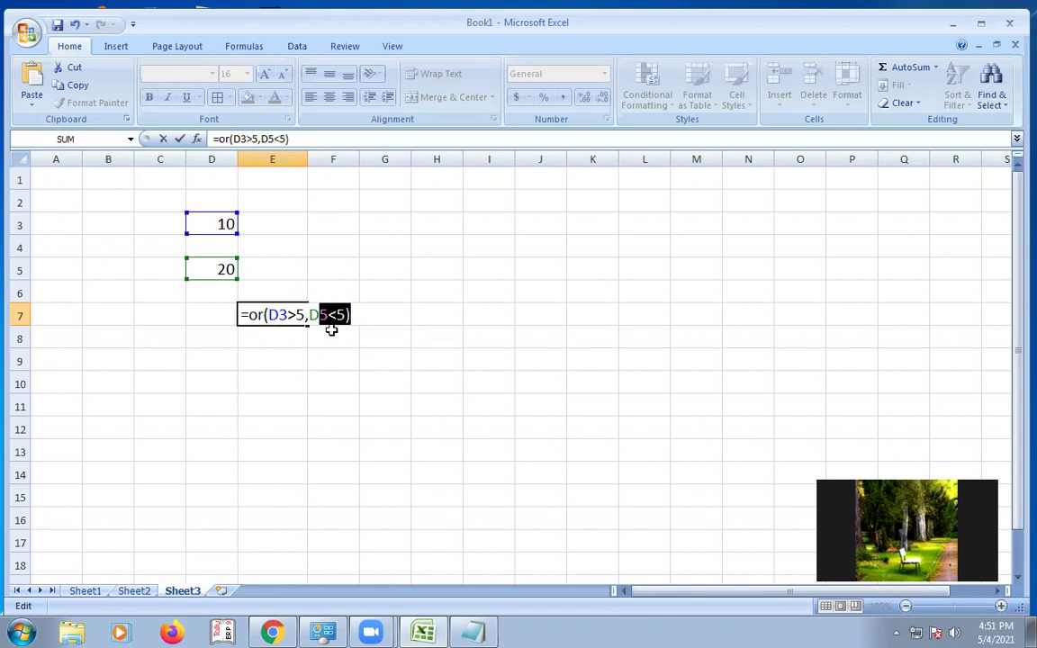
{"action": "key", "text": "Return"}
Step: Change the first condition of the OR formula in E7 to D3>50, commit it, and reselect E7
{"action": "left_click", "coordinate": [284, 313]}
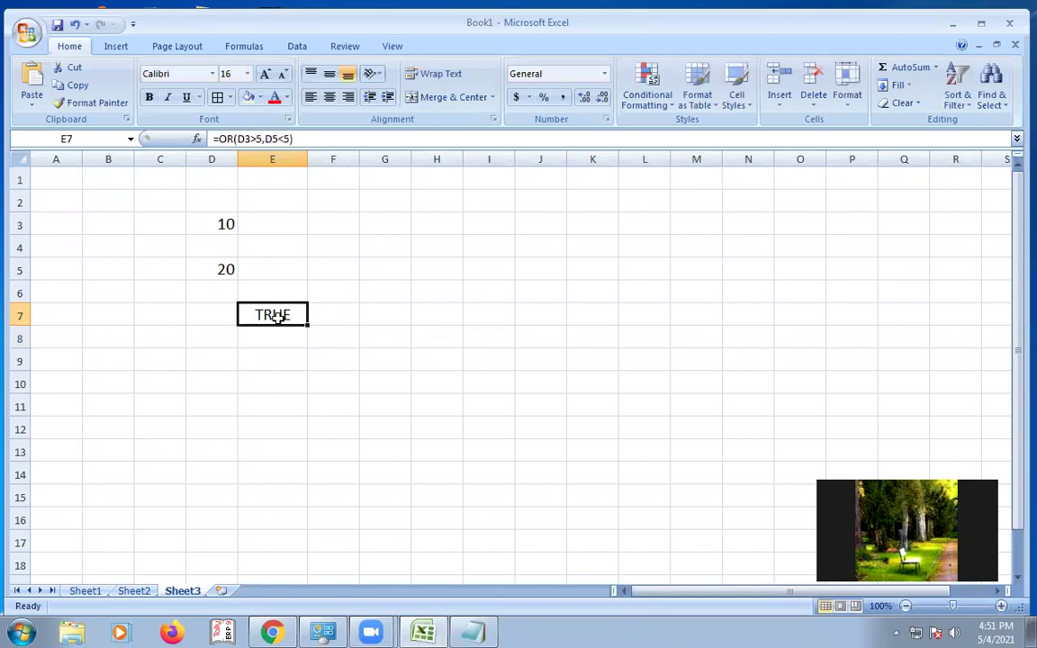
{"action": "double_click", "coordinate": [272, 312]}
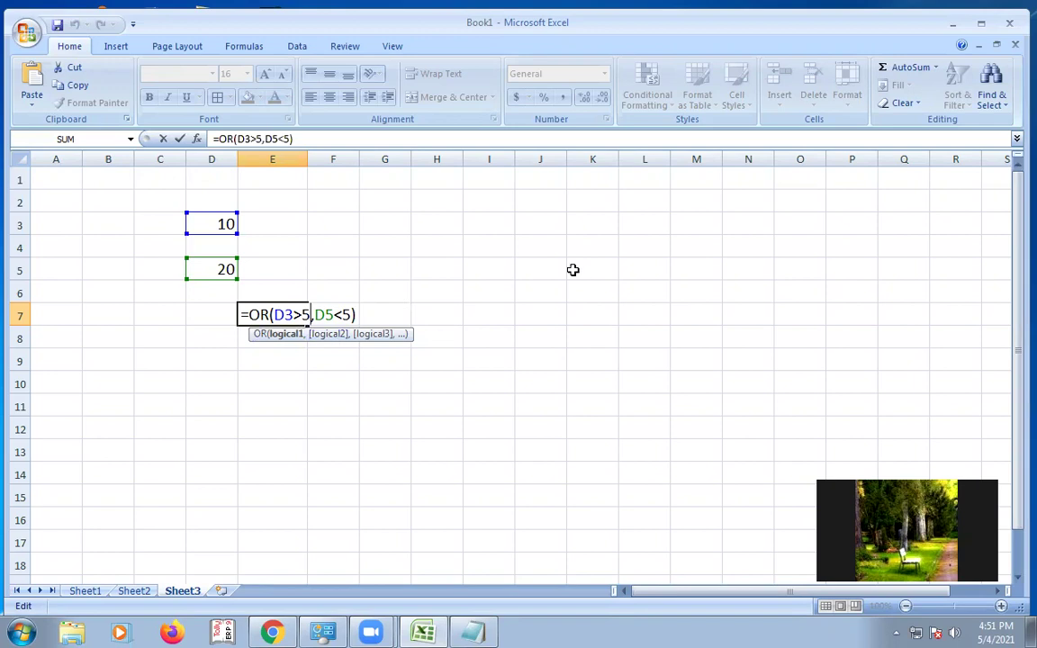
{"action": "type", "text": "0"}
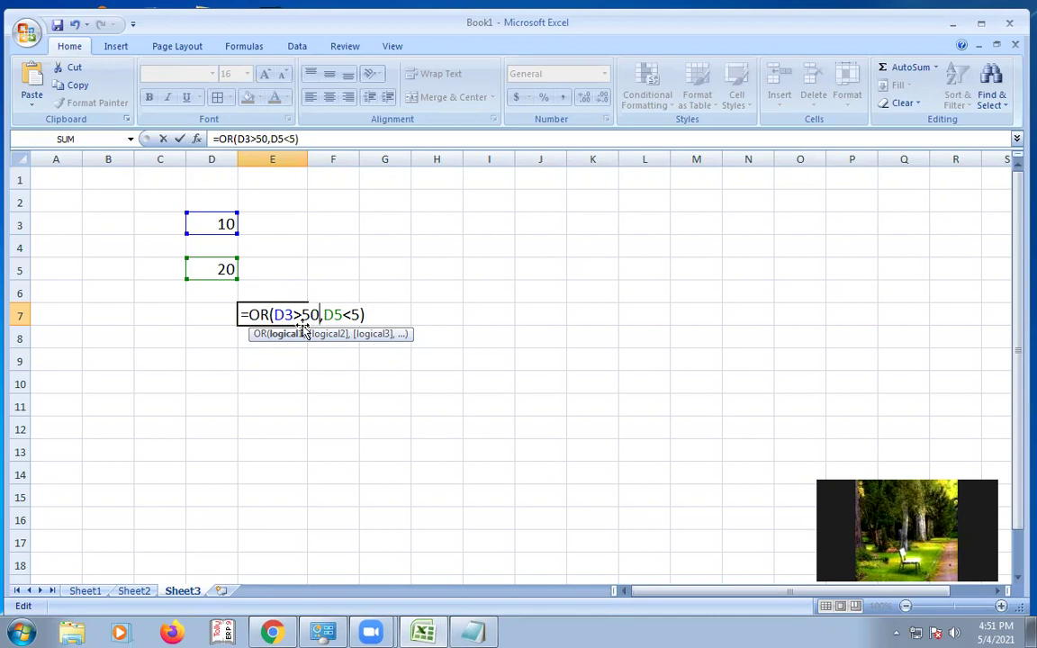
{"action": "key", "text": "Return"}
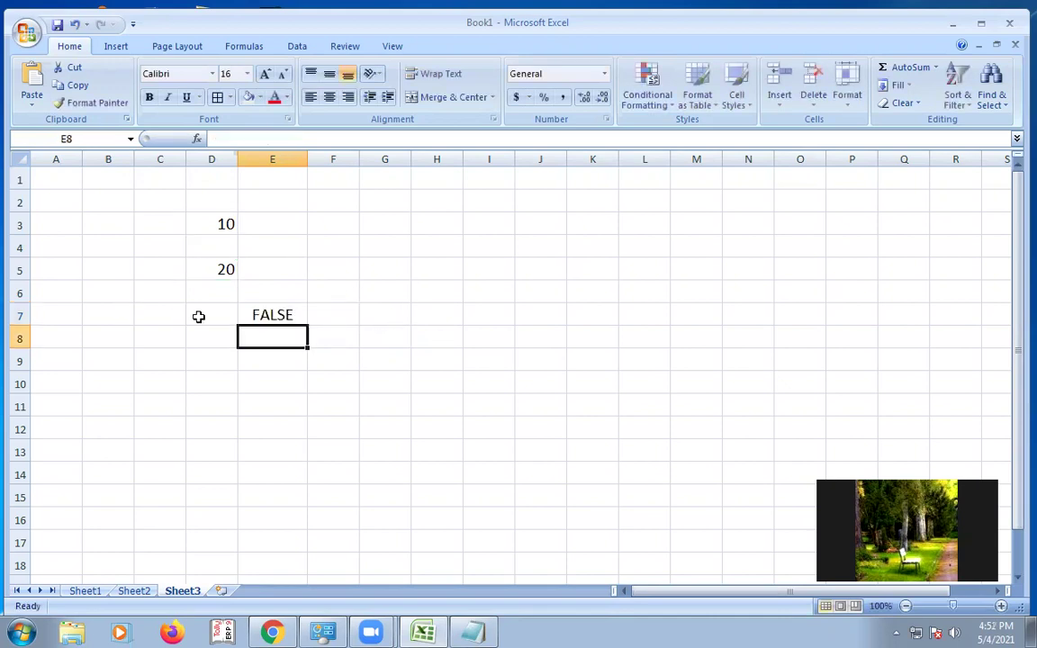
{"action": "left_click", "coordinate": [282, 313]}
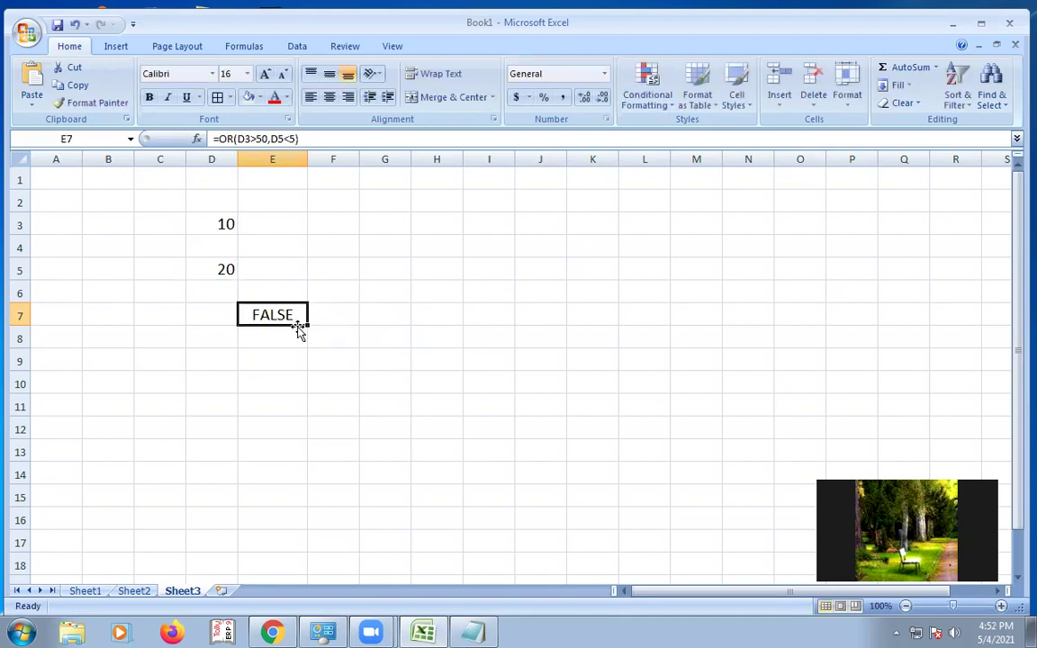
Step: Bring up Notepad and highlight parts of the or() definition, including "any argument" and the final word "true"
{"action": "left_click", "coordinate": [475, 633]}
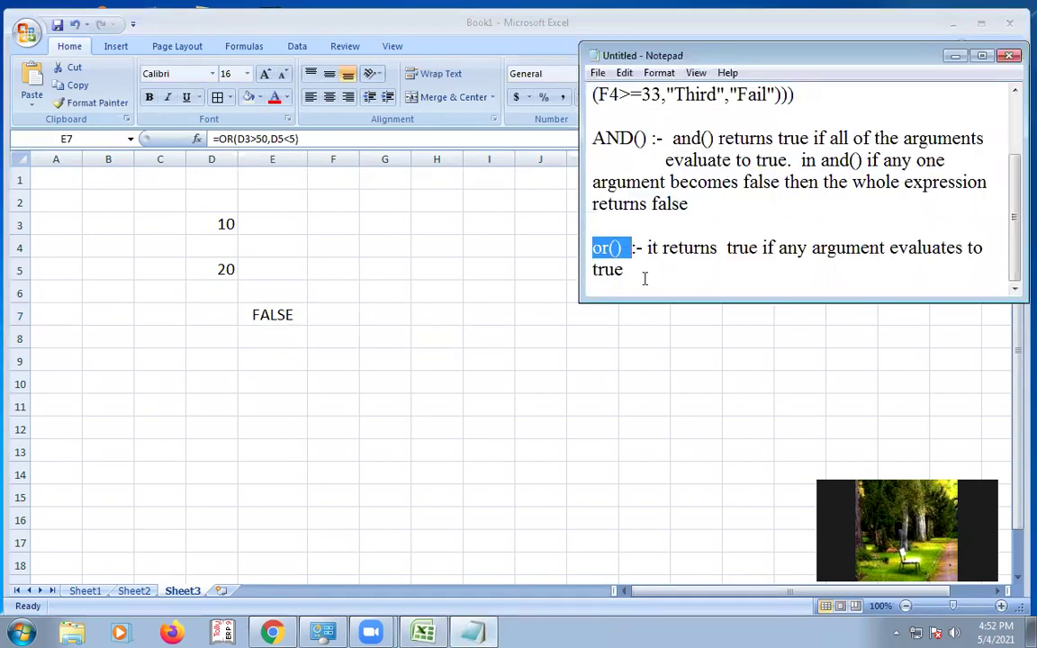
{"action": "left_click_drag", "start_coordinate": [658, 249], "coordinate": [861, 247]}
{"action": "left_click", "coordinate": [835, 257]}
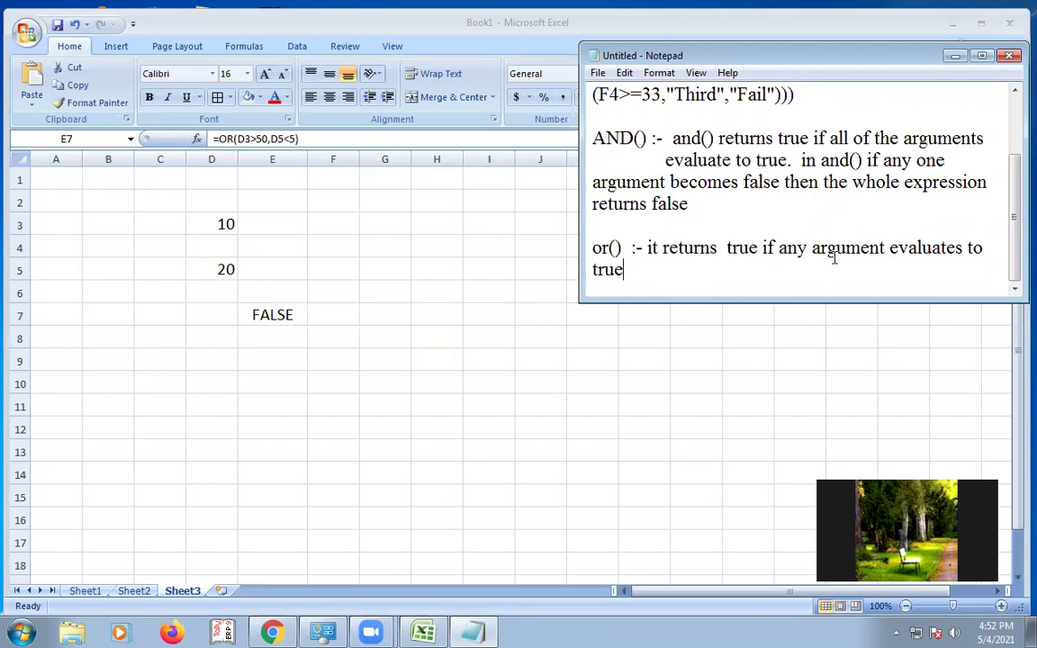
{"action": "left_click_drag", "start_coordinate": [788, 247], "coordinate": [909, 247]}
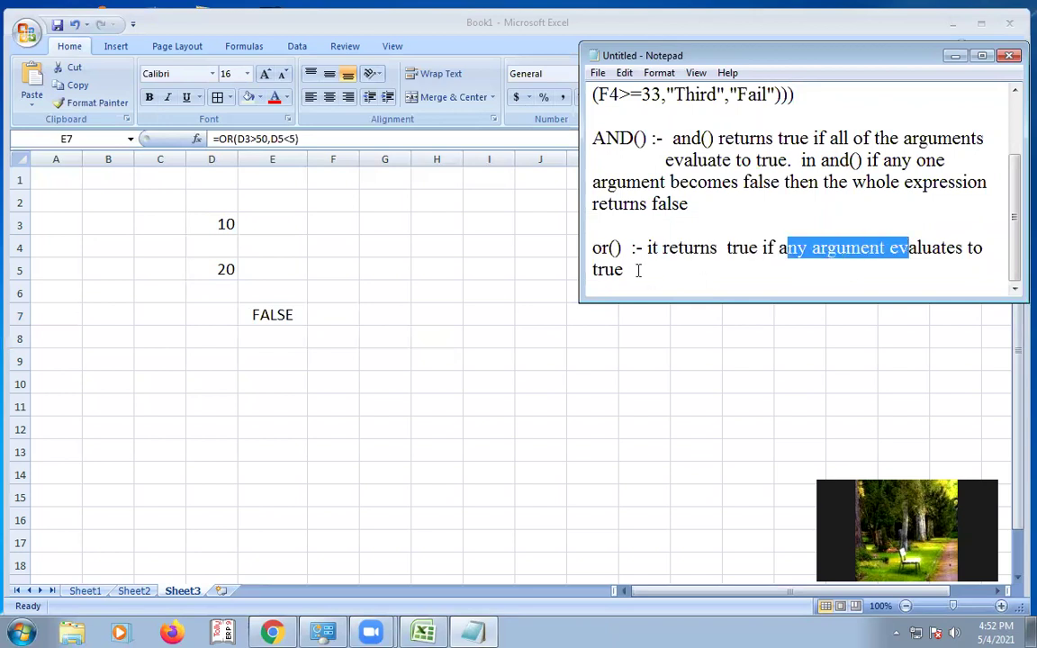
{"action": "left_click_drag", "start_coordinate": [639, 269], "coordinate": [603, 272]}
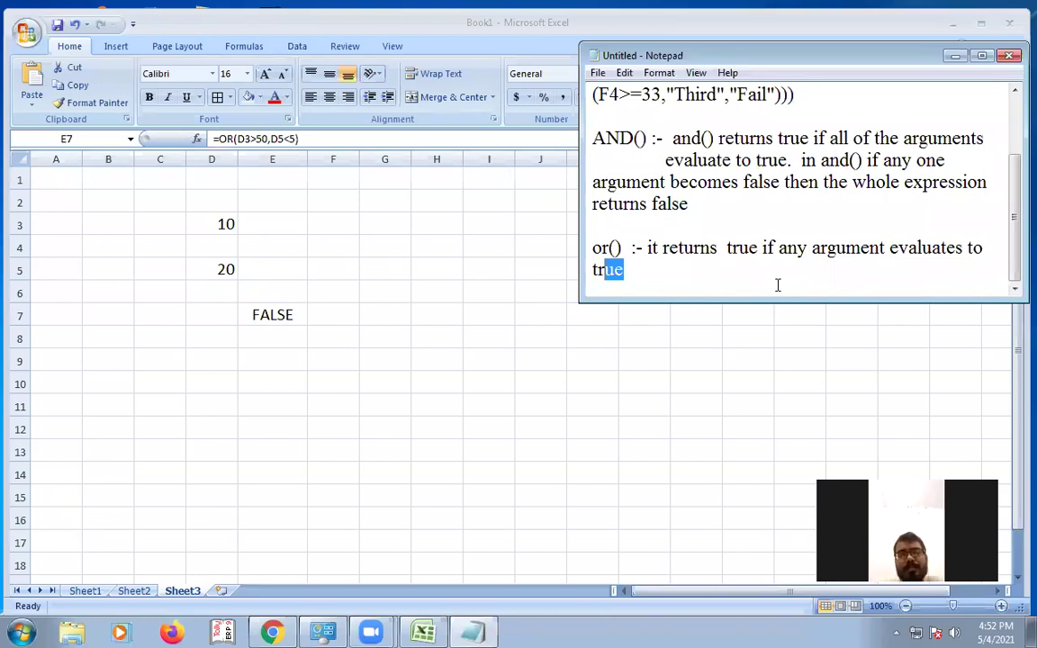
Step: Below the or() note, after a blank line, add the definition "NOT() :- it returns the reverse logical value"
{"action": "left_click", "coordinate": [693, 284]}
{"action": "key", "text": "Return"}
{"action": "key", "text": "Return"}
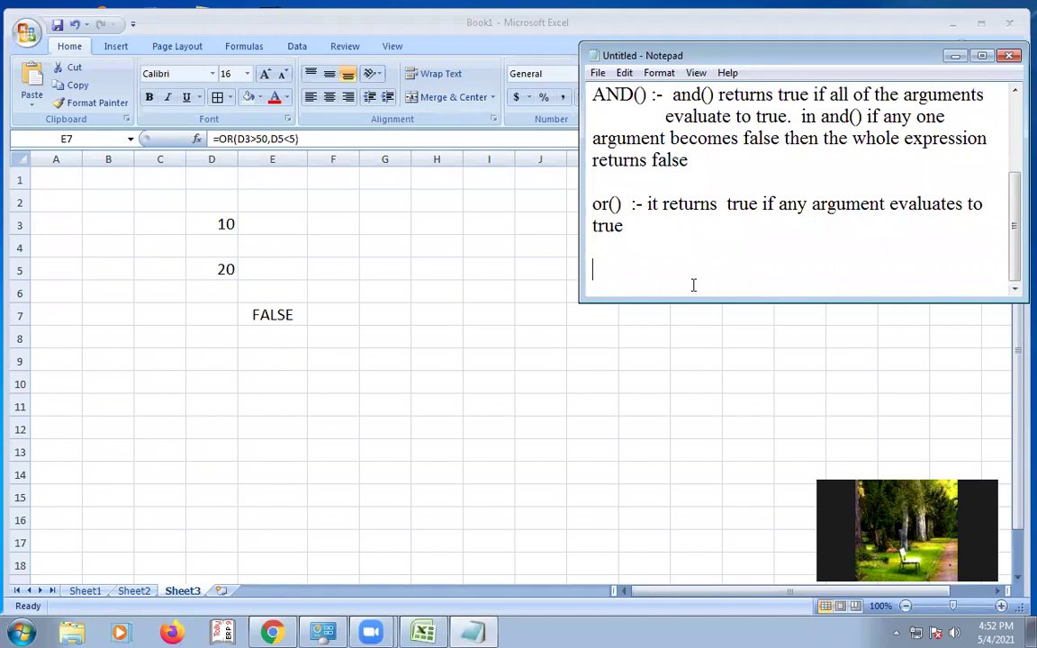
{"action": "type", "text": "NO"}
{"action": "type", "text": "T"}
{"action": "type", "text": "*("}
{"action": "key", "text": "BackSpace"}
{"action": "key", "text": "BackSpace"}
{"action": "type", "text": "()  :- it returs"}
{"action": "key", "text": "BackSpace"}
{"action": "type", "text": "ns "}
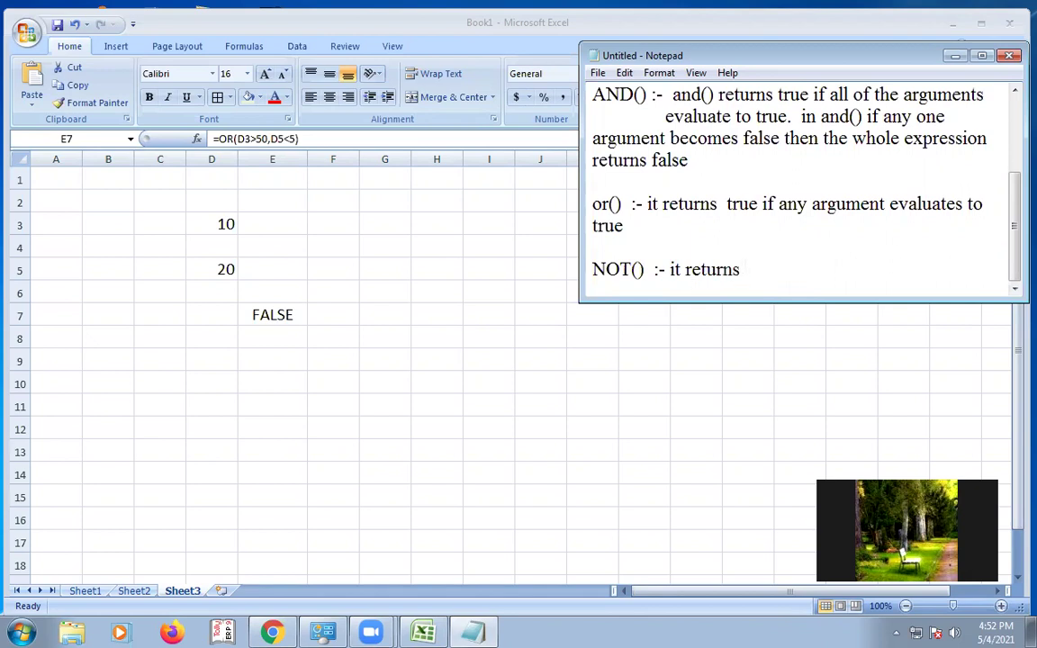
{"action": "type", "text": "the reverse"}
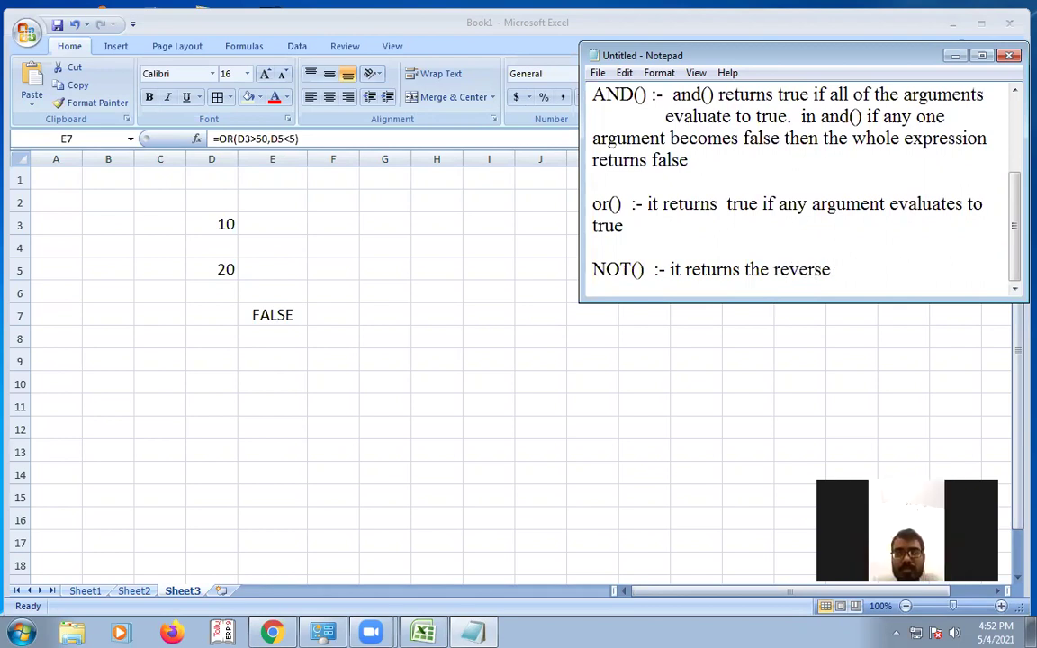
{"action": "type", "text": " lo"}
{"action": "key", "text": "BackSpace"}
{"action": "type", "text": "gical value"}
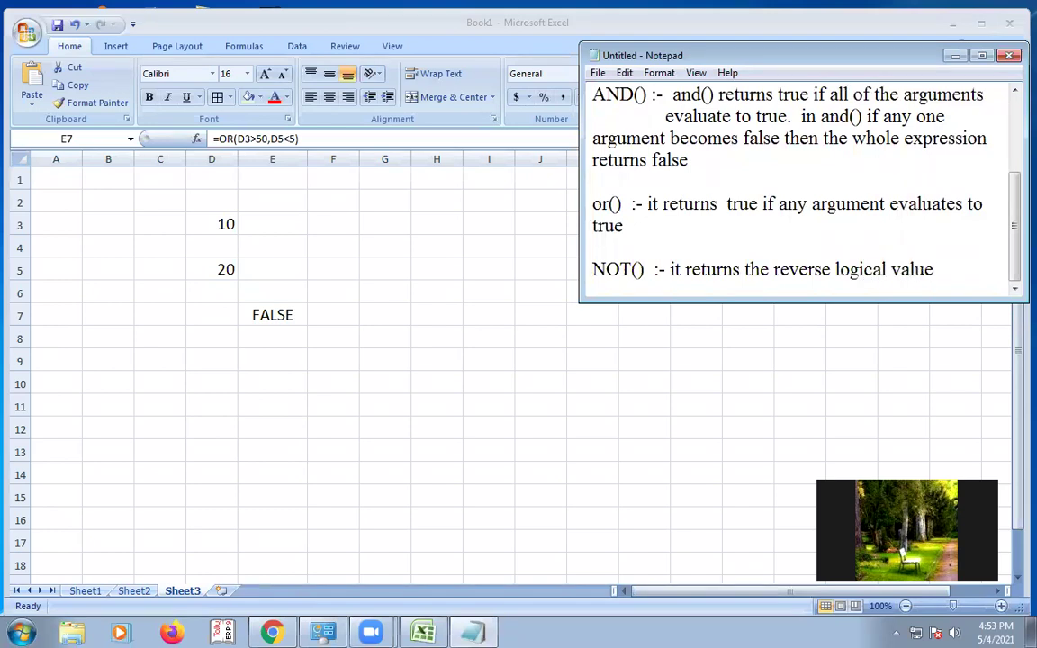
Step: Append "of its argument" to the NOT() definition in Notepad and highlight the words "reverse logical" in it
{"action": "type", "text": " of its argu"}
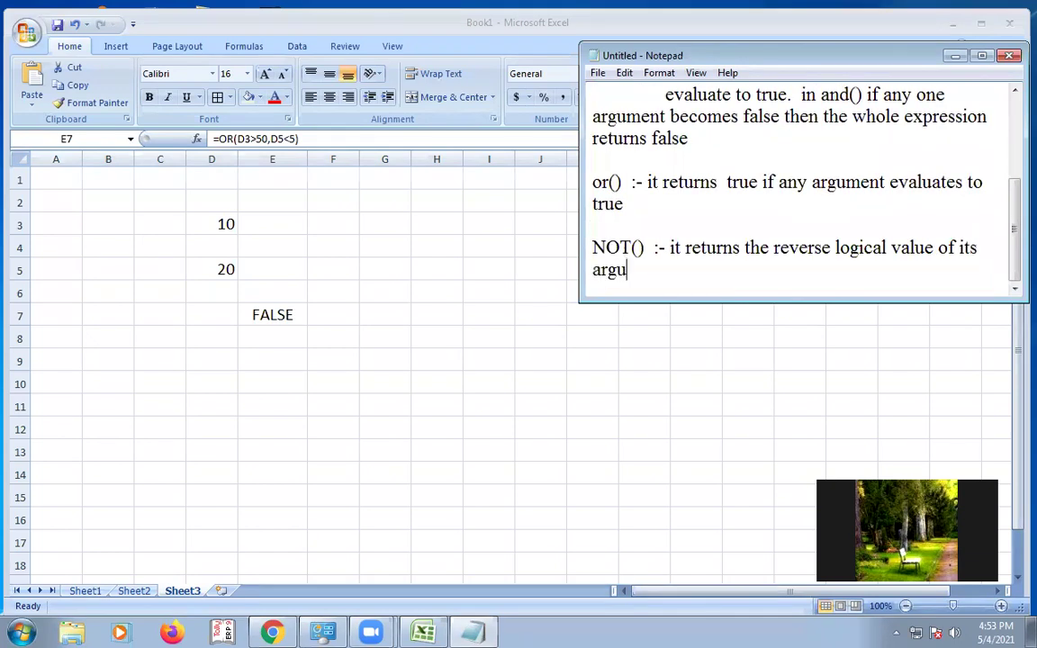
{"action": "type", "text": "ment"}
{"action": "left_click_drag", "start_coordinate": [774, 249], "coordinate": [882, 249]}
{"action": "left_click", "coordinate": [909, 247]}
Step: Continue the NOT() definition with ", if the arguments are true then the result will be false"
{"action": "type", "text": "i"}
{"action": "key", "text": "BackSpace"}
{"action": "key", "text": "BackSpace"}
{"action": "type", "text": ", if the e"}
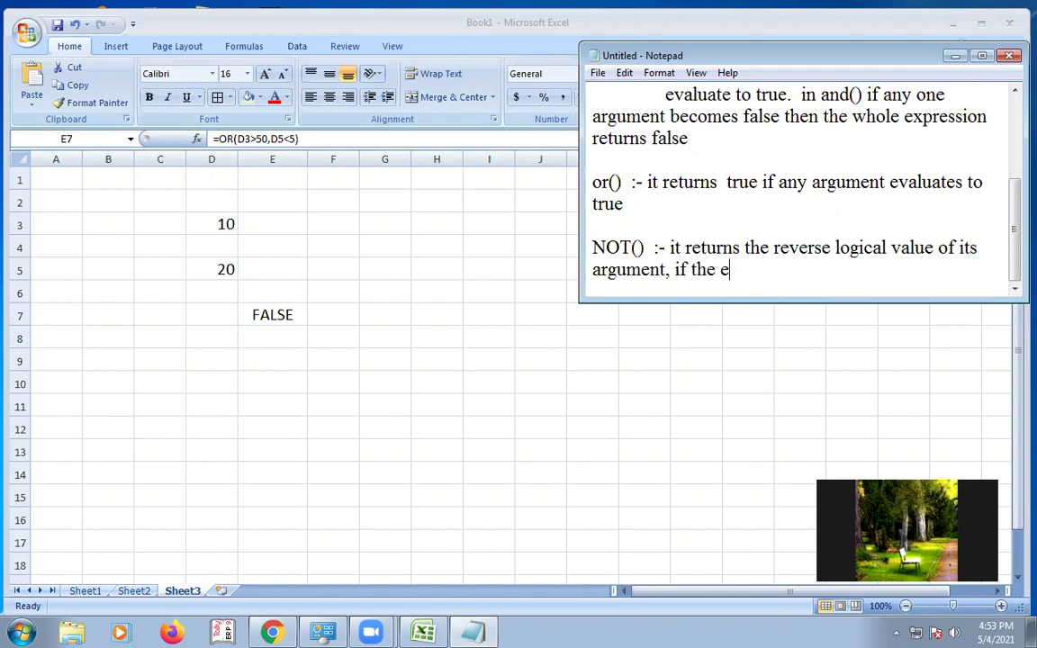
{"action": "key", "text": "BackSpace"}
{"action": "type", "text": "argumet"}
{"action": "type", "text": "nt "}
{"action": "type", "text": " are tru"}
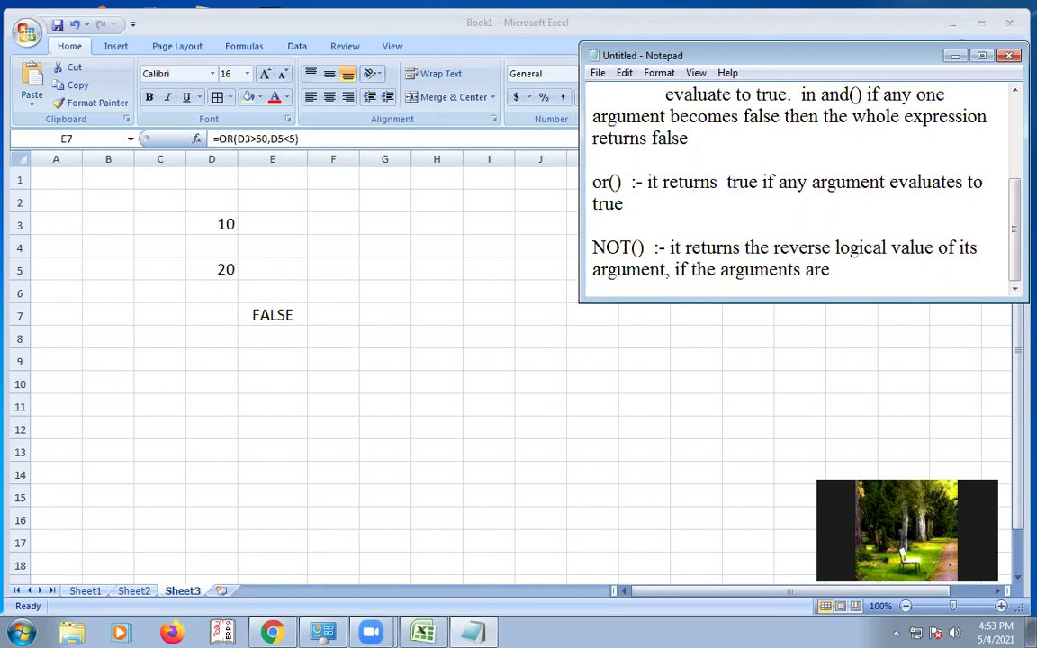
{"action": "type", "text": "e then re"}
{"action": "type", "text": " the result wi"}
{"action": "type", "text": "ll"}
{"action": "type", "text": " b"}
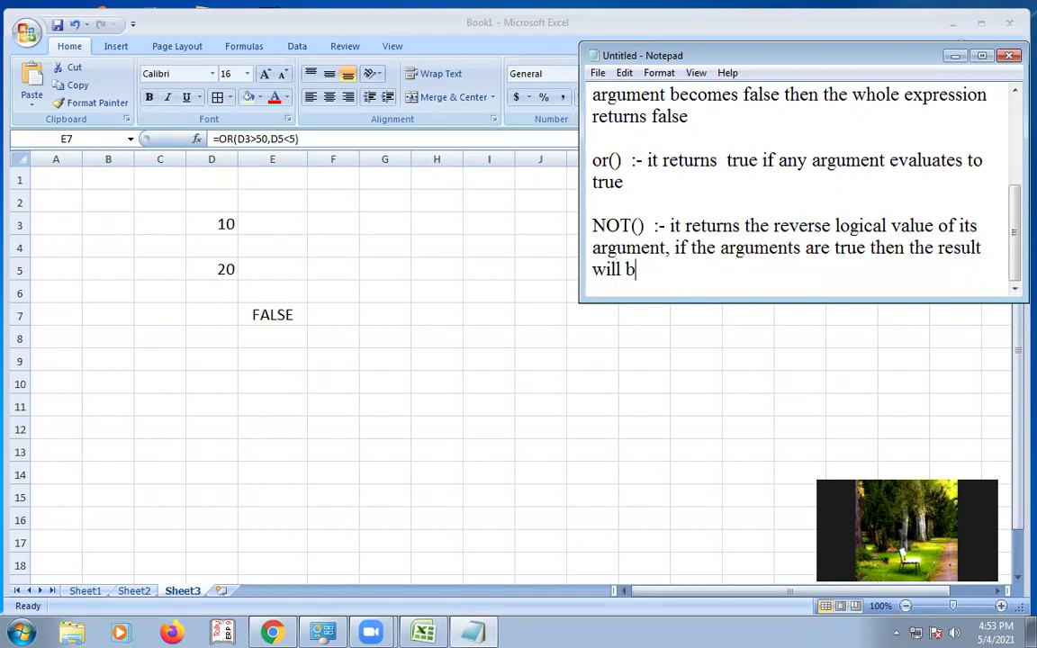
{"action": "type", "text": "e false a"}
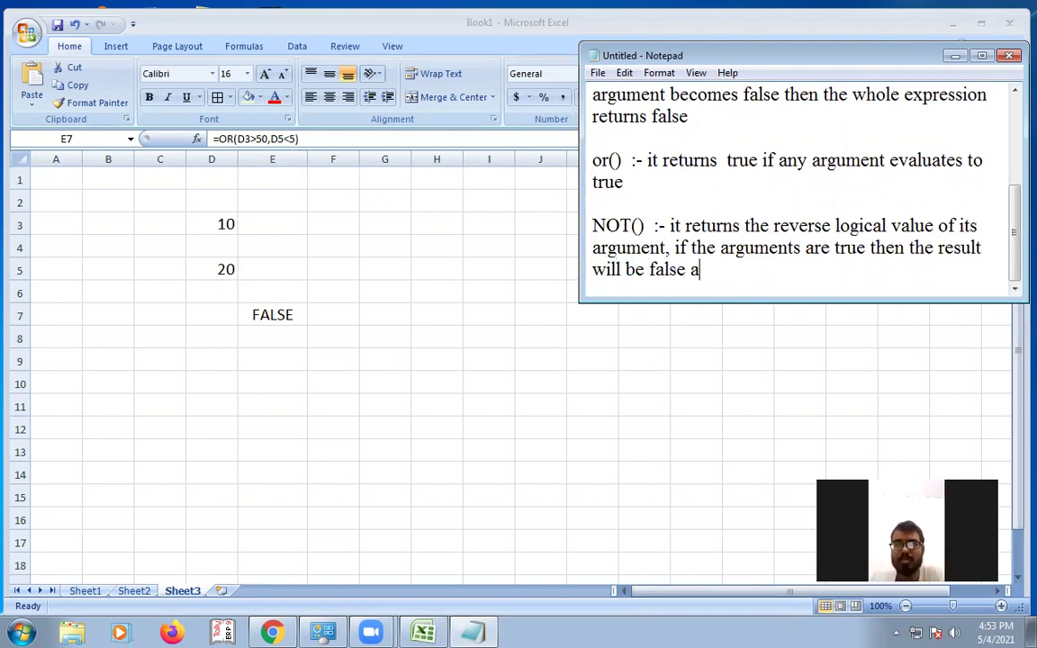
Step: Complete the NOT() definition with "and if the argument are false then the result will be true" and start a new line
{"action": "type", "text": "nd if the argument "}
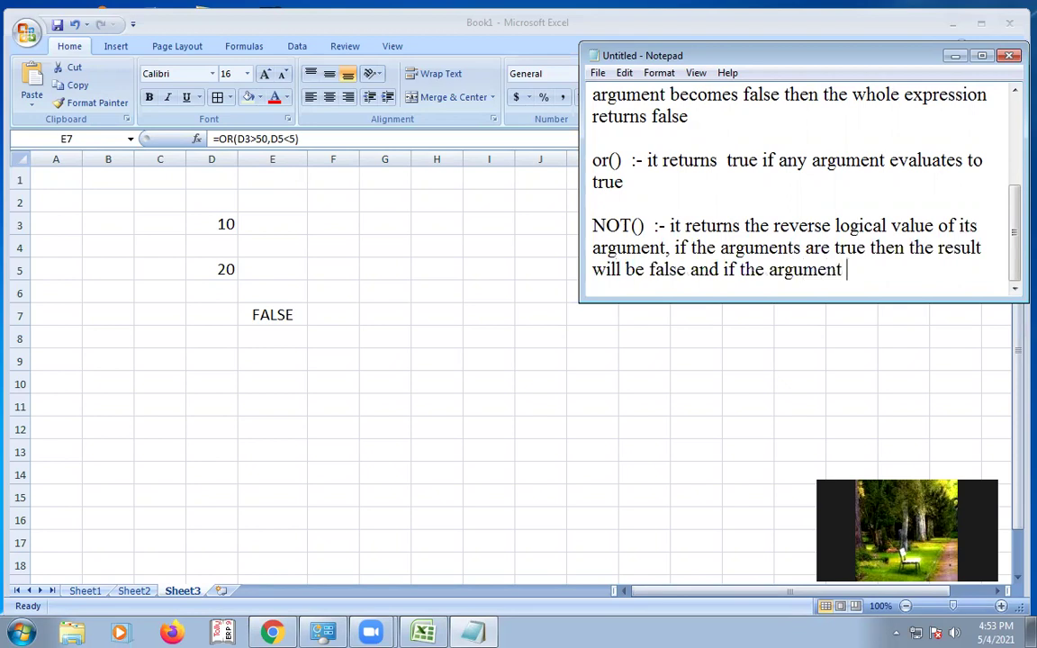
{"action": "type", "text": "are false "}
{"action": "type", "text": "then the res"}
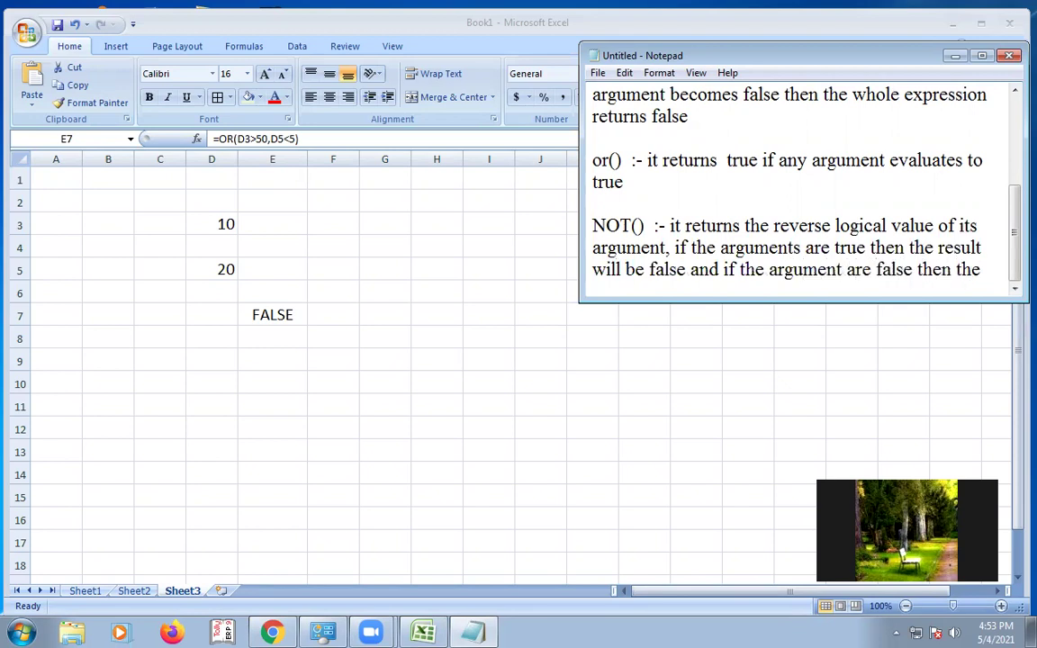
{"action": "type", "text": "ult will be "}
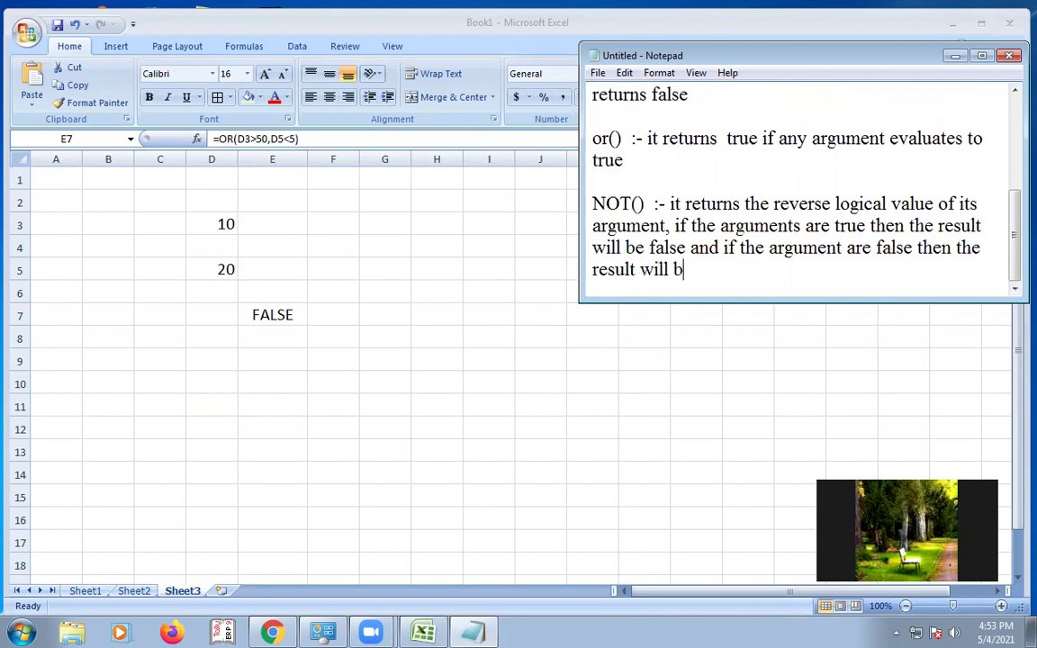
{"action": "type", "text": "true"}
{"action": "key", "text": "Return"}
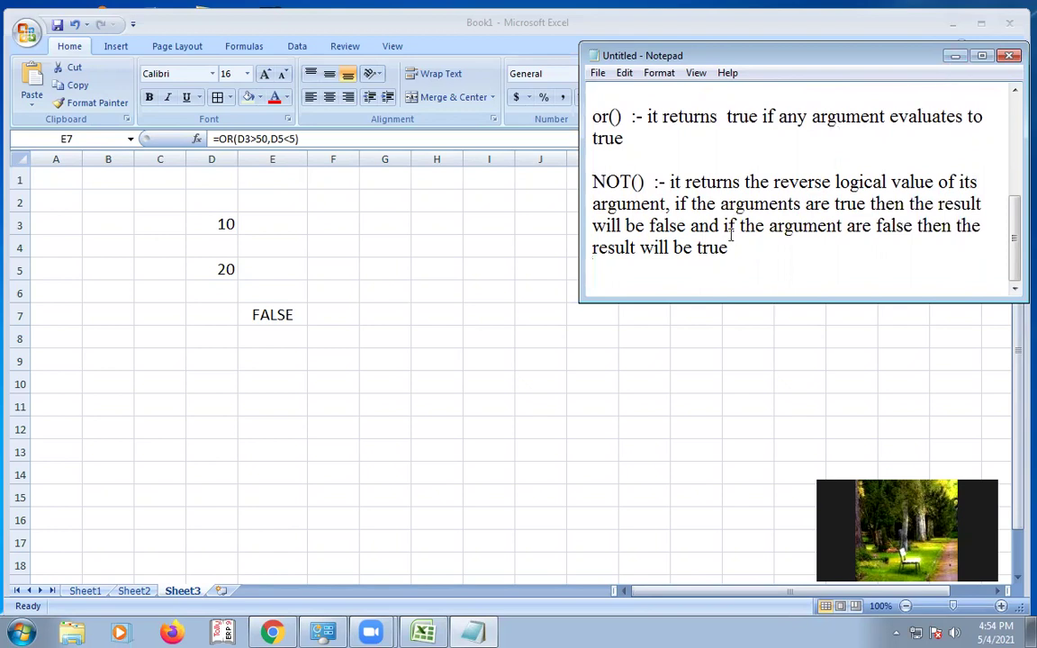
Step: Highlight part of "arguments are true" and the final word "true" in the NOT() note, and return to the Excel sheet
{"action": "left_click_drag", "start_coordinate": [735, 203], "coordinate": [847, 203]}
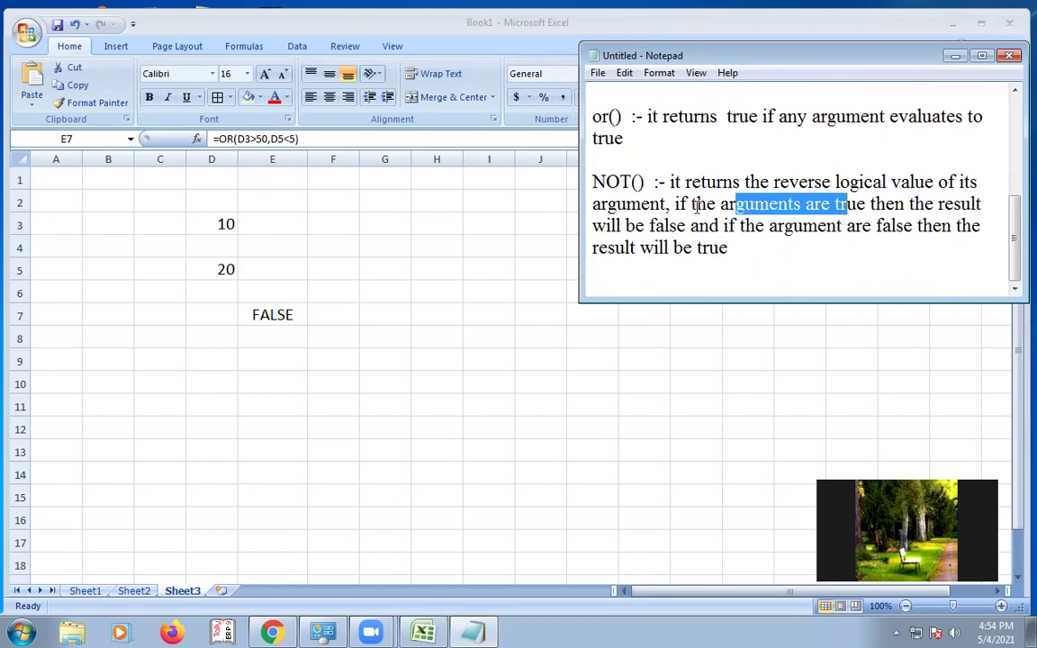
{"action": "left_click_drag", "start_coordinate": [734, 254], "coordinate": [699, 248]}
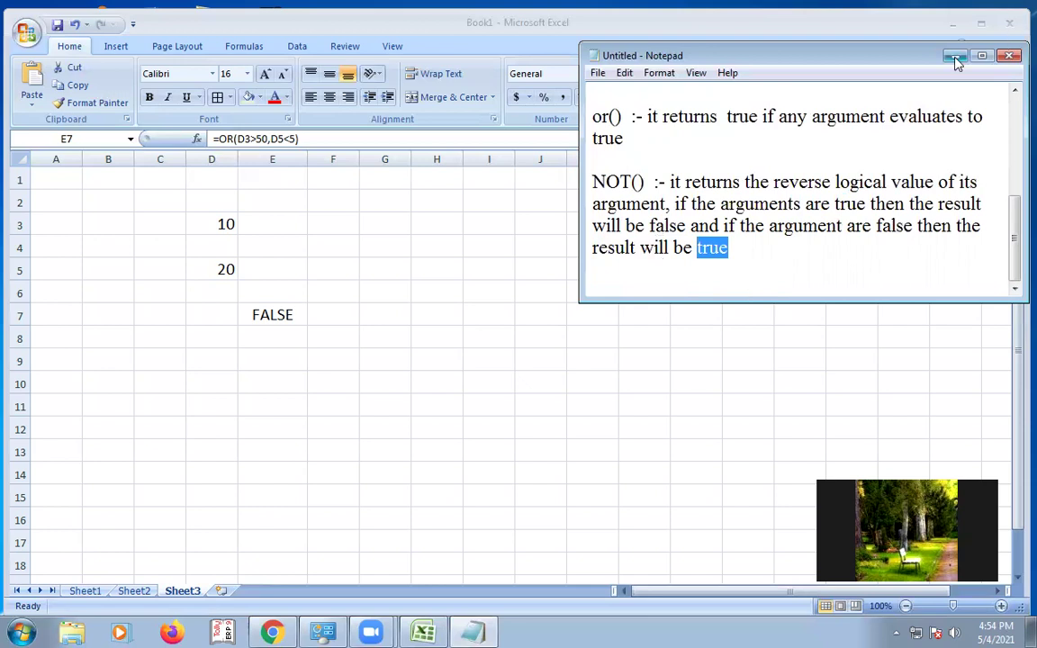
{"action": "left_click", "coordinate": [266, 308]}
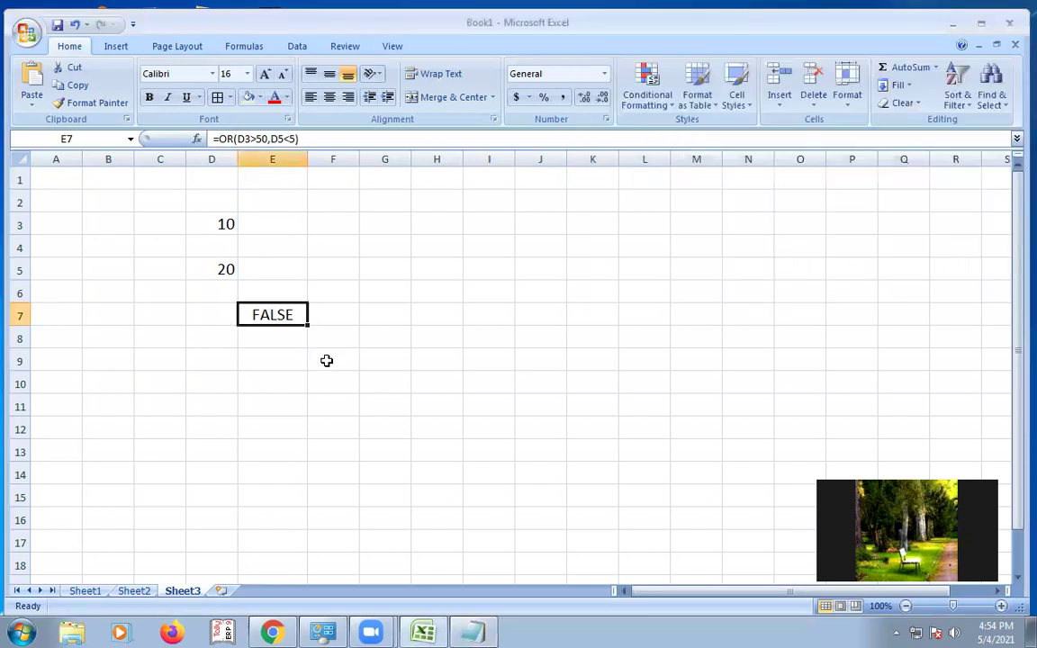
{"action": "left_click", "coordinate": [326, 360]}
{"action": "left_click", "coordinate": [291, 362]}
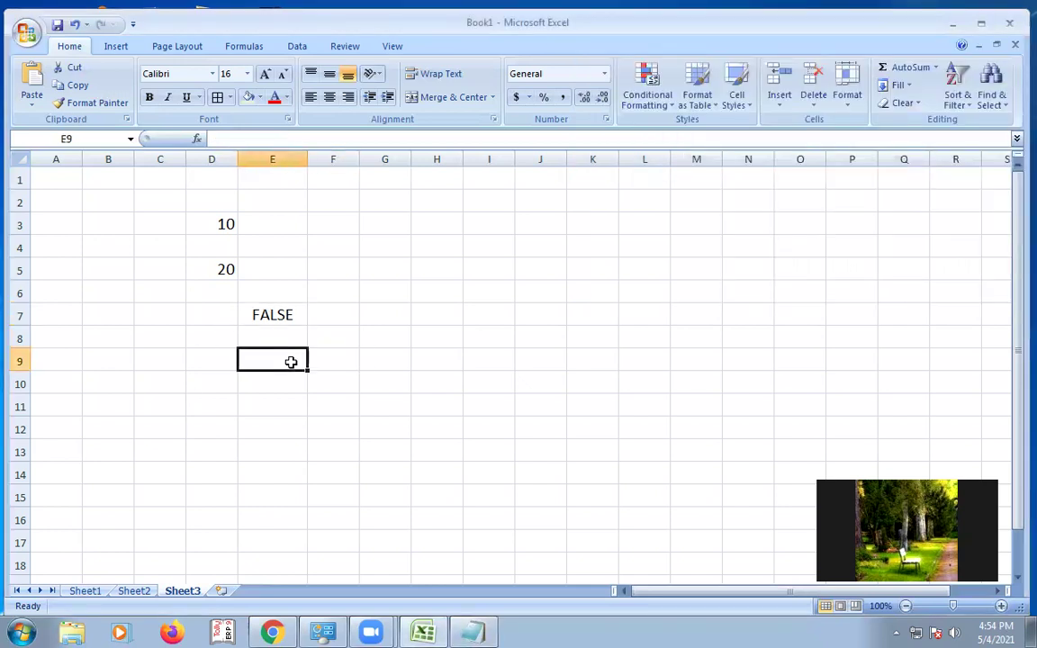
Step: Remove the second condition D5<5 from the OR formula in E7, leaving only D3>50
{"action": "left_click", "coordinate": [278, 315]}
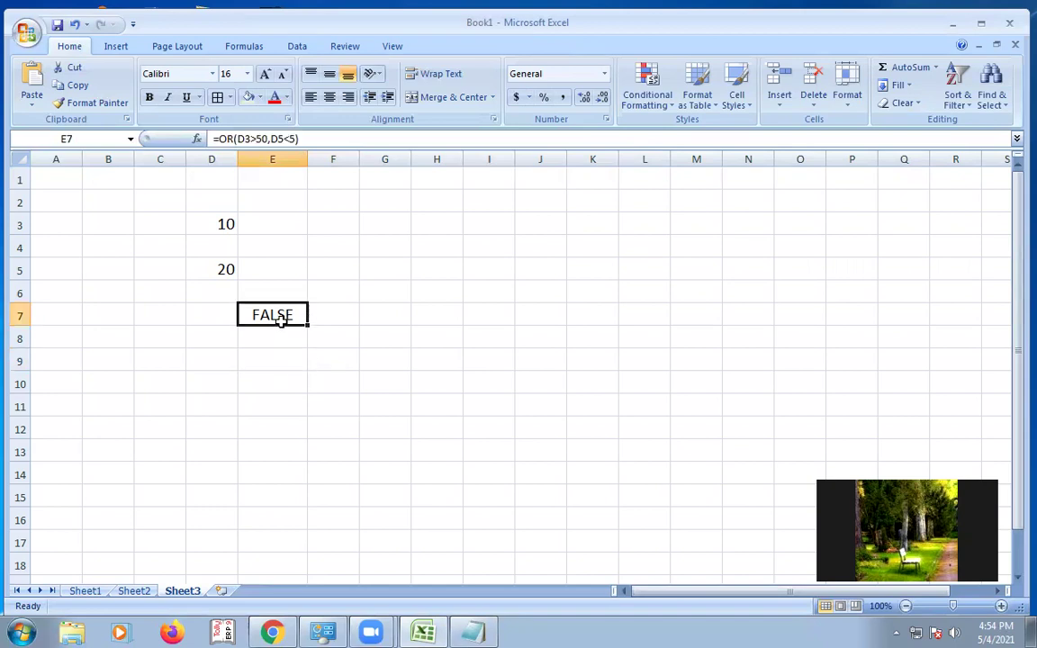
{"action": "double_click", "coordinate": [295, 314]}
{"action": "left_click_drag", "start_coordinate": [359, 315], "coordinate": [322, 315]}
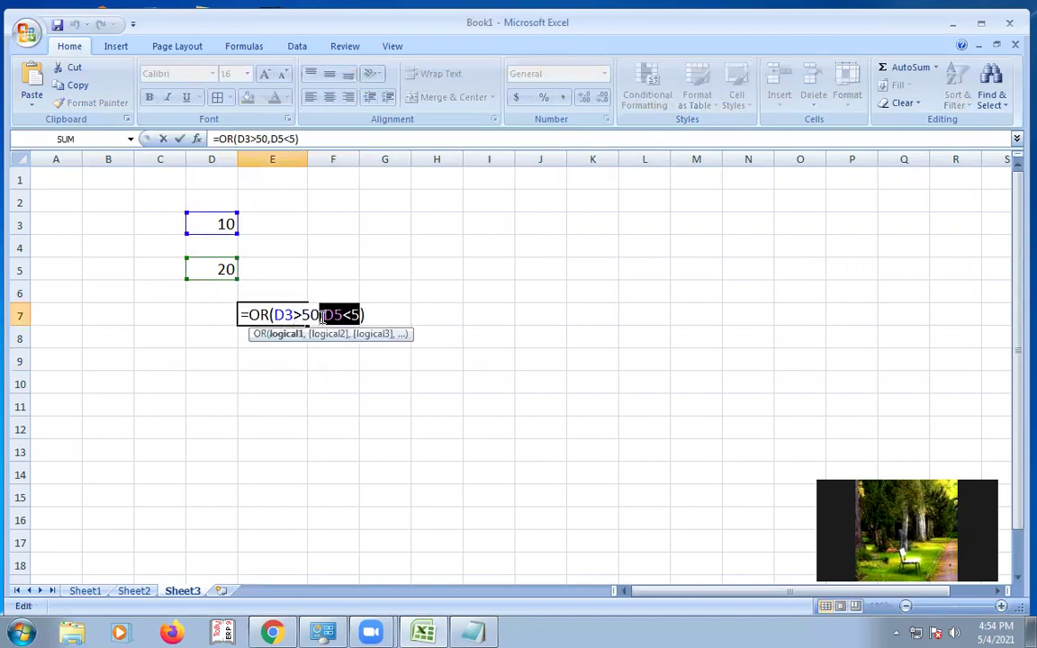
{"action": "key", "text": "BackSpace"}
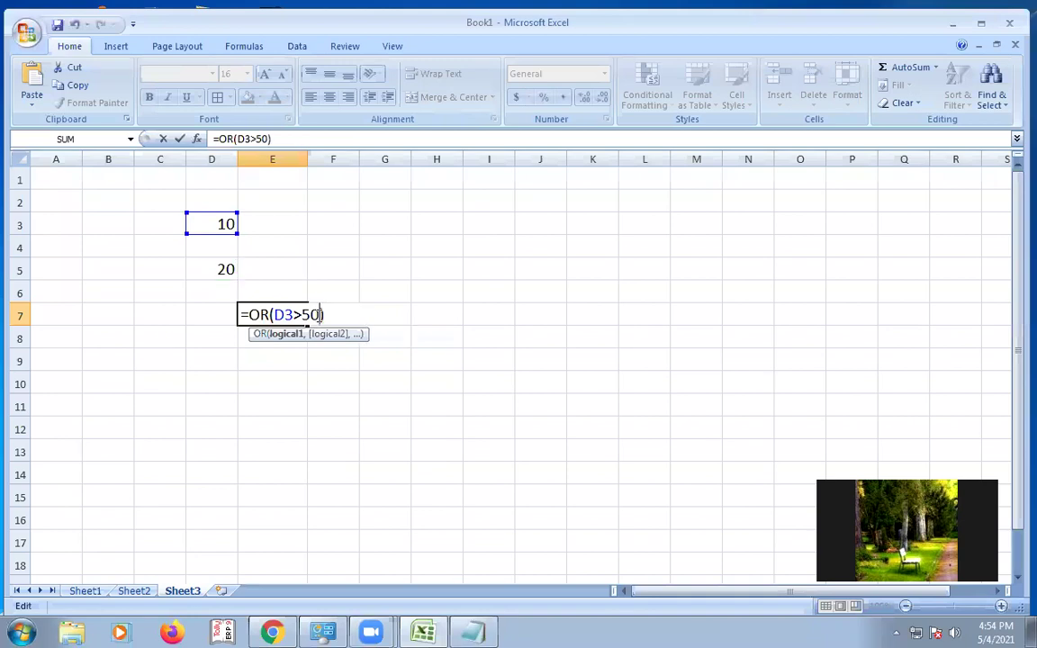
Step: Replace the OR function name in the E7 formula with not, making it =not(D3>50)
{"action": "key", "text": "Left"}
{"action": "key", "text": "Left"}
{"action": "key", "text": "Left"}
{"action": "key", "text": "Left"}
{"action": "key", "text": "Left"}
{"action": "key", "text": "Left"}
{"action": "key", "text": "Left"}
{"action": "key", "text": "BackSpace"}
{"action": "key", "text": "BackSpace"}
{"action": "type", "text": "not"}
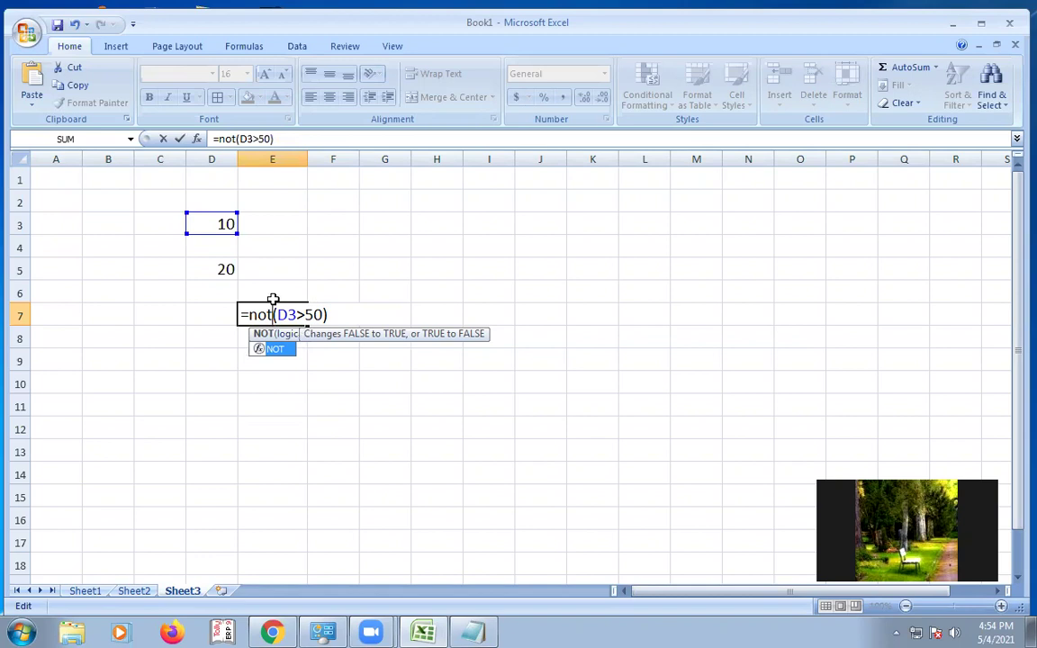
Step: Change the condition in the E7 formula to D3>5, highlight that condition, and commit the formula
{"action": "left_click", "coordinate": [324, 316]}
{"action": "key", "text": "BackSpace"}
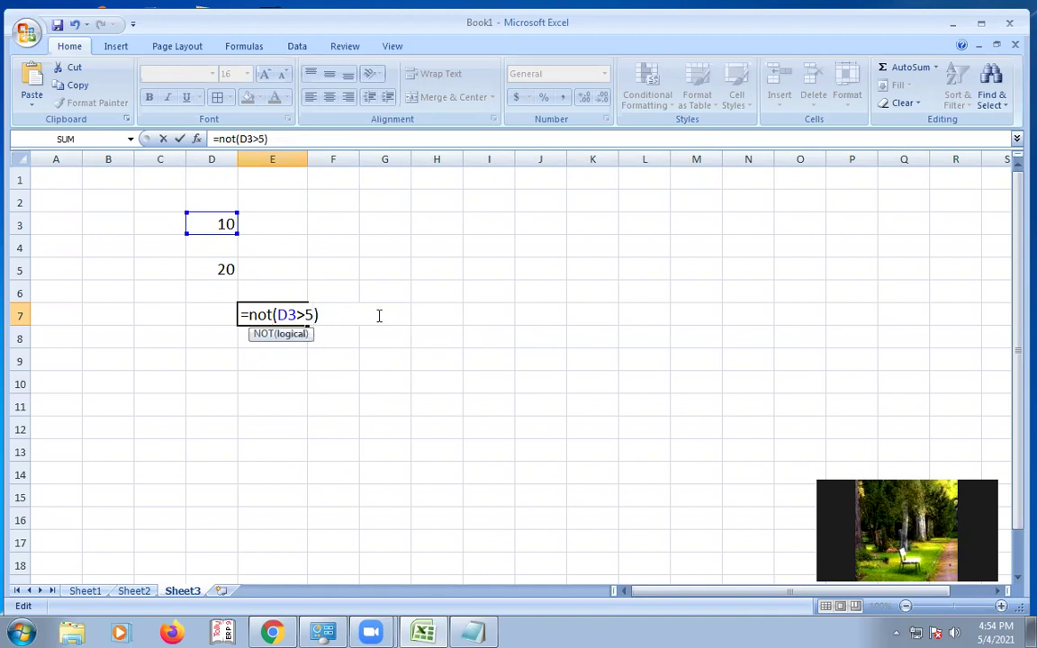
{"action": "left_click_drag", "start_coordinate": [316, 314], "coordinate": [281, 312]}
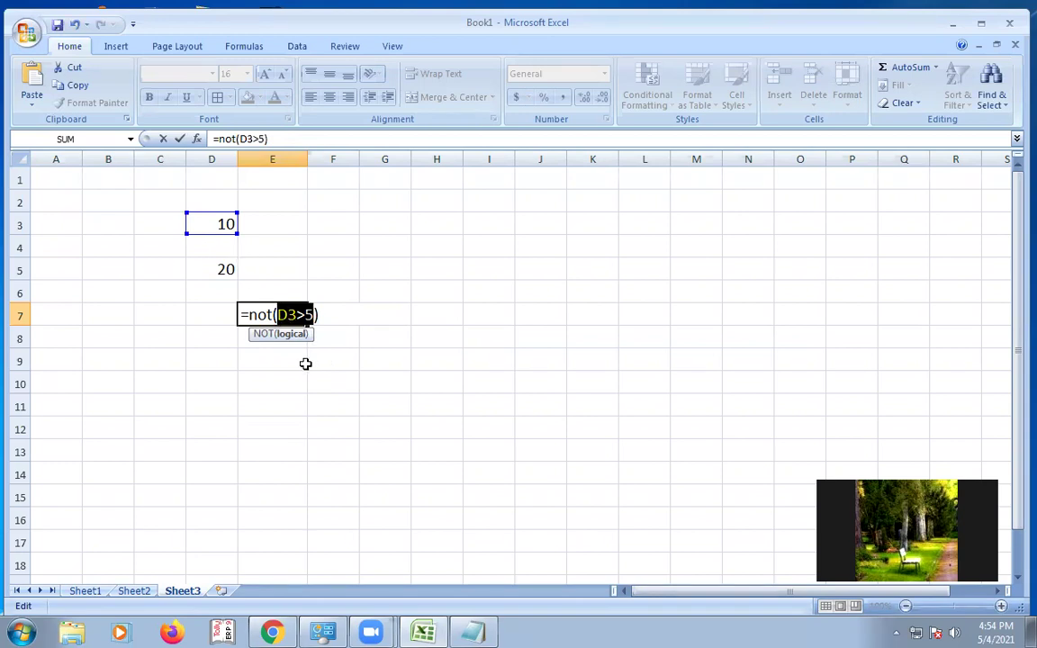
{"action": "left_click", "coordinate": [307, 315]}
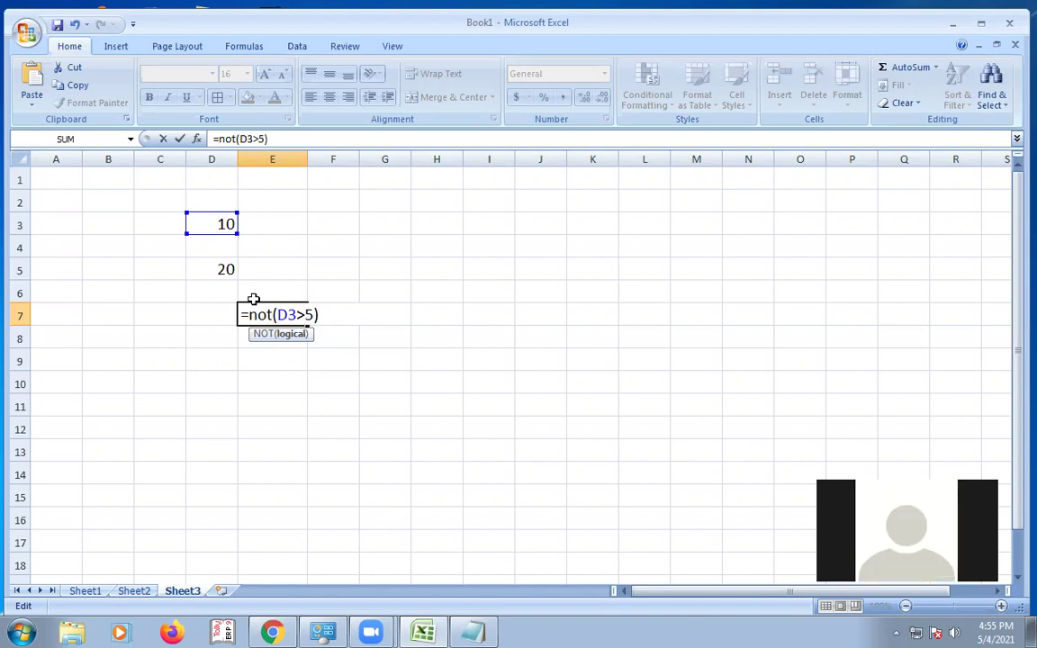
{"action": "key", "text": "Return"}
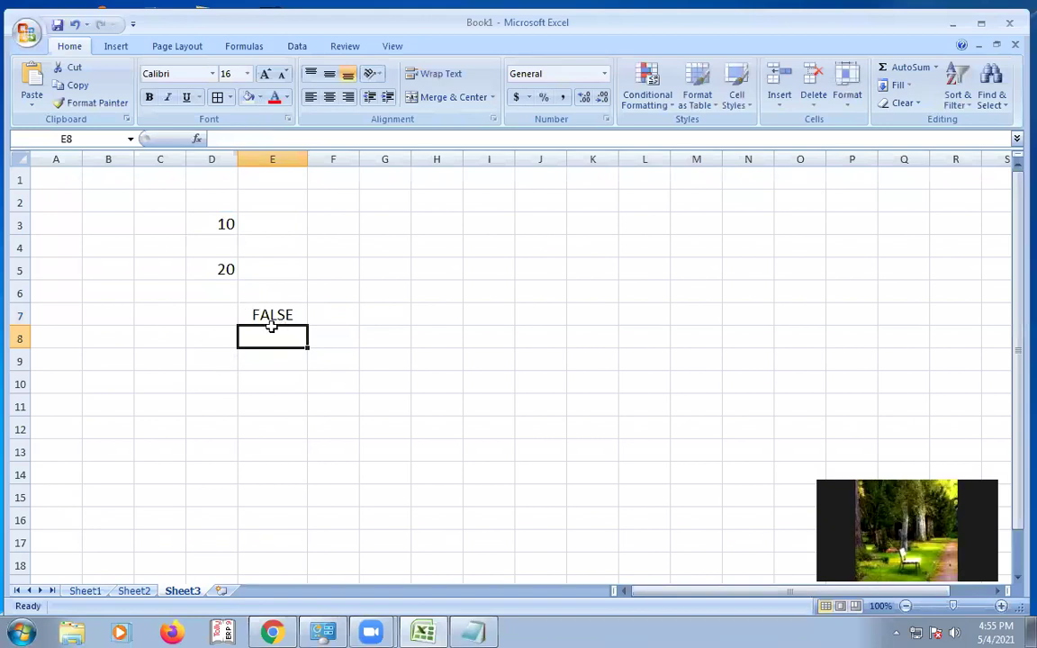
Step: Change the condition of the NOT formula in E7 to D3>50, commit it, and reselect E7
{"action": "double_click", "coordinate": [295, 315]}
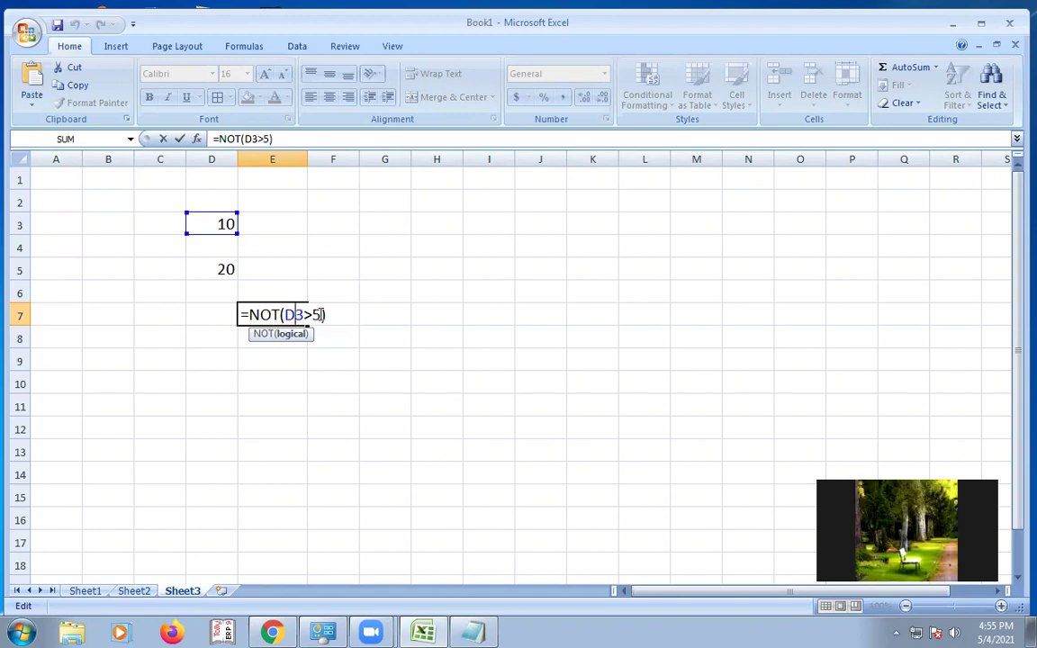
{"action": "type", "text": "0"}
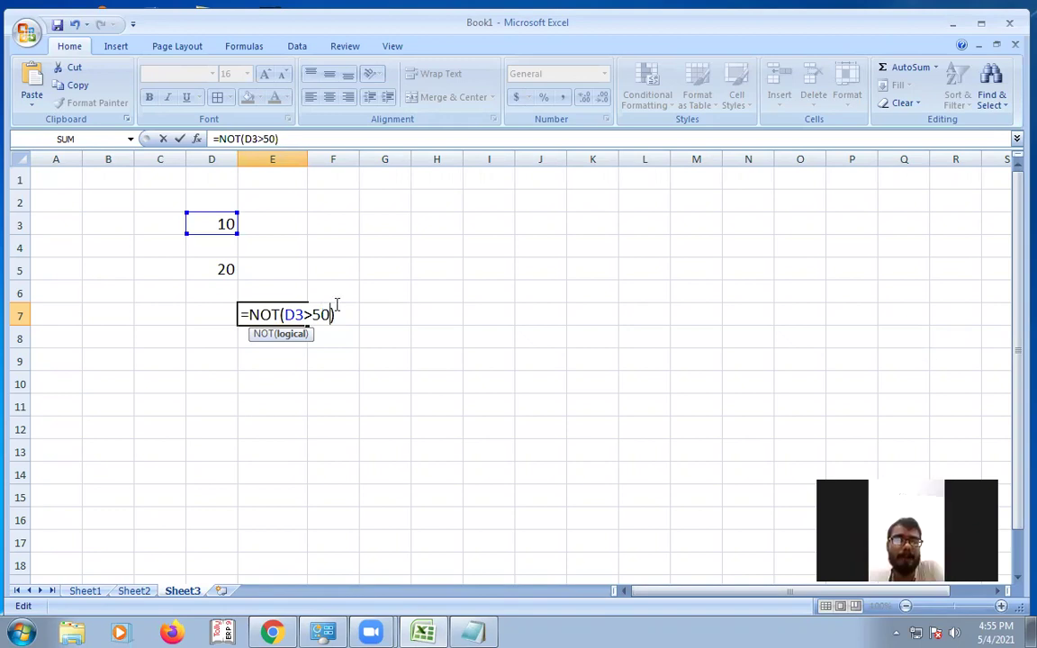
{"action": "key", "text": "Return"}
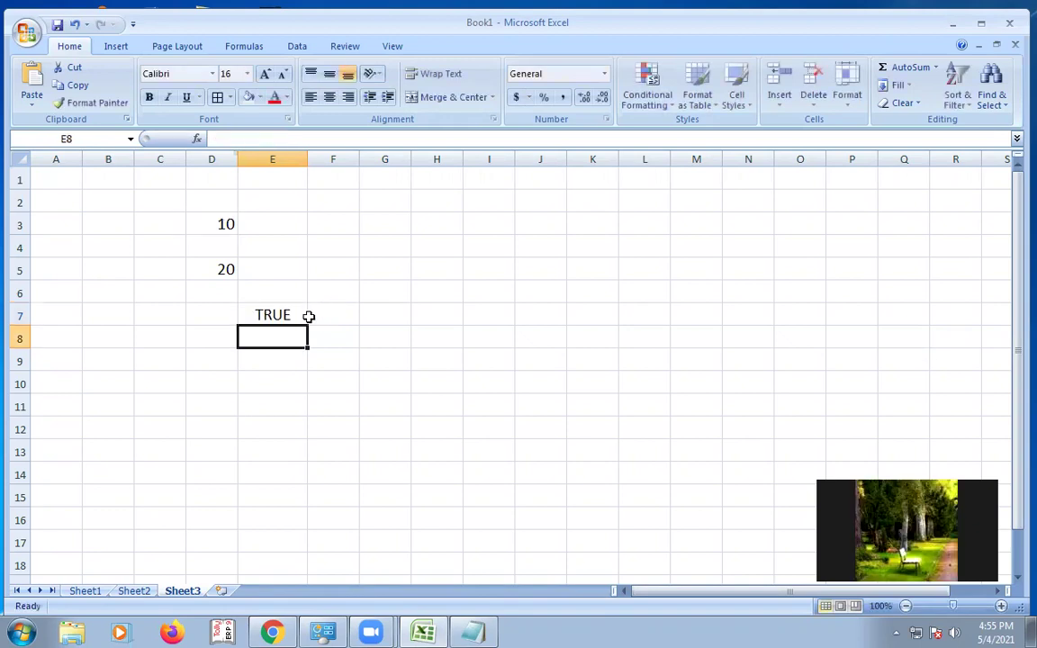
{"action": "left_click", "coordinate": [279, 317]}
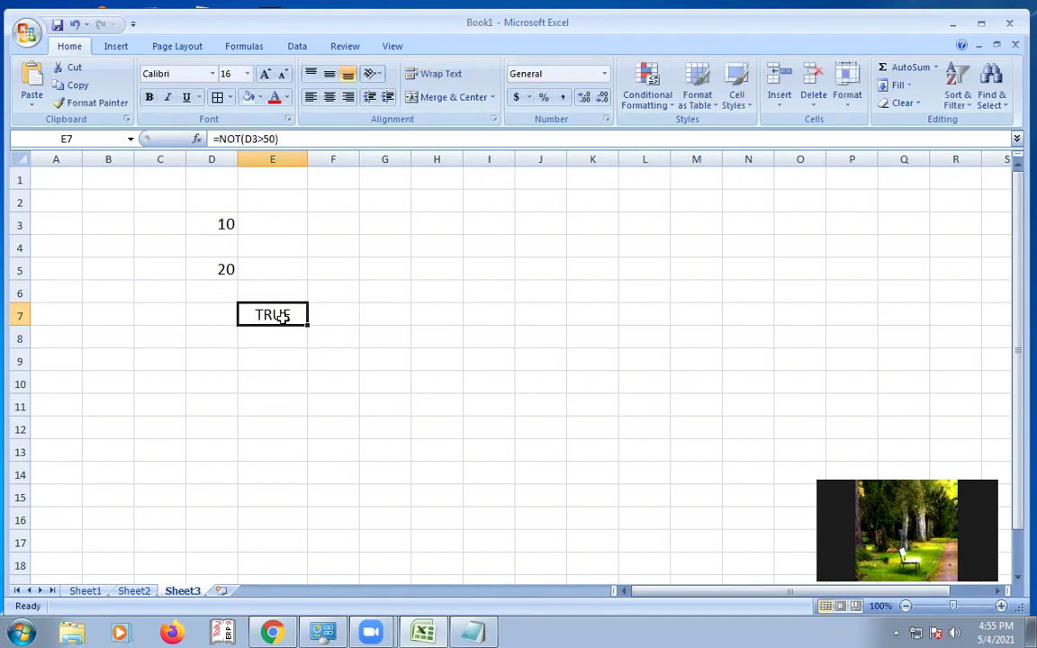
Step: Bring up Notepad, highlight the clauses of the NOT() definition in turn, and move the window lower over the sheet
{"action": "left_click", "coordinate": [474, 631]}
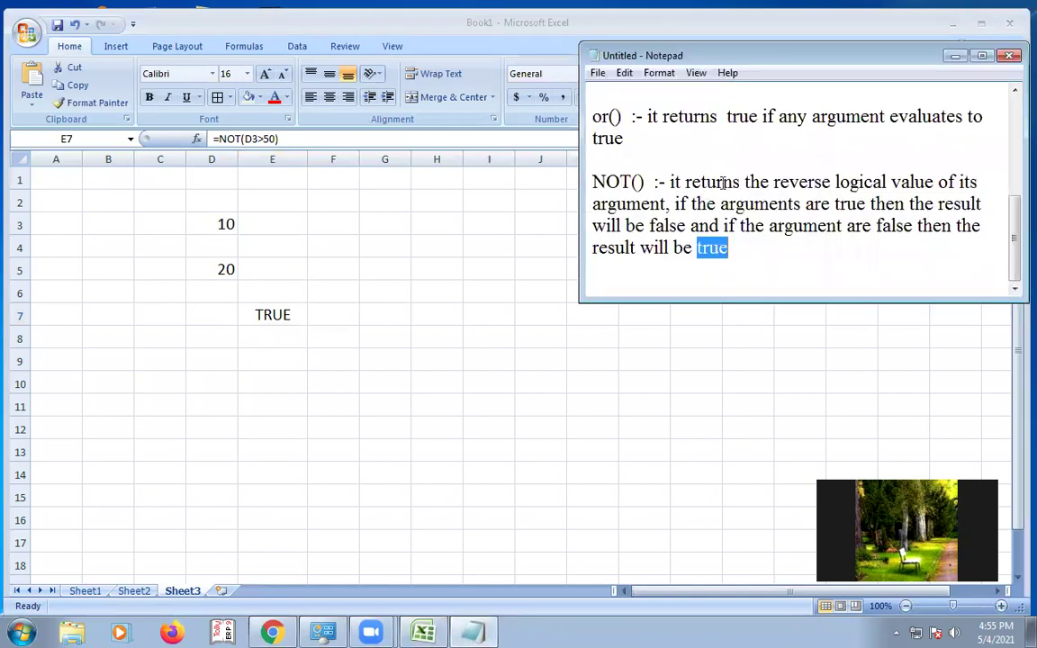
{"action": "left_click_drag", "start_coordinate": [773, 182], "coordinate": [976, 183]}
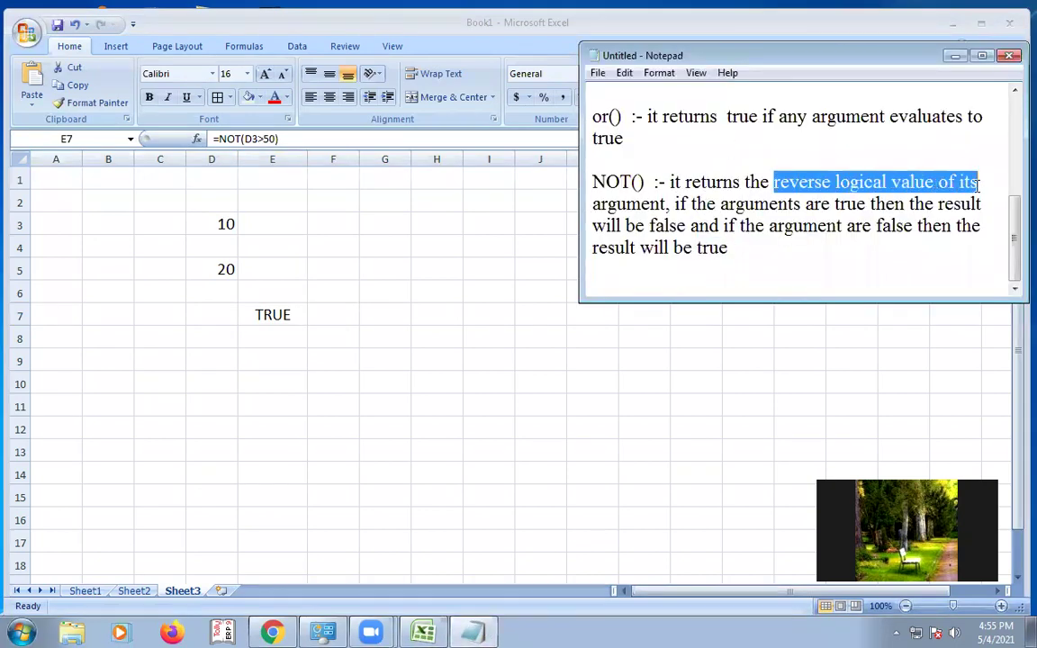
{"action": "left_click_drag", "start_coordinate": [688, 204], "coordinate": [961, 206]}
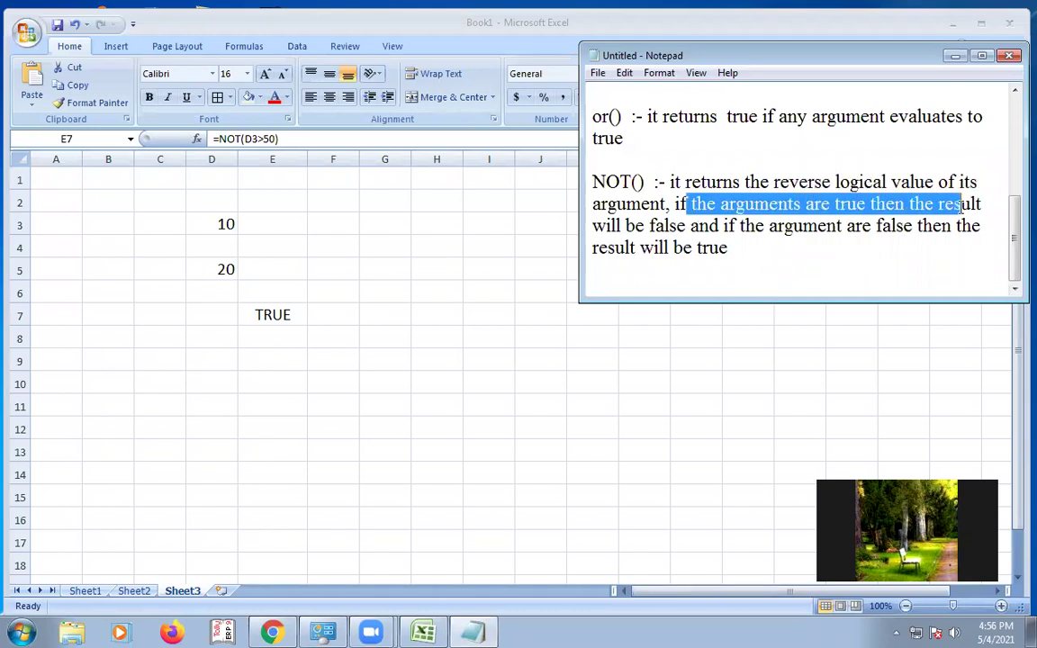
{"action": "left_click_drag", "start_coordinate": [636, 226], "coordinate": [979, 226]}
{"action": "left_click_drag", "start_coordinate": [608, 247], "coordinate": [684, 248]}
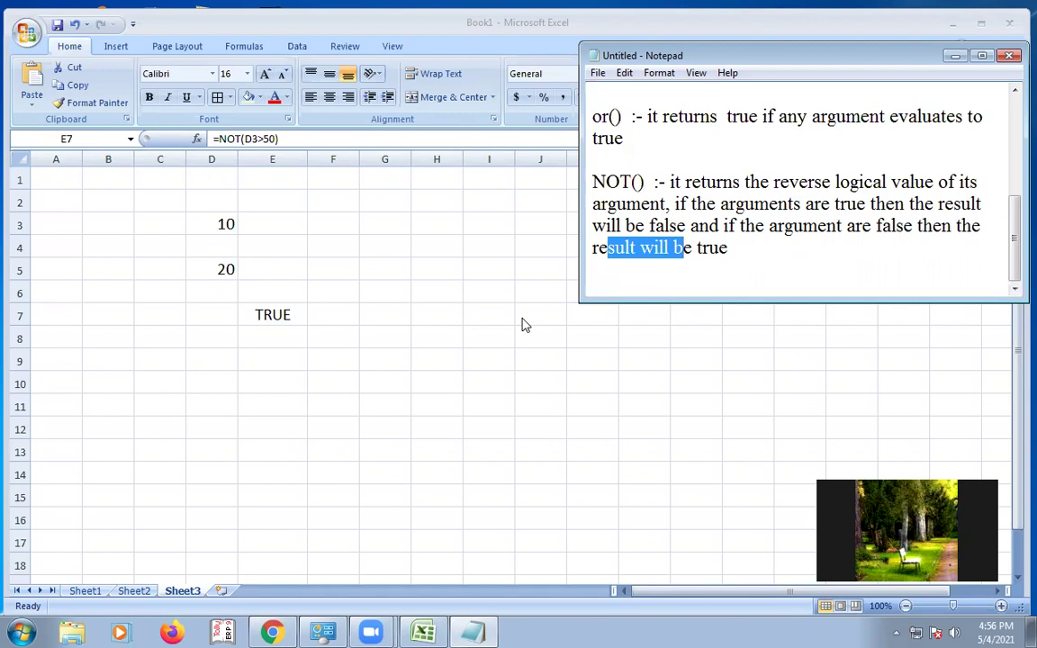
{"action": "left_click", "coordinate": [742, 247]}
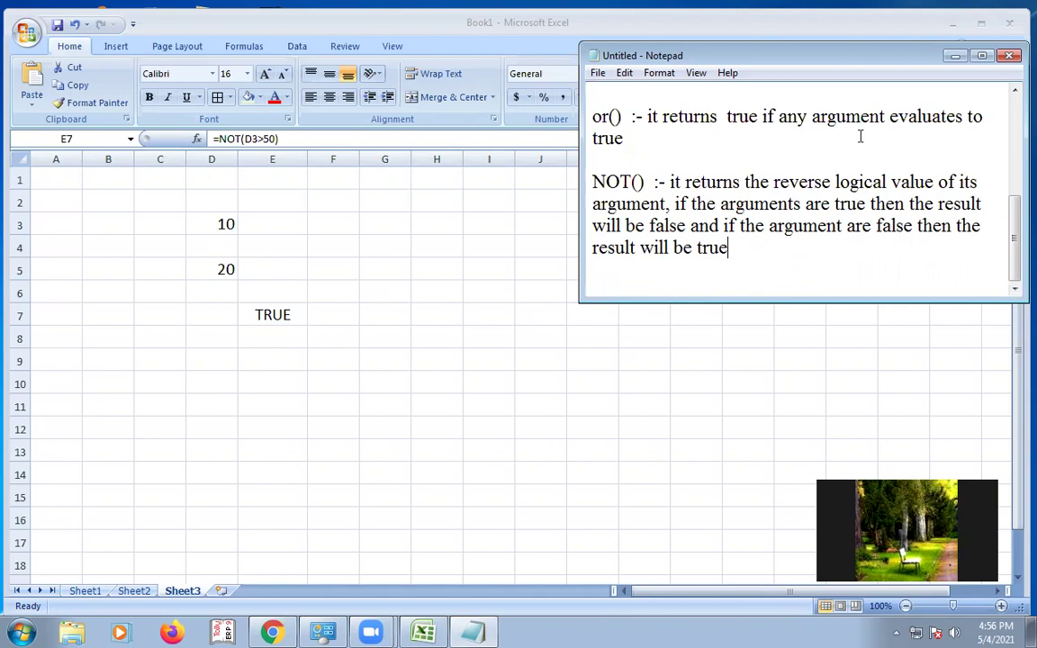
{"action": "left_click_drag", "start_coordinate": [725, 56], "coordinate": [756, 209]}
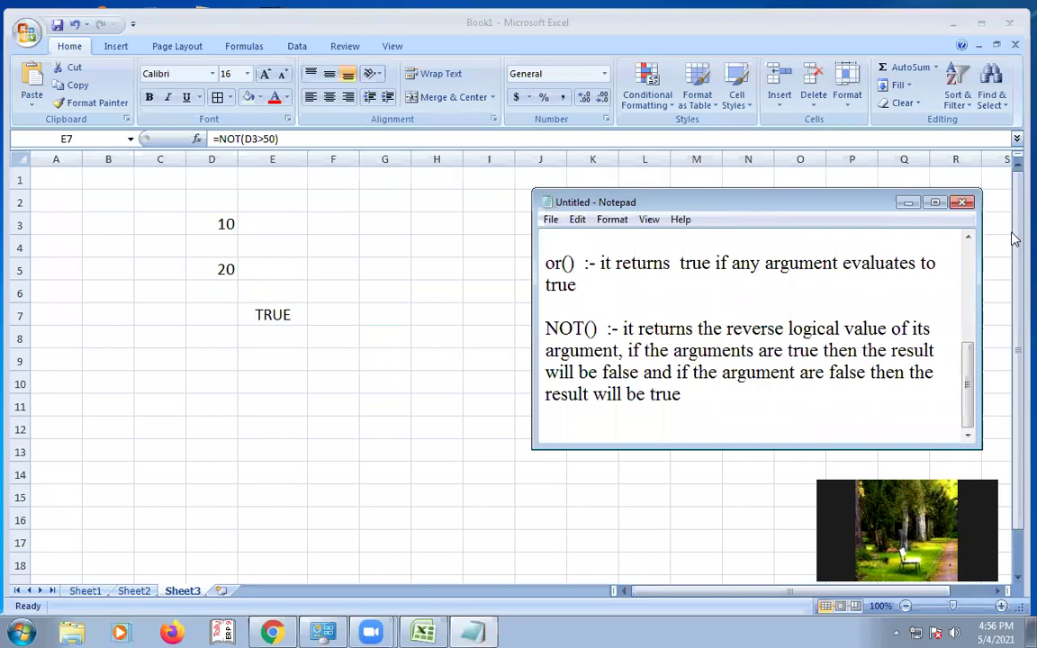
Step: Return to Excel, display the function library commands, and select empty cells H11 and K13
{"action": "left_click", "coordinate": [383, 320]}
{"action": "left_click", "coordinate": [241, 47]}
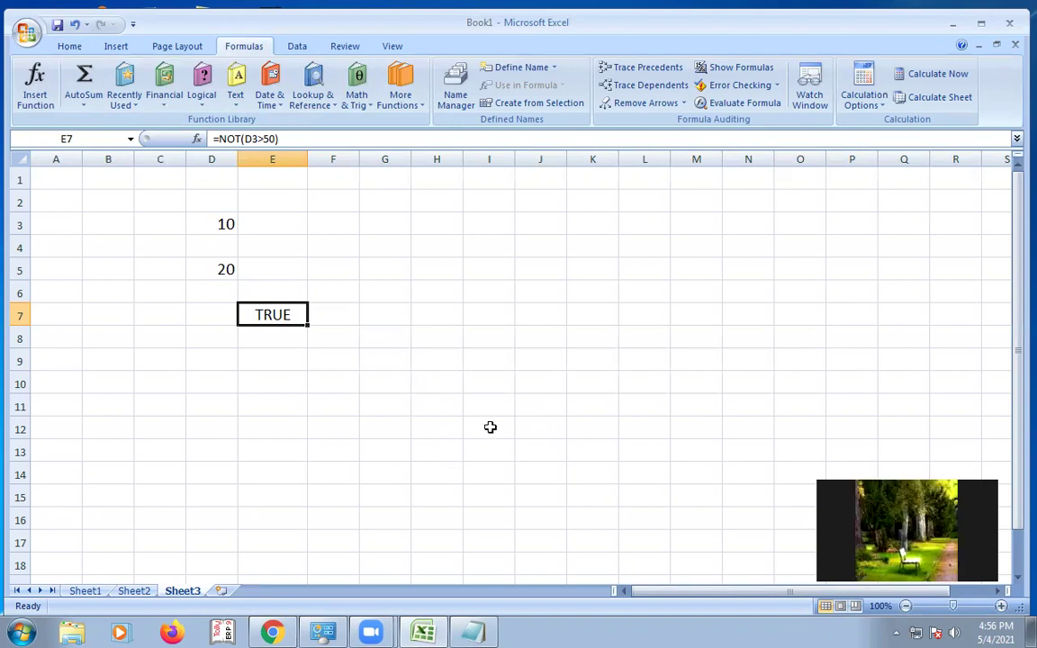
{"action": "left_click", "coordinate": [418, 404]}
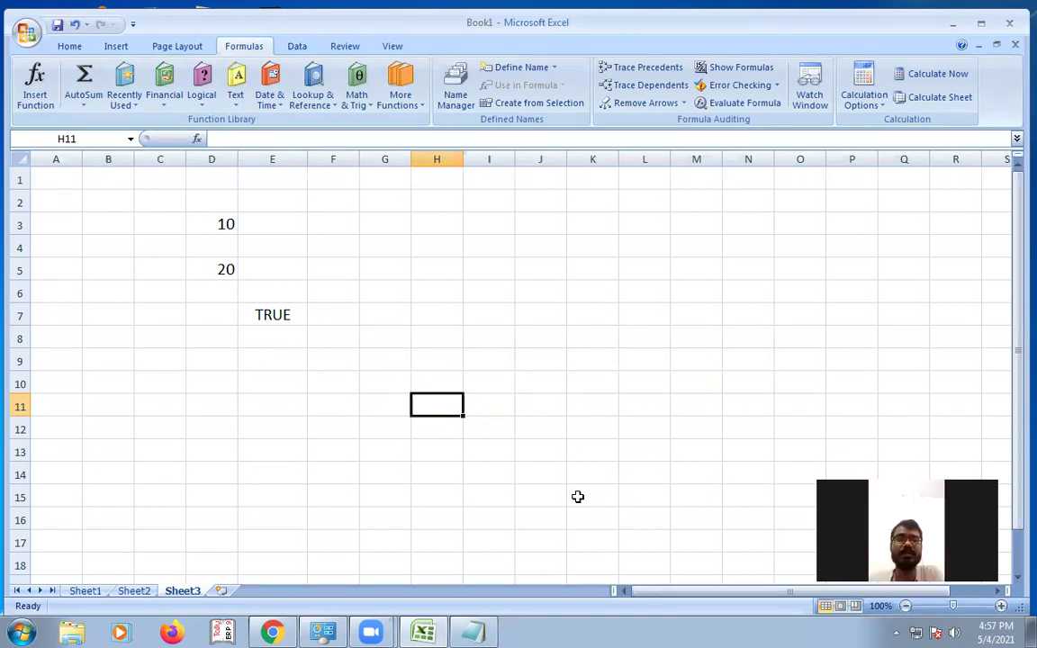
{"action": "left_click", "coordinate": [576, 452]}
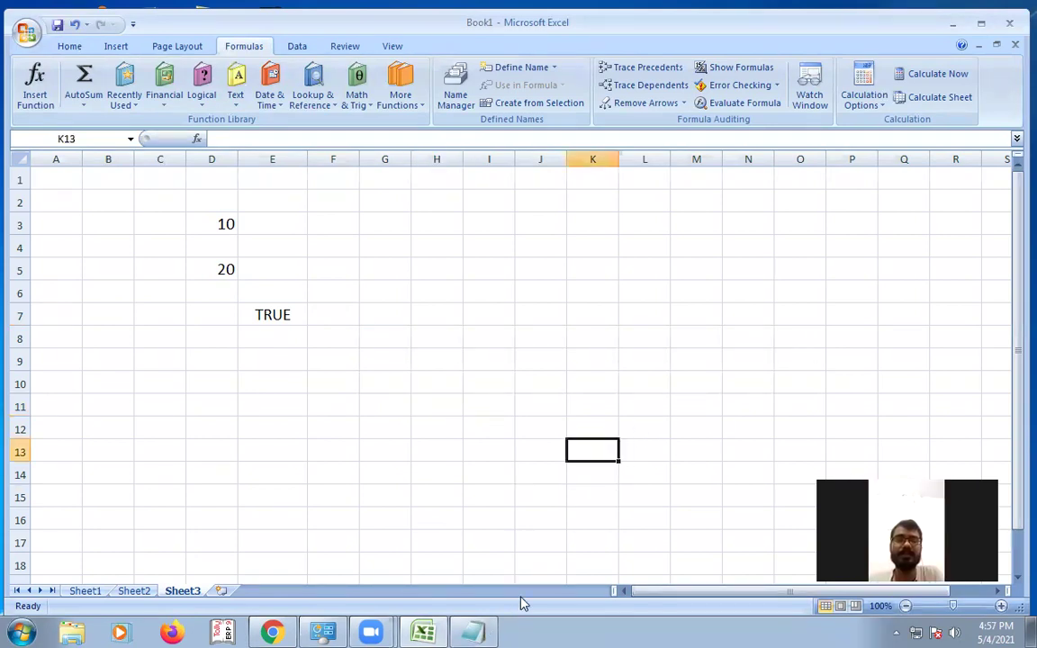